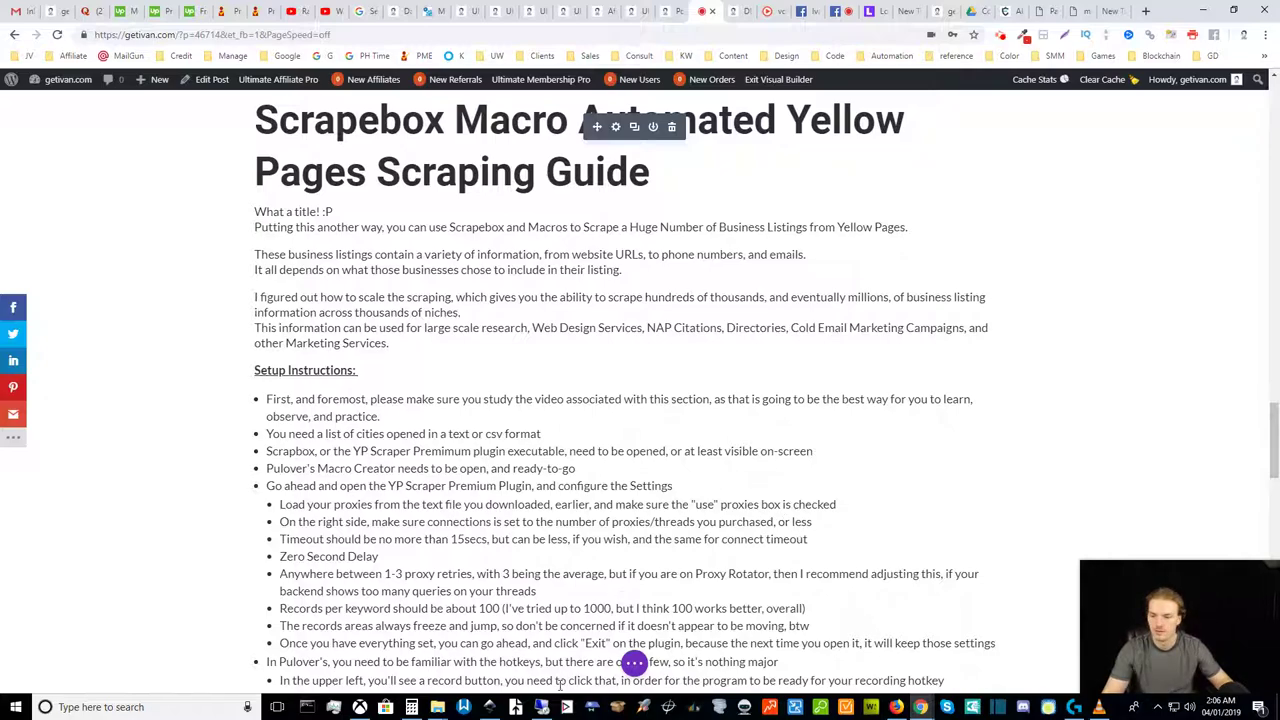
- Switch to the remote desktop session, open ScrapeBox and view its list of premium plugins, including YPScraper
mouse_move(541, 707)
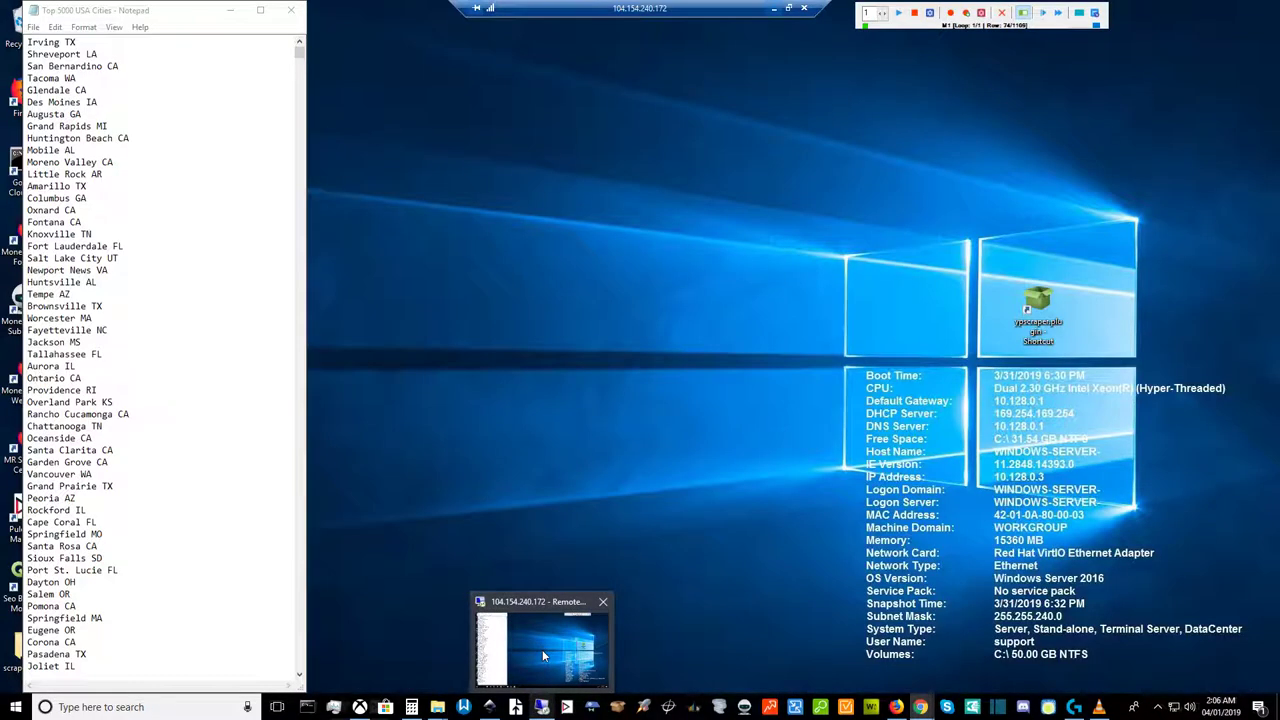
left_click(543, 655)
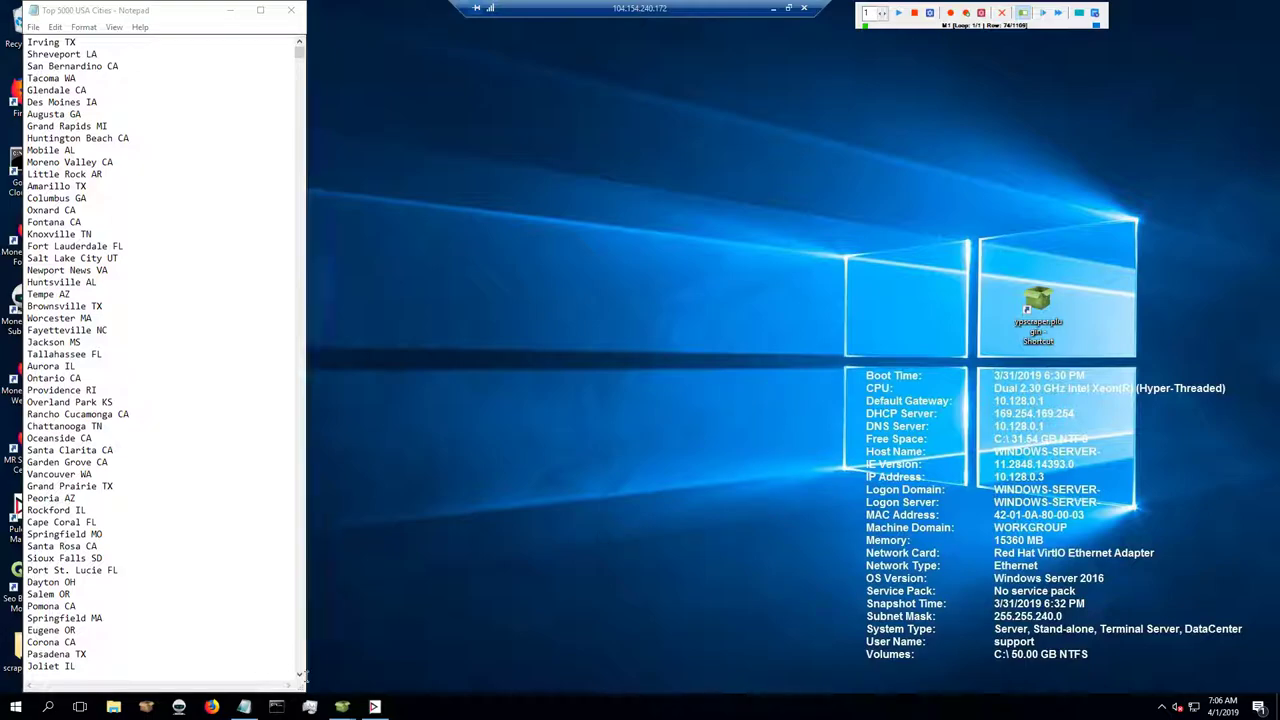
mouse_move(345, 710)
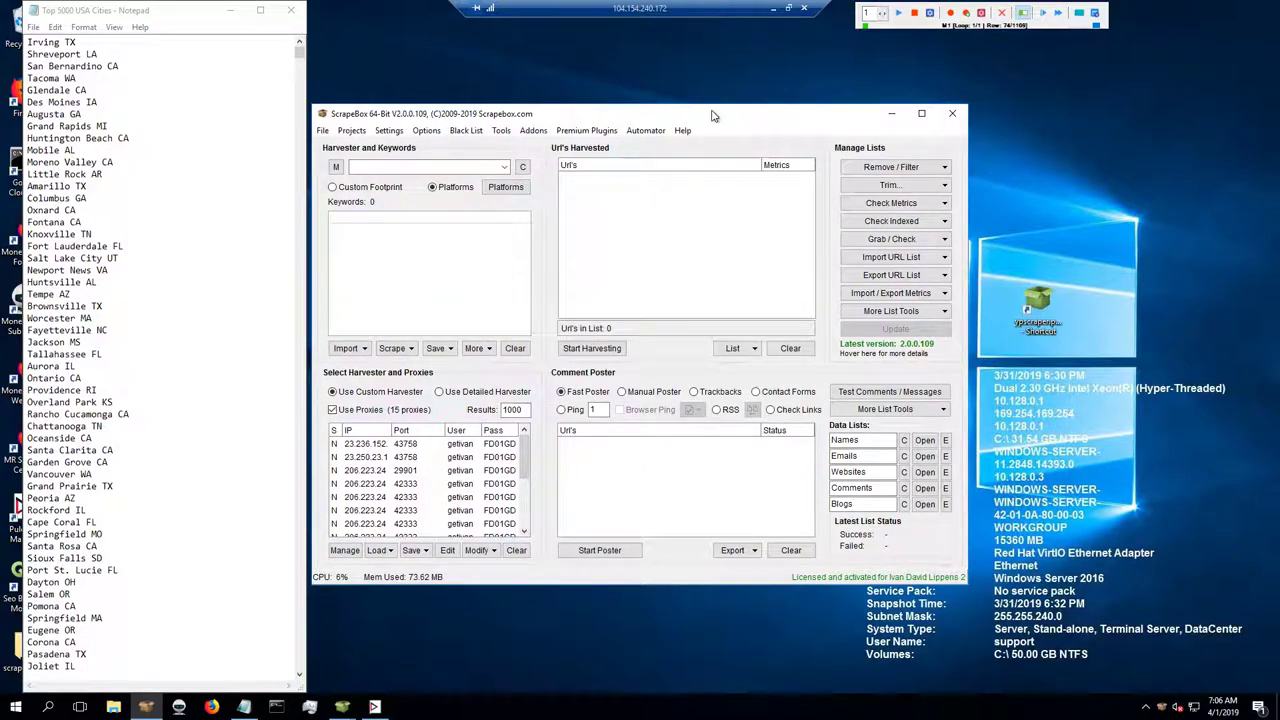
left_click(584, 131)
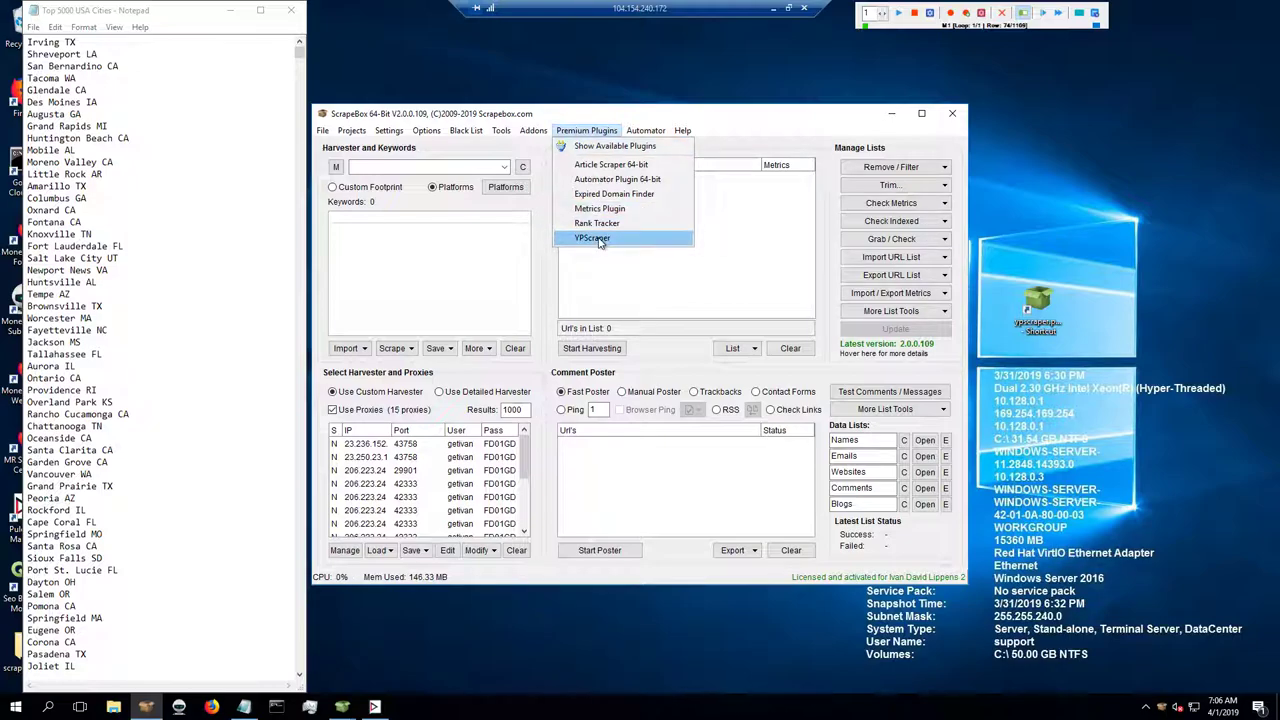
left_click(731, 117)
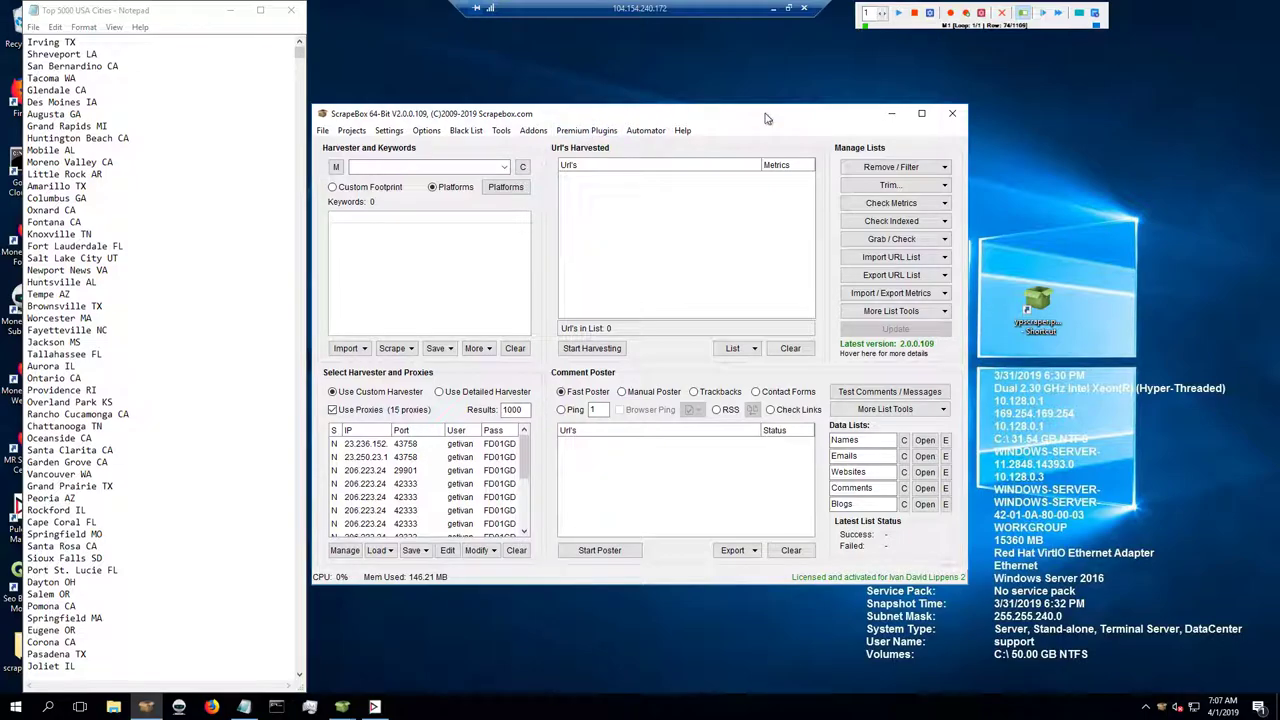
- Exit ScrapeBox and minimize the Top 5000 USA Cities list to reveal the desktop
left_click(953, 117)
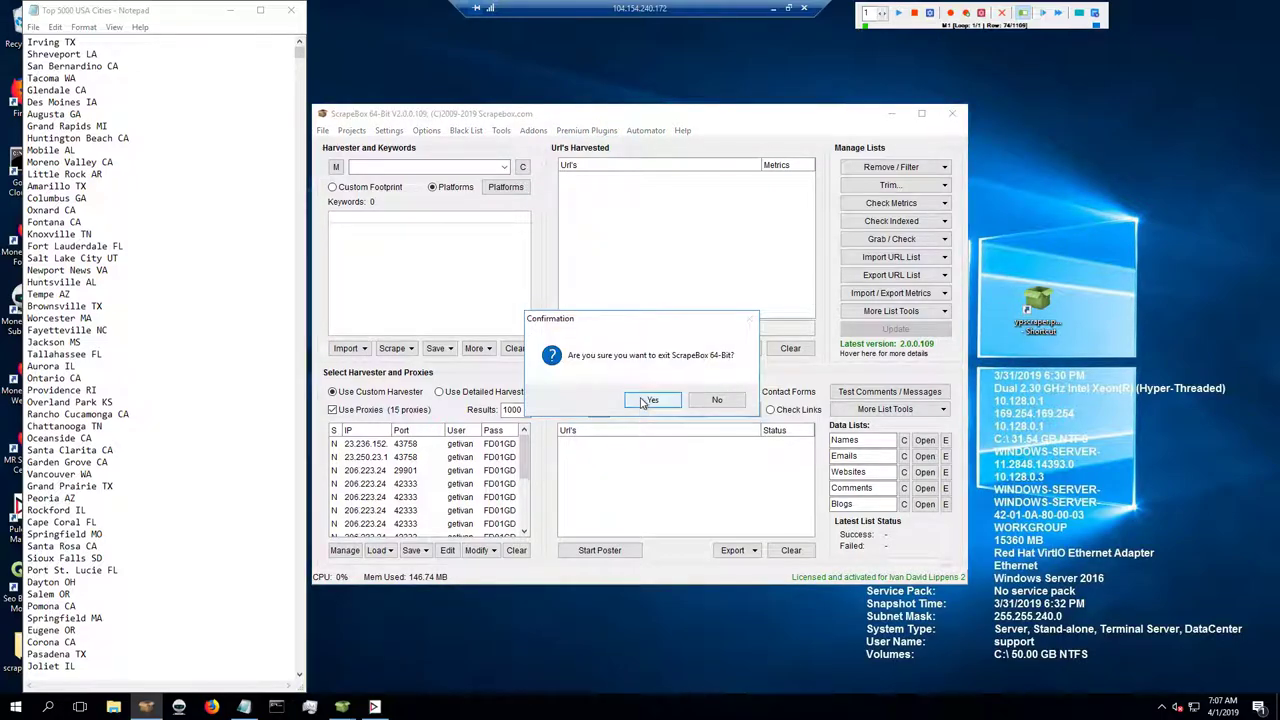
left_click(642, 405)
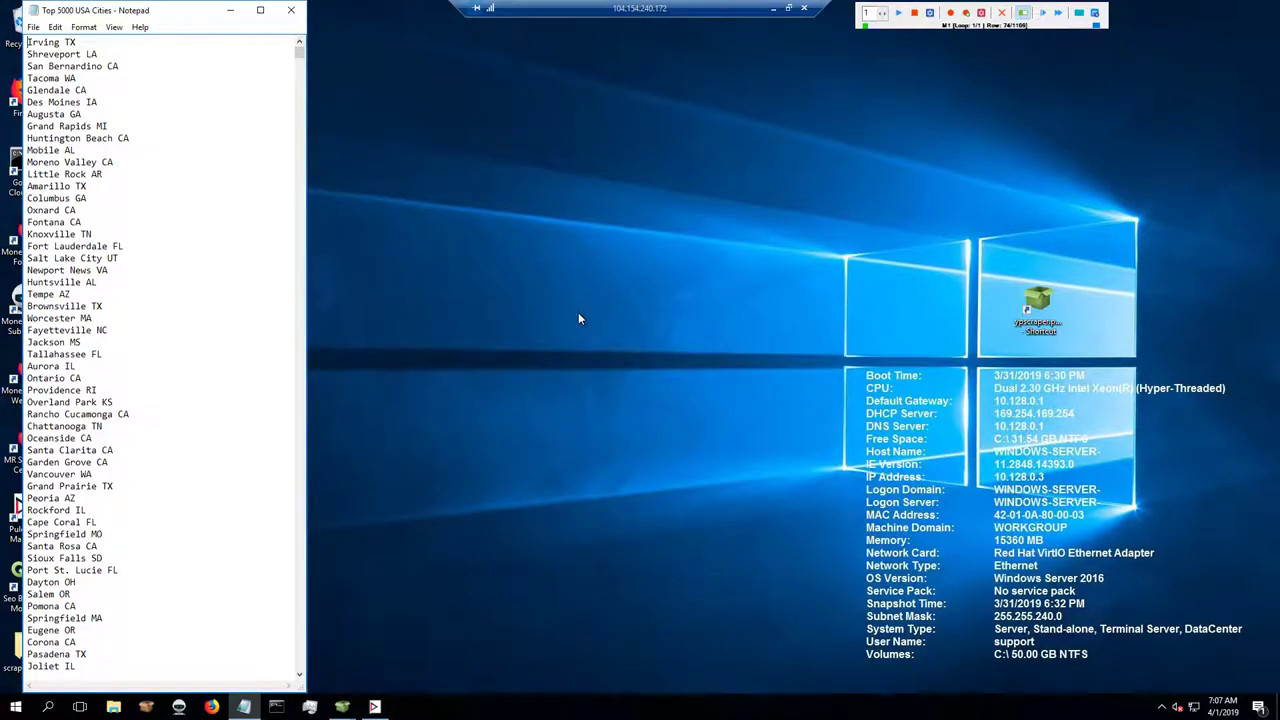
left_click(232, 12)
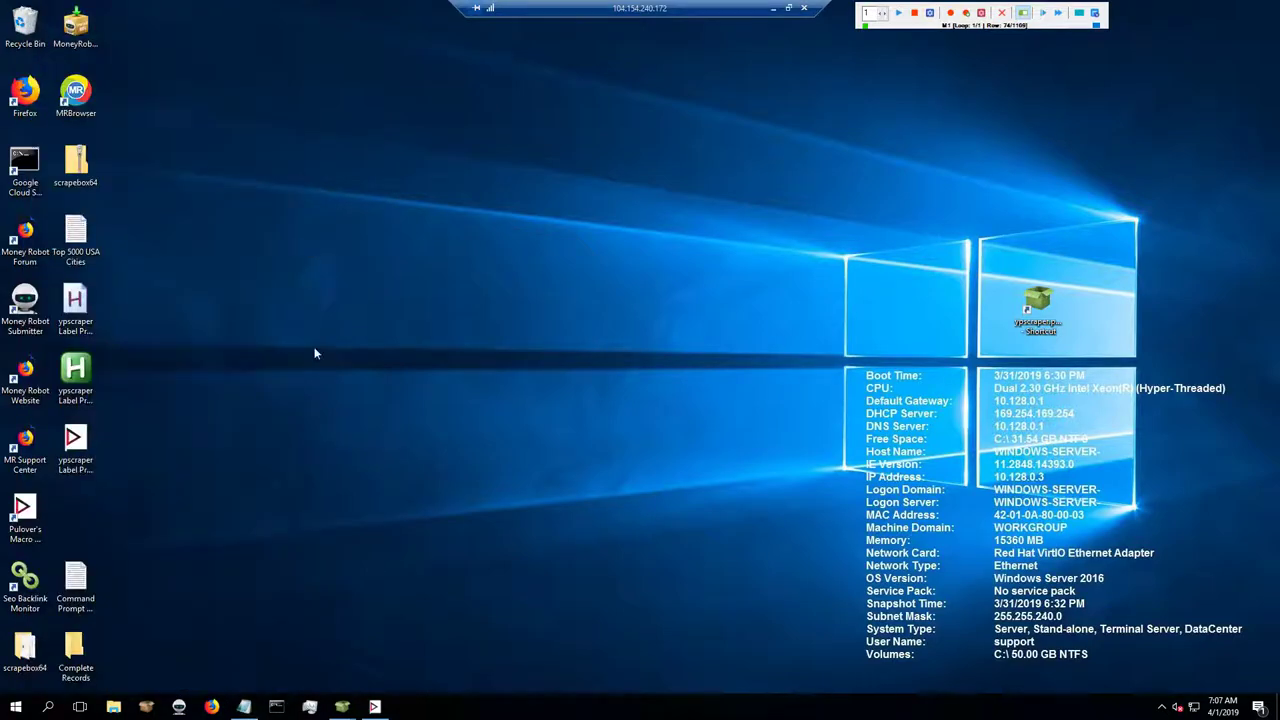
- Open the Plugins\ypscraper folder inside the desktop's scrapebox64 folder and select the ypscraper.plugin application
double_click(25, 645)
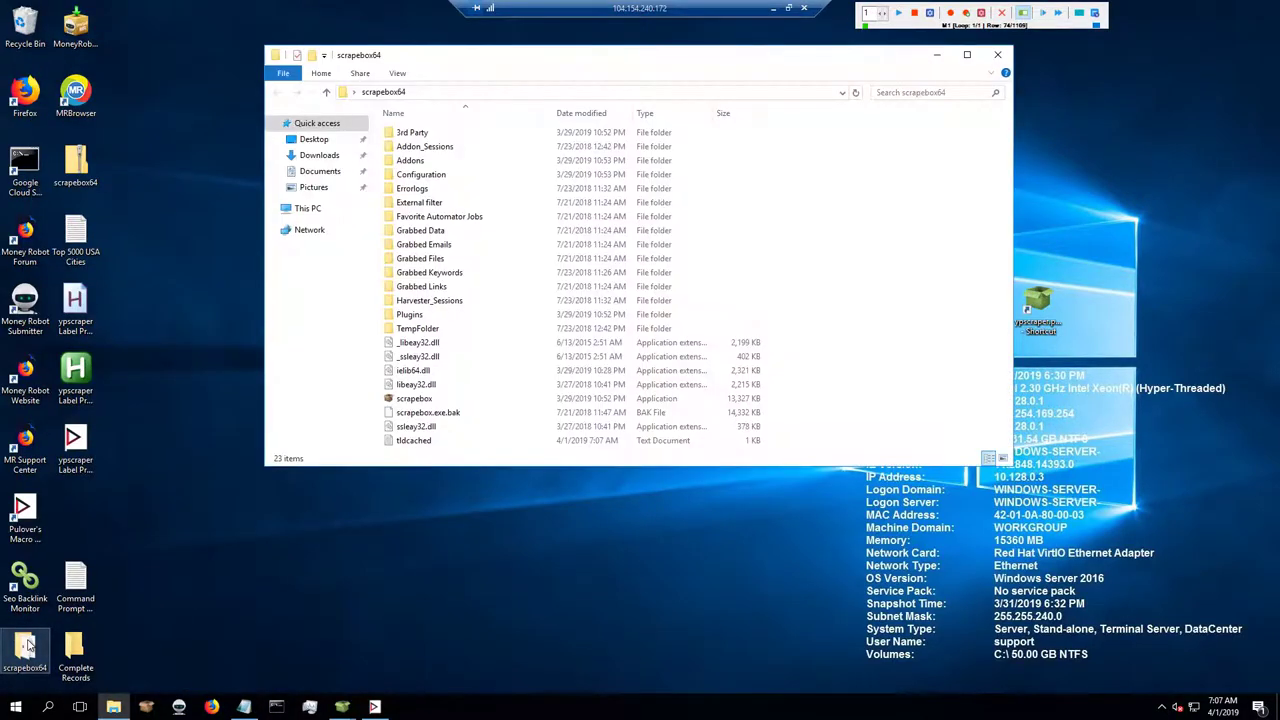
double_click(410, 316)
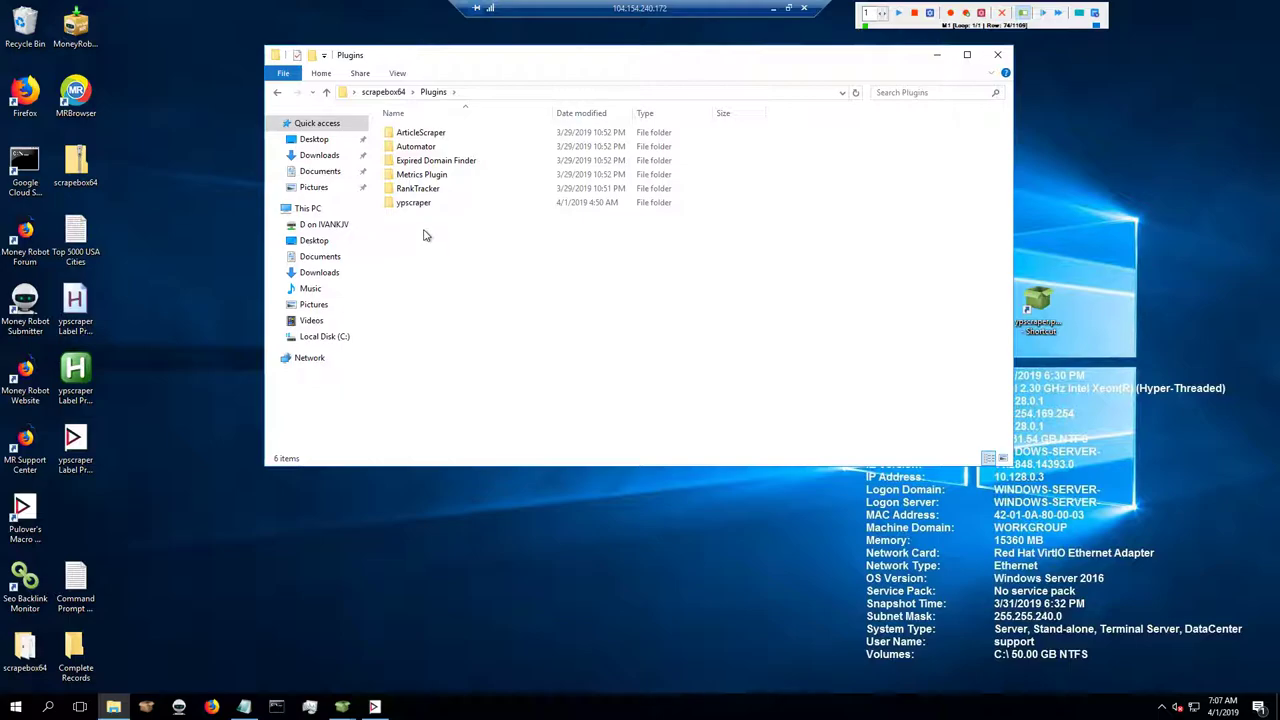
double_click(413, 203)
left_click(412, 300)
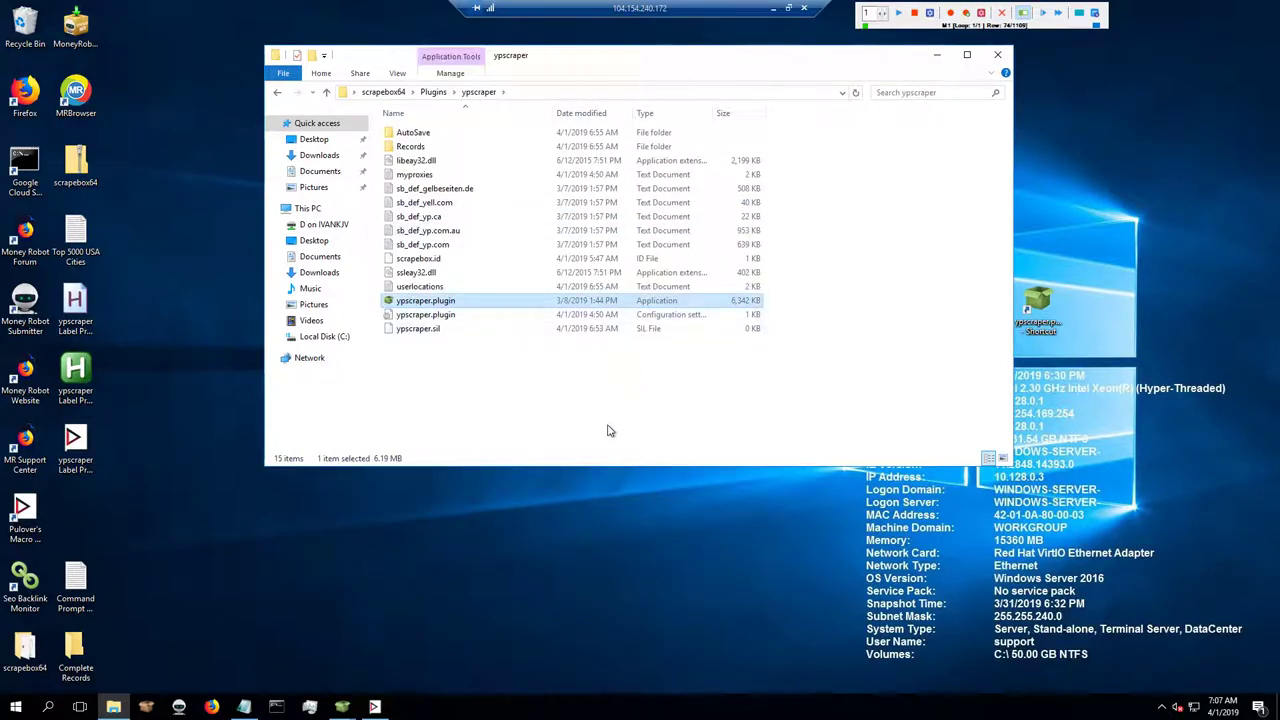
- Bring up the copy, move or shortcut options for placing ypscraper.plugin on the desktop, cancel them and close the folder
left_click_drag(421, 304, 1120, 320)
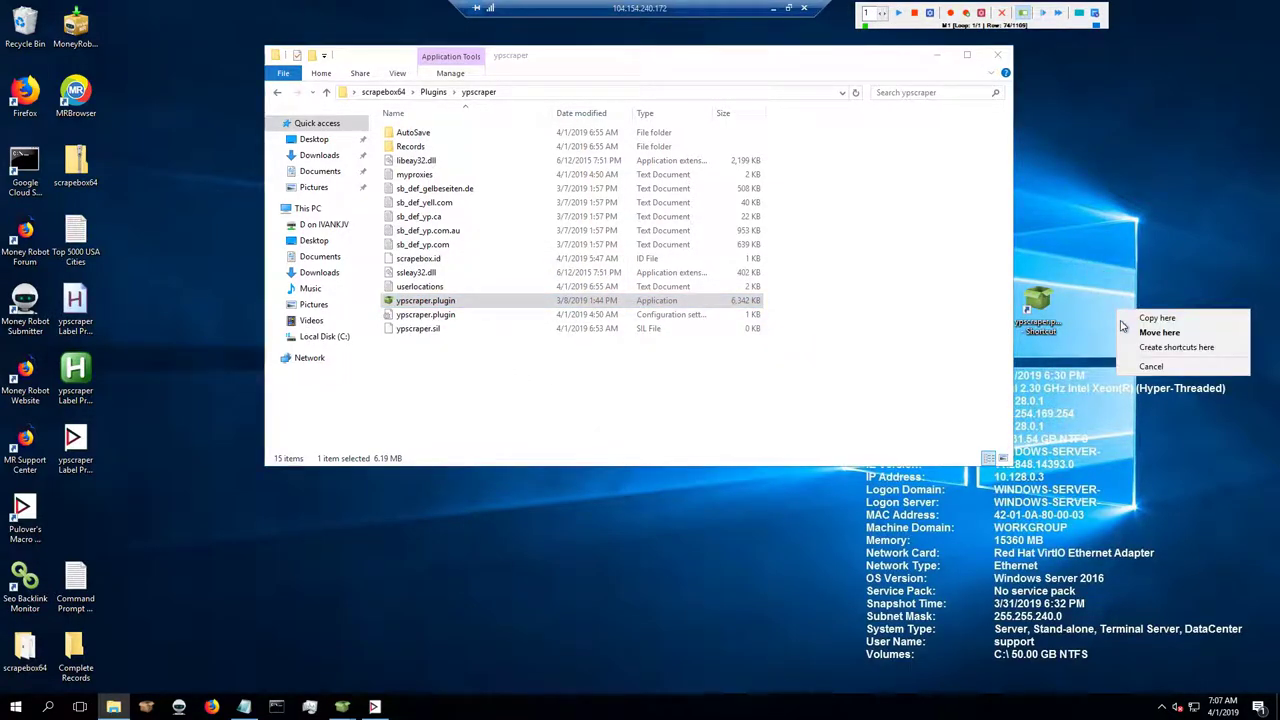
key("Escape")
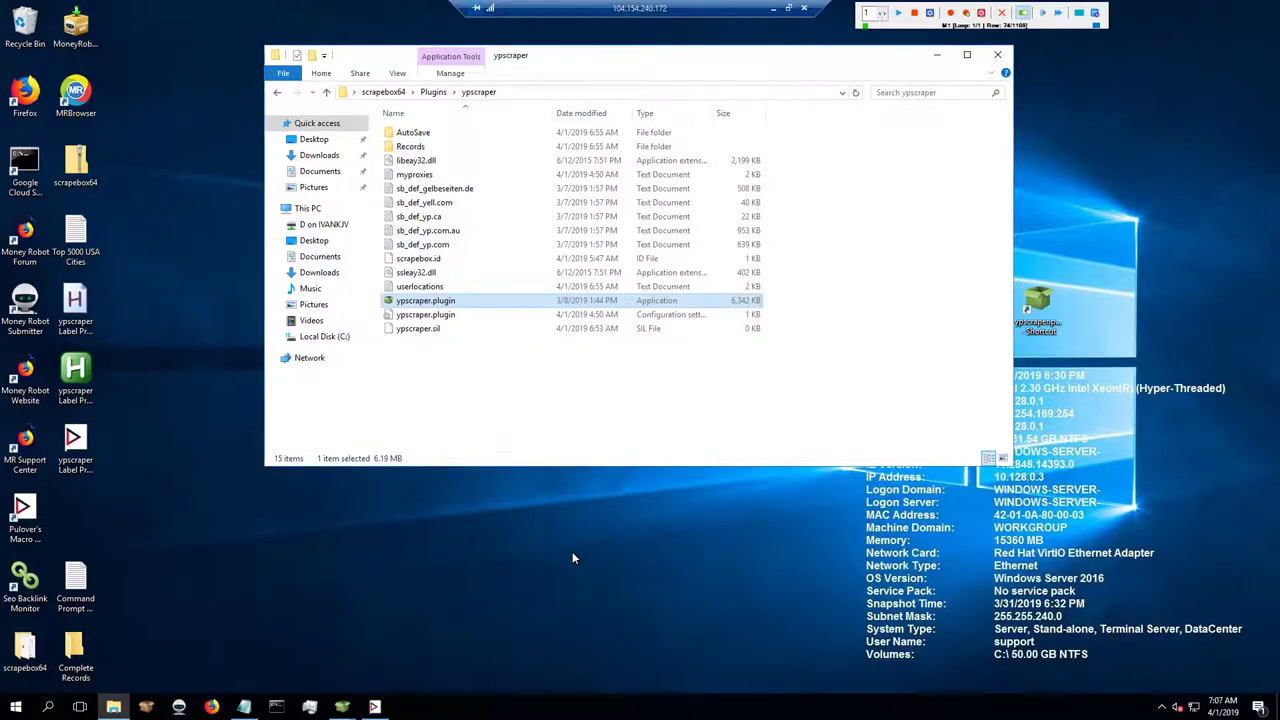
left_click(724, 430)
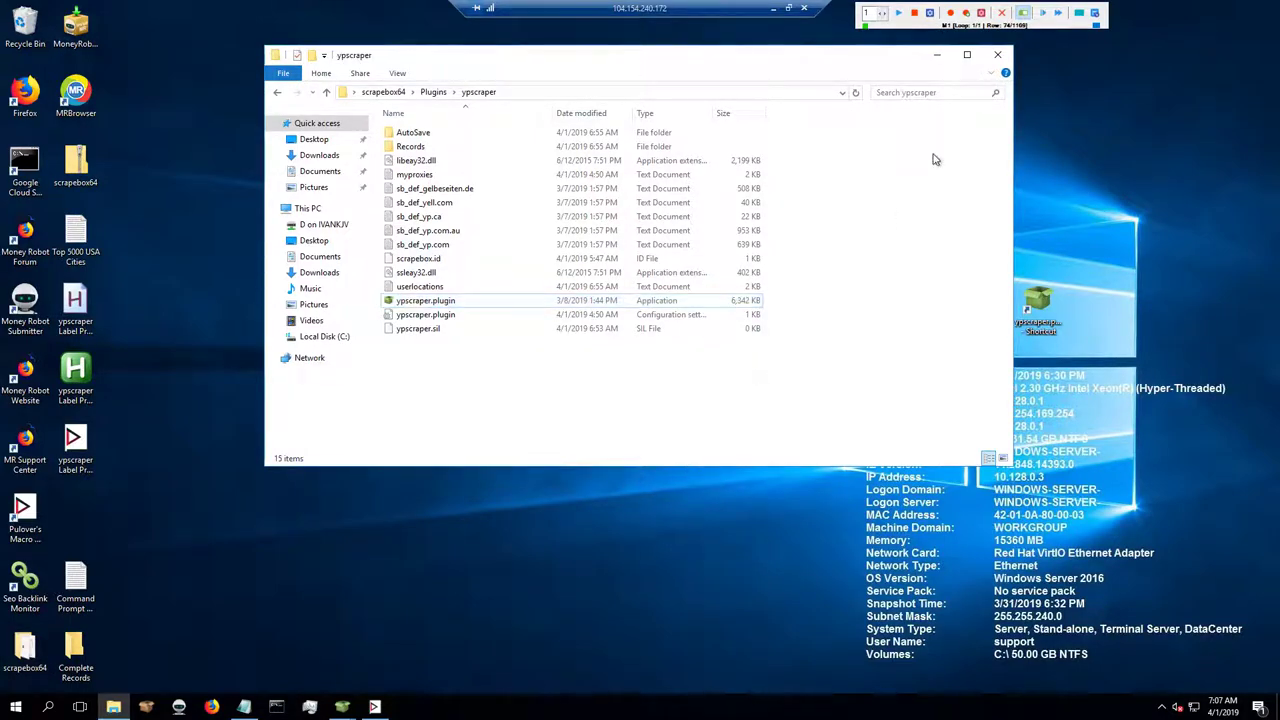
left_click(998, 57)
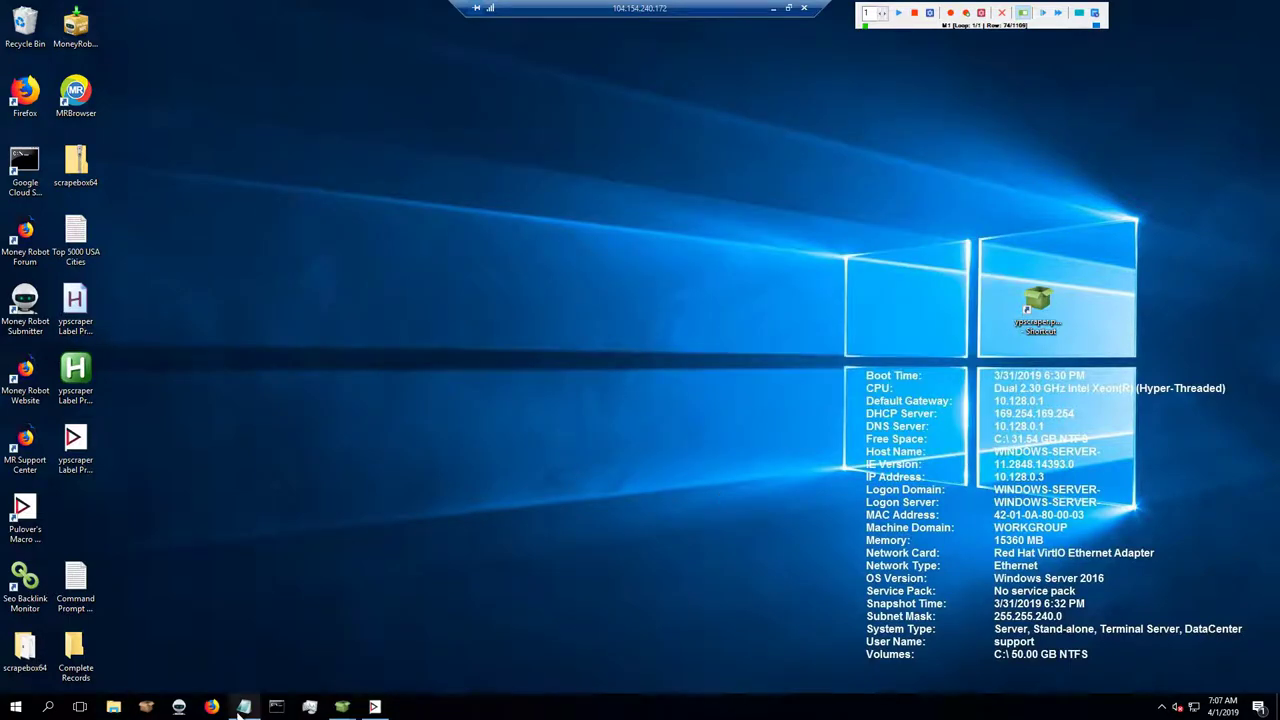
- Restore the Top 5000 USA Cities list and start a new macro in Pulover's Macro Creator, leaving its window minimized
left_click(243, 707)
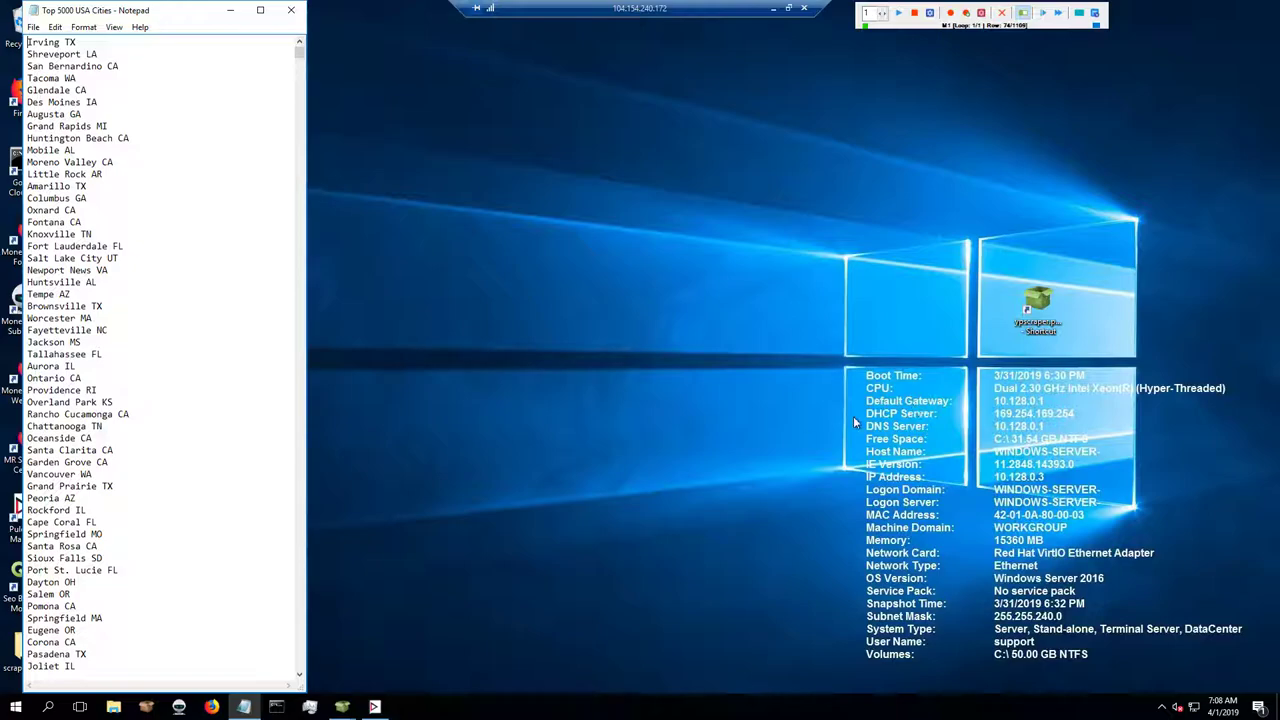
left_click(375, 707)
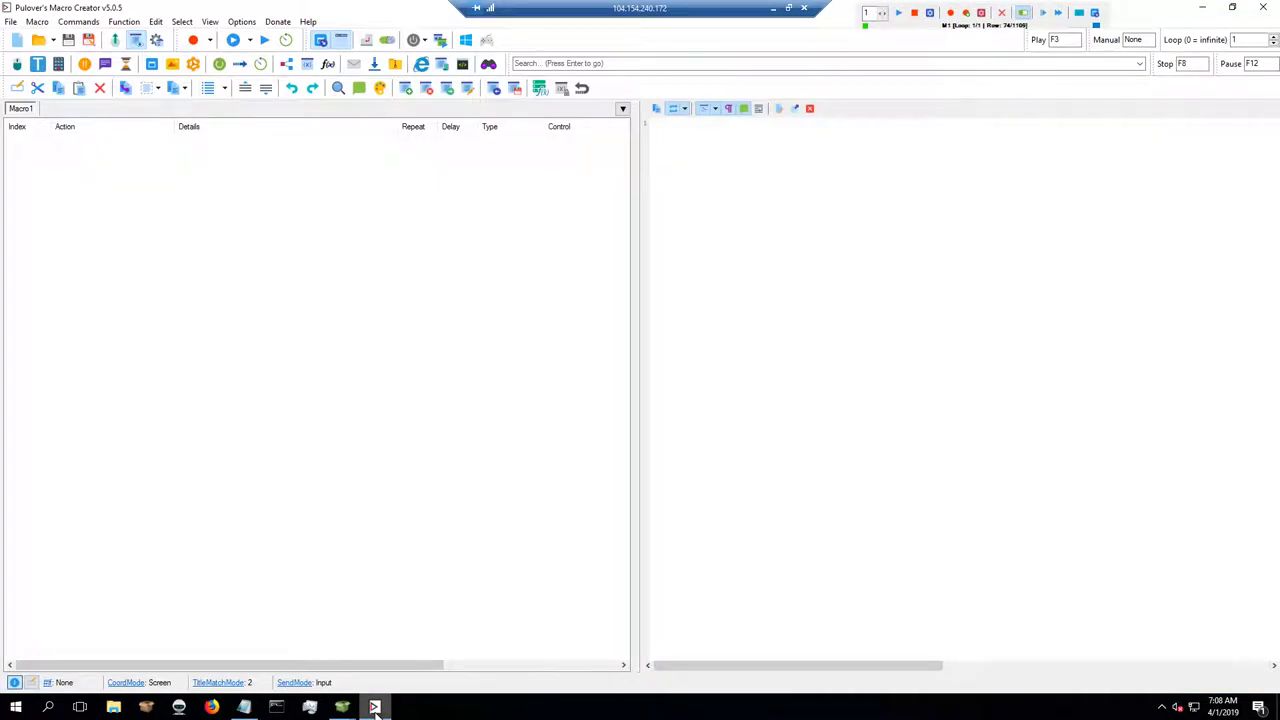
left_click(375, 707)
left_click(375, 707)
left_click(10, 22)
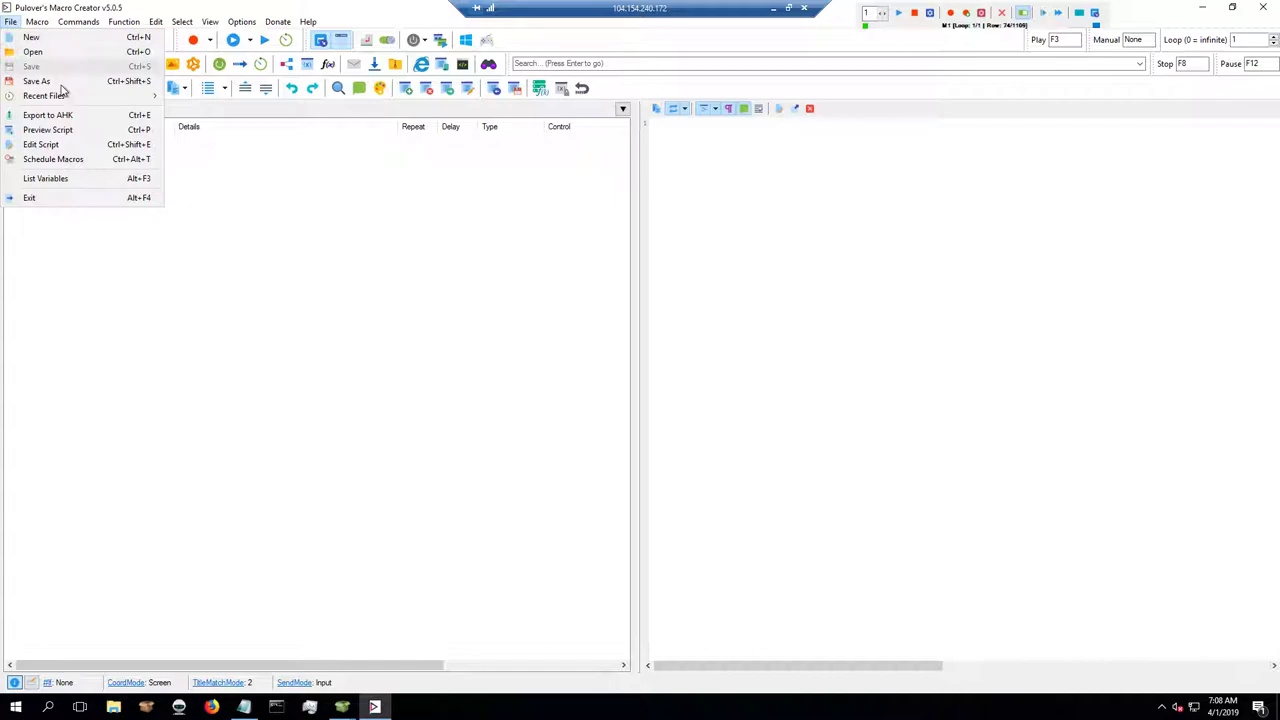
left_click(40, 37)
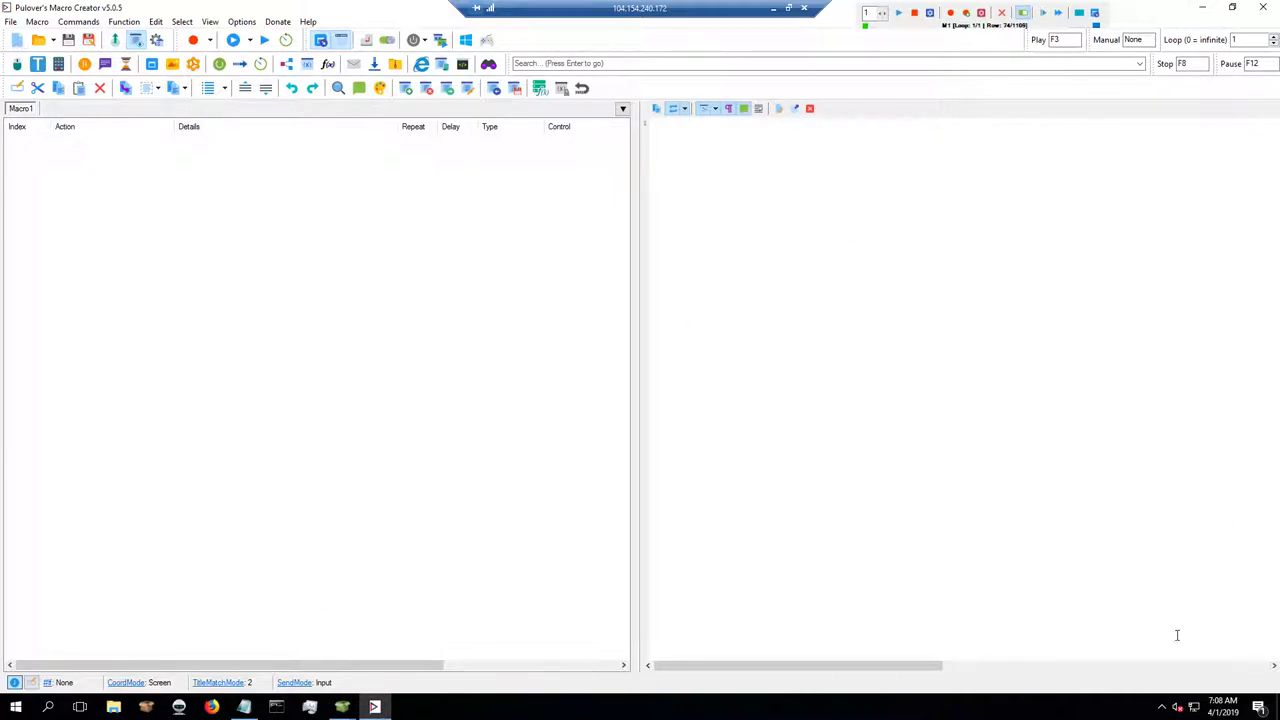
left_click(1203, 10)
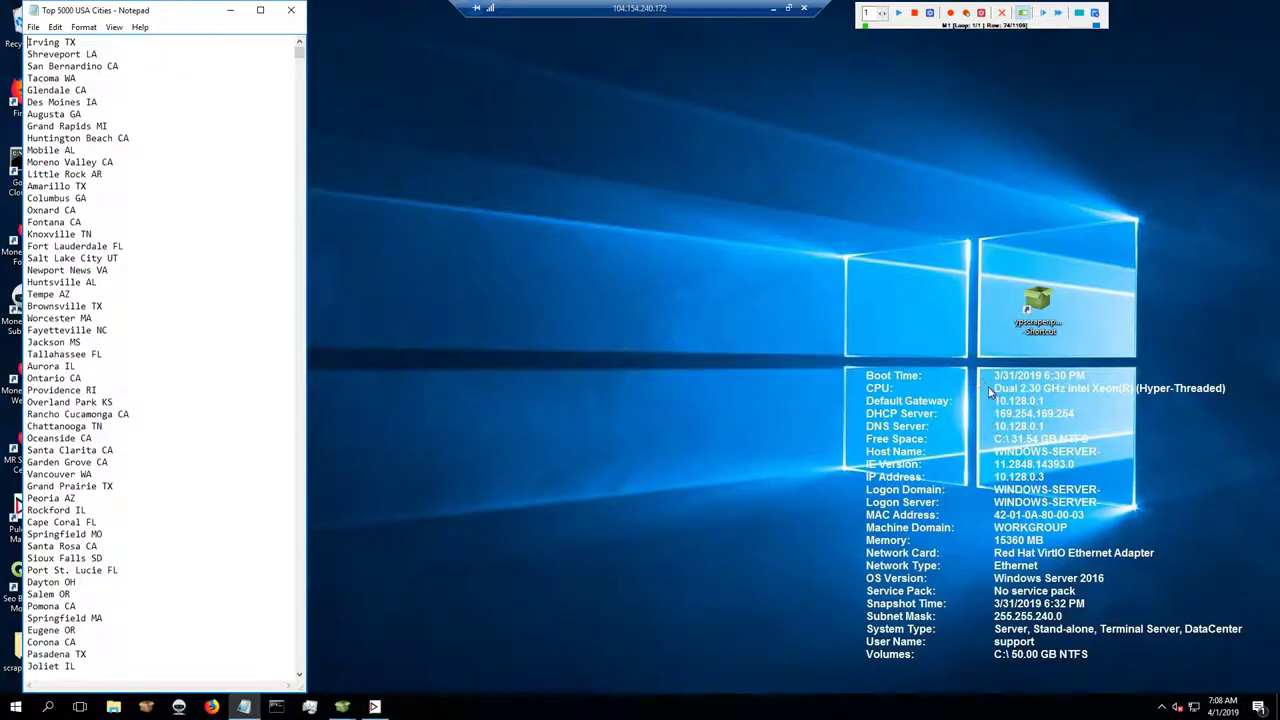
- Launch YPScraper from its desktop shortcut and show the options for loading proxies
left_click(1040, 291)
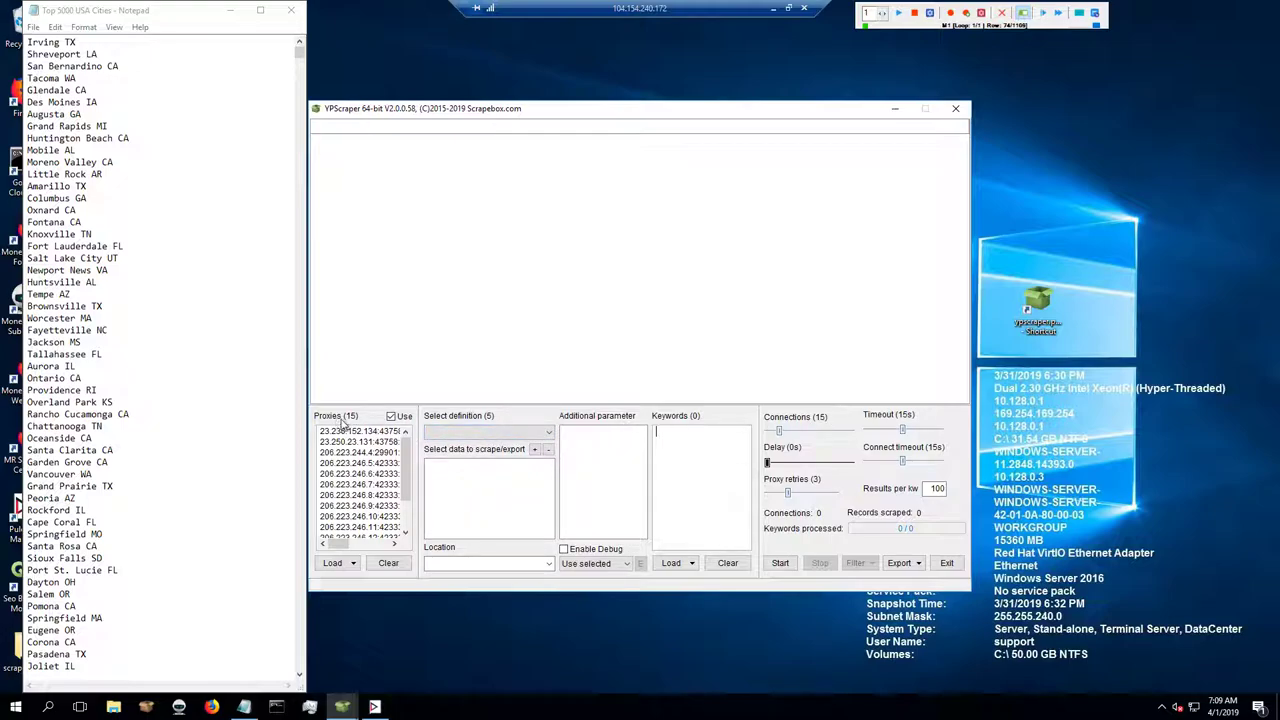
left_click(392, 416)
left_click(353, 563)
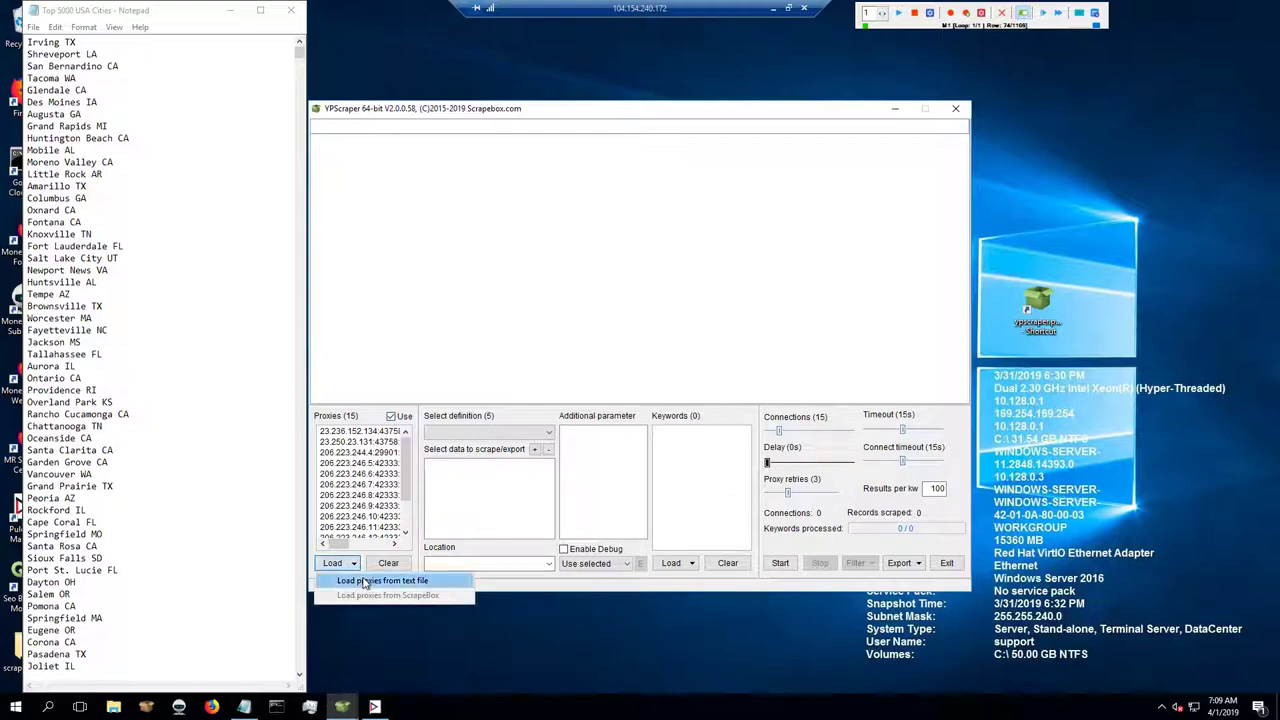
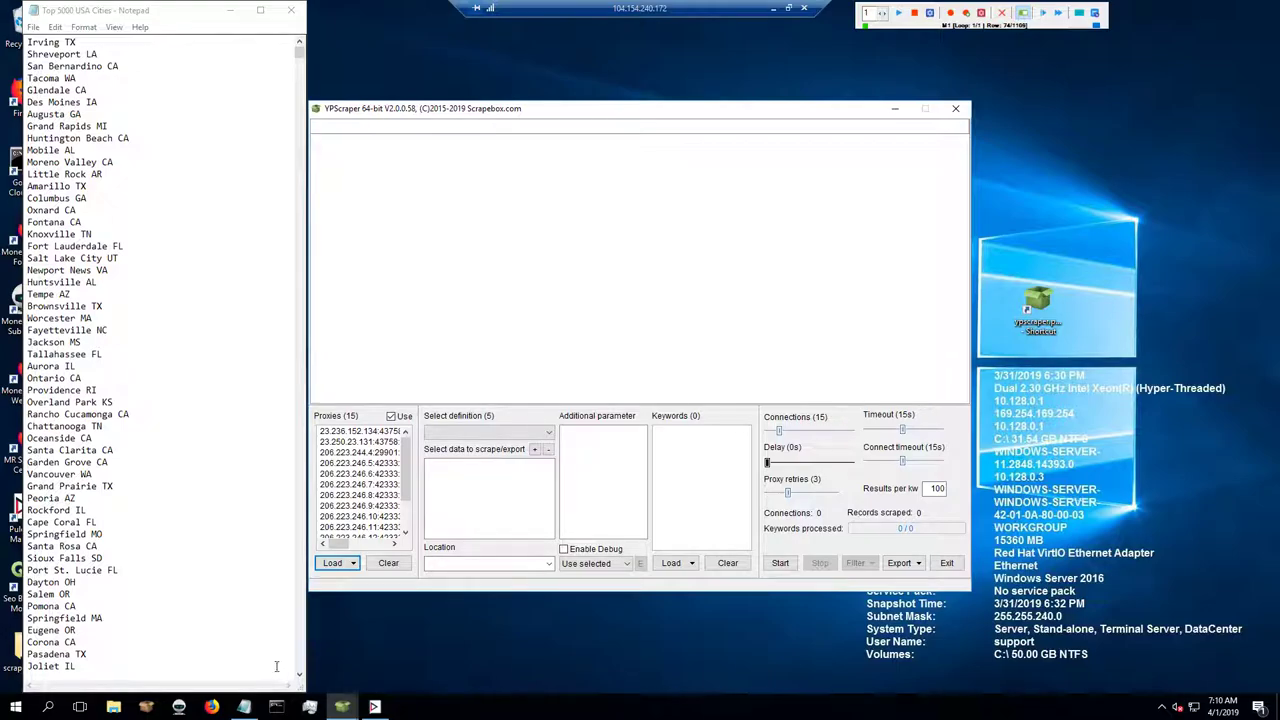
- View the other YPScraper window with the finished podiatrist scrape, and return to the empty YPScraper window
mouse_move(341, 706)
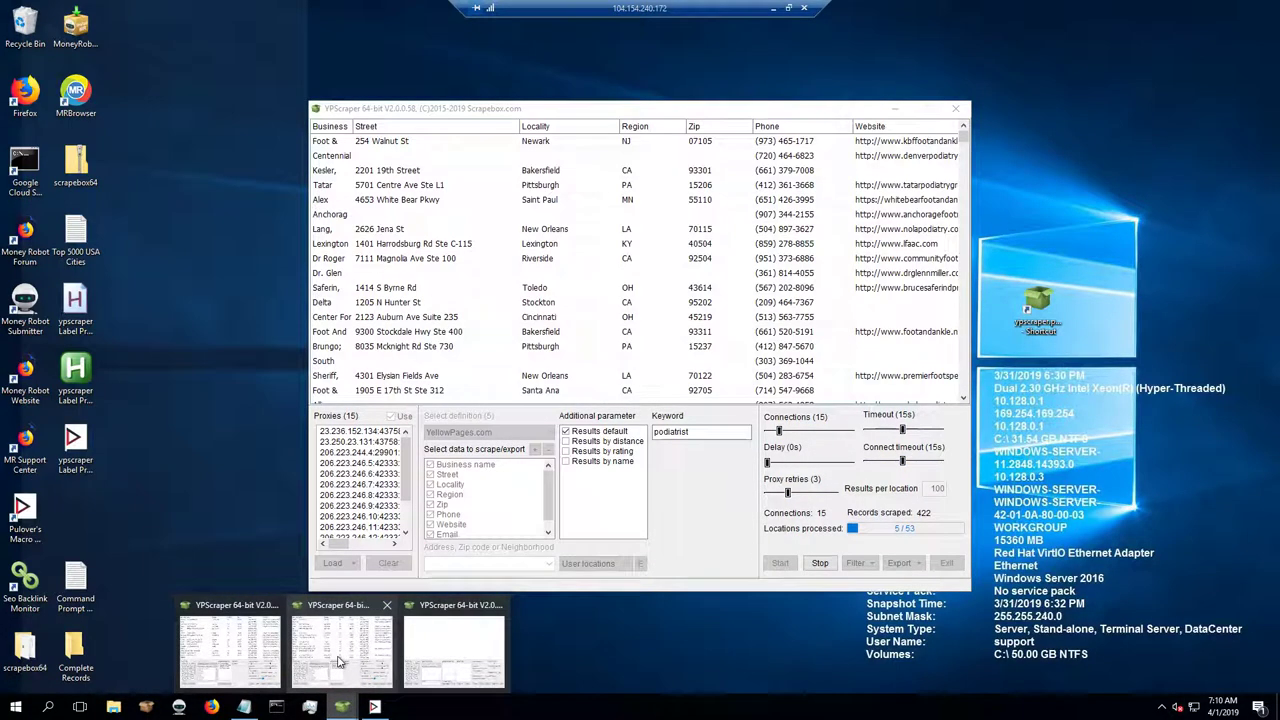
left_click(255, 645)
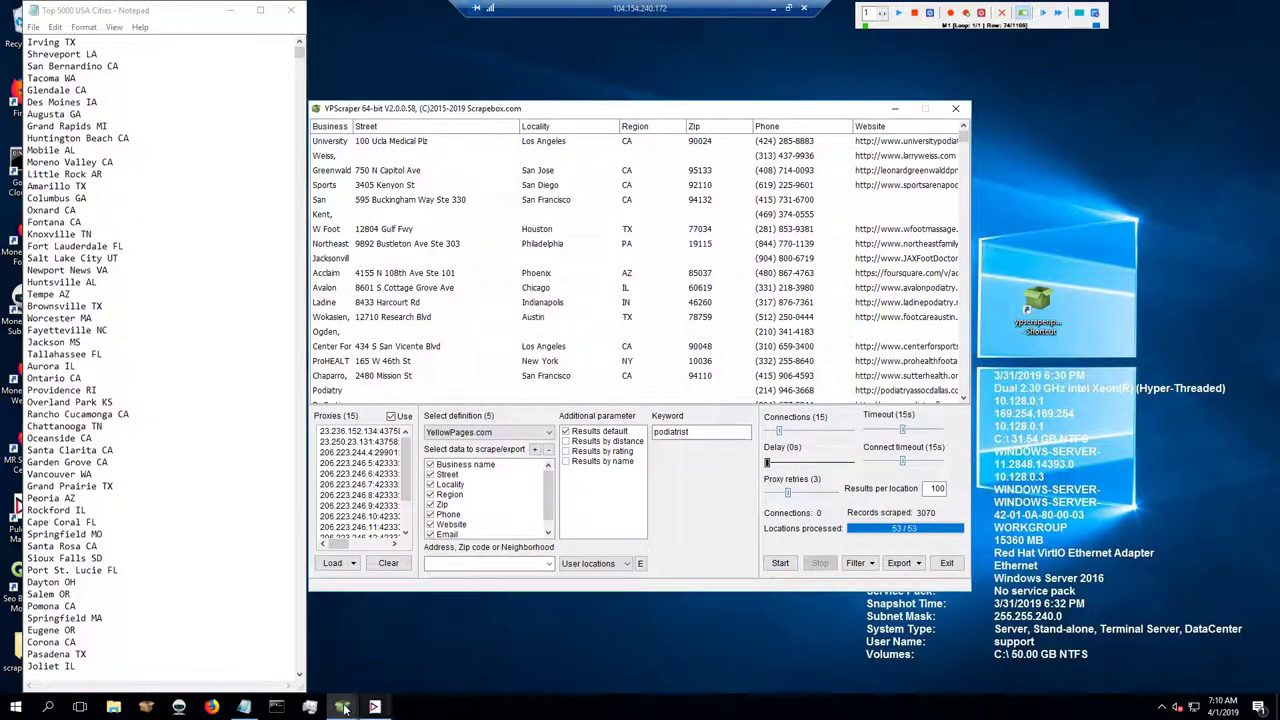
mouse_move(341, 706)
left_click(333, 645)
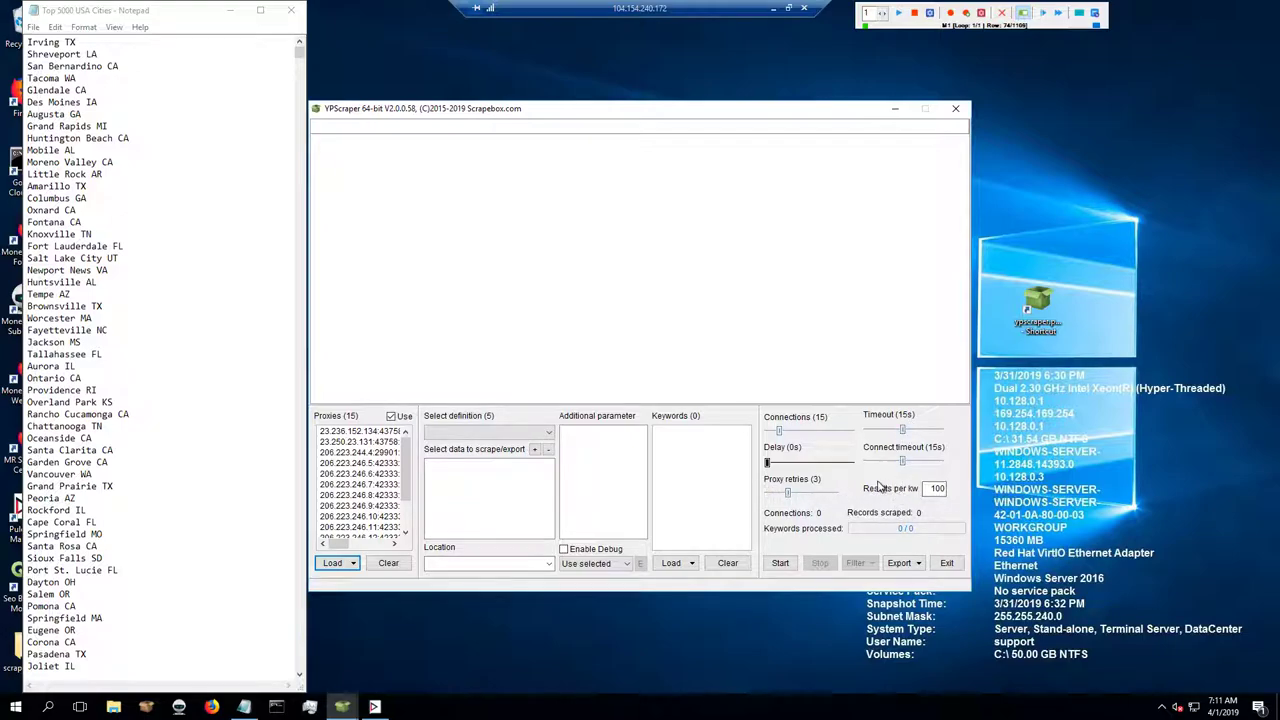
- Highlight the results per keyword value and select YellowPages.com as the scraping definition
double_click(936, 488)
left_click(936, 488)
left_click(548, 436)
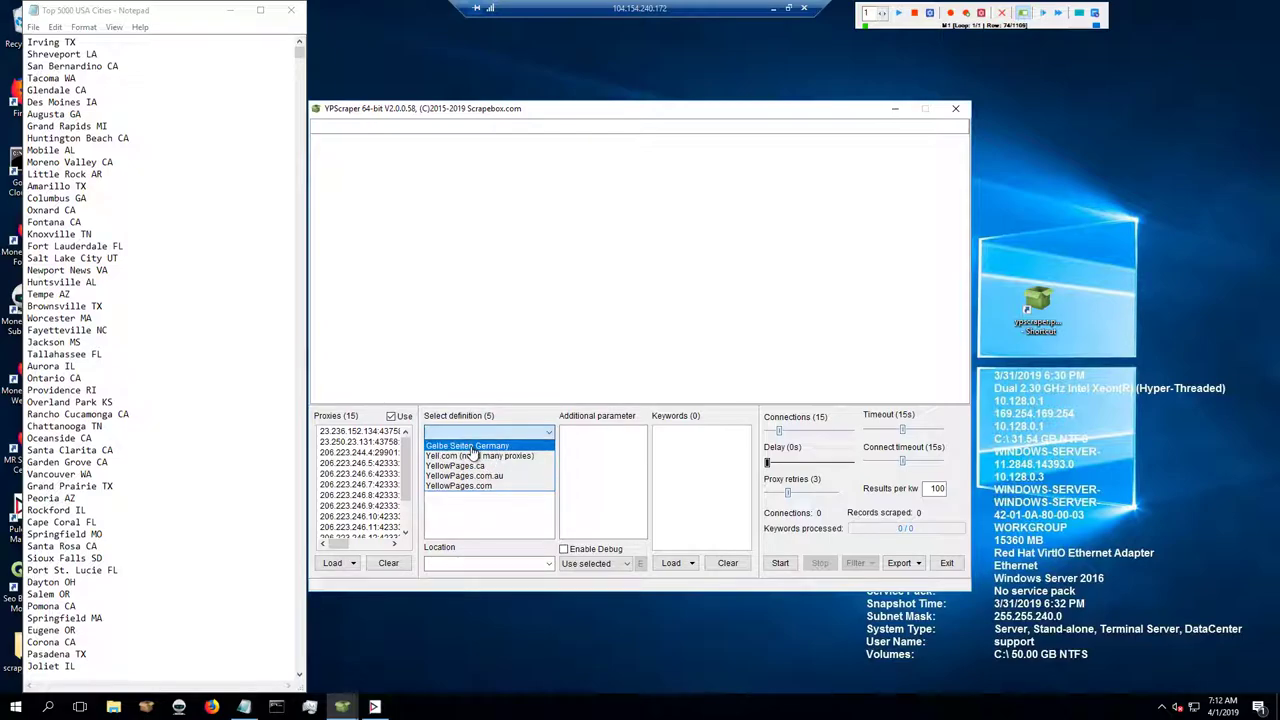
left_click(545, 446)
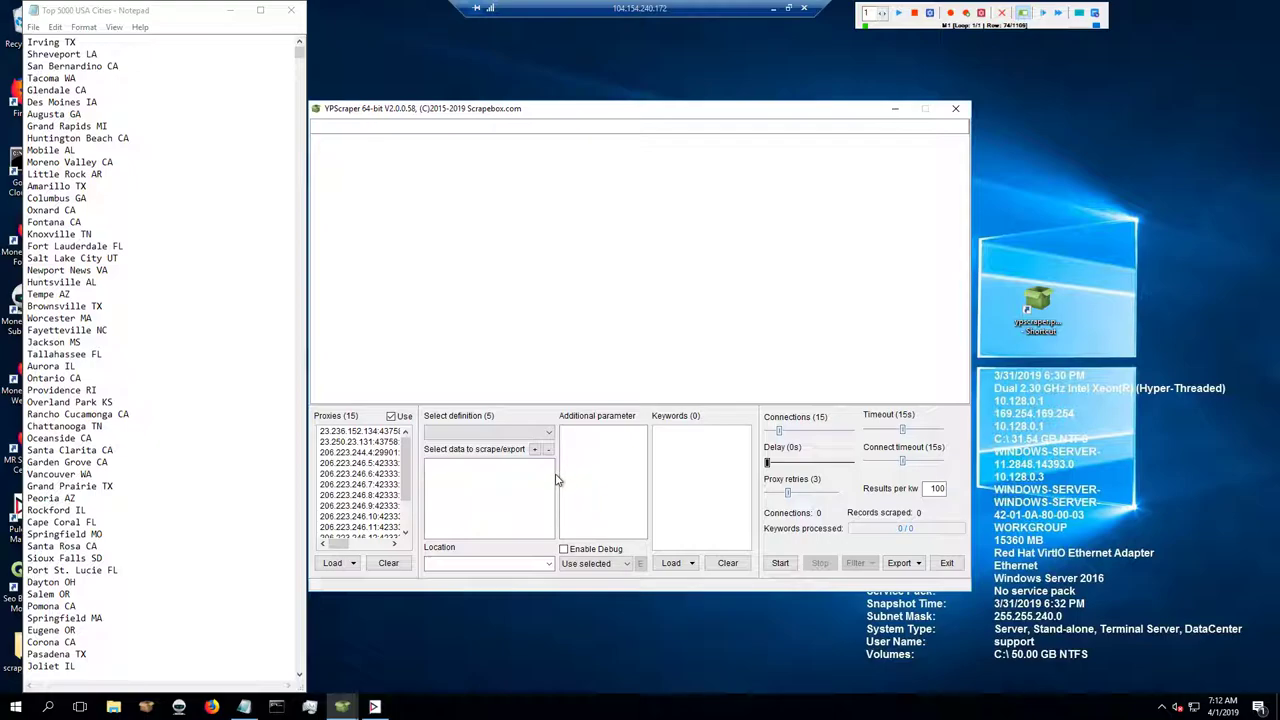
left_click(548, 432)
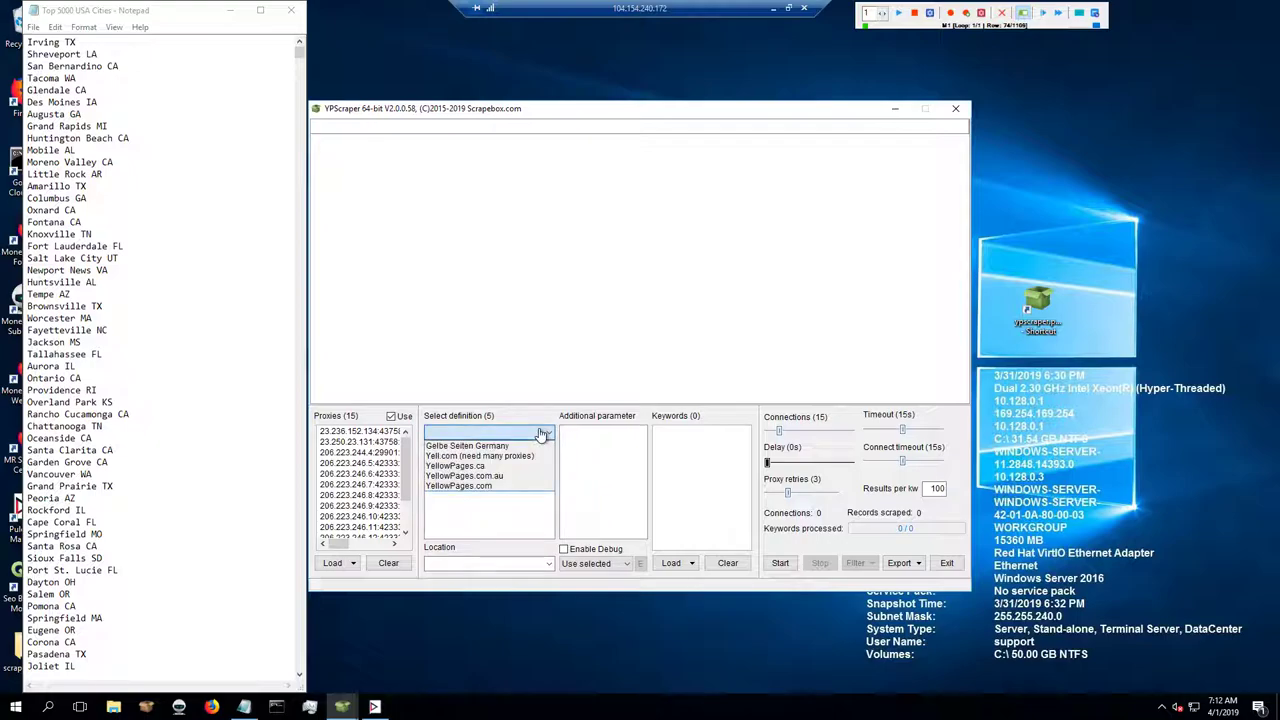
left_click(505, 486)
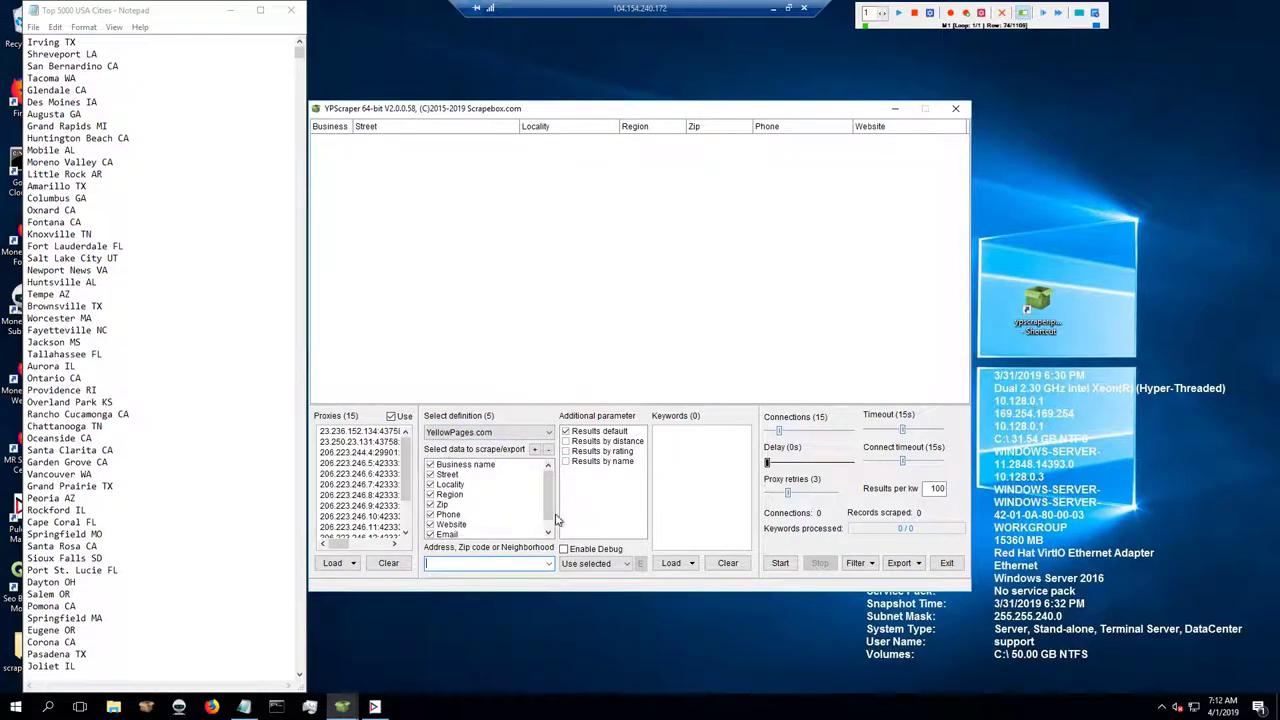
- Set the location mode to User locations, view the saved user locations list and cancel out of it
left_click(624, 566)
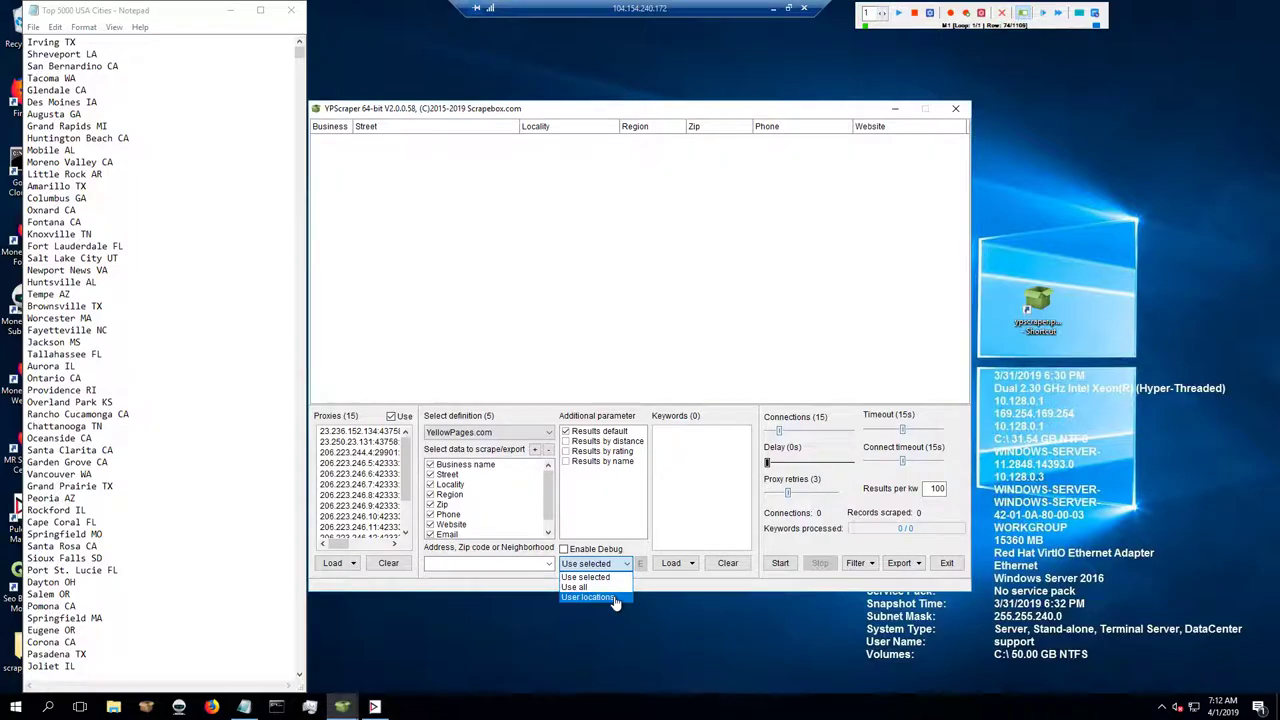
left_click(614, 597)
left_click(641, 563)
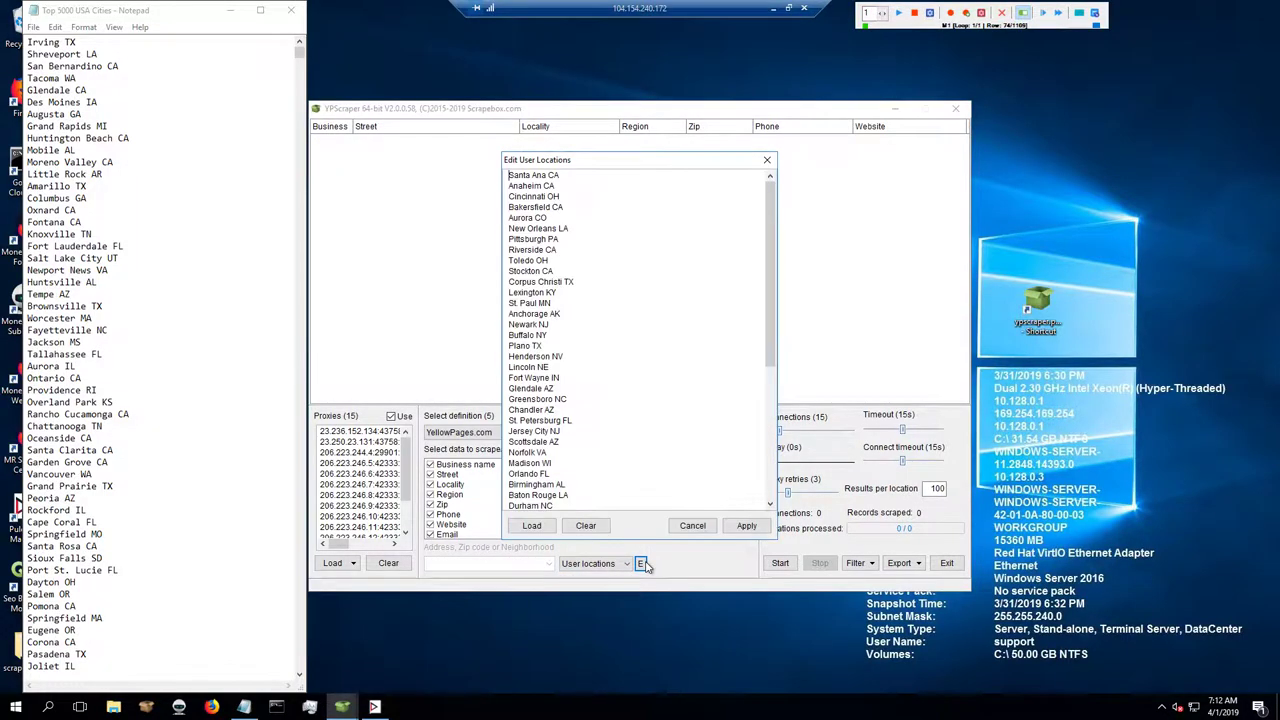
left_click(703, 530)
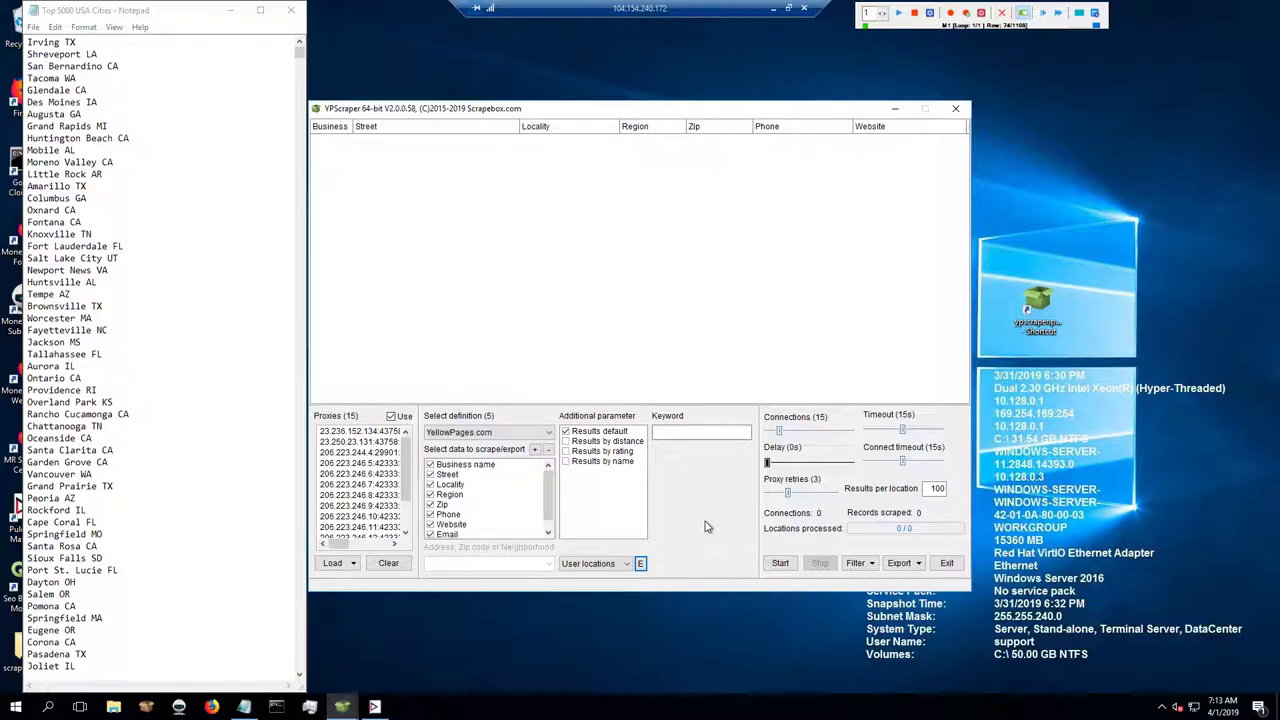
- Set the location mode to Use all
left_click(628, 565)
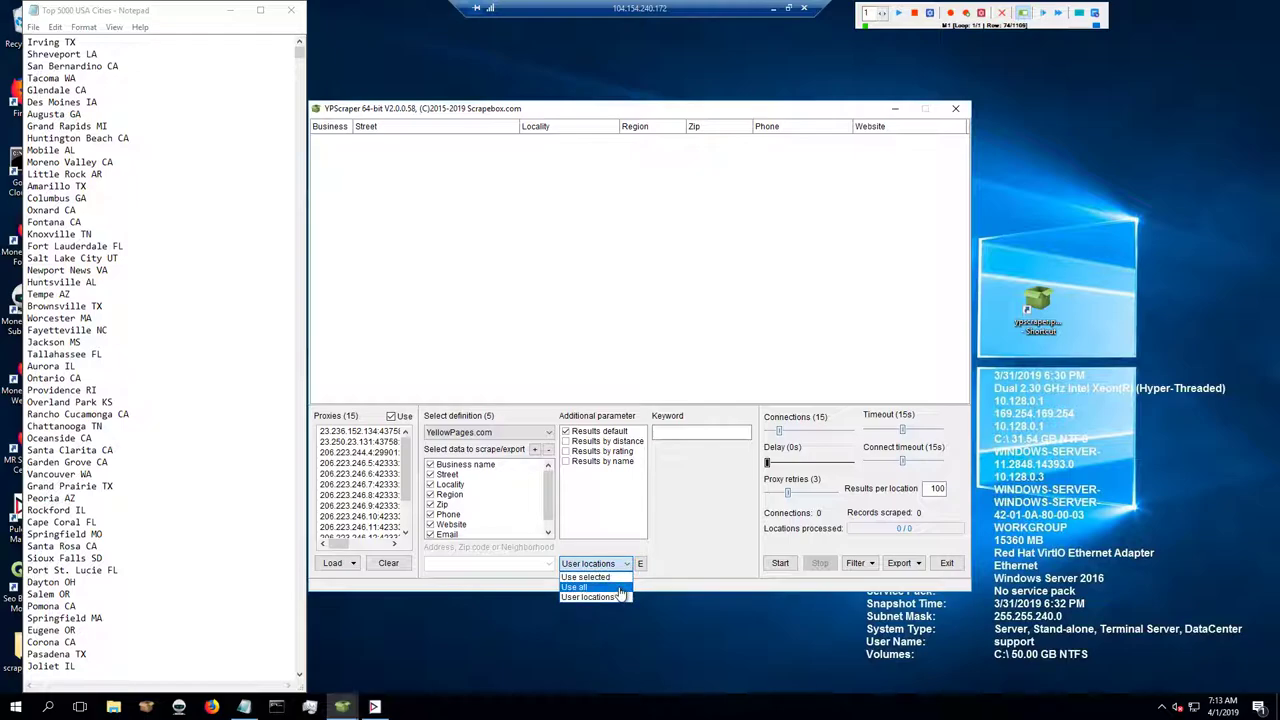
left_click(576, 587)
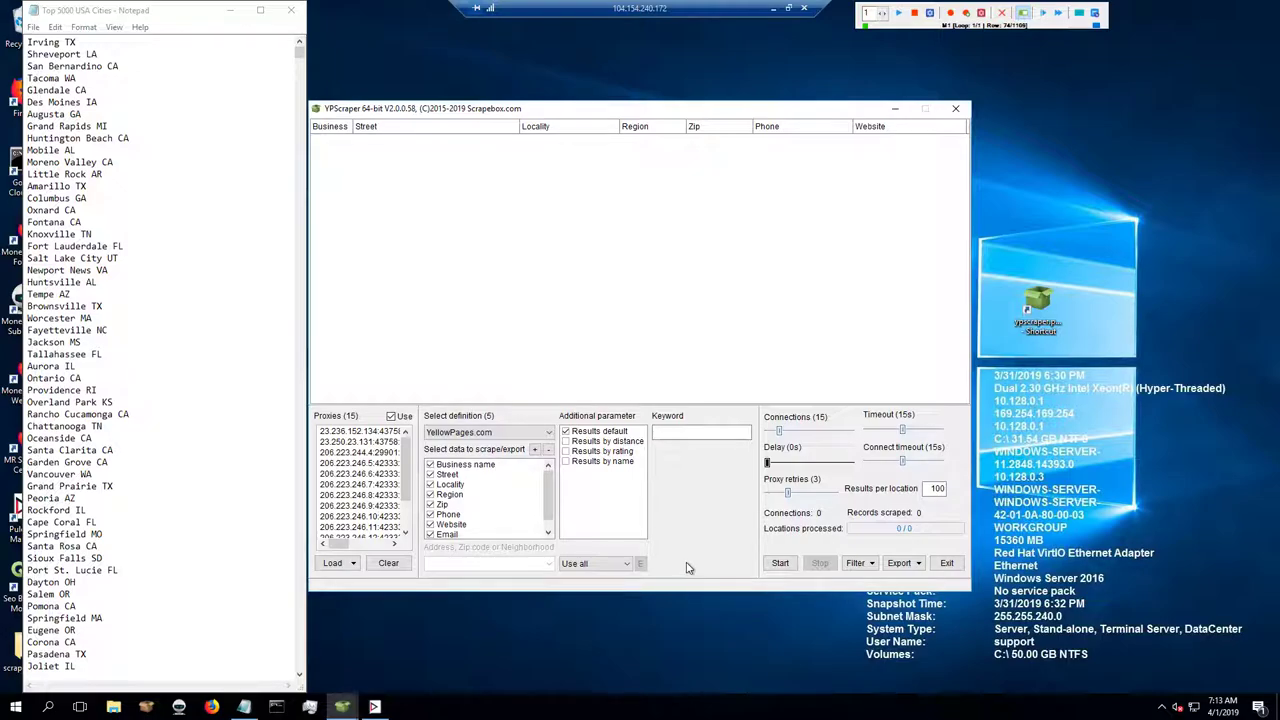
- Exit the YPScraper window without starting a scrape
left_click(702, 433)
left_click(678, 434)
left_click(946, 564)
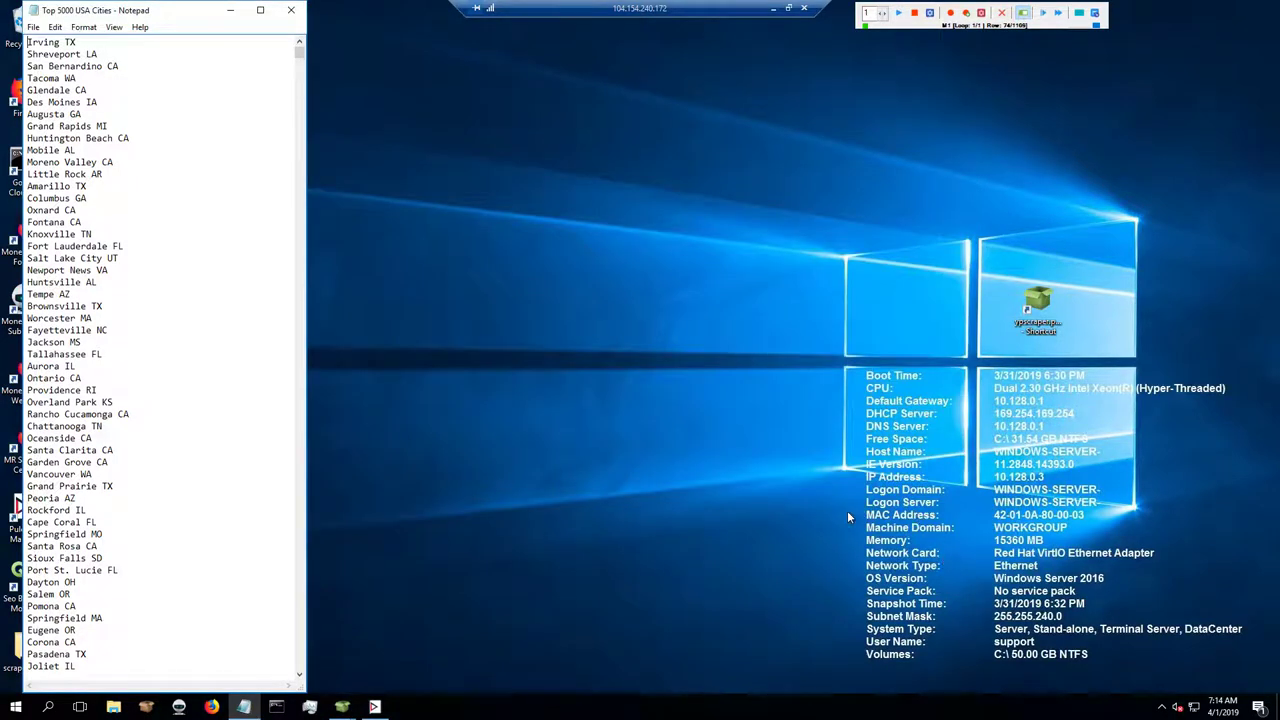
left_click(760, 560)
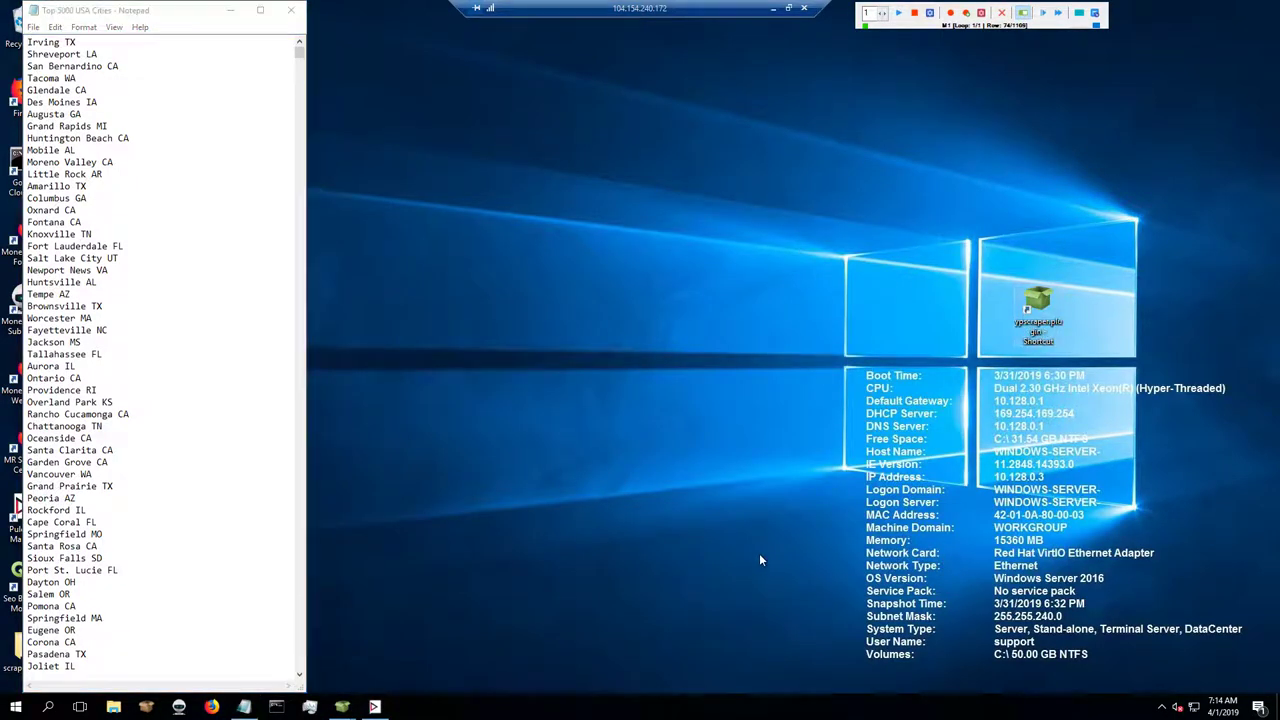
- Switch to Pulover's Macro Creator and review its settings for recording, including Mouse Moves, for playback, and for the Screen mouse coordinates default
left_click(374, 706)
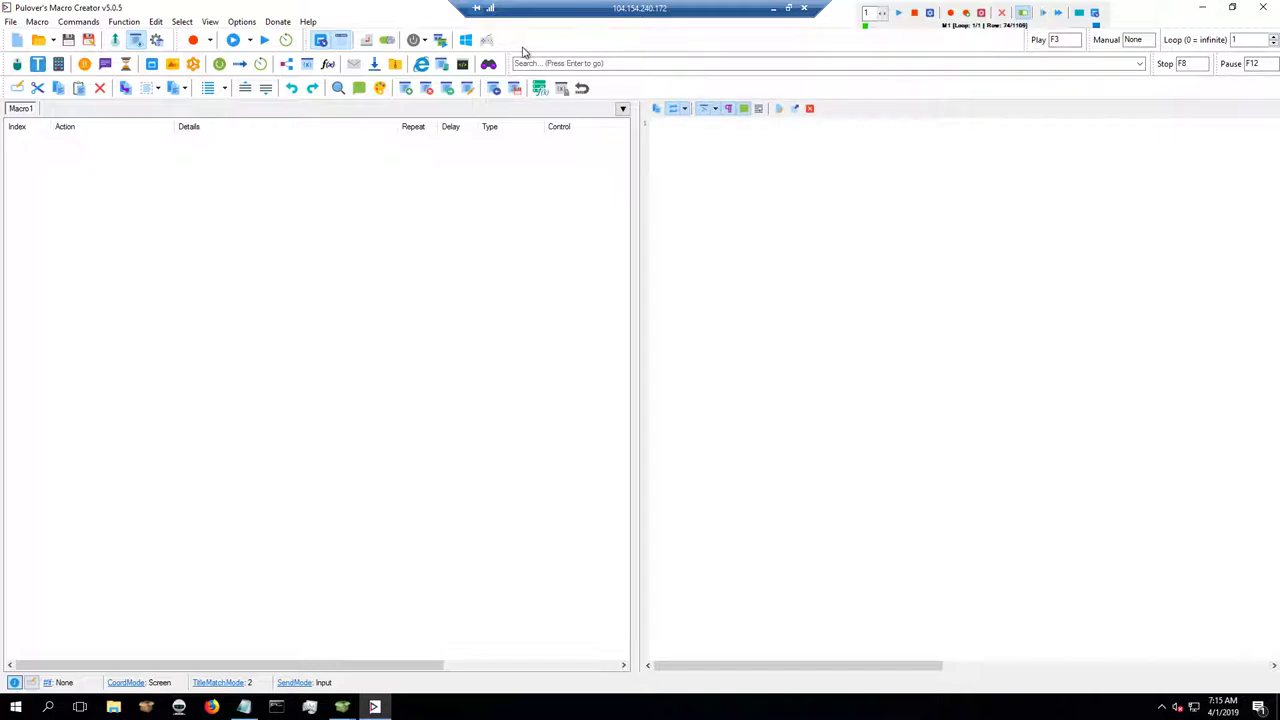
left_click(244, 23)
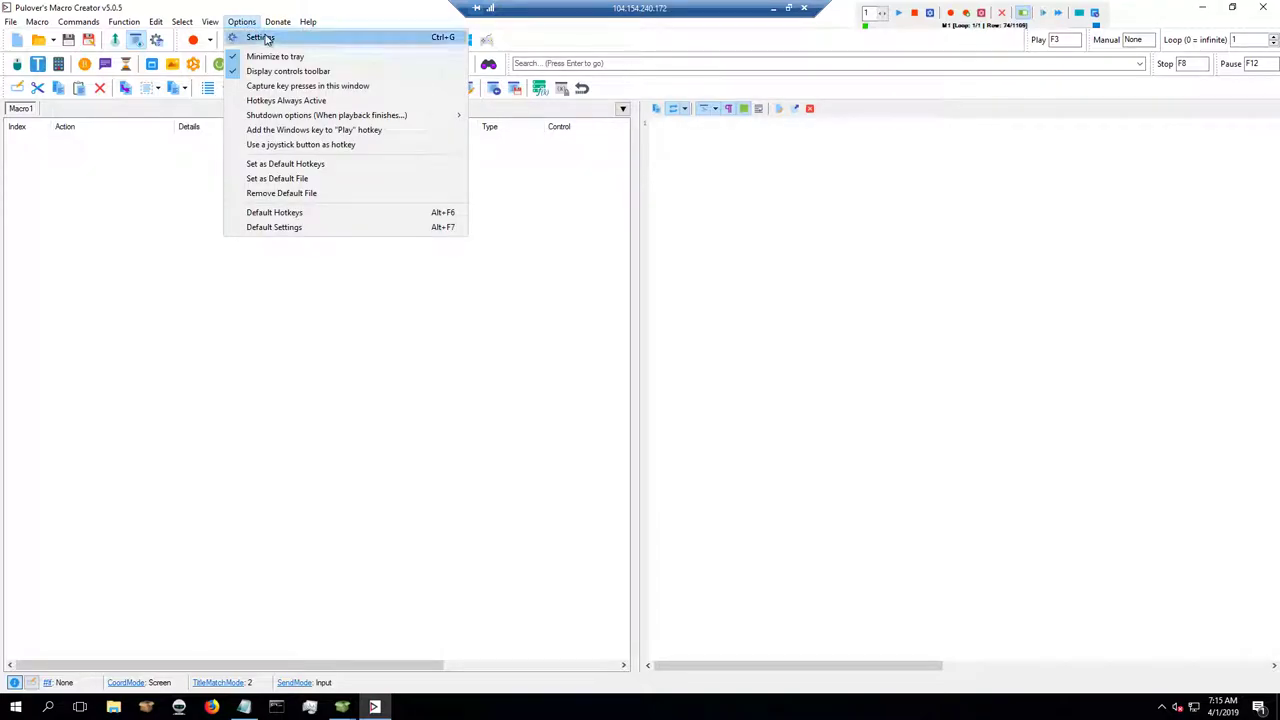
left_click(262, 38)
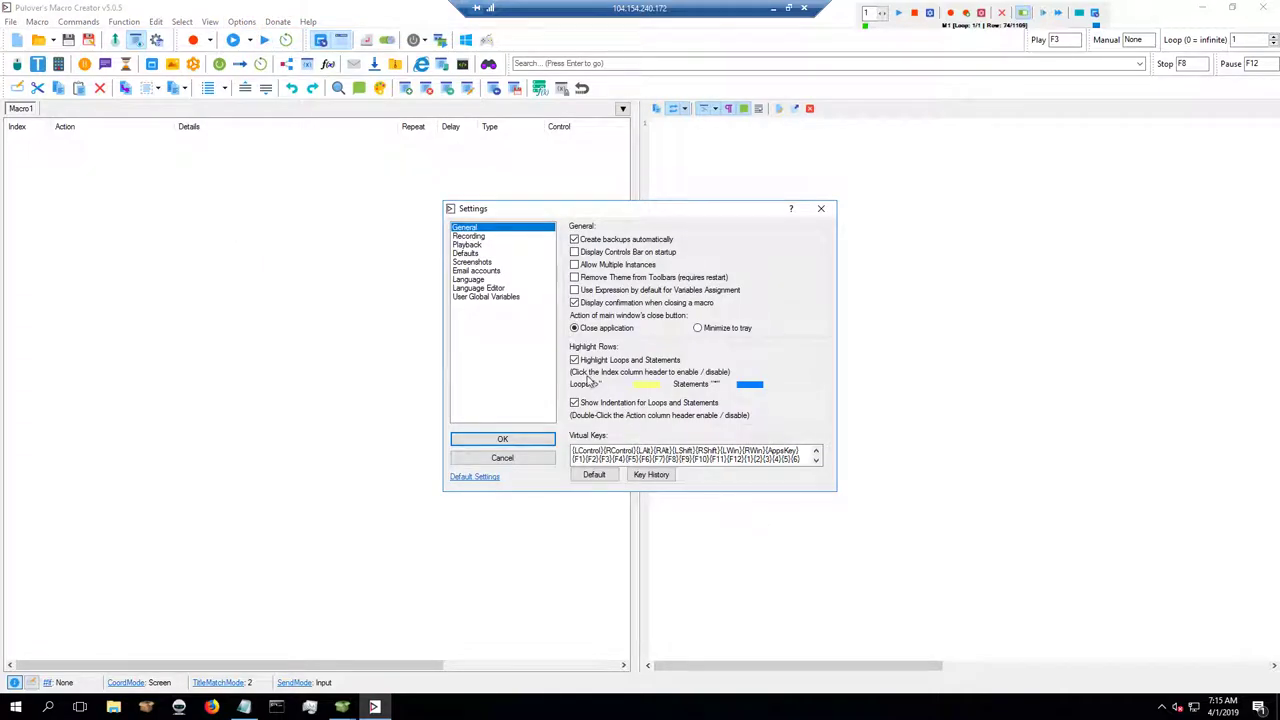
left_click(482, 237)
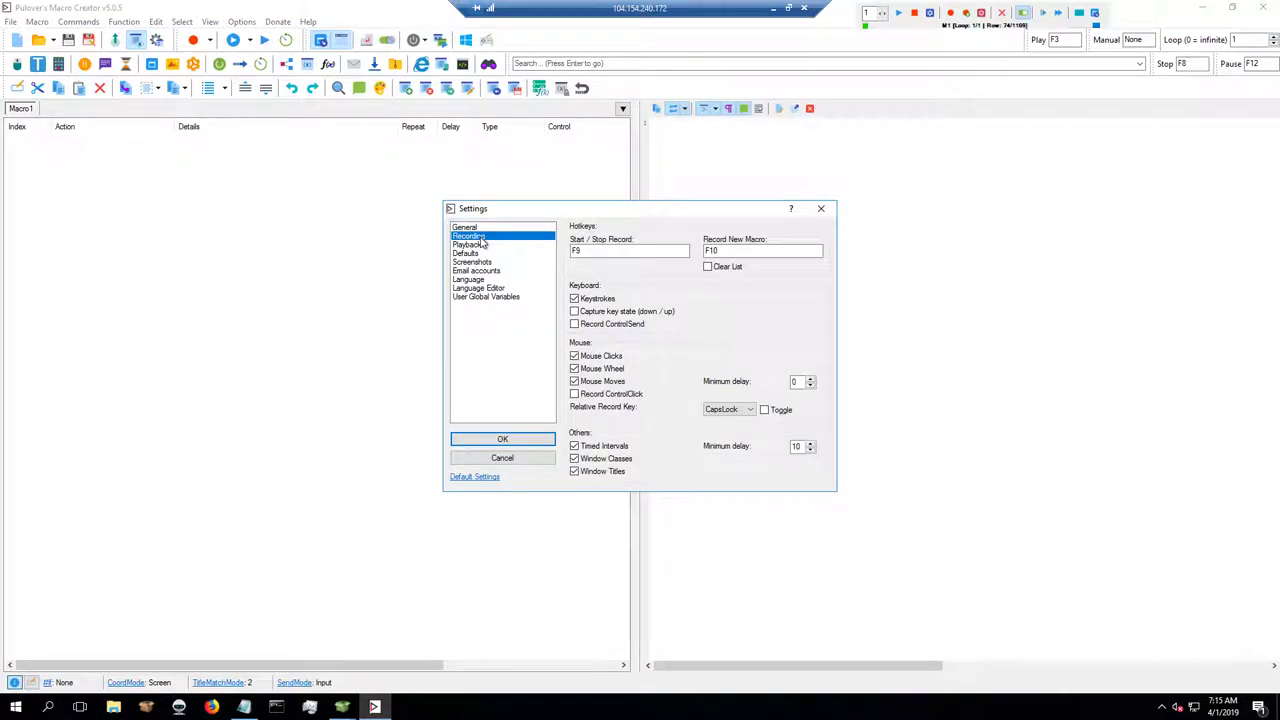
left_click(575, 381)
left_click(472, 246)
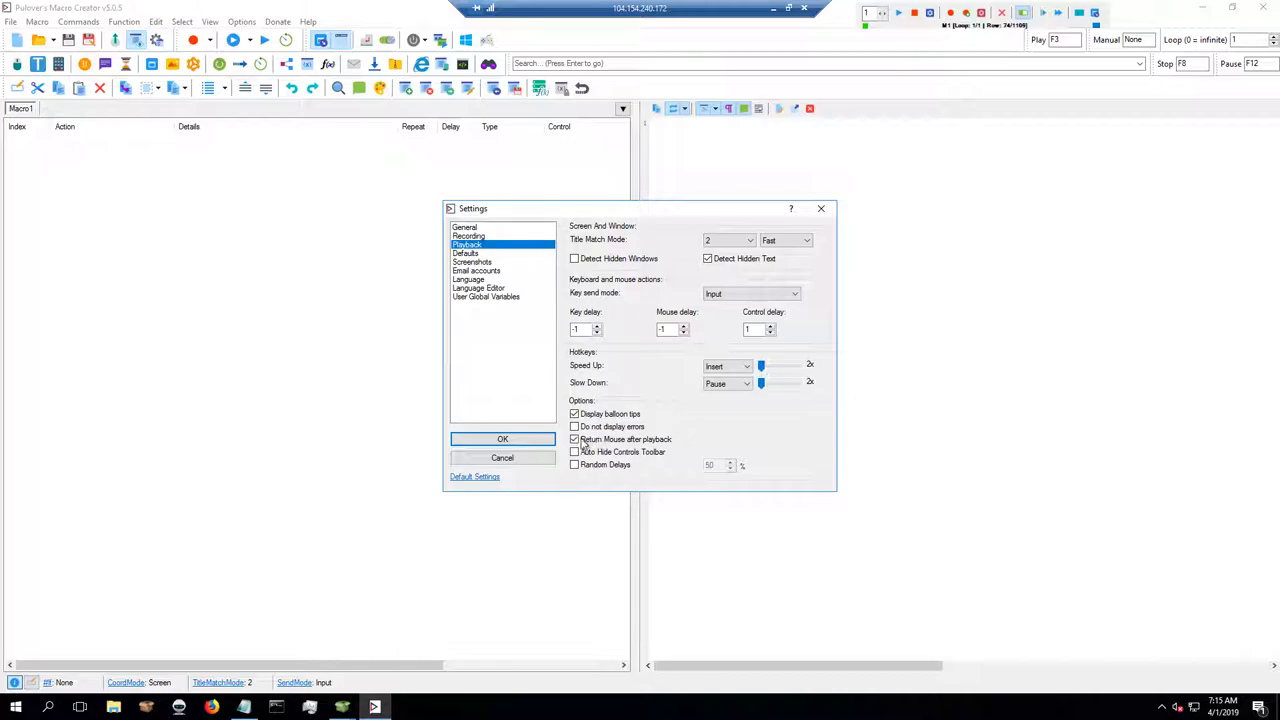
left_click(481, 253)
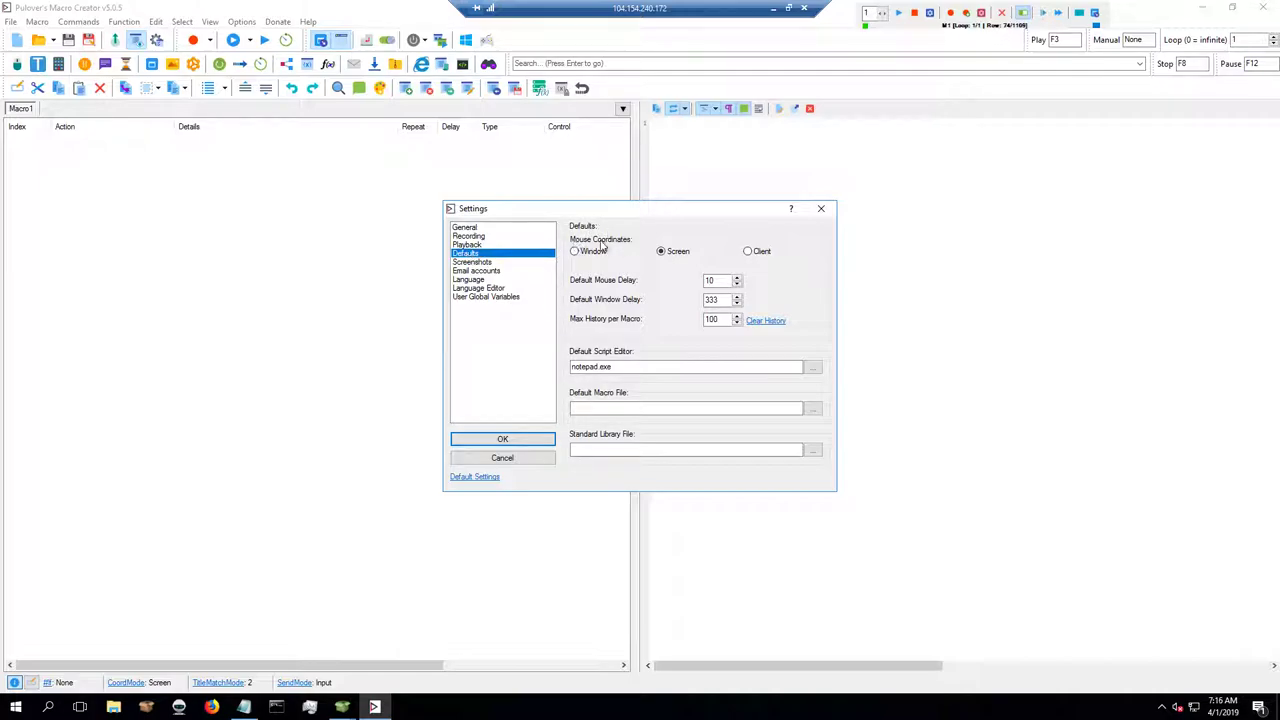
left_click(659, 251)
- Recheck the recording, playback and default mouse coordinate settings, and cancel out of the settings dialog
left_click(474, 237)
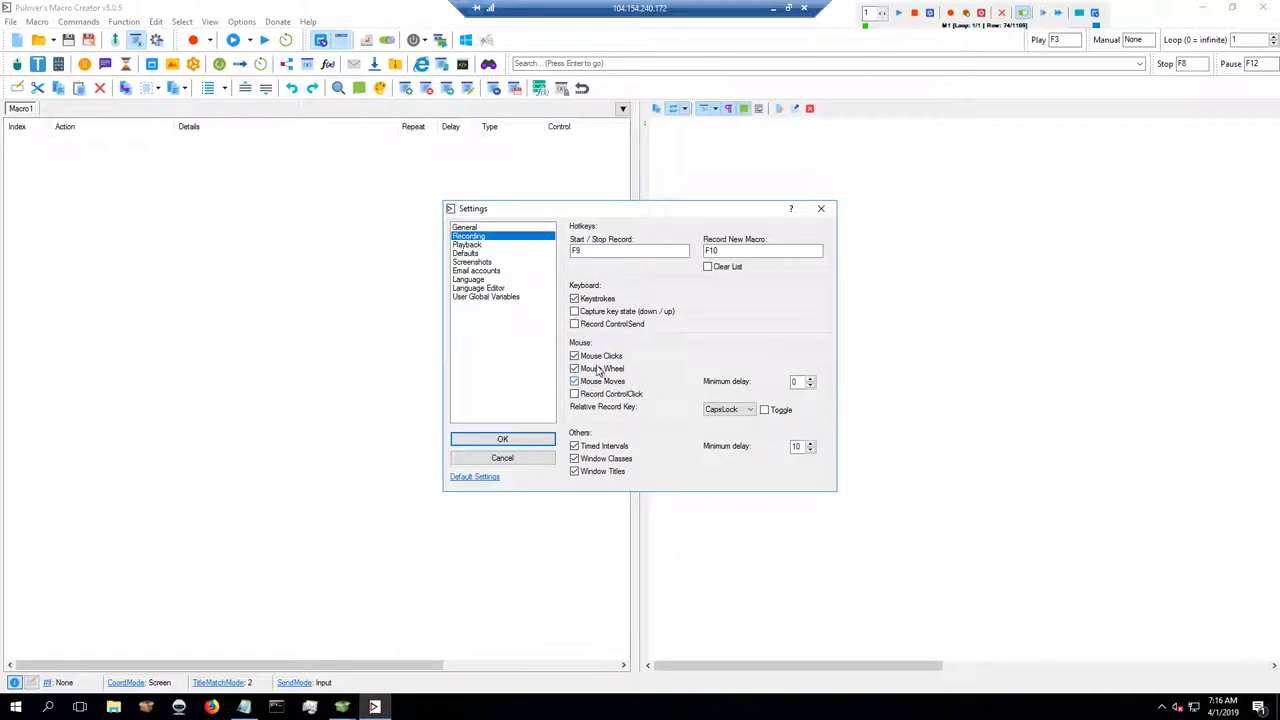
left_click(470, 246)
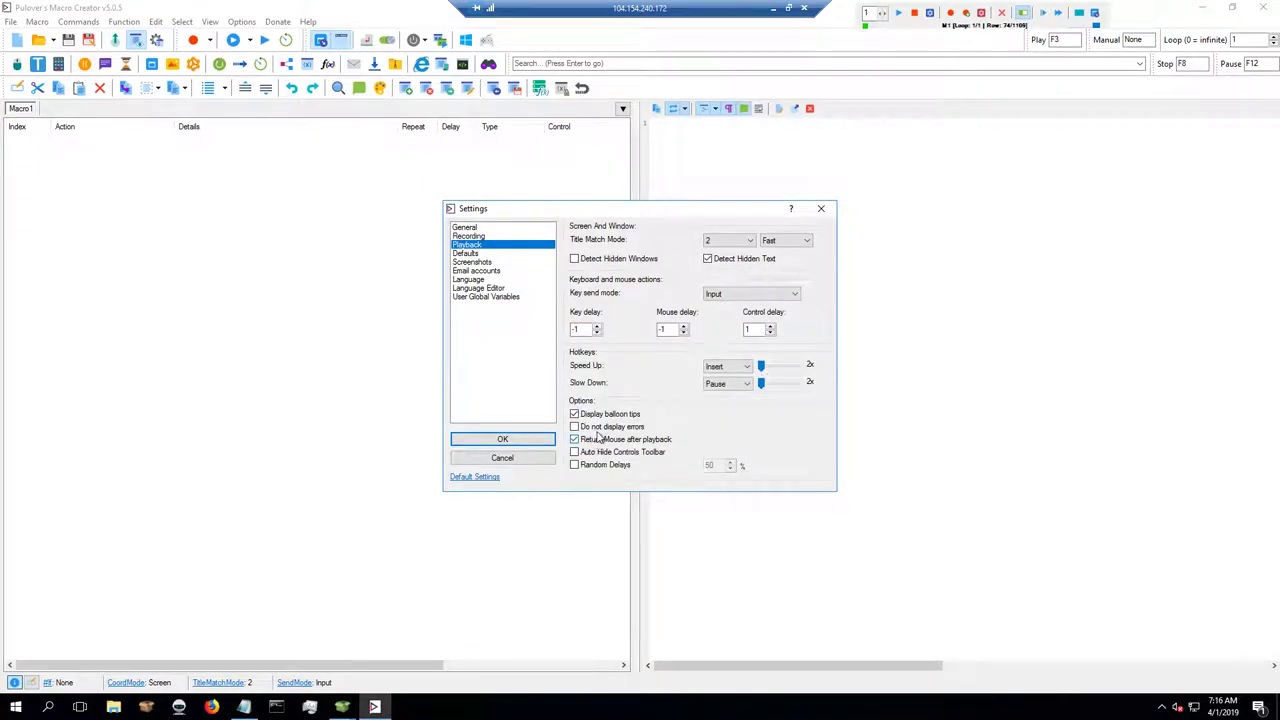
left_click(476, 254)
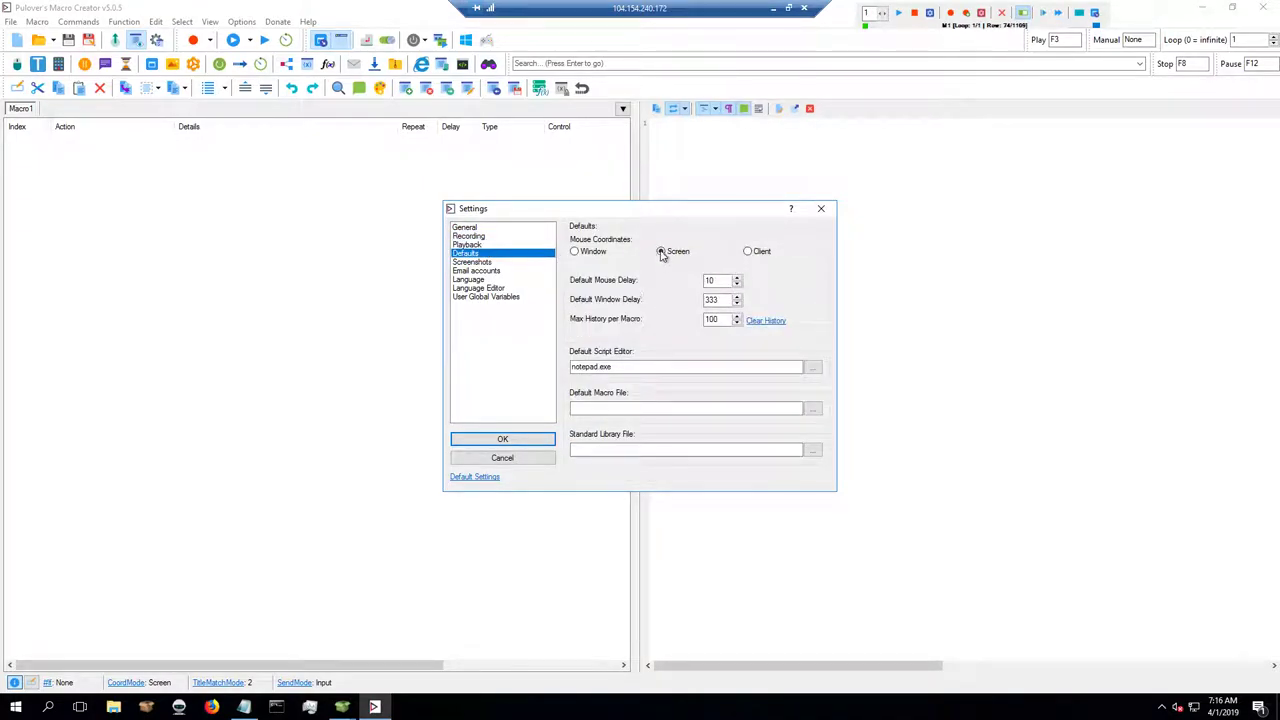
left_click(510, 459)
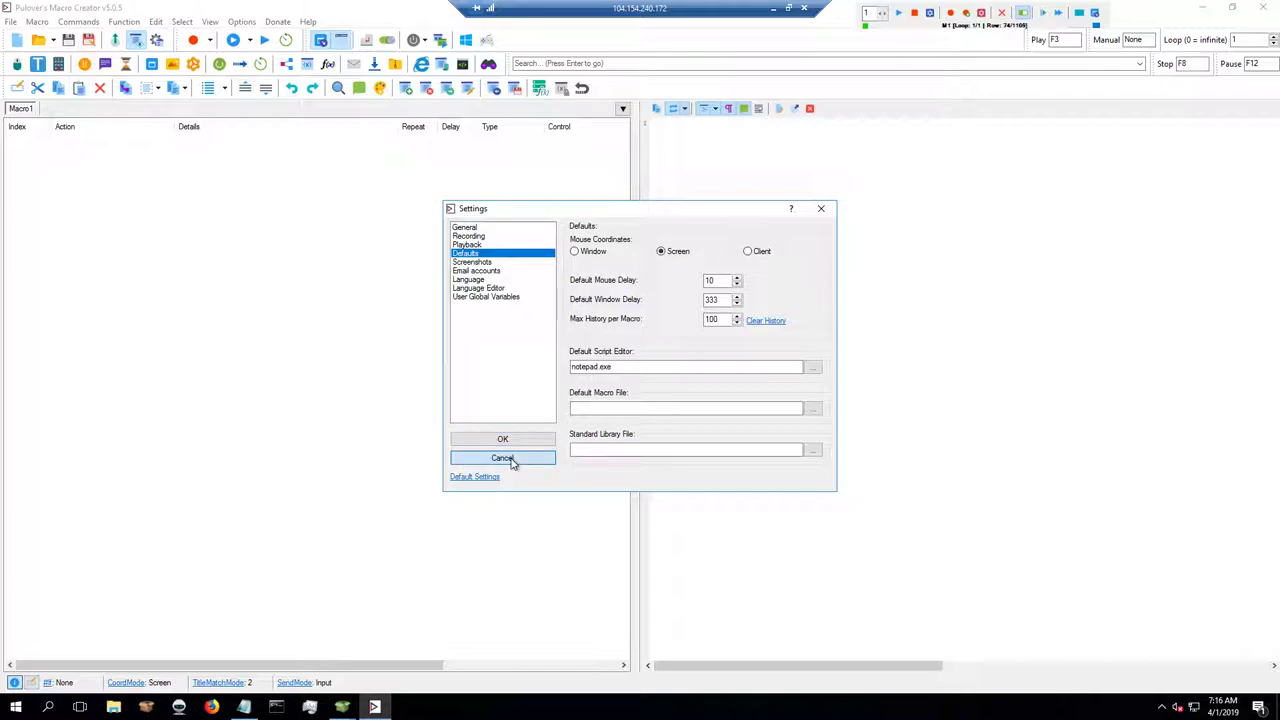
left_click(506, 458)
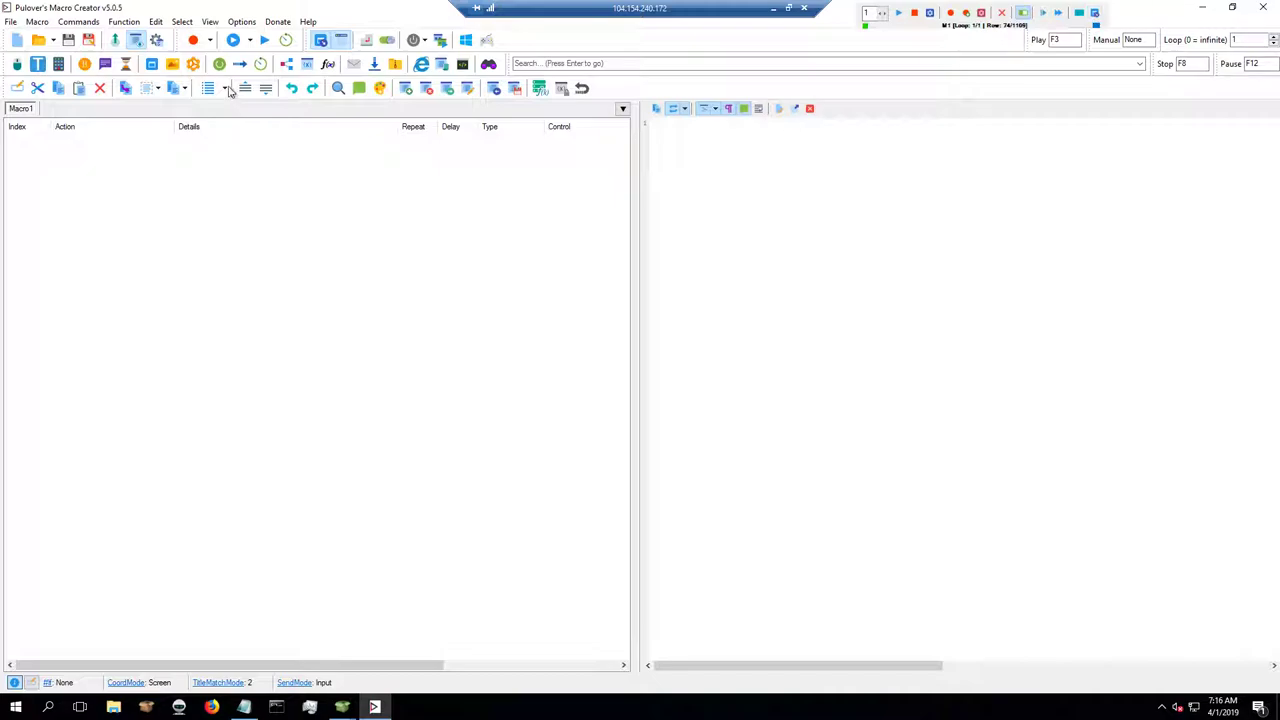
- Start recording a macro in Pulover's Macro Creator and launch YPScraper from its desktop shortcut
left_click(193, 41)
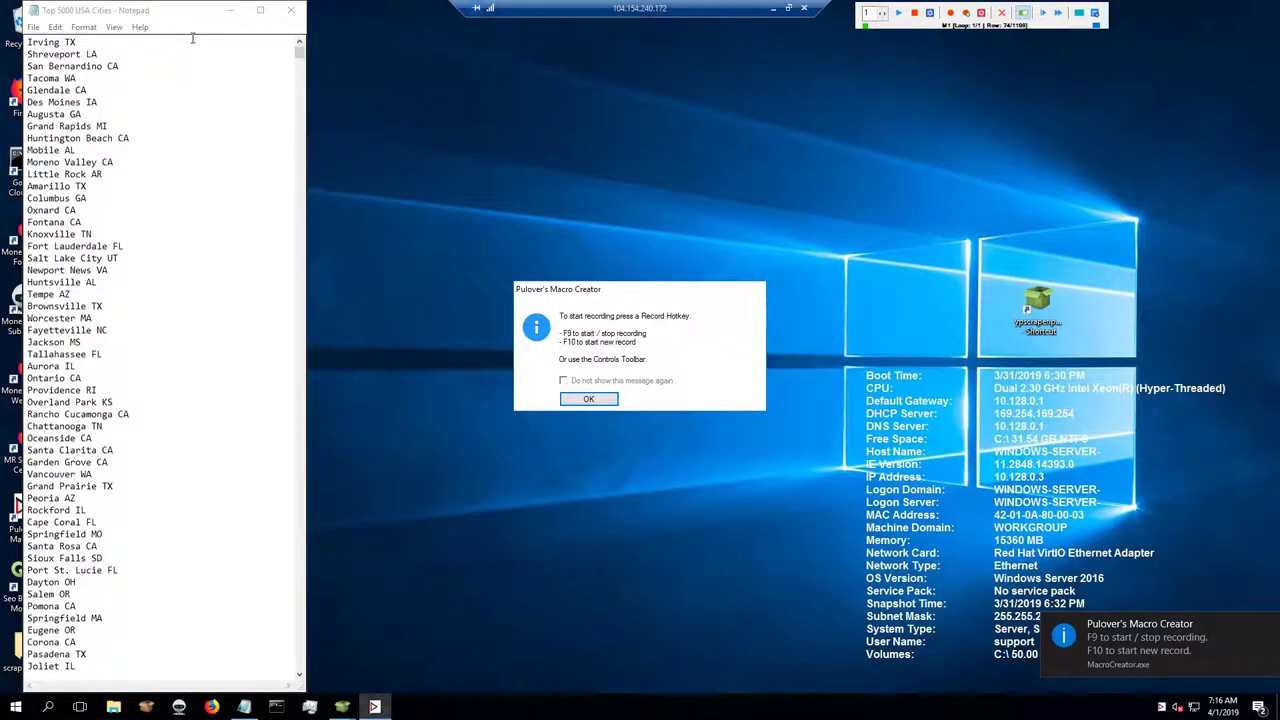
left_click(604, 399)
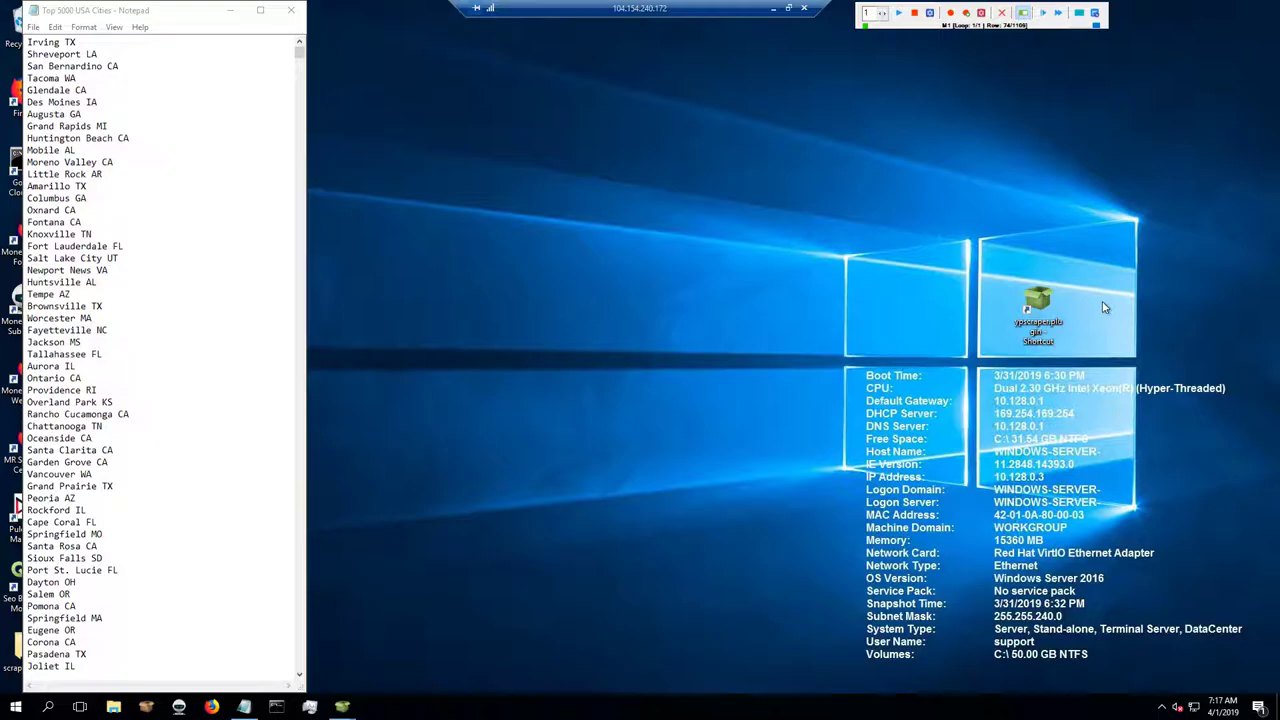
key("F9")
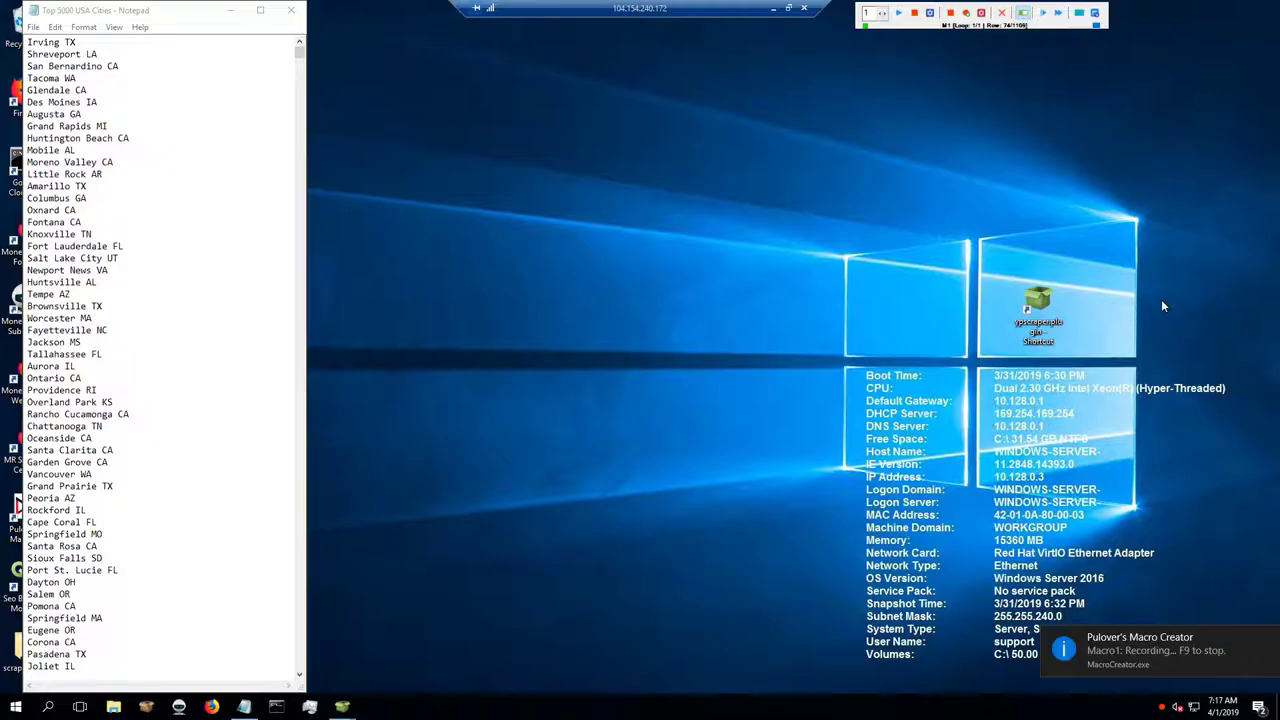
double_click(1036, 305)
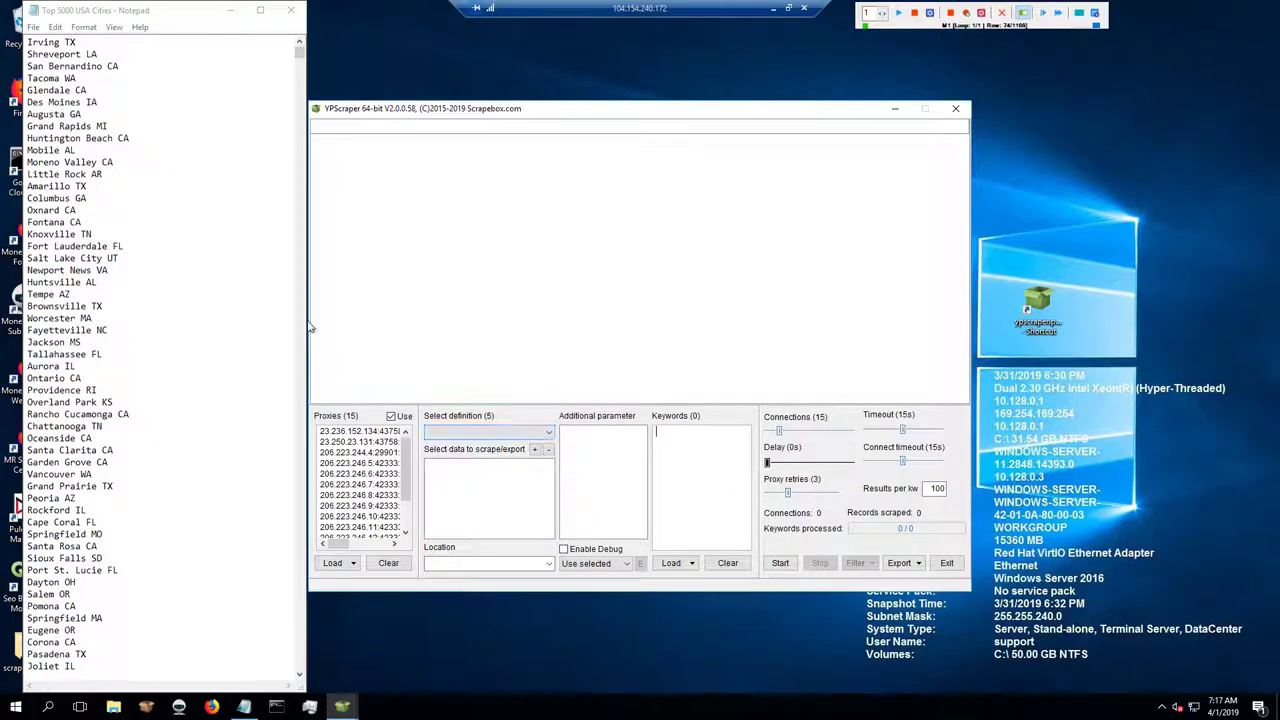
- Cut the block of cities from Irving TX to Joliet IL out of the Notepad list and remove the leftover blank line
left_click(29, 42)
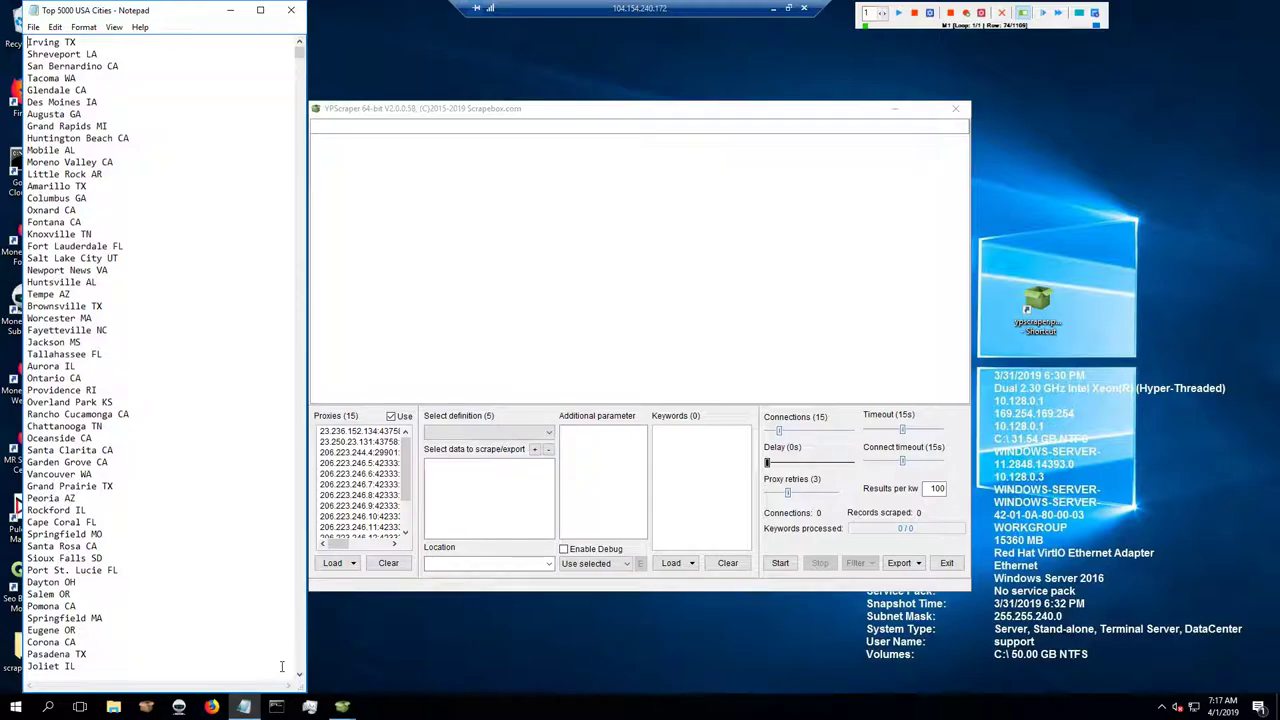
key("ctrl+a")
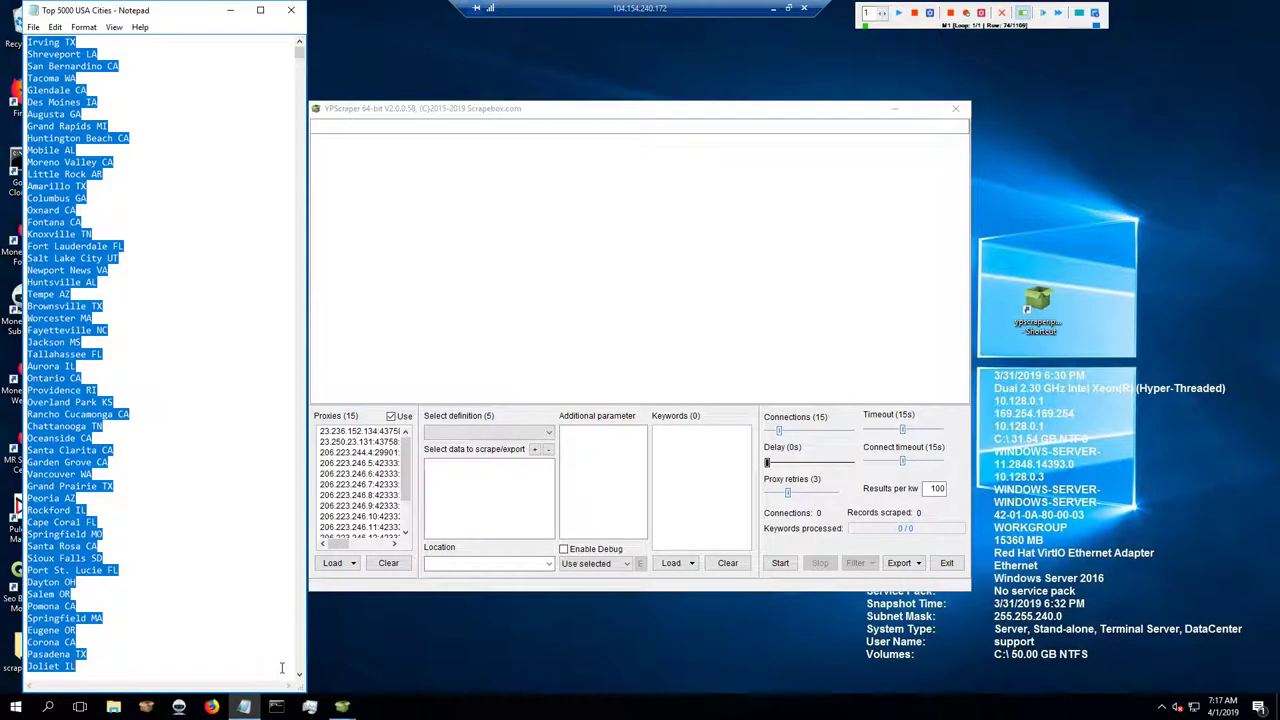
key("ctrl+Home")
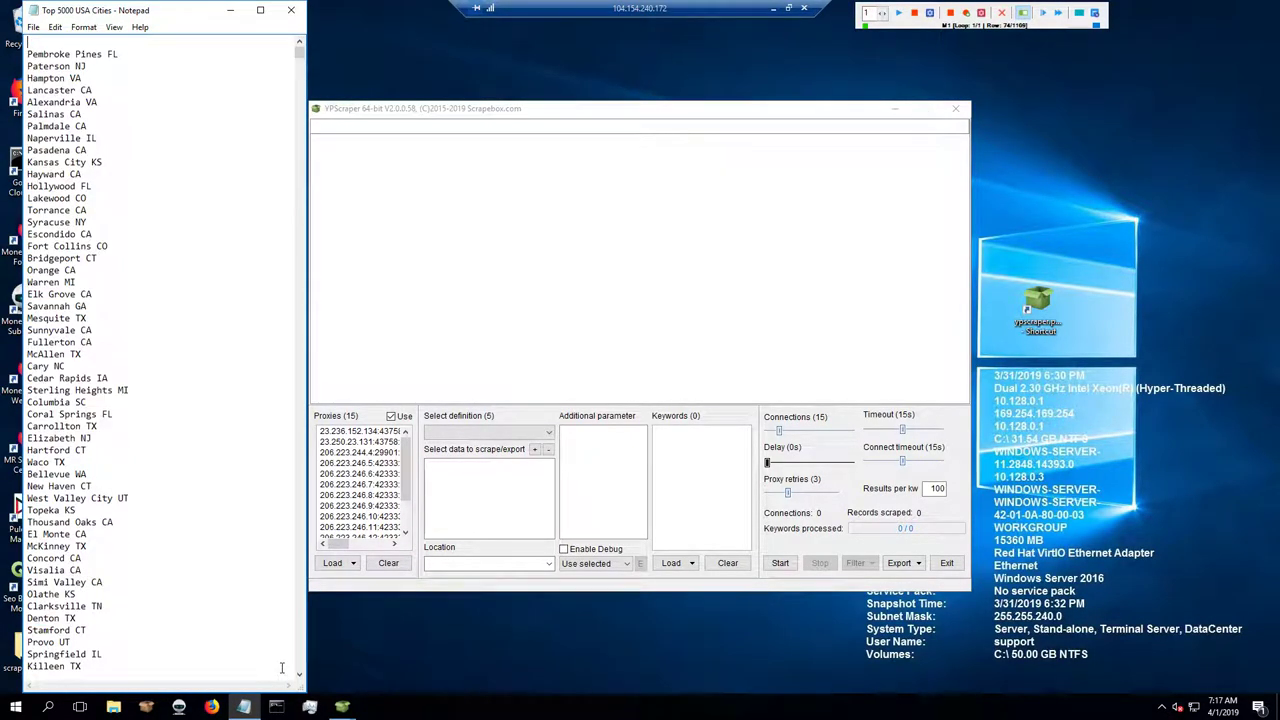
key("Delete")
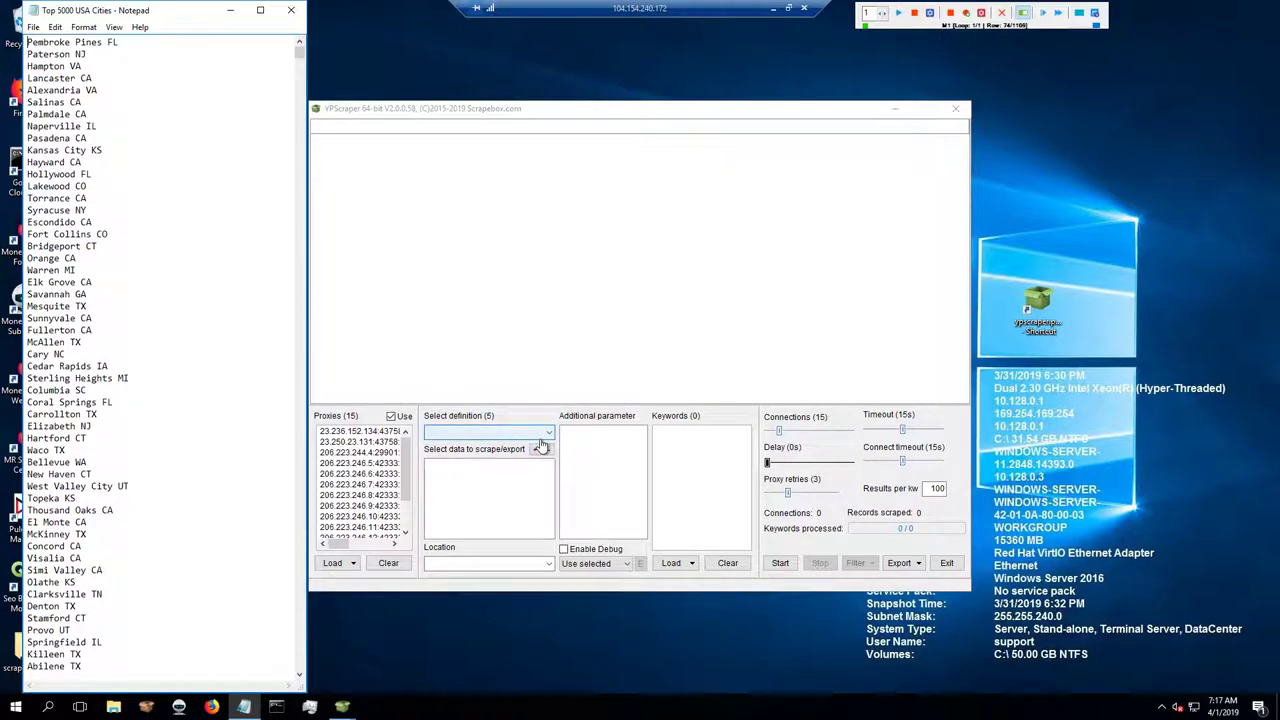
- Select YellowPages.com as the scraping definition in YPScraper and set the location mode to User locations
left_click(540, 436)
left_click(470, 487)
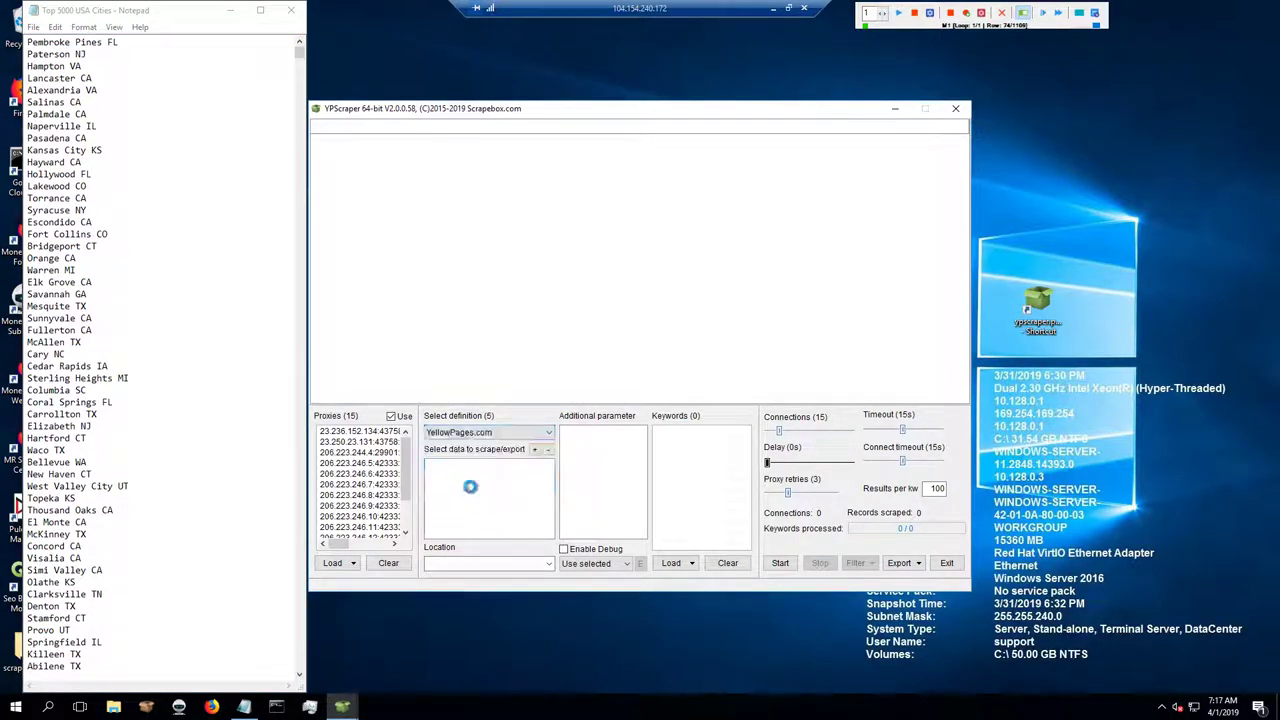
left_click(626, 563)
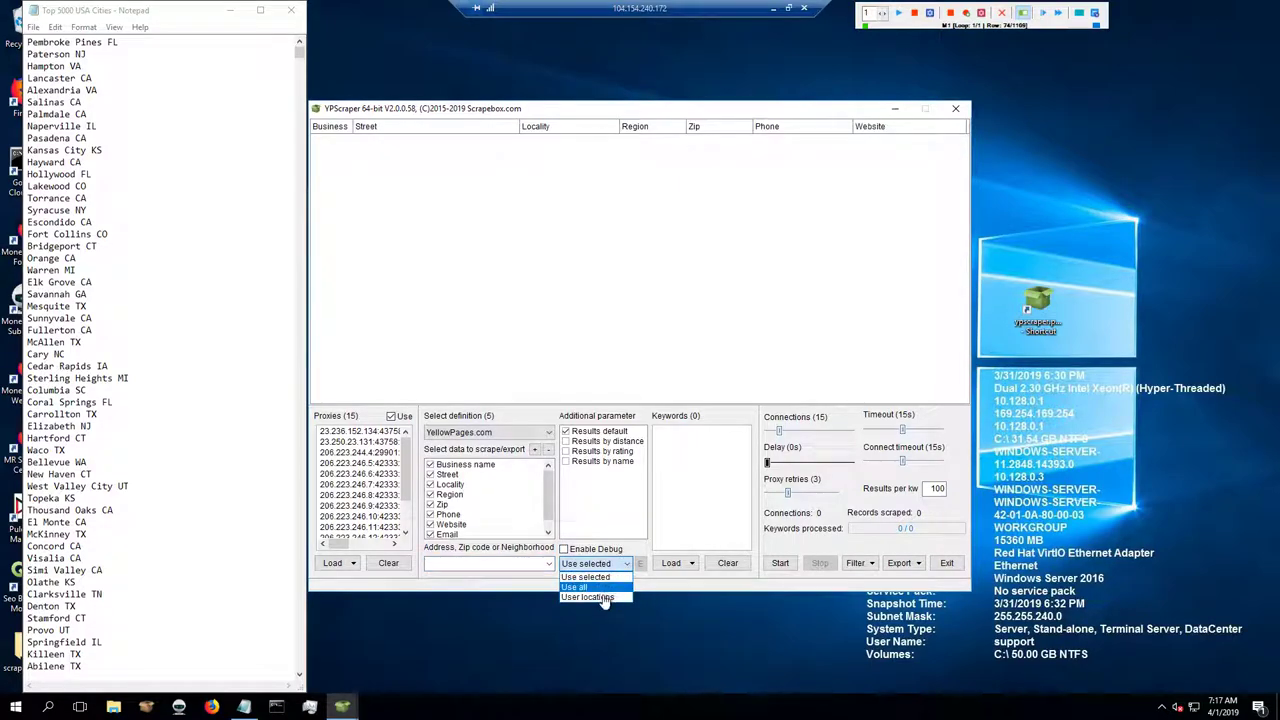
left_click(603, 597)
- Replace all saved user locations with the cut block of cities and apply the new list
left_click(641, 565)
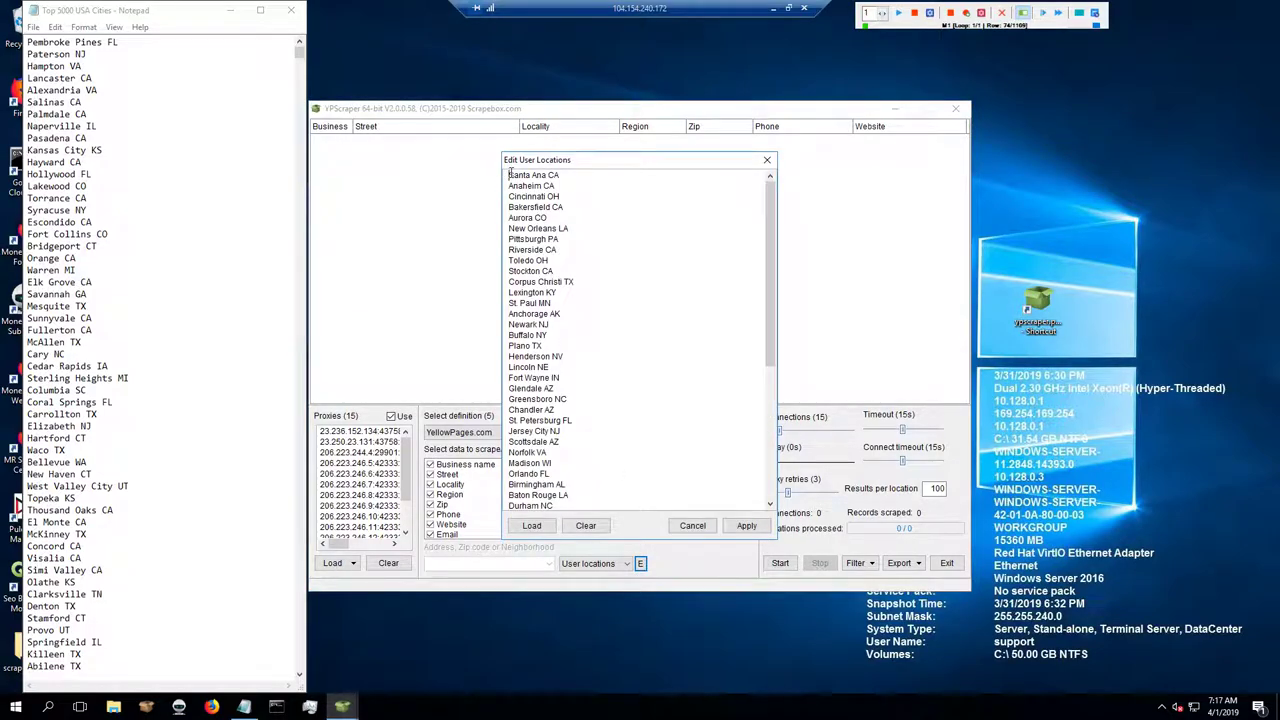
key("ctrl+a")
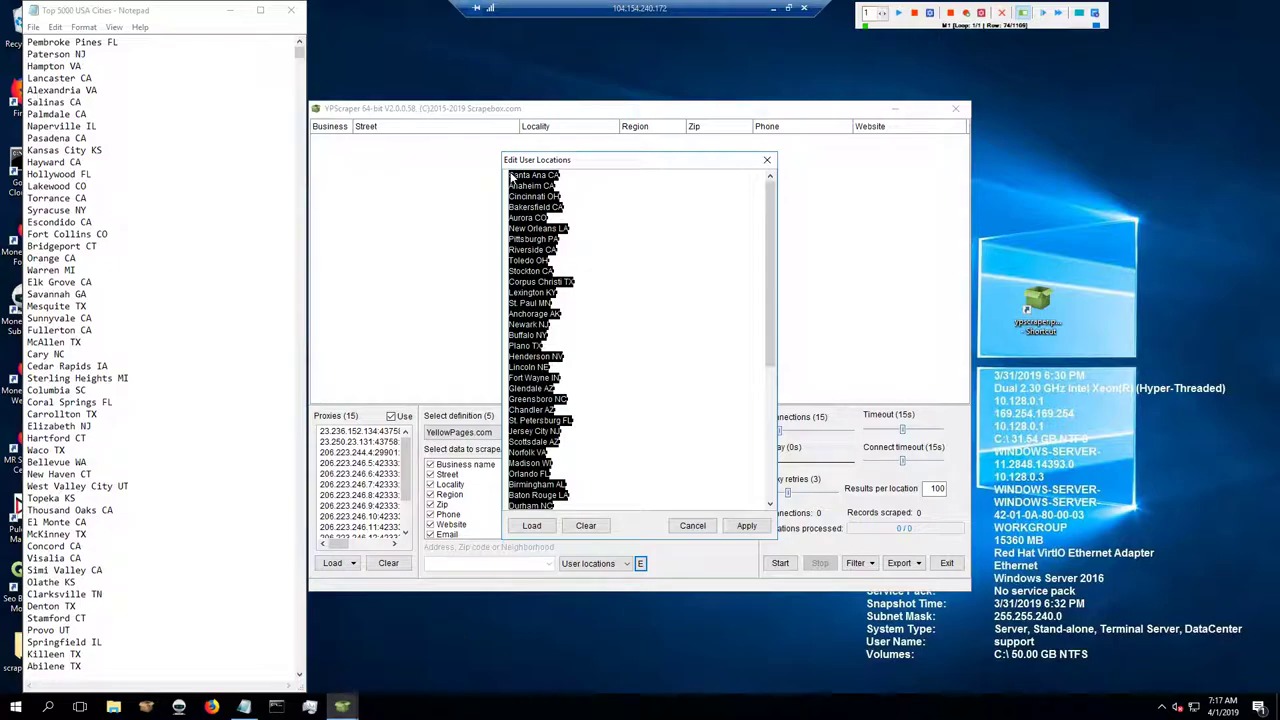
key("Delete")
key("ctrl+v")
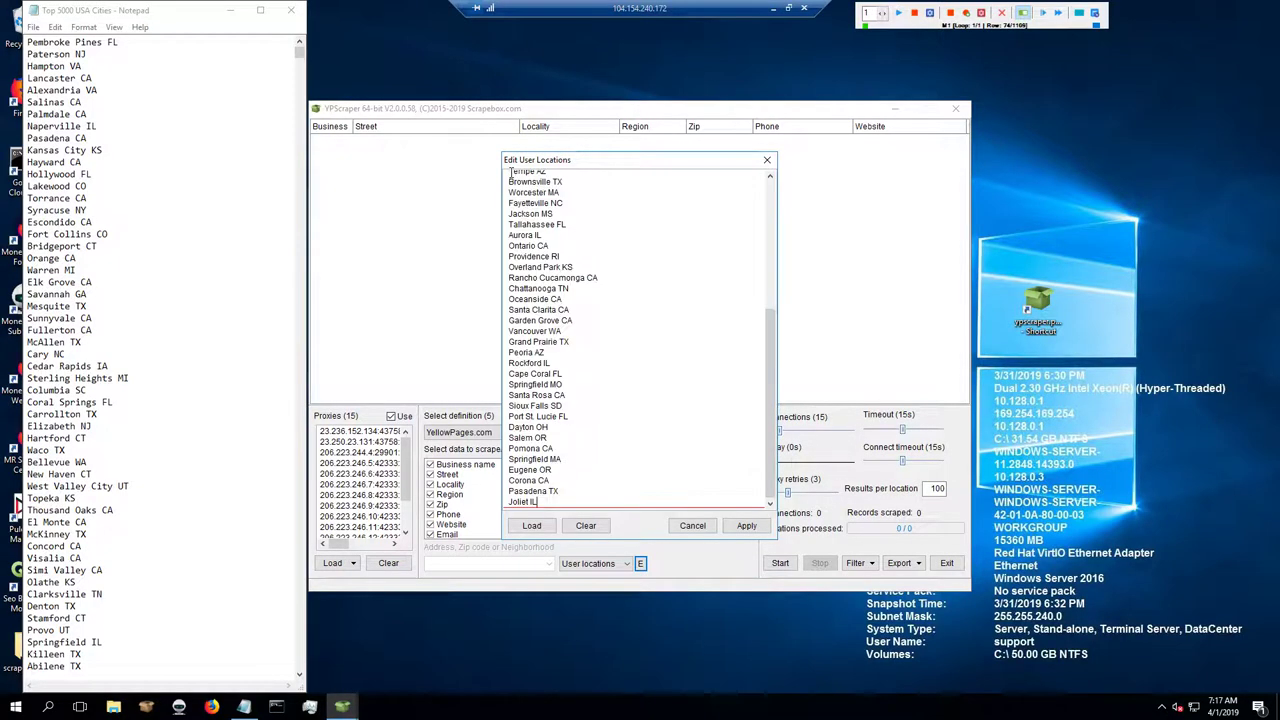
left_click(752, 527)
- Enter podiatrist as the keyword and start the scrape
left_click(683, 431)
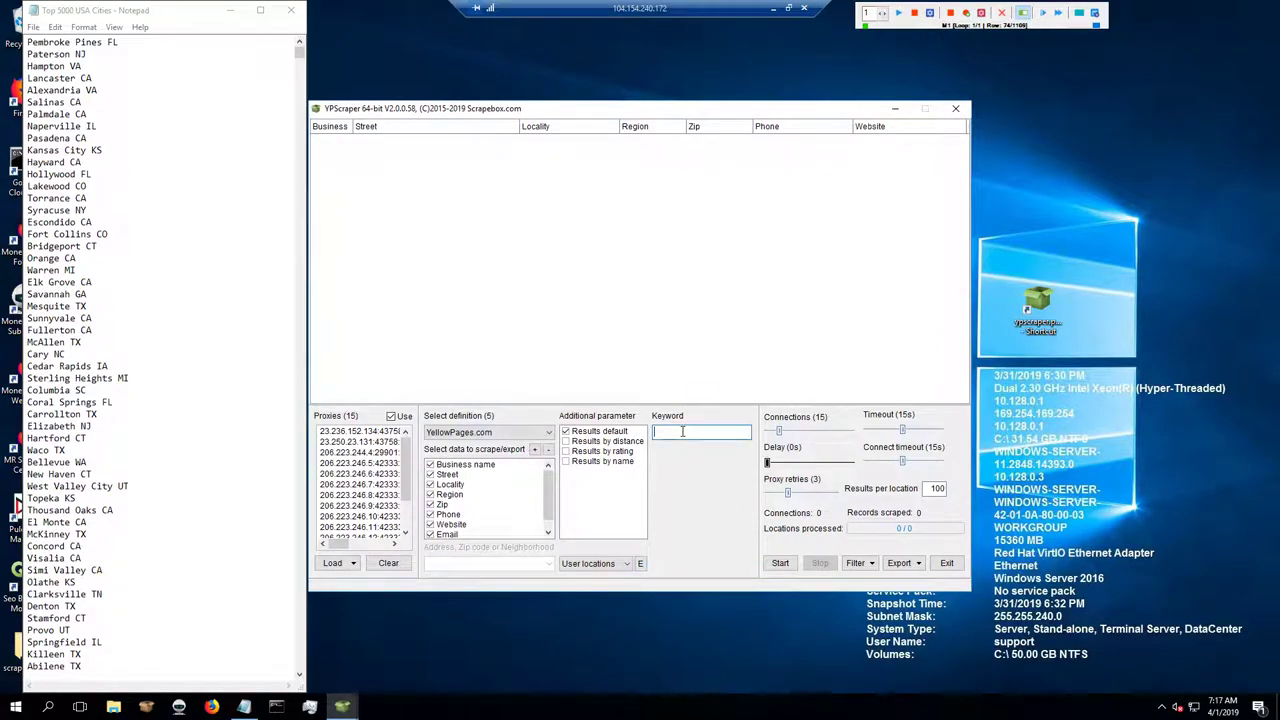
type("podiatrist")
left_click(779, 563)
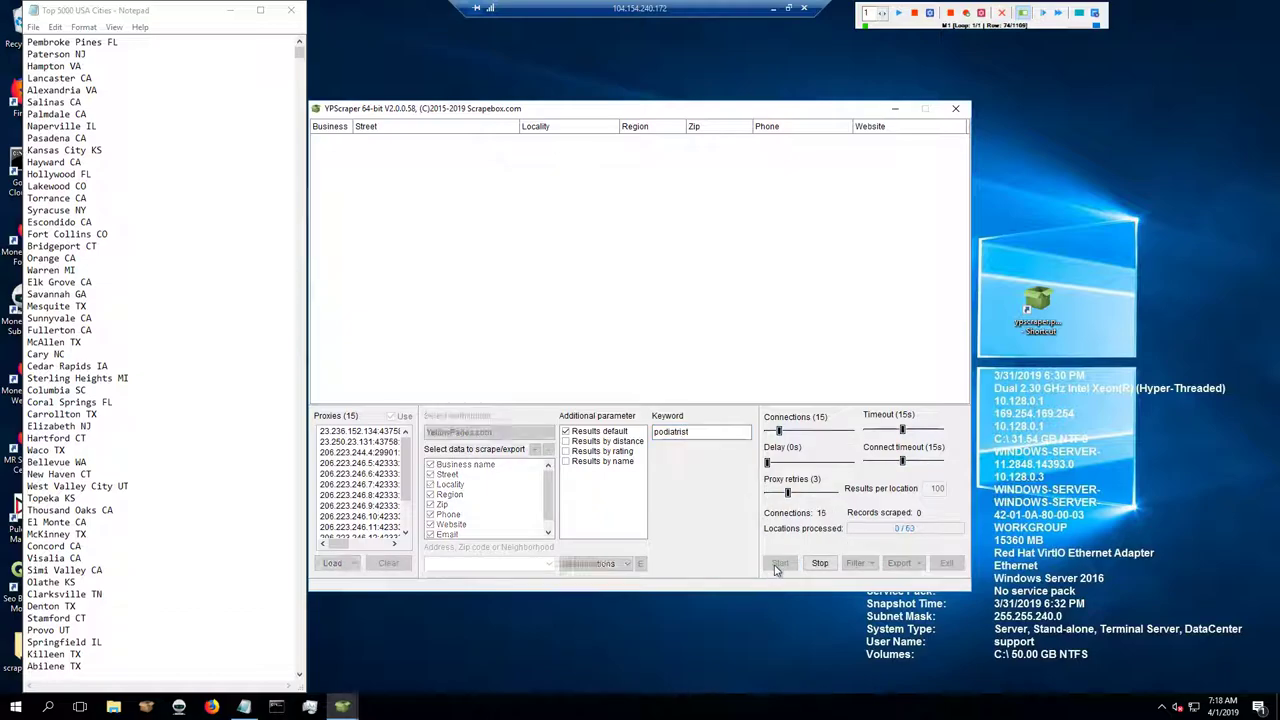
- Minimize the YPScraper window and stop the macro recording
left_click(892, 111)
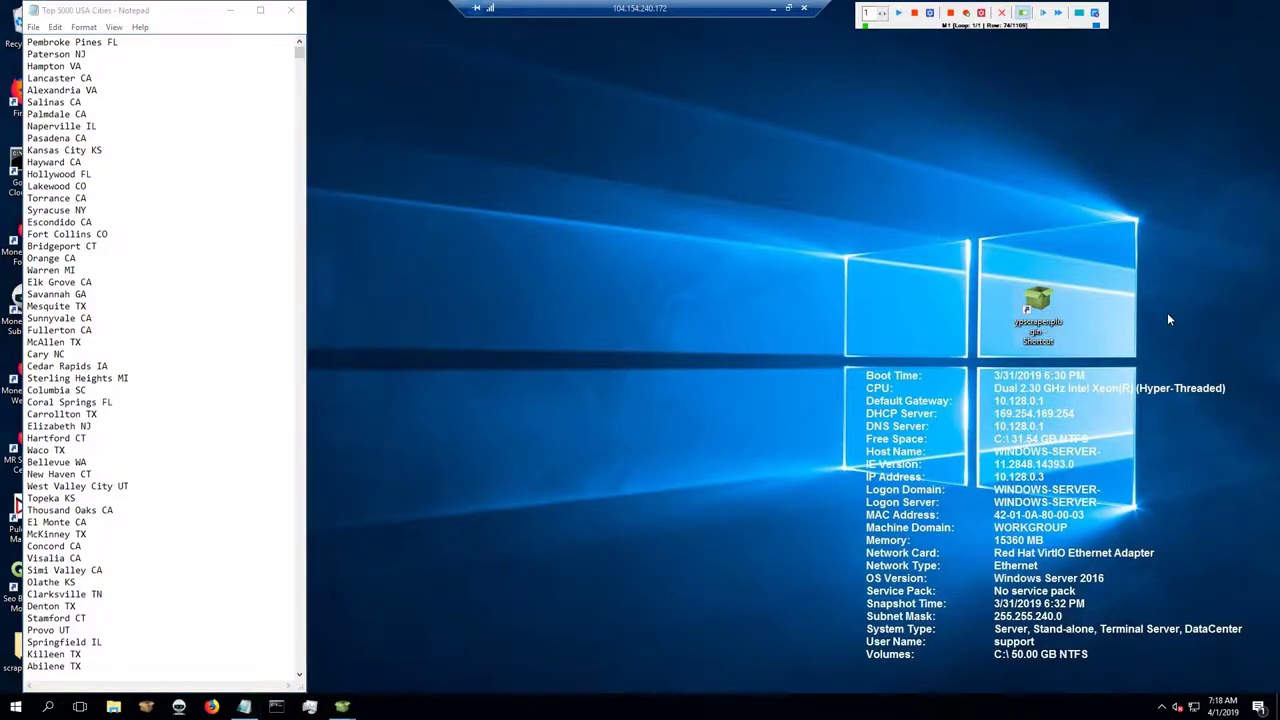
key("F9")
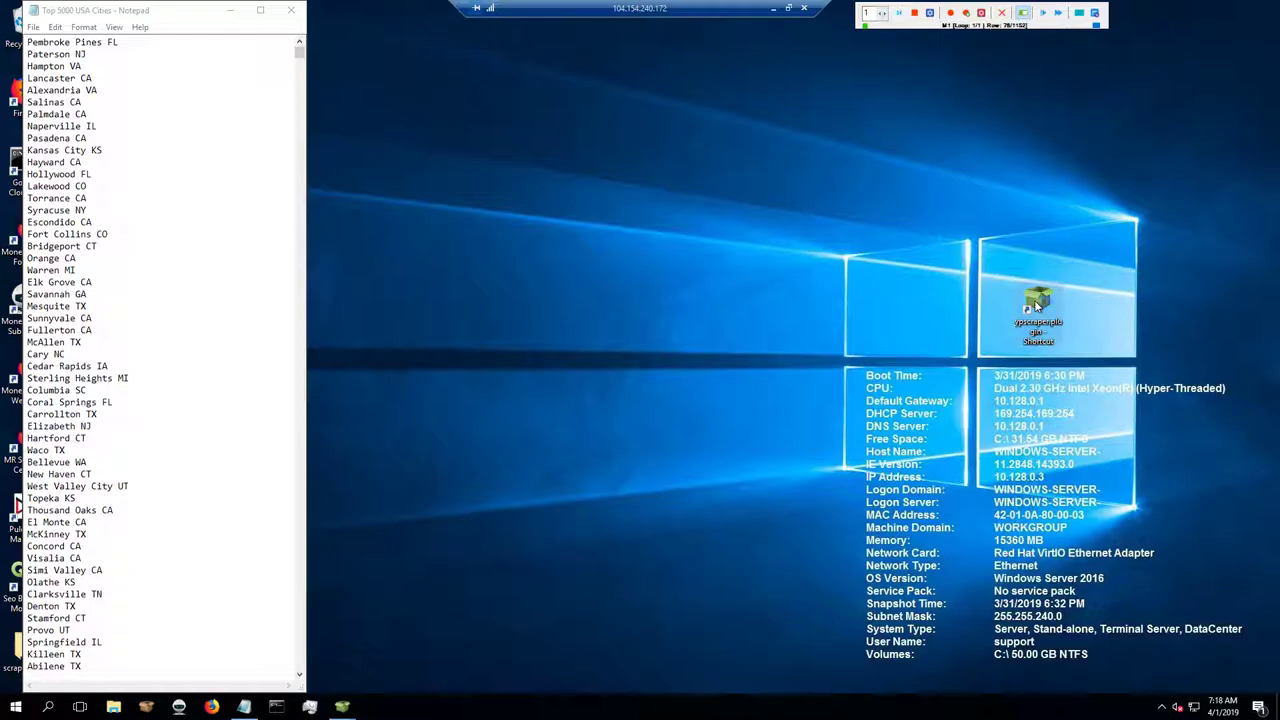
- Launch YPScraper from the desktop shortcut and cut the Notepad city block from Pembroke Pines FL through Abilene TX
double_click(1036, 305)
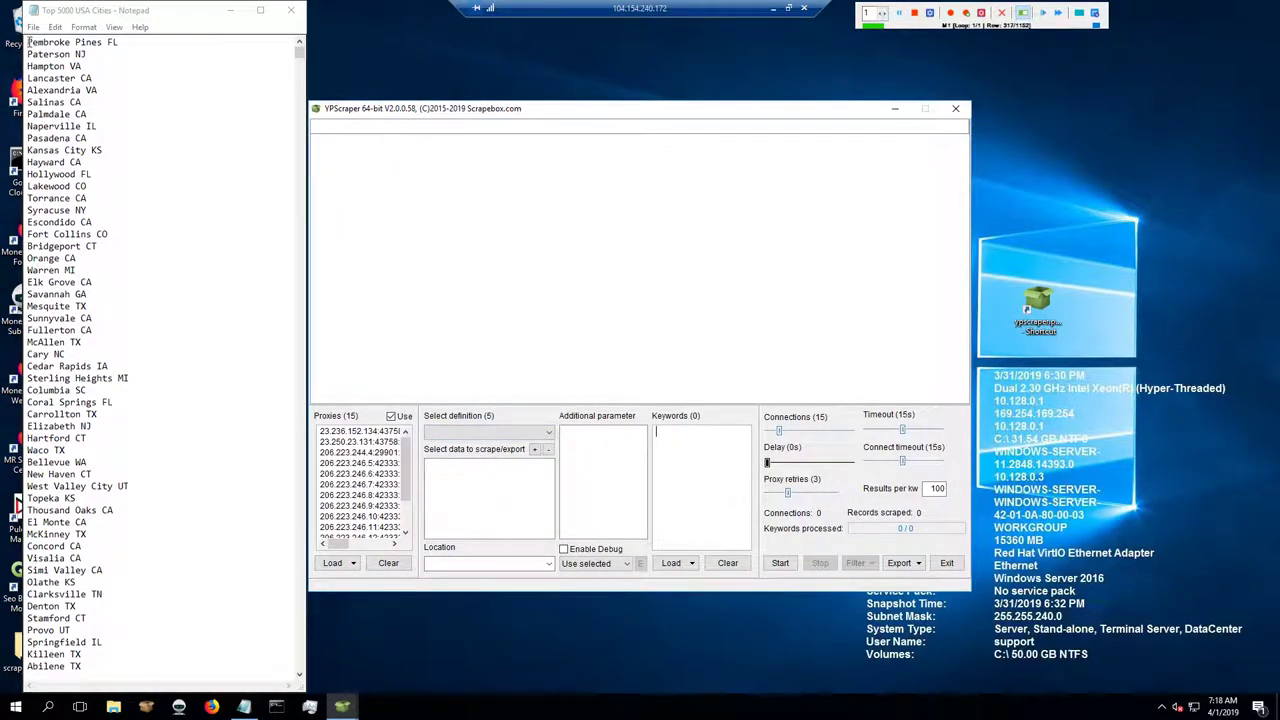
left_click(28, 42)
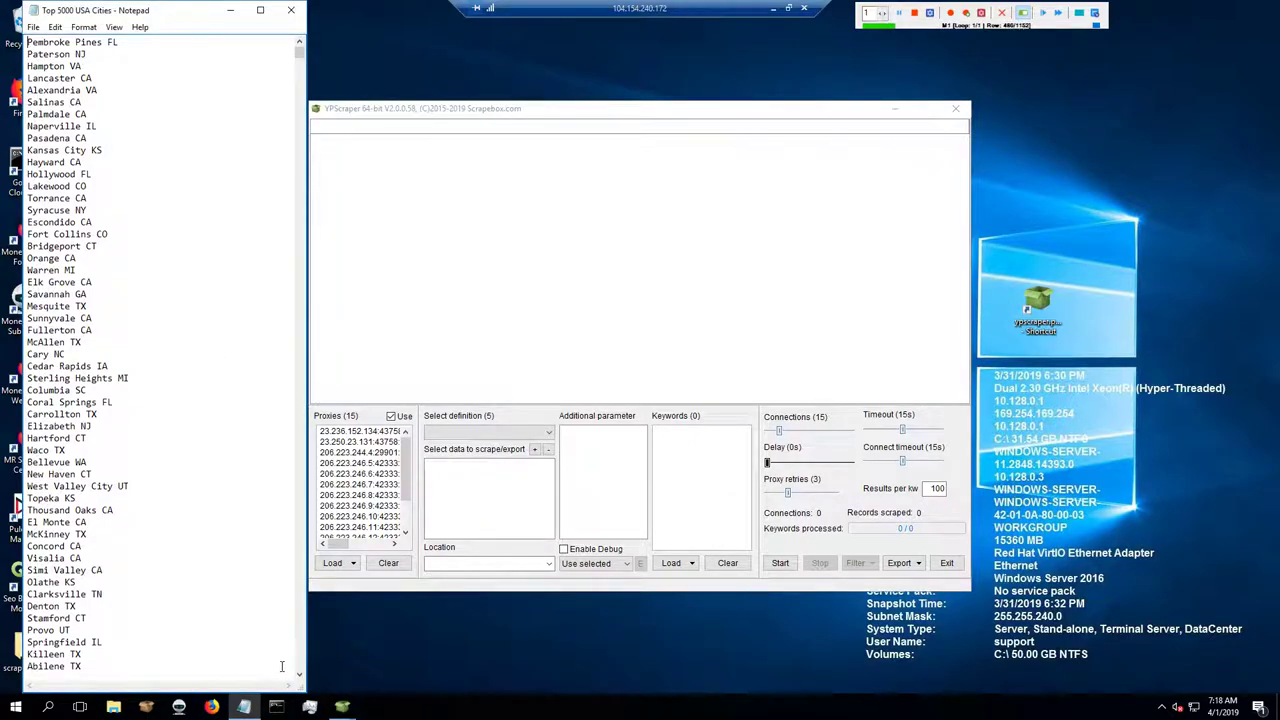
key("ctrl+a")
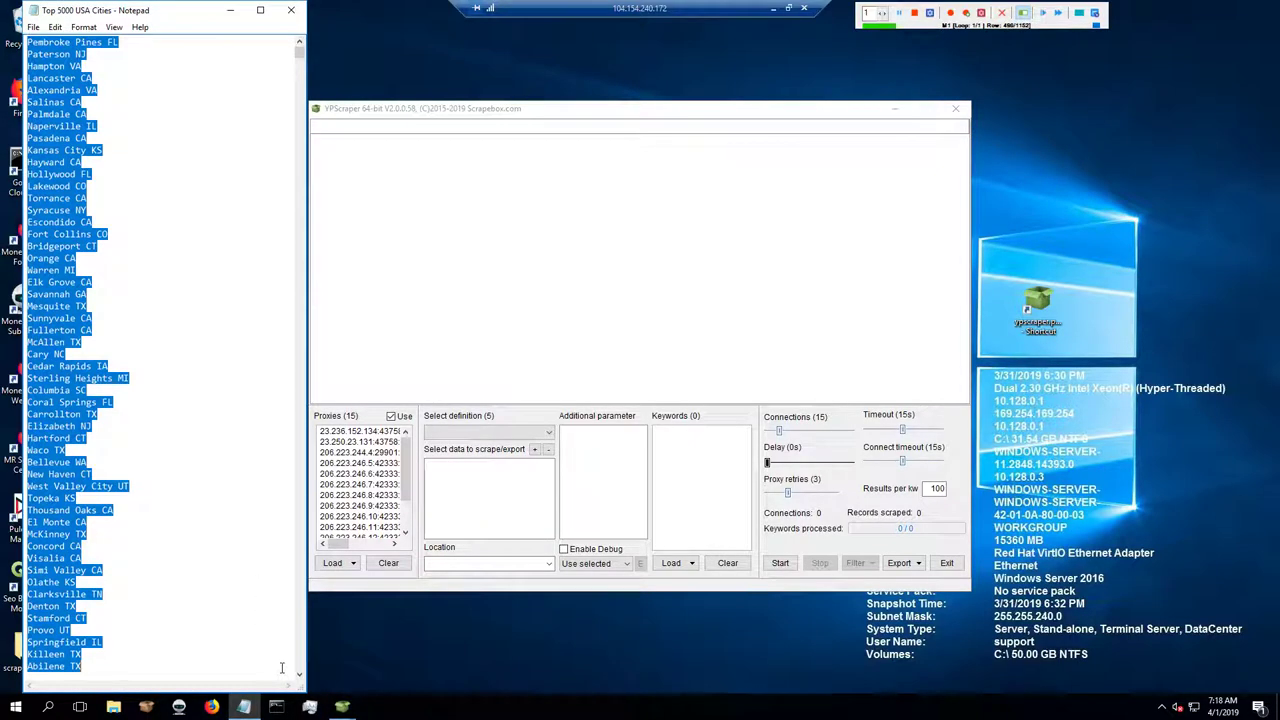
key("Page_Down")
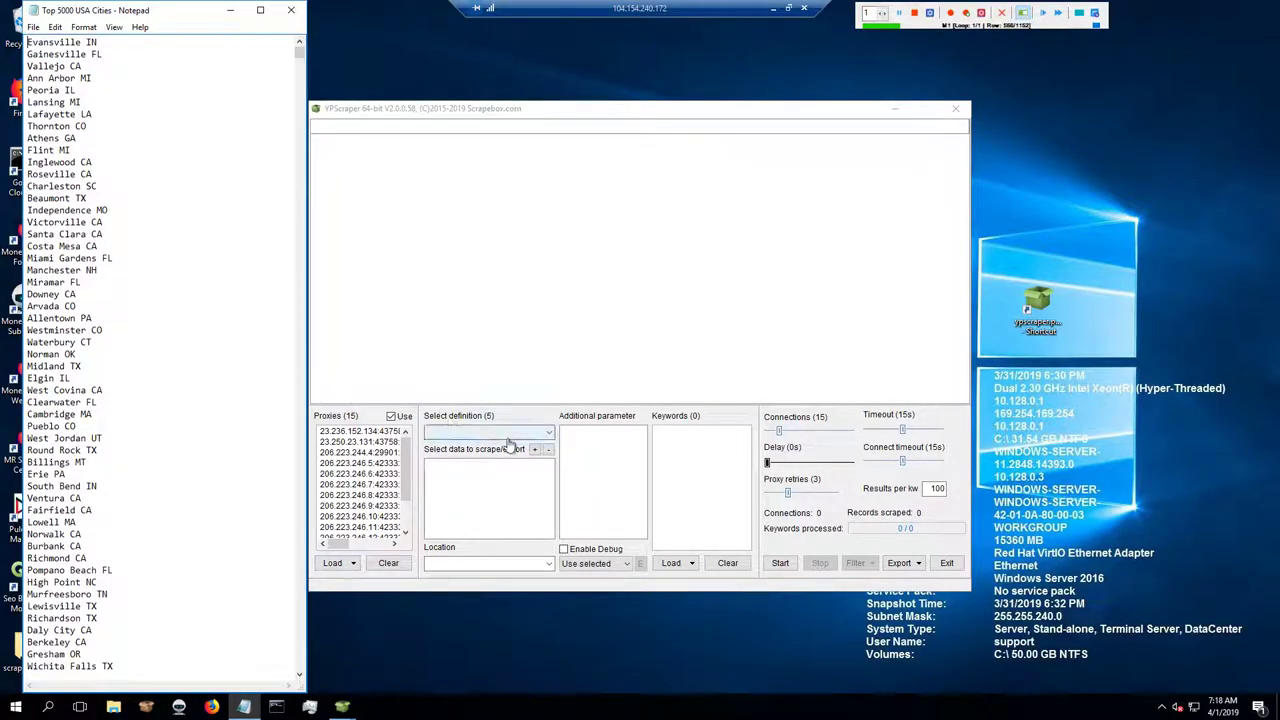
- Choose YellowPages.com as the YPScraper definition and switch the location mode to User locations
left_click(538, 440)
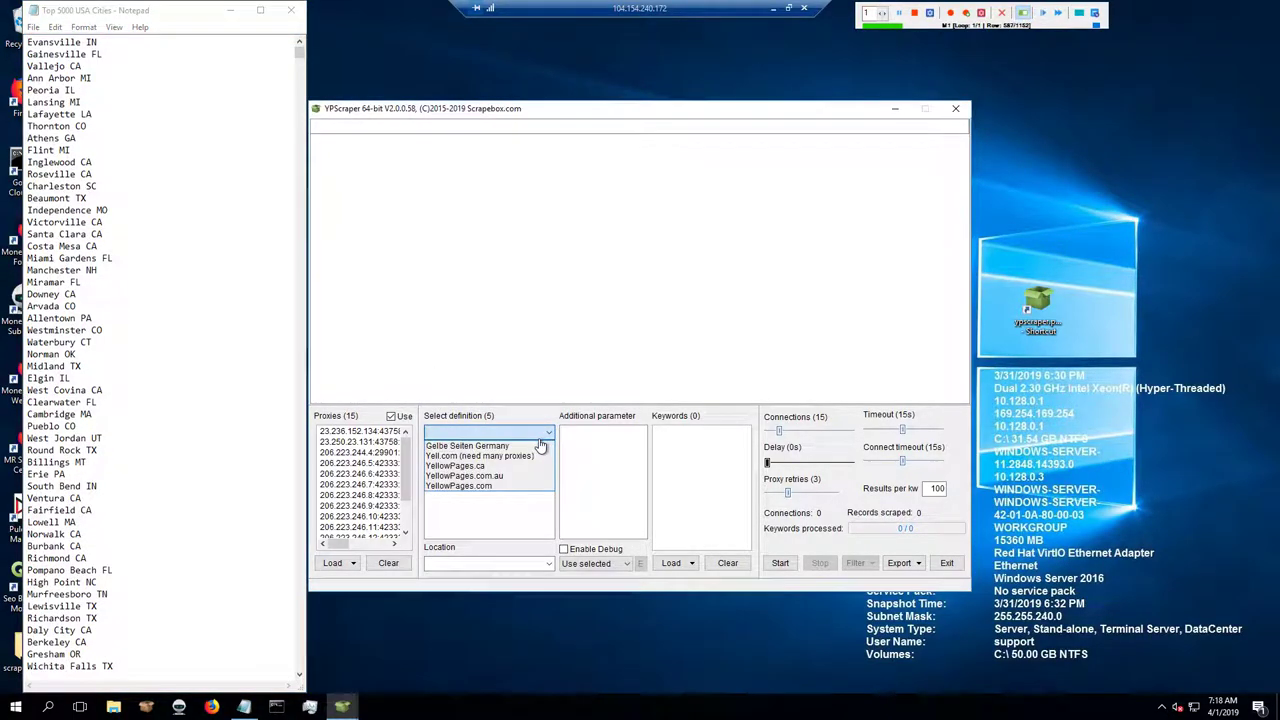
left_click(470, 485)
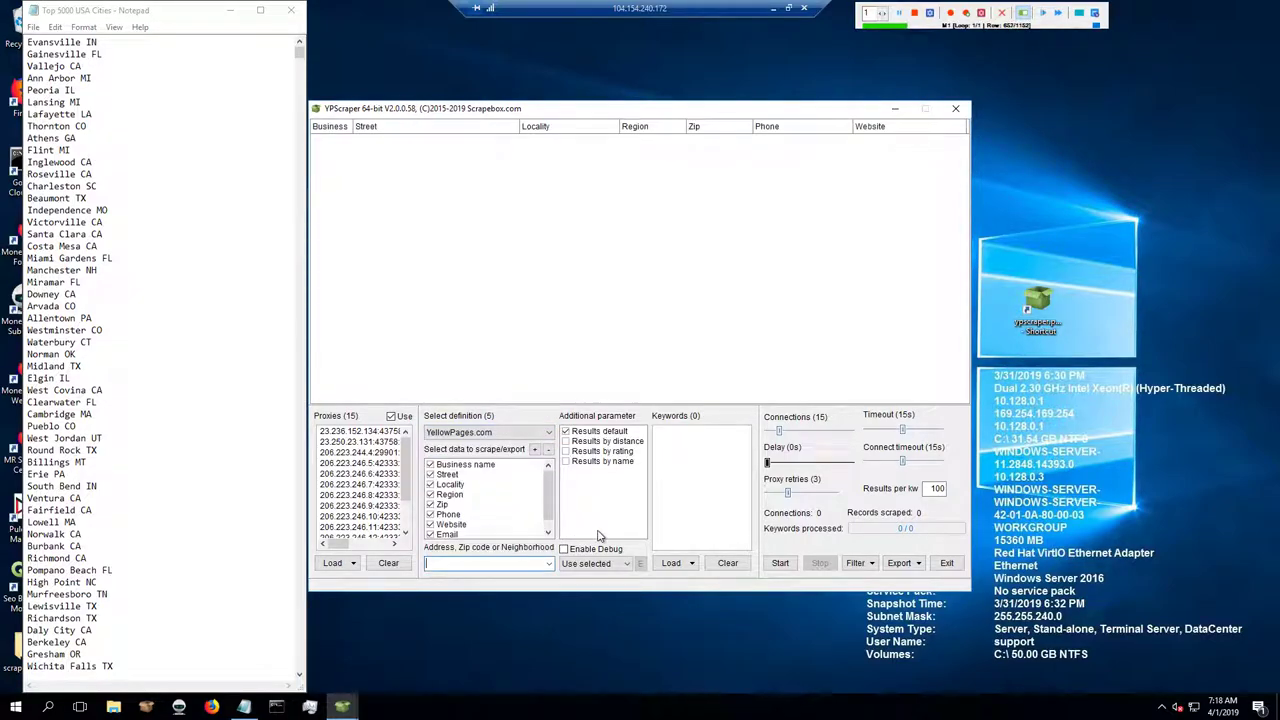
left_click(625, 564)
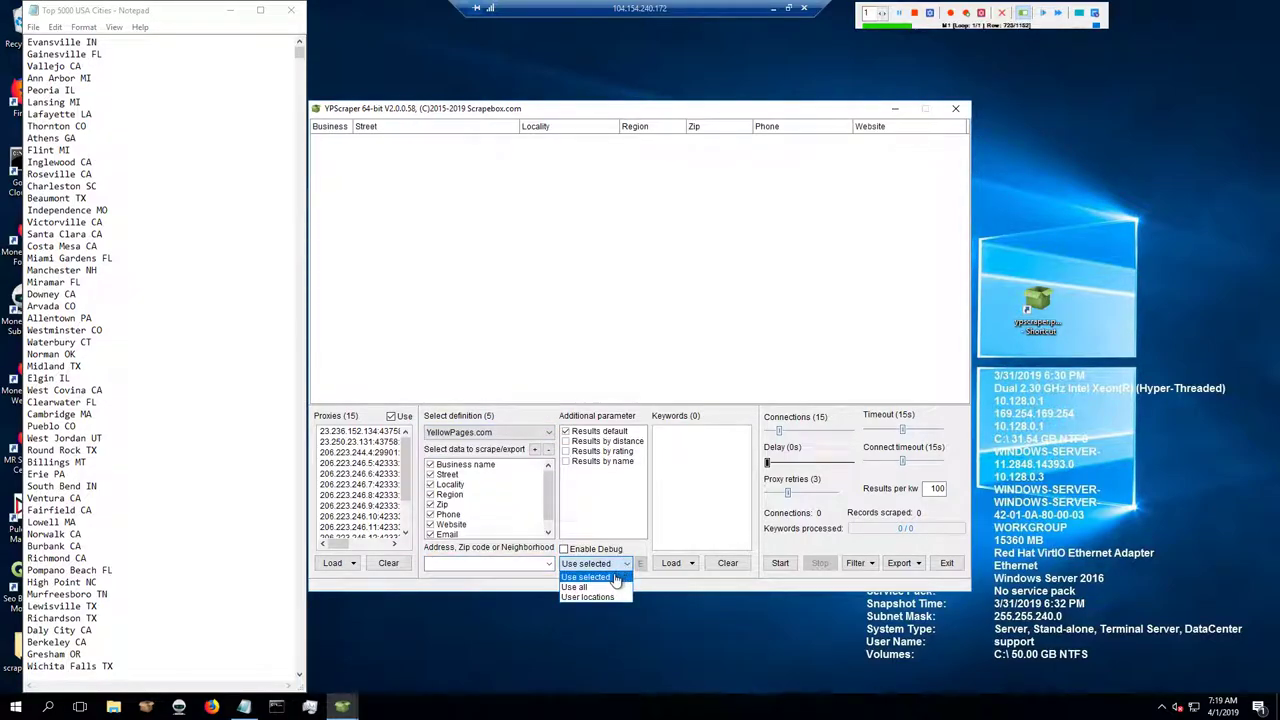
left_click(602, 598)
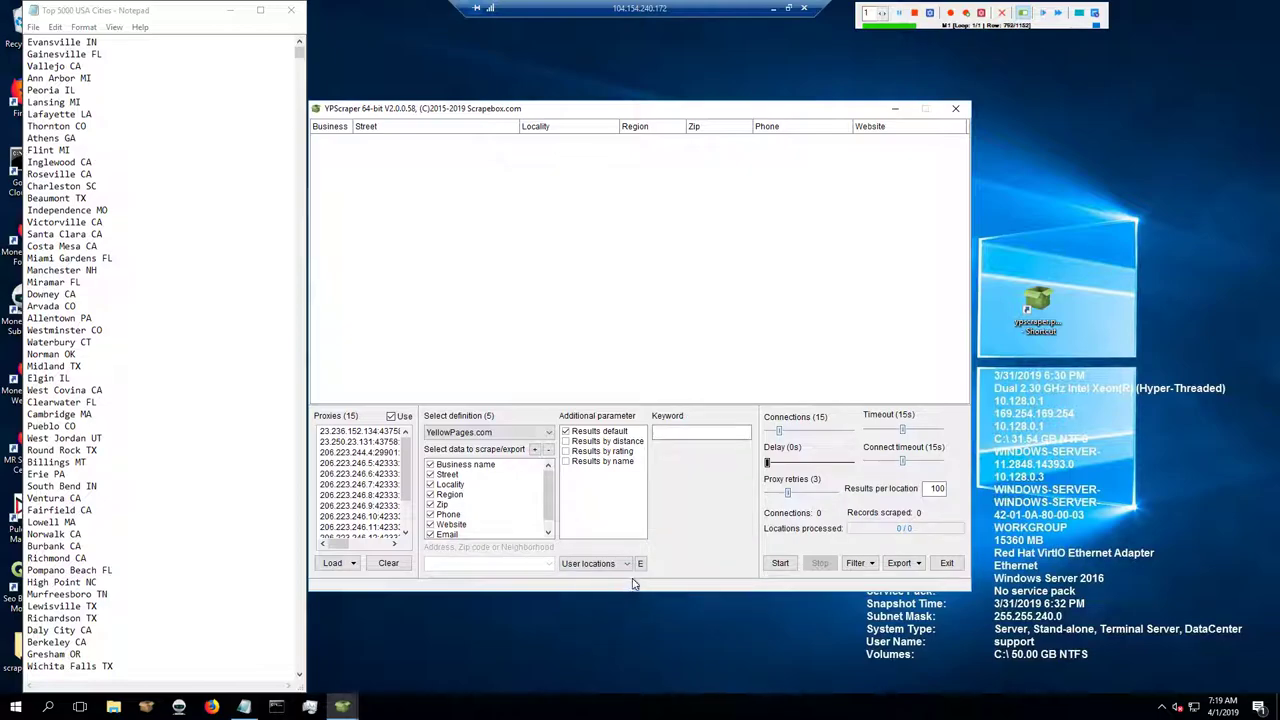
- Replace the saved user locations with the cut cities ending in Abilene TX and apply the list
left_click(640, 564)
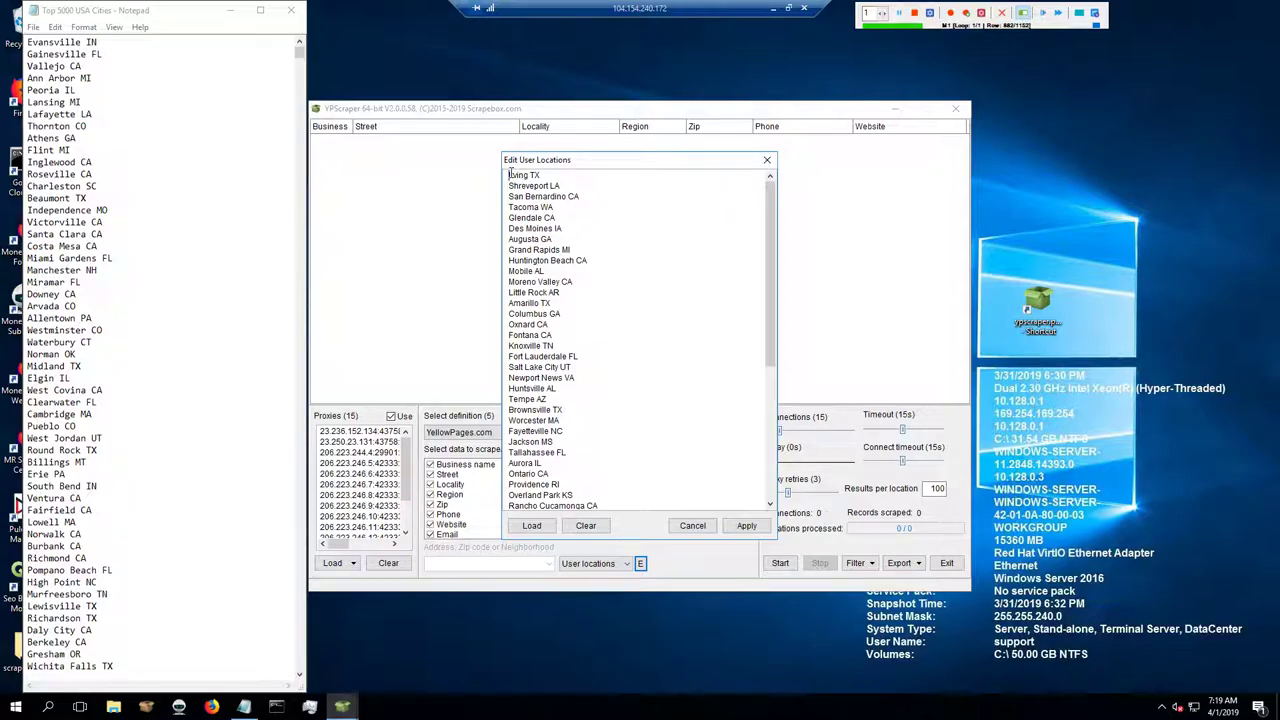
key("ctrl+a")
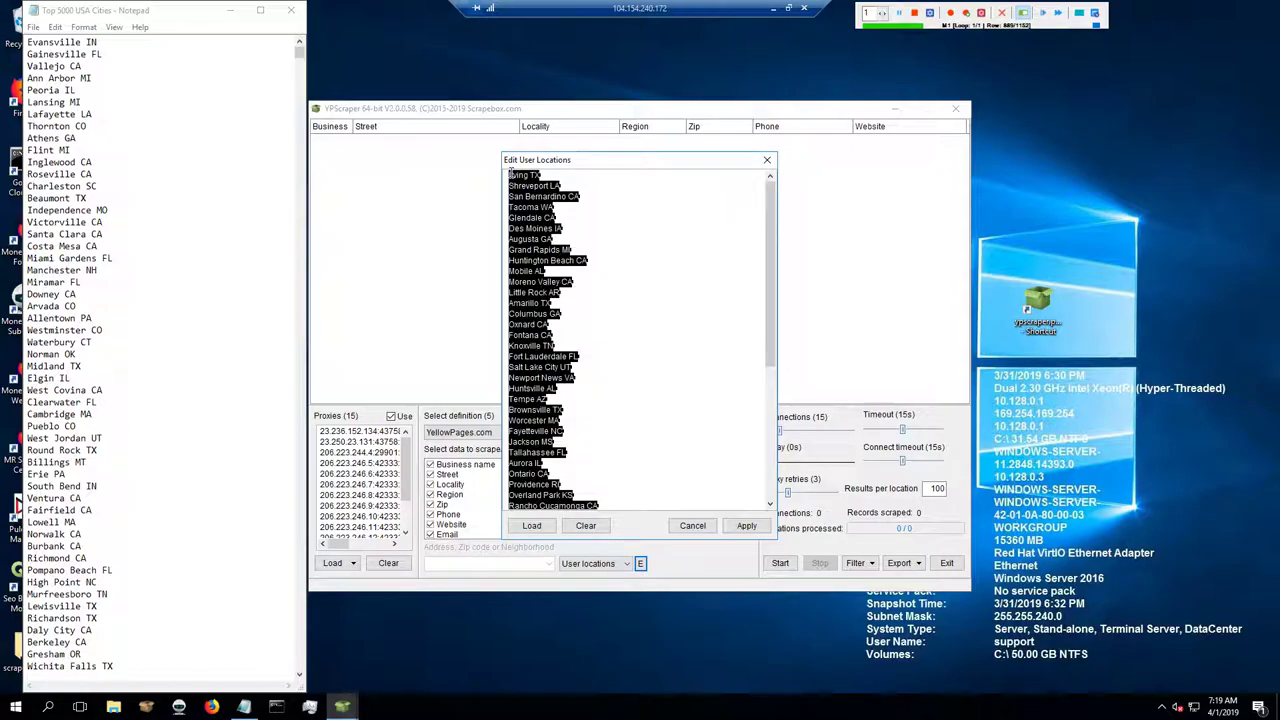
key("Delete")
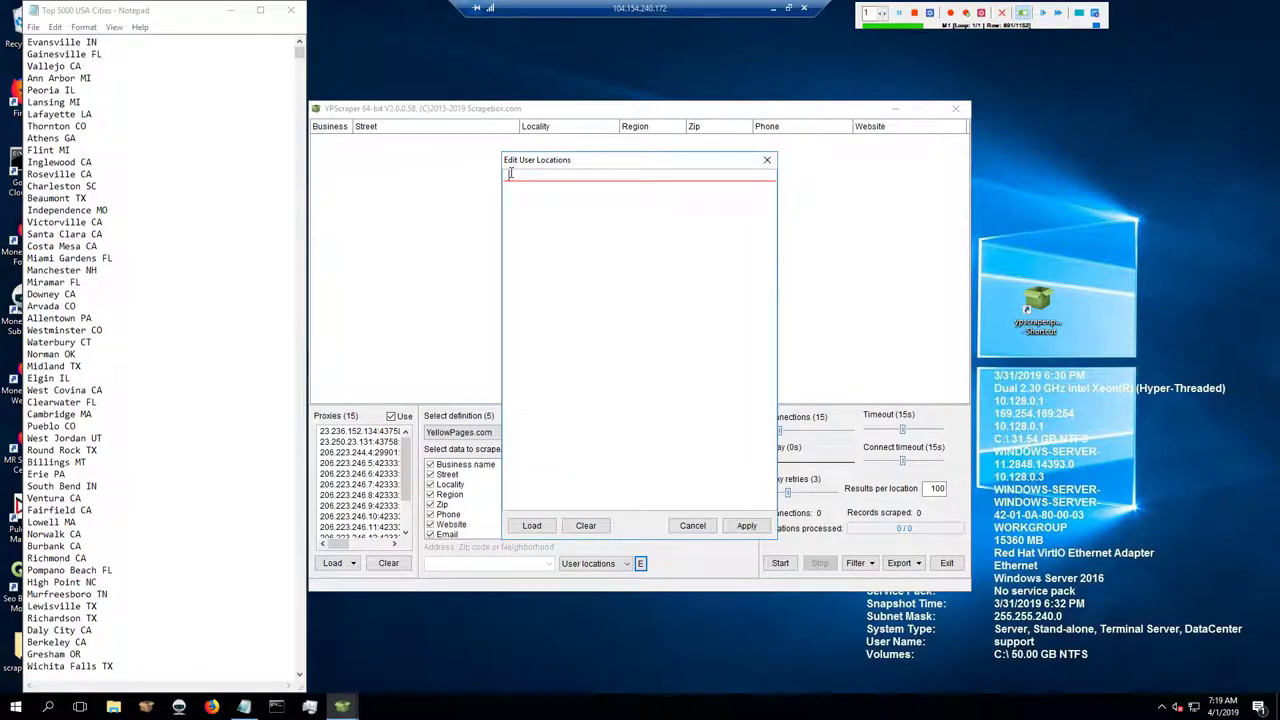
key("ctrl+v")
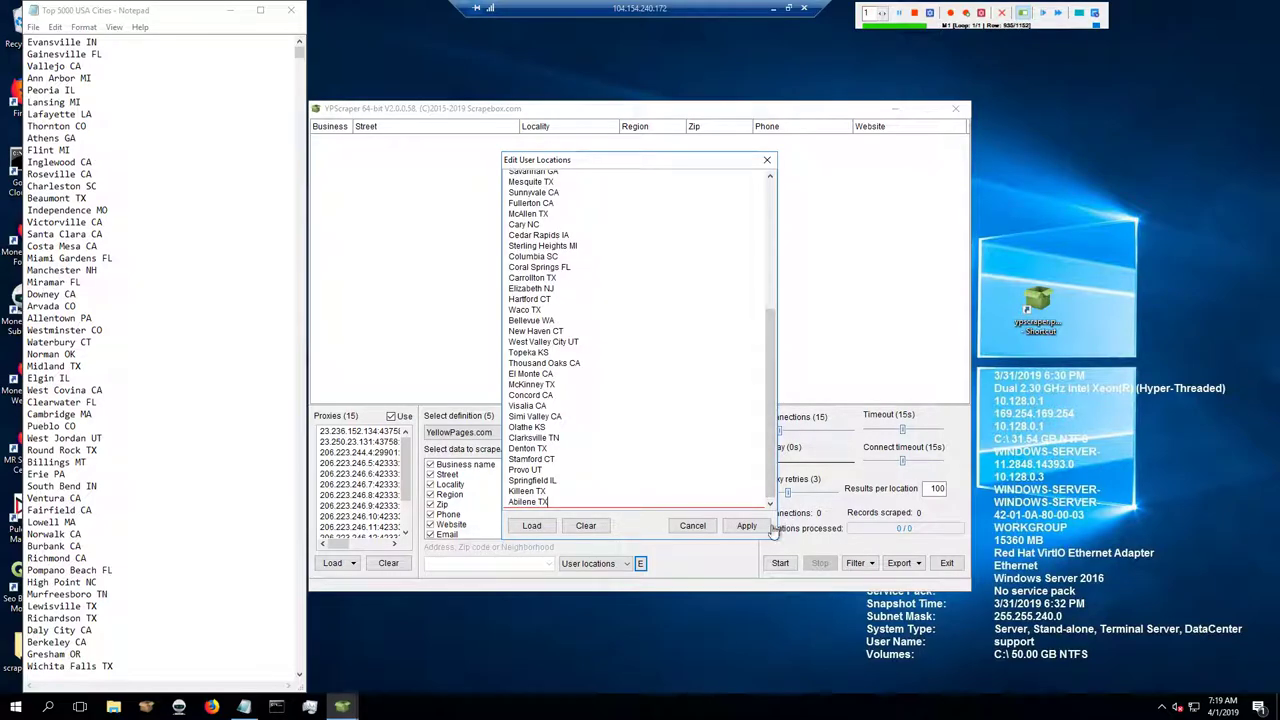
left_click(752, 527)
- Start the scrape with the keyword podiatrist and minimize the YPScraper window
left_click(683, 431)
type("pool")
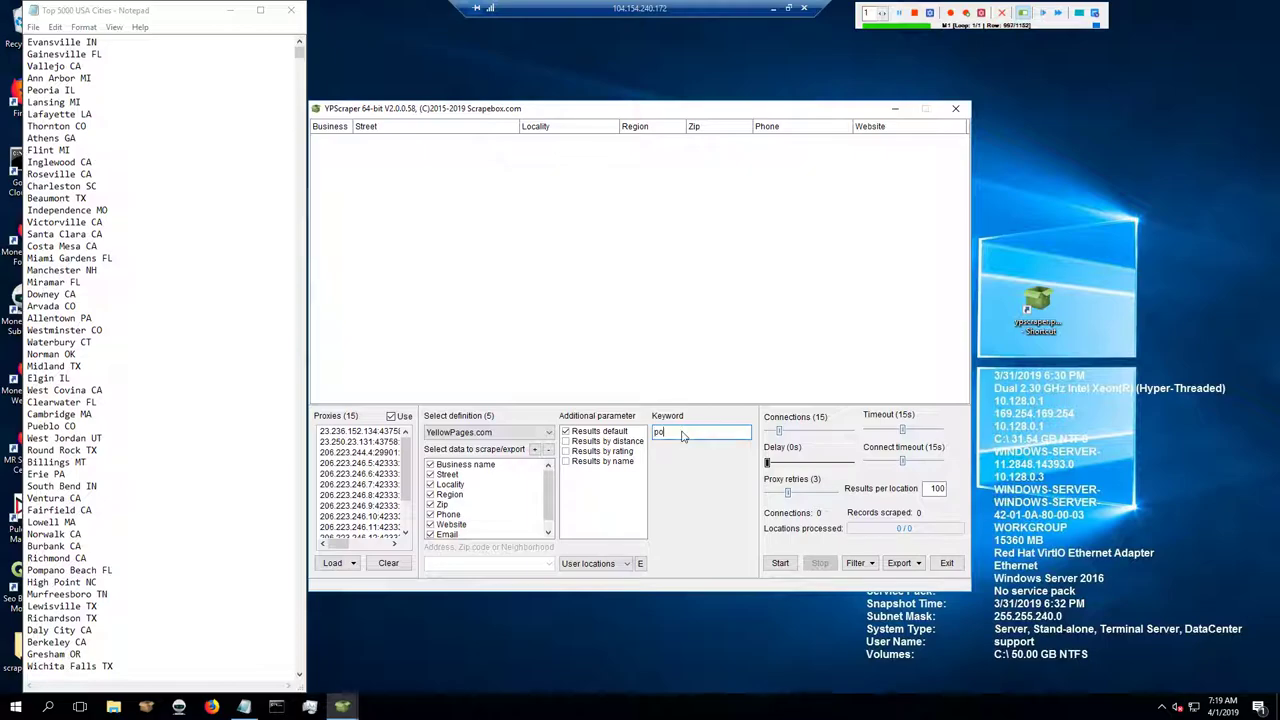
type("ist")
left_click(778, 565)
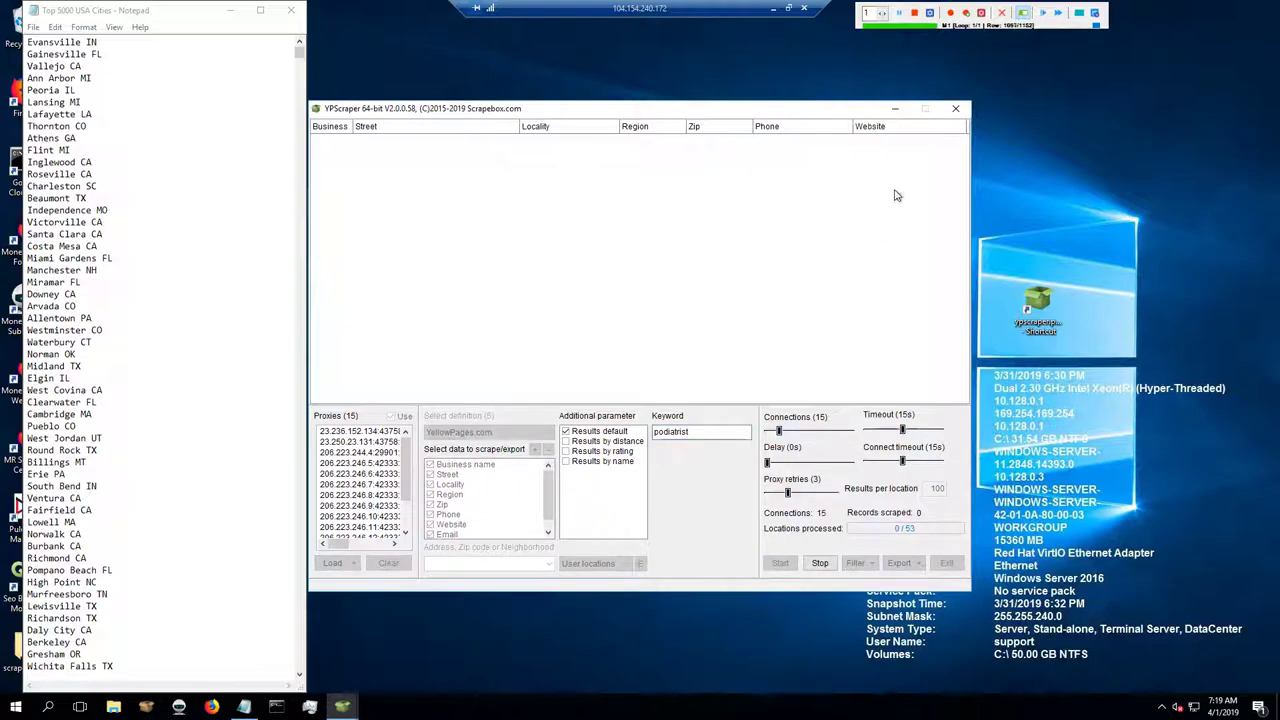
left_click(894, 108)
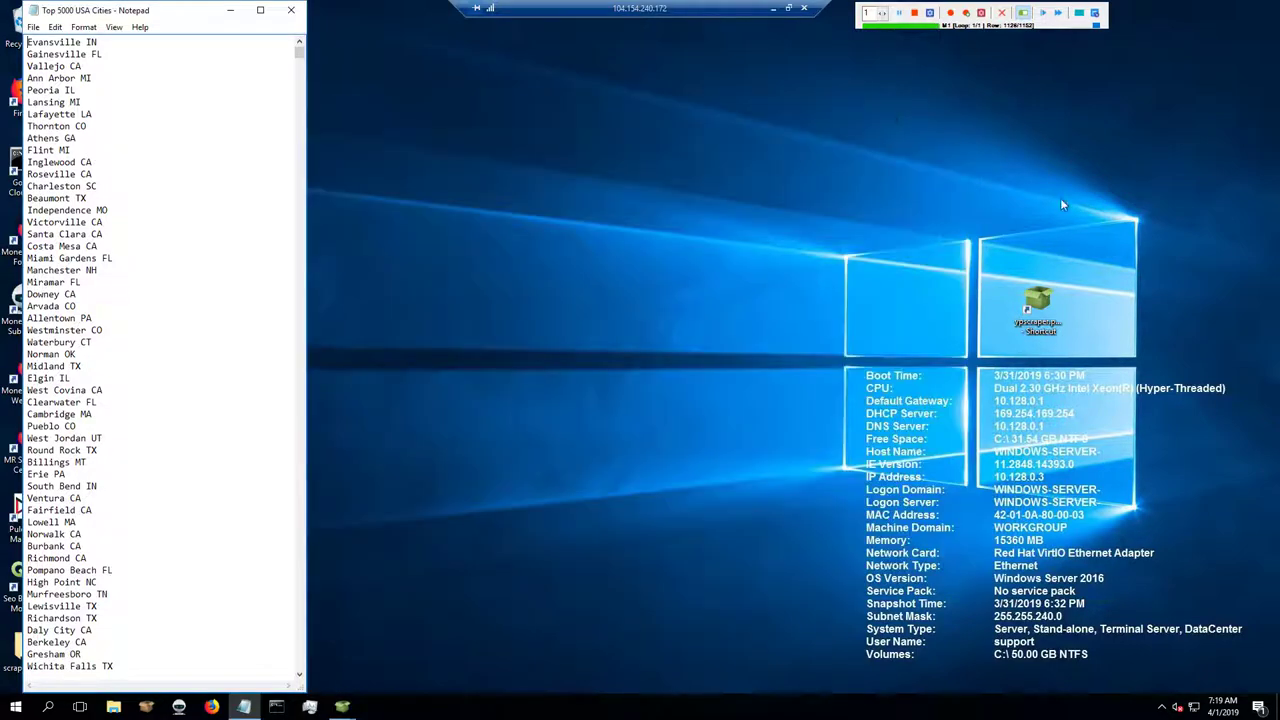
left_click(1167, 312)
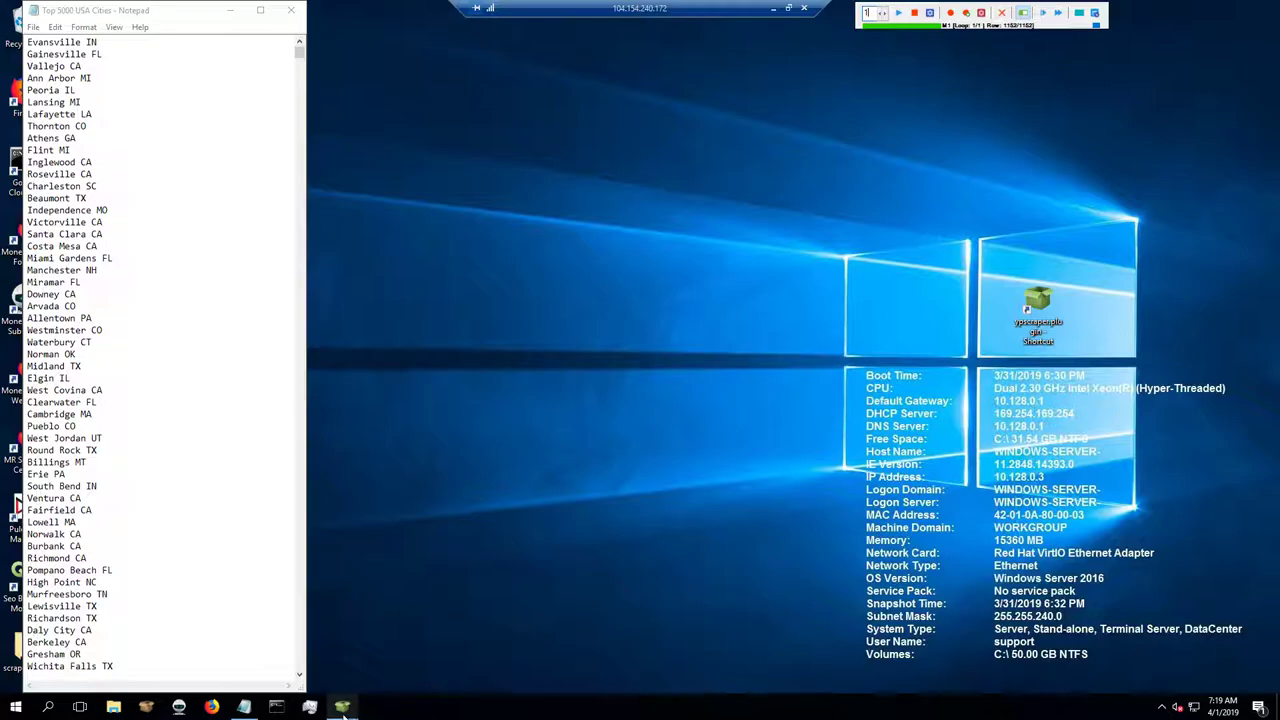
- Bring the main Pulover's Macro Creator window with the recorded macro back on screen
mouse_move(343, 708)
mouse_move(243, 710)
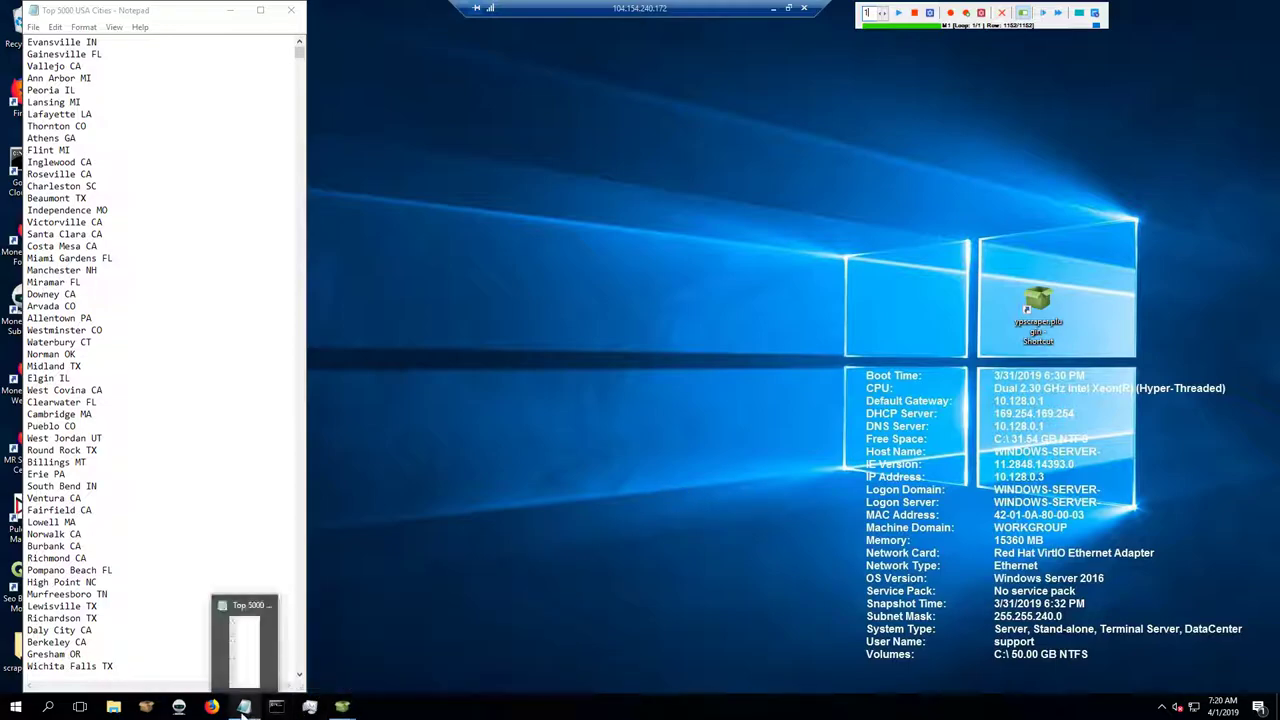
left_click(1095, 14)
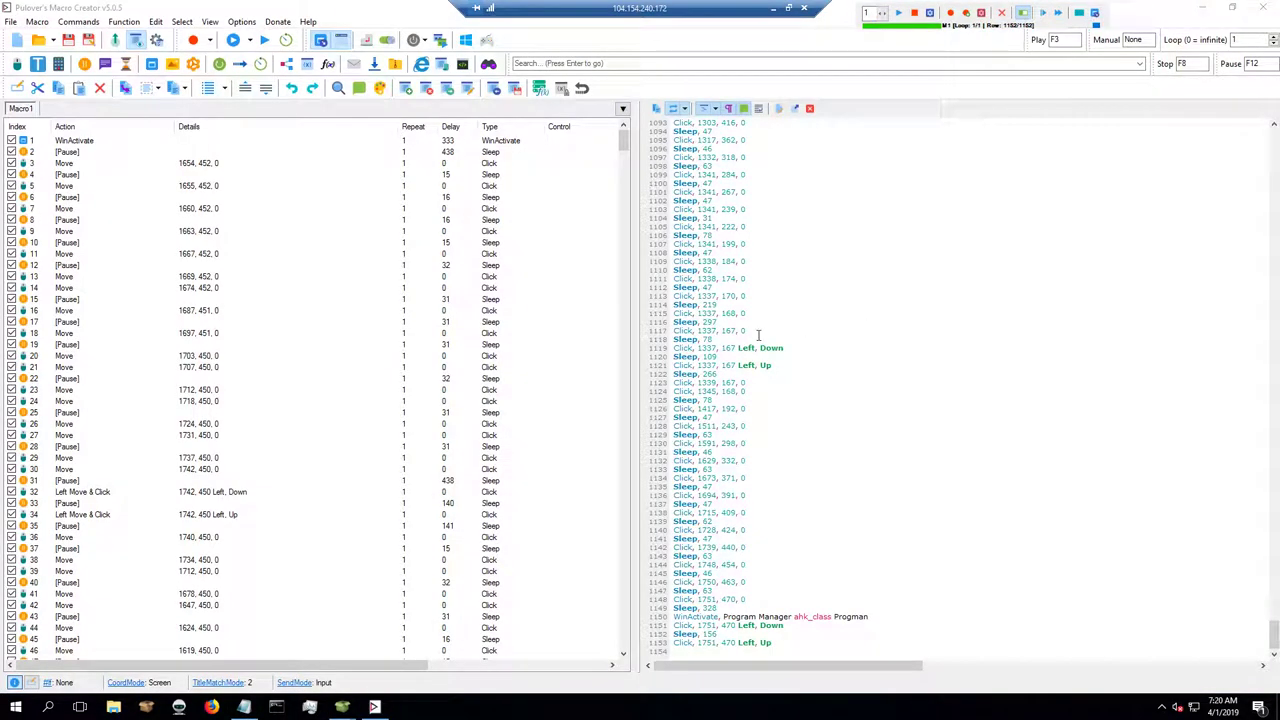
left_click(115, 42)
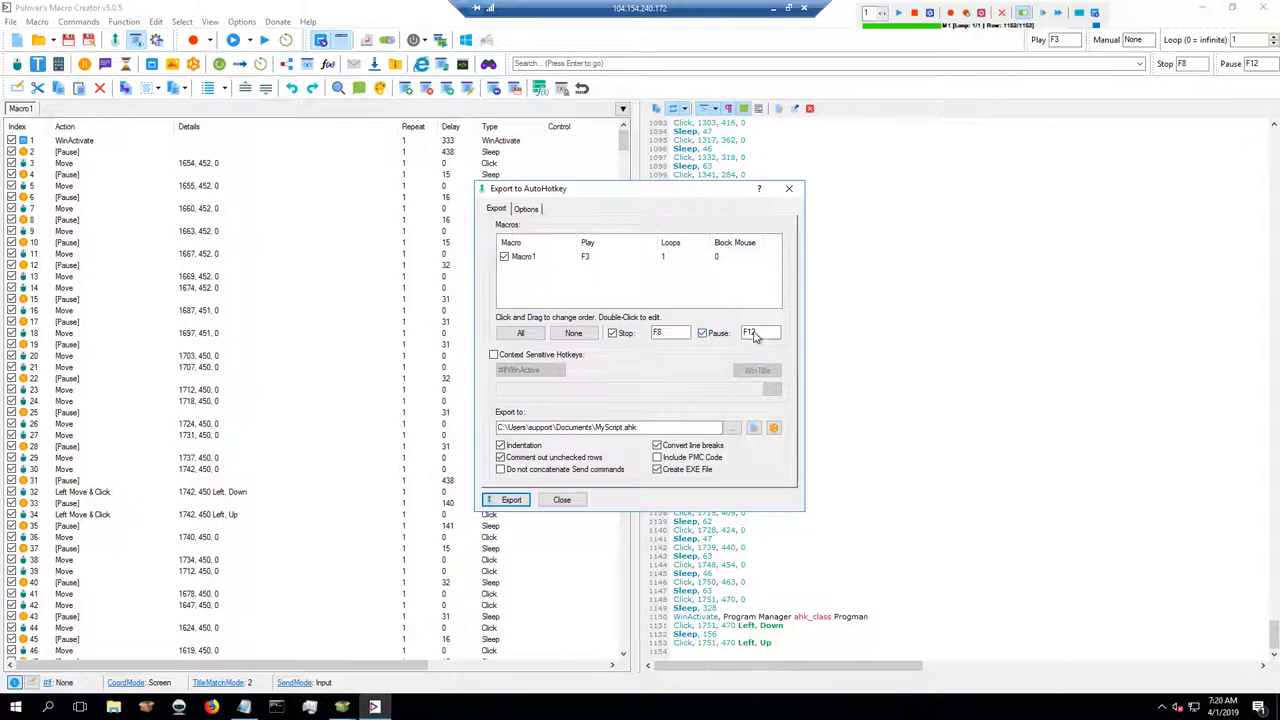
left_click(613, 334)
left_click(613, 334)
left_click(562, 499)
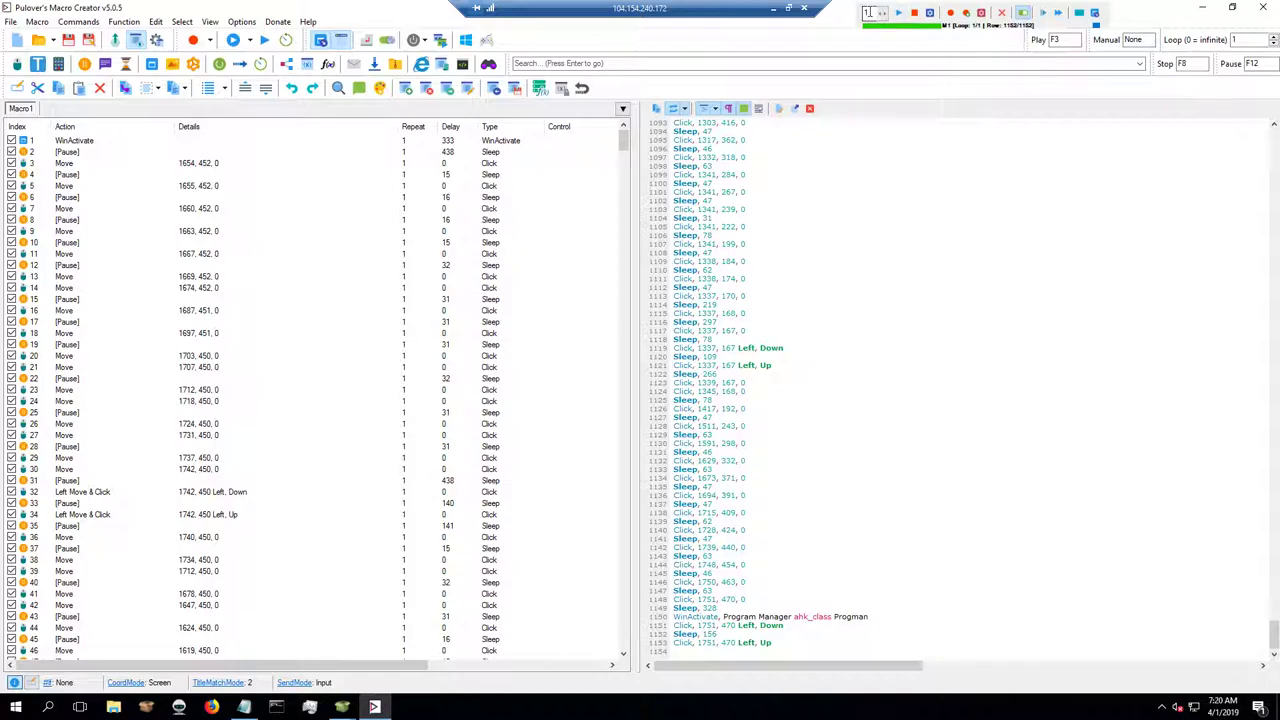
- Set the loop count of the recorded macro to 96
left_click(881, 16)
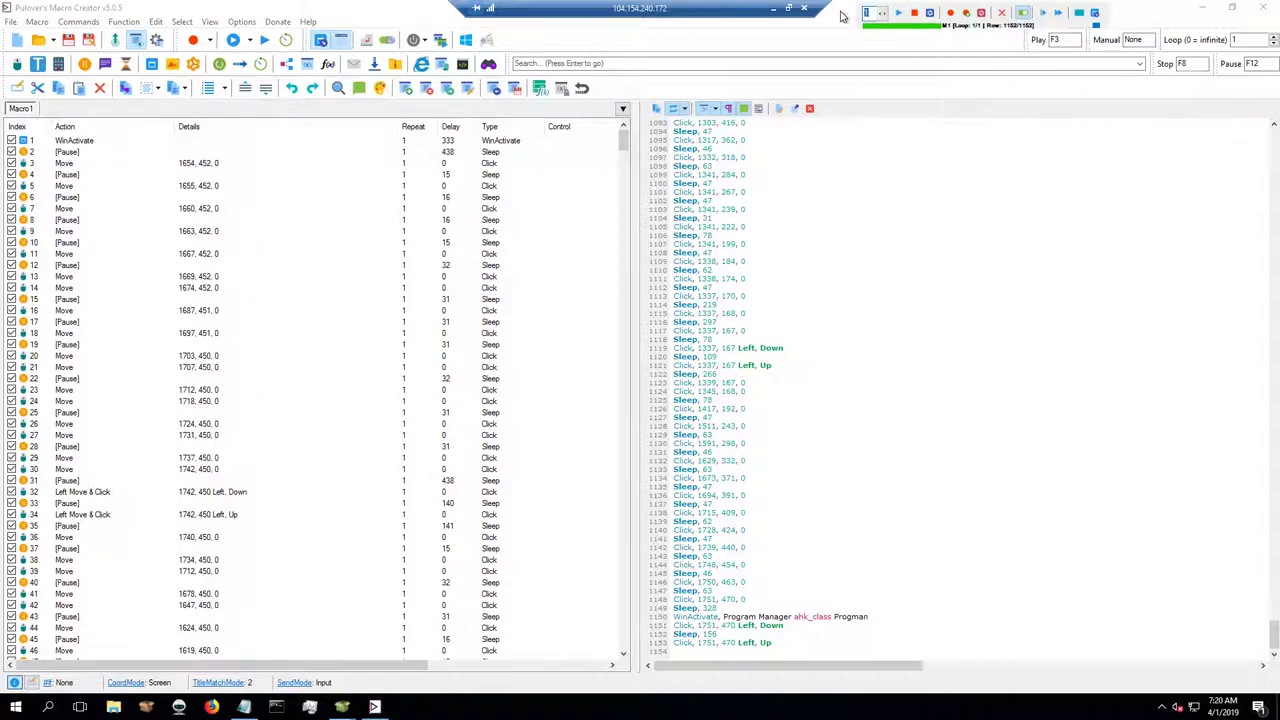
type("96")
left_click(1243, 40)
left_click(868, 12)
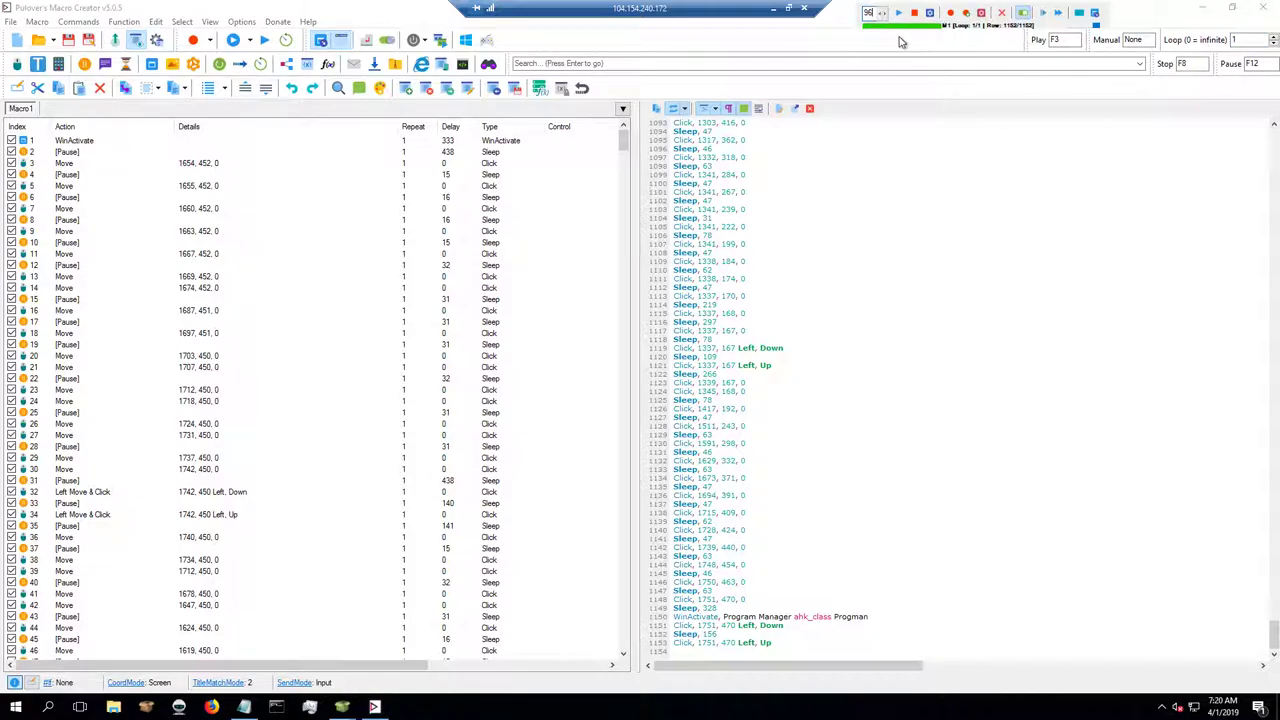
left_click(1245, 40)
type("96")
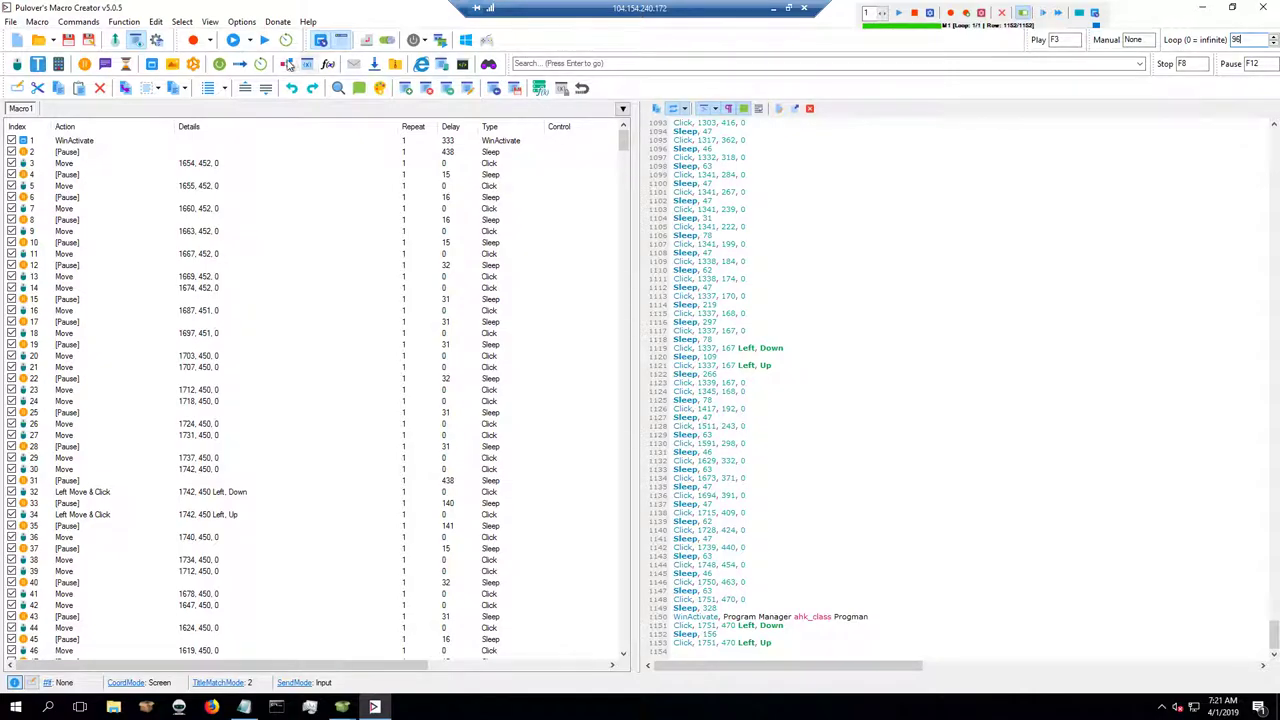
- Set the AutoHotkey export destination to the Desktop with the file name MyScript1
left_click(116, 42)
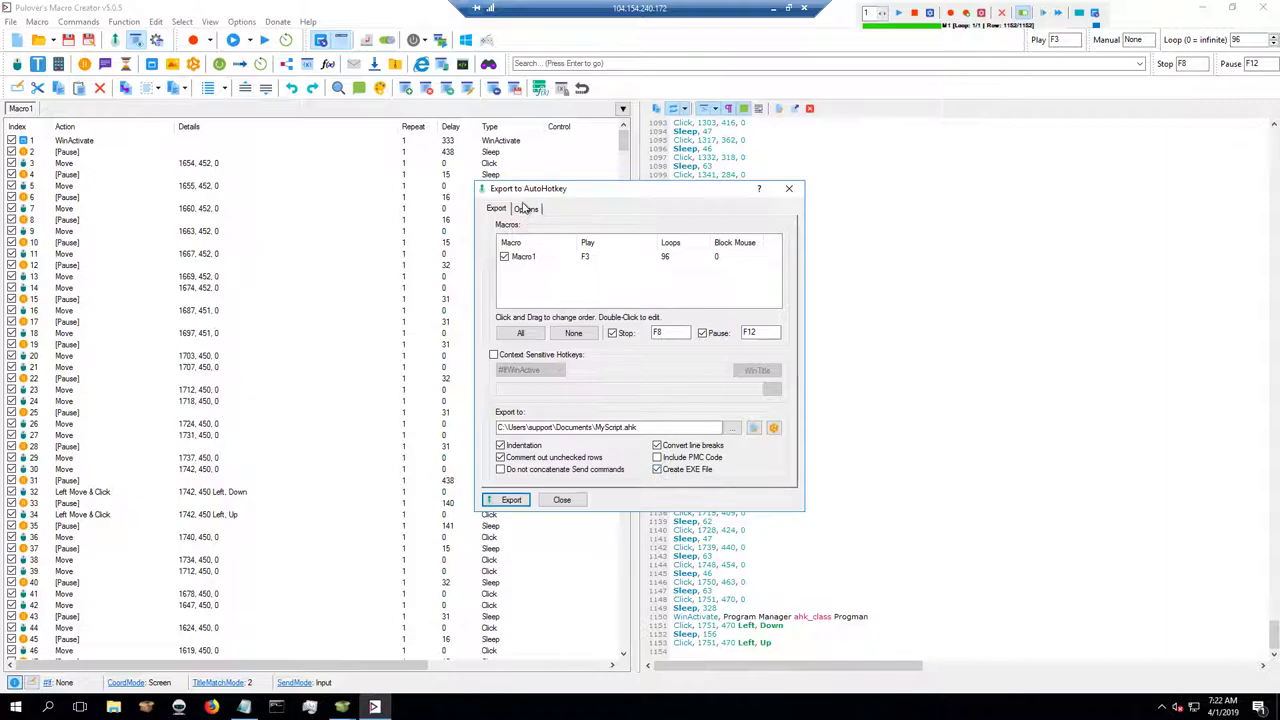
left_click(525, 209)
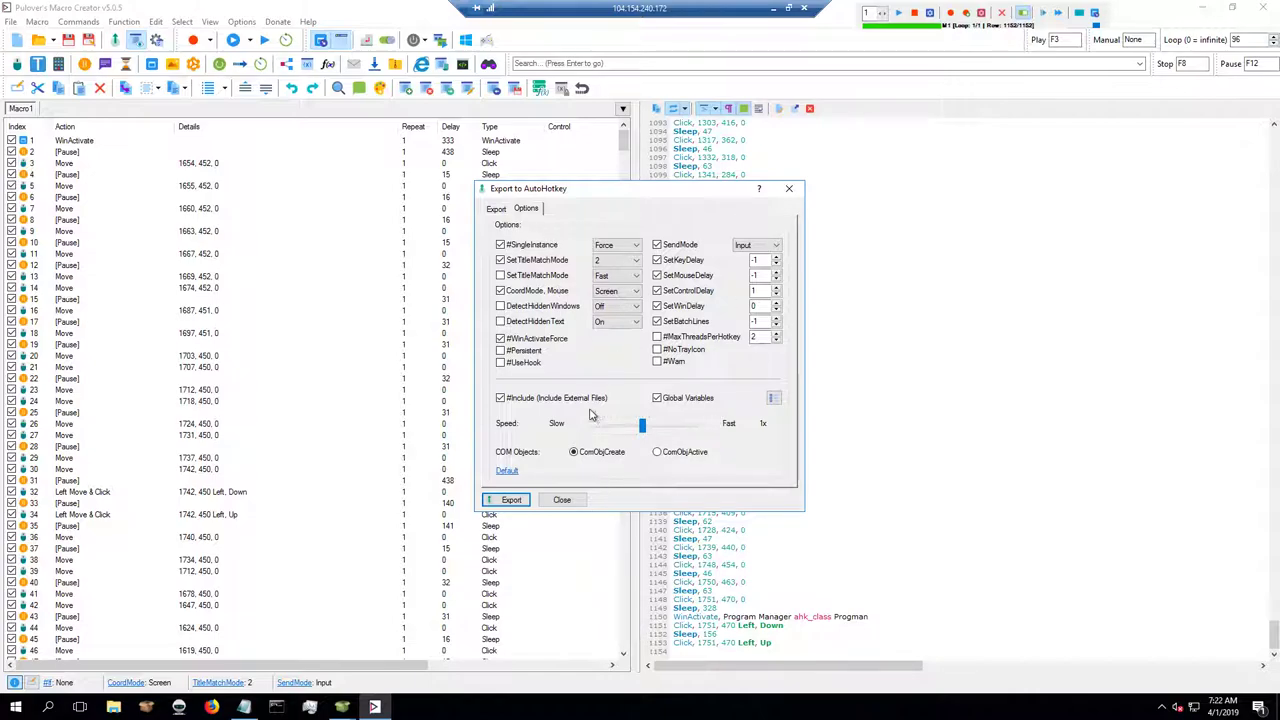
left_click(495, 212)
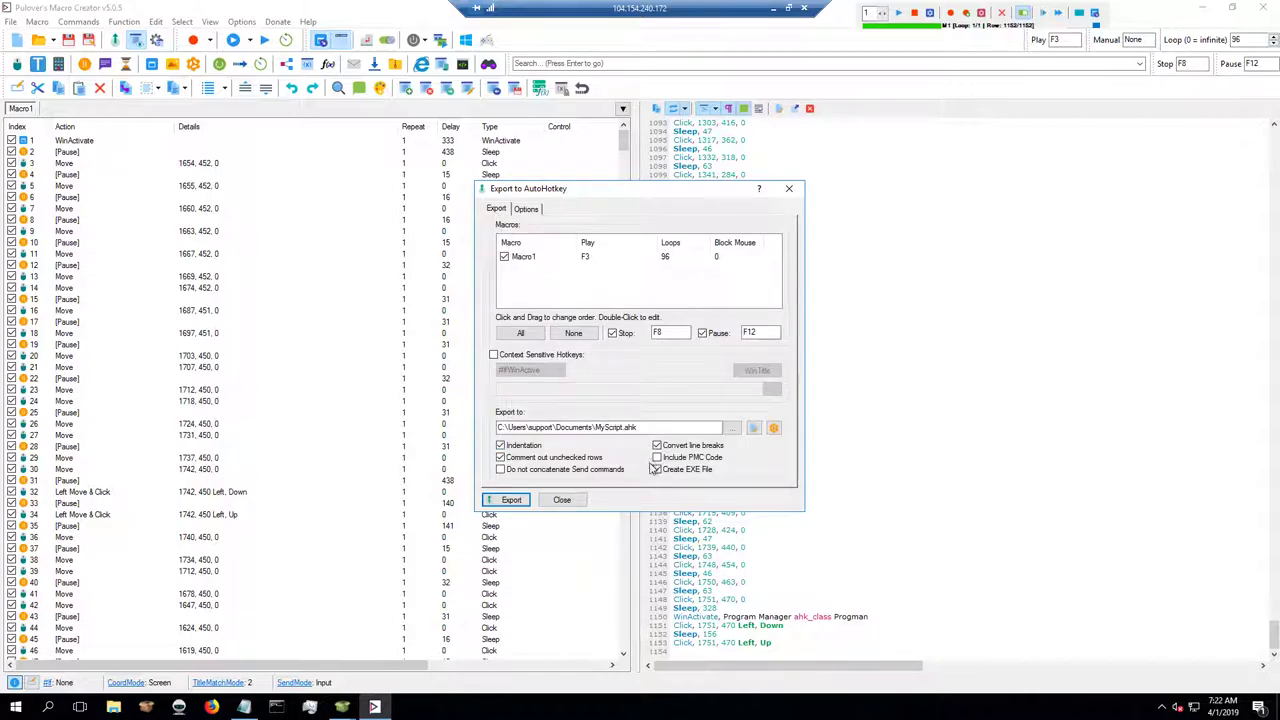
left_click(648, 427)
left_click(732, 427)
left_click(529, 297)
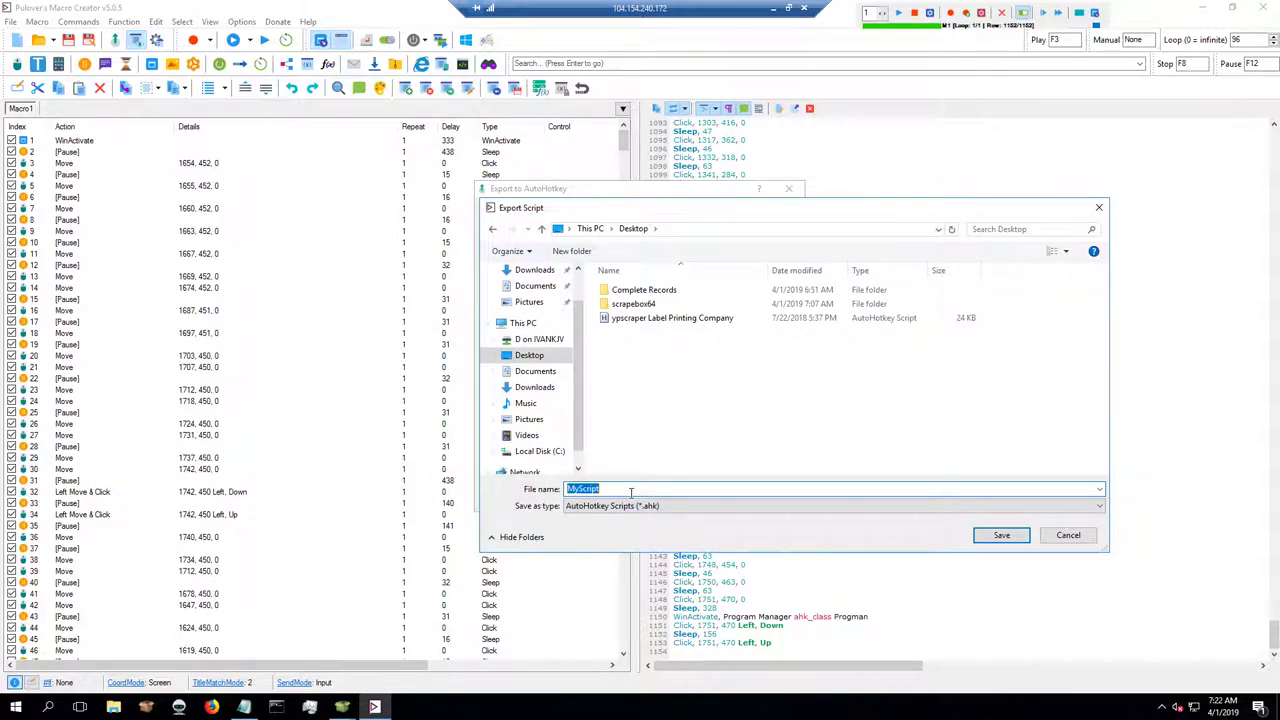
left_click(631, 490)
type("1")
left_click(1000, 535)
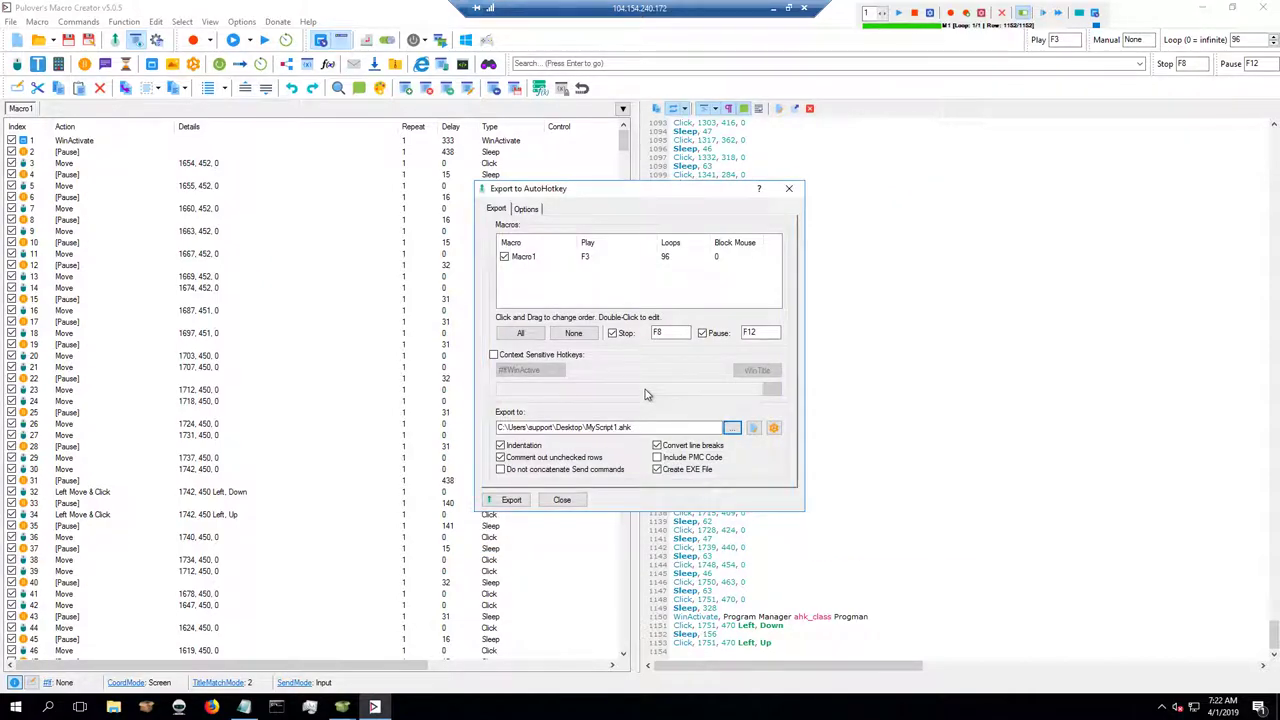
- Export Macro1 as an AutoHotkey script with an EXE file and close the export dialog
left_click(509, 500)
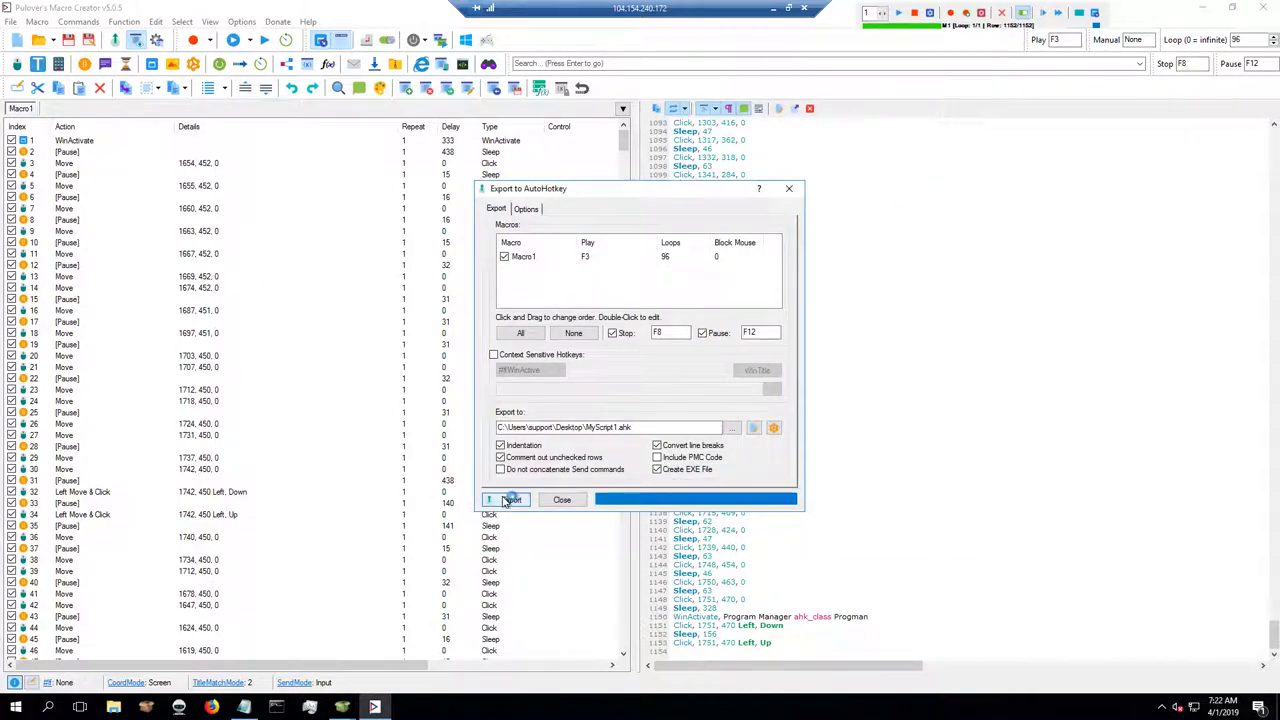
left_click(668, 403)
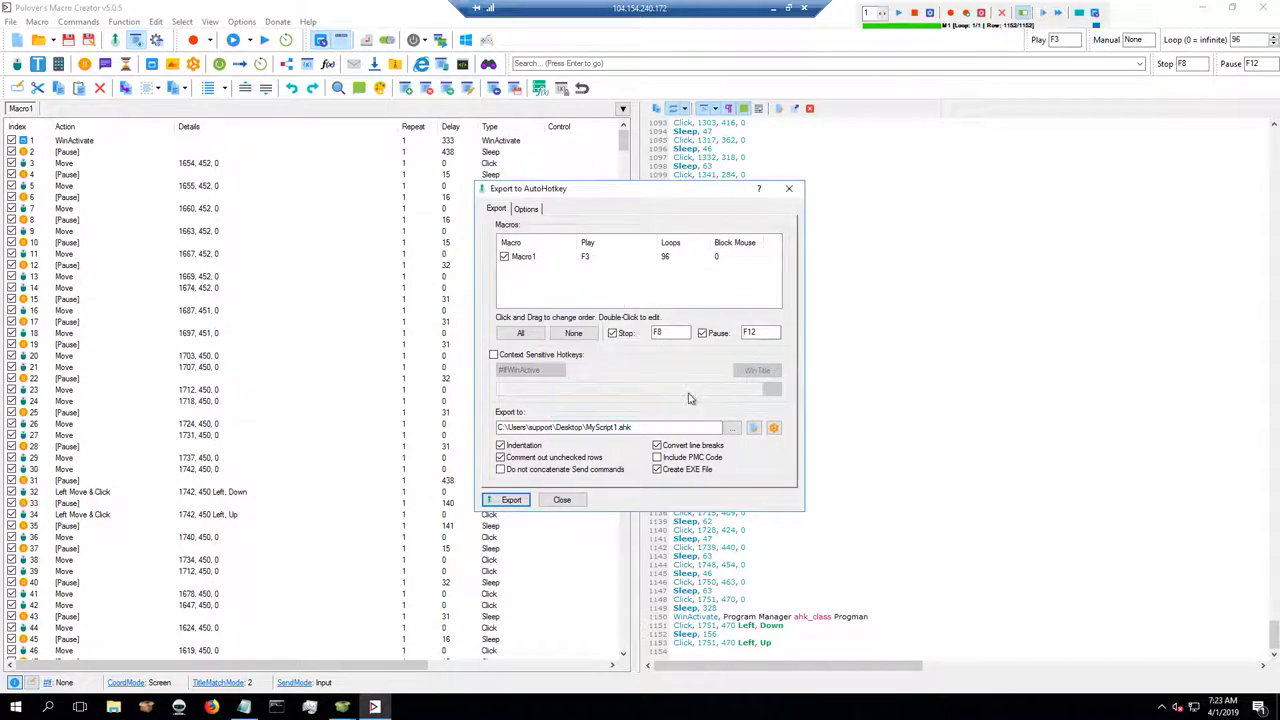
left_click(562, 500)
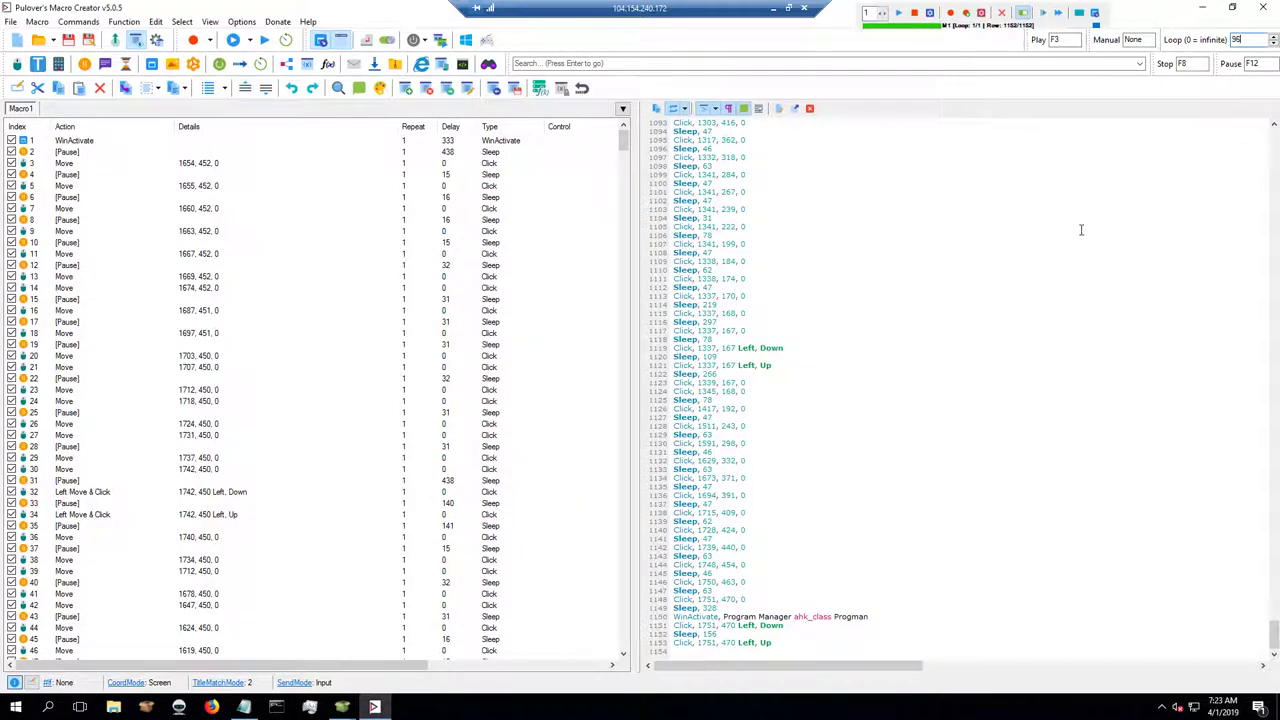
- Close Pulover's Macro Creator without saving the project and minimize the Notepad city list to show the desktop
left_click(1265, 18)
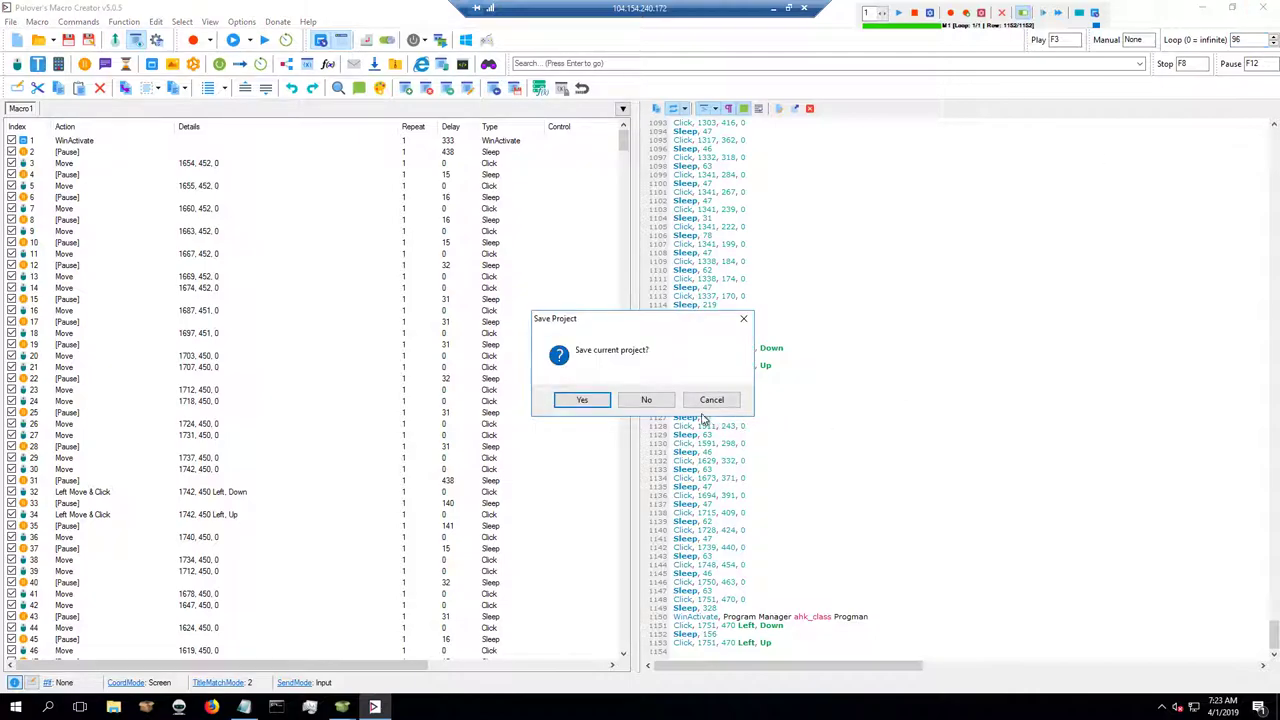
left_click(646, 399)
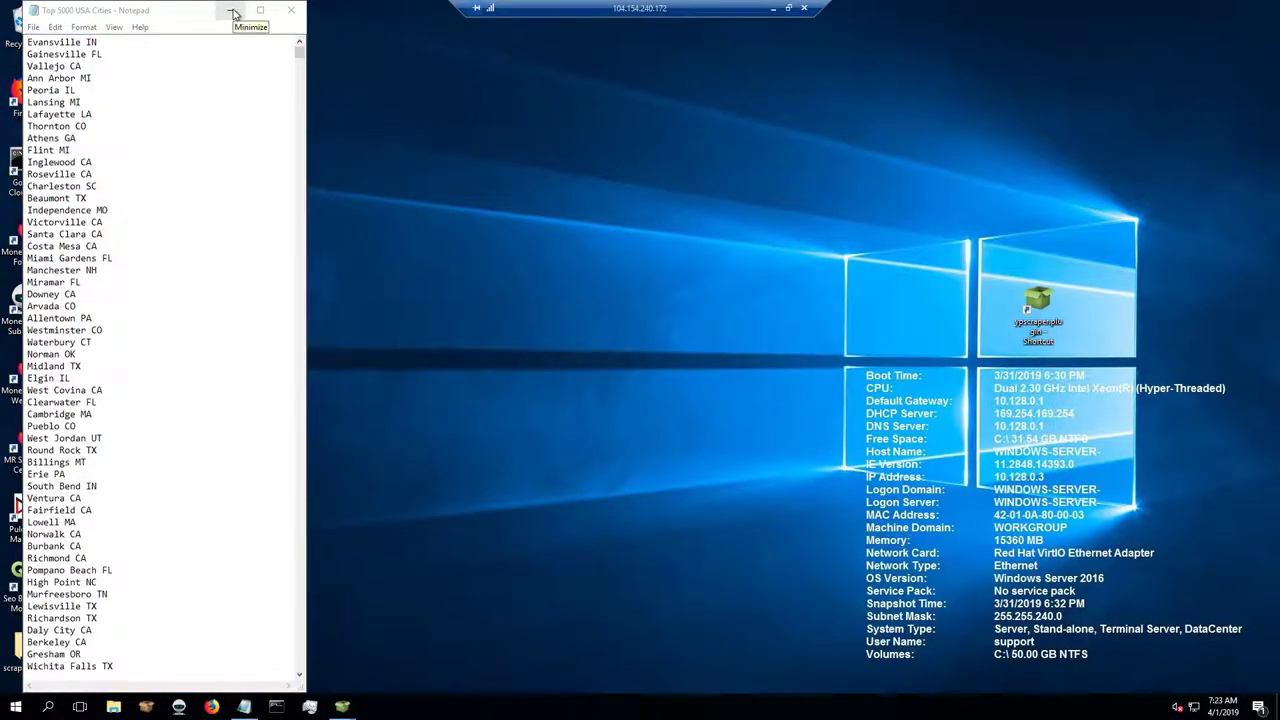
left_click(233, 12)
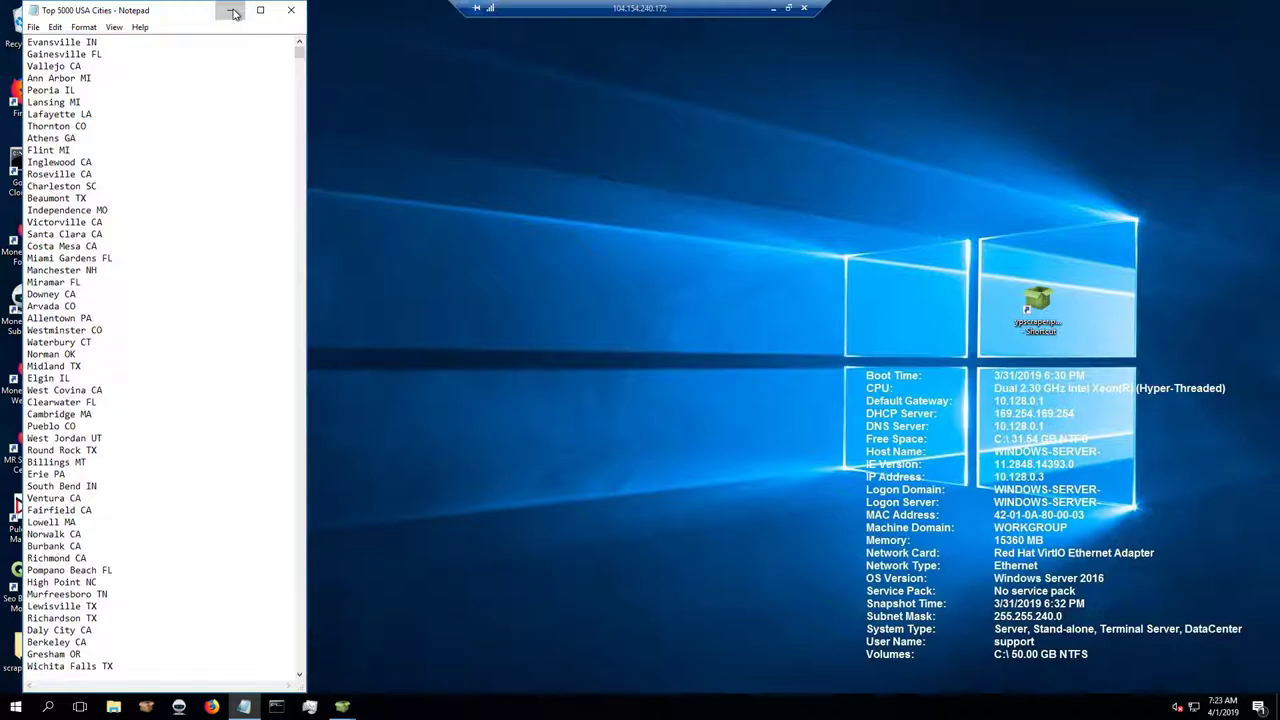
left_click(233, 12)
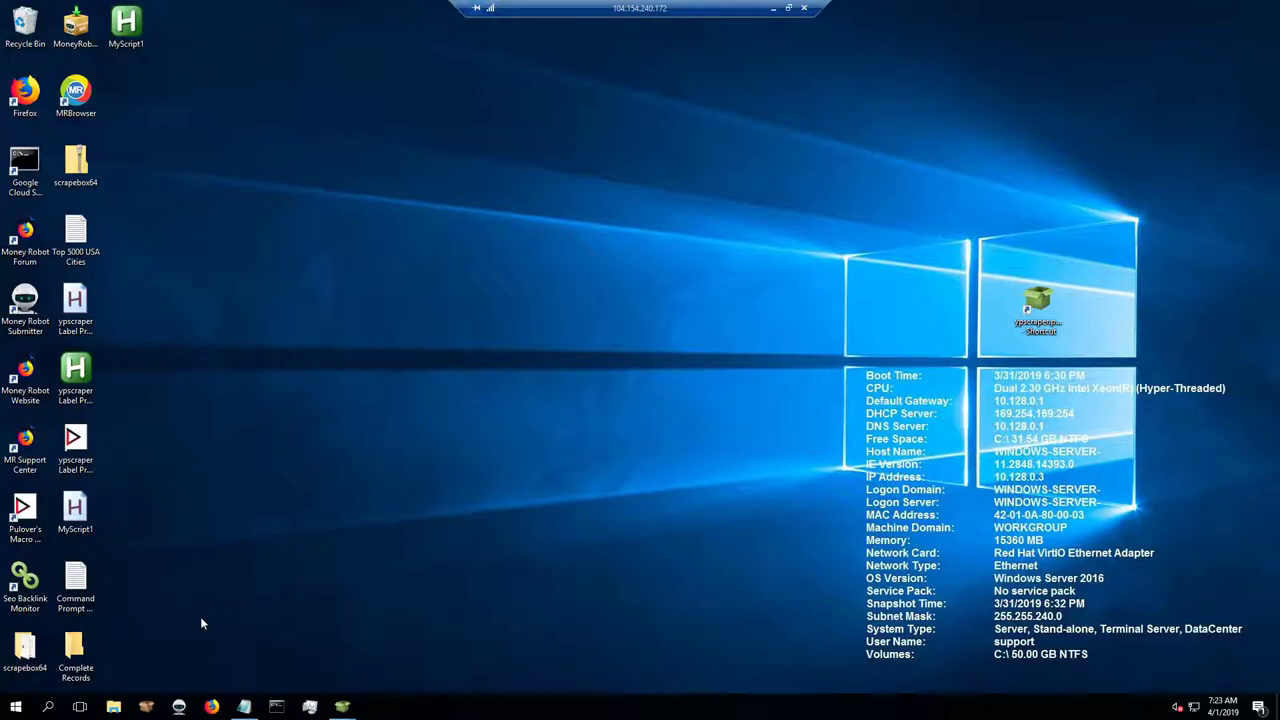
left_click_drag(75, 510, 1213, 86)
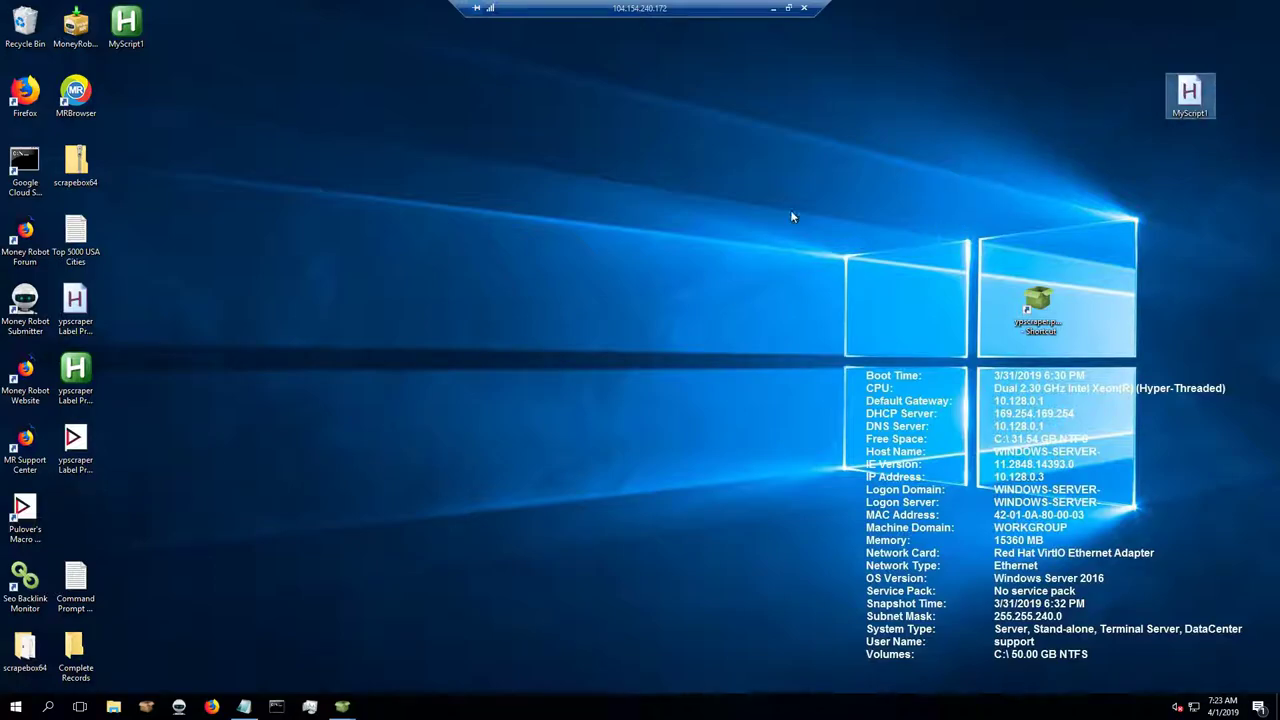
left_click(76, 383)
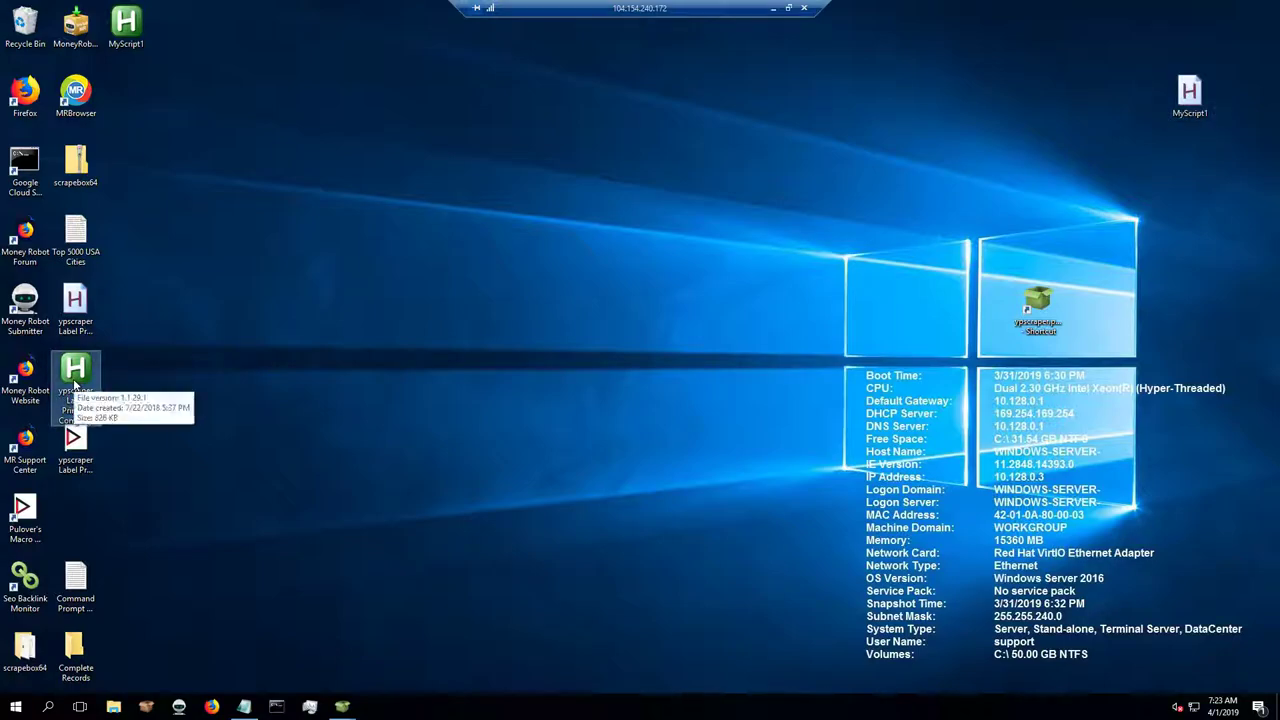
left_click(164, 390)
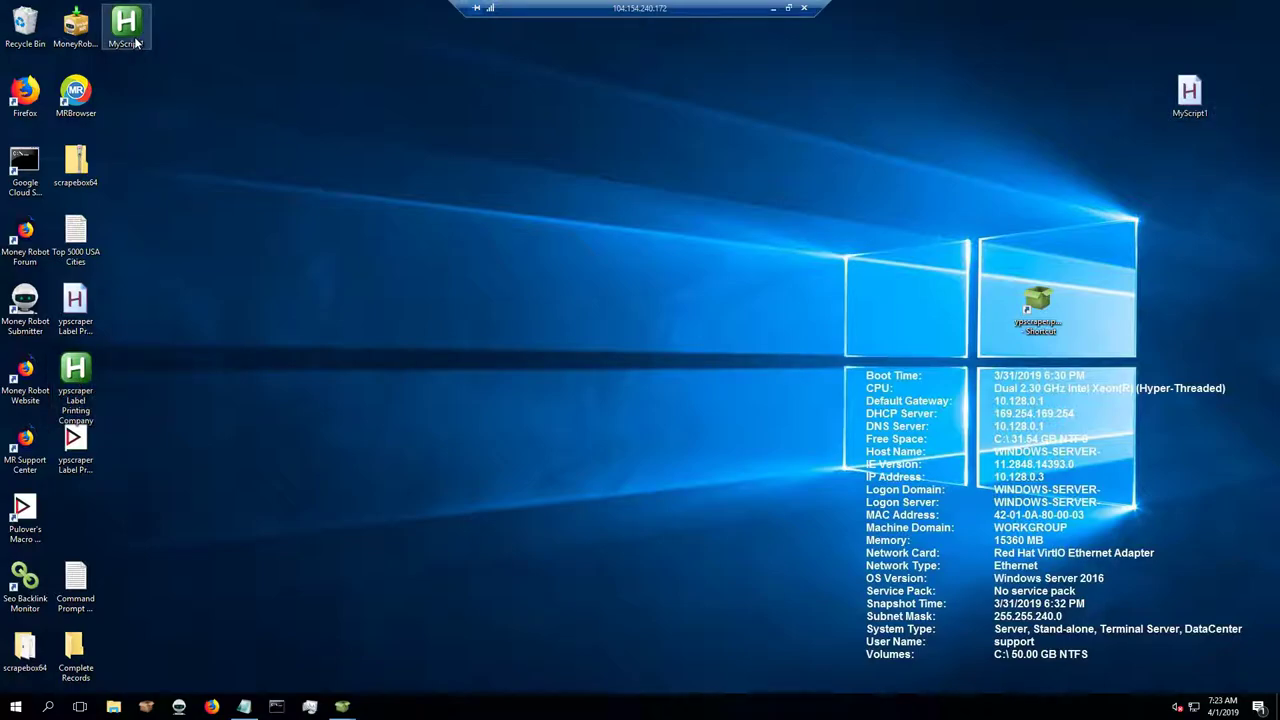
left_click_drag(1189, 95, 207, 413)
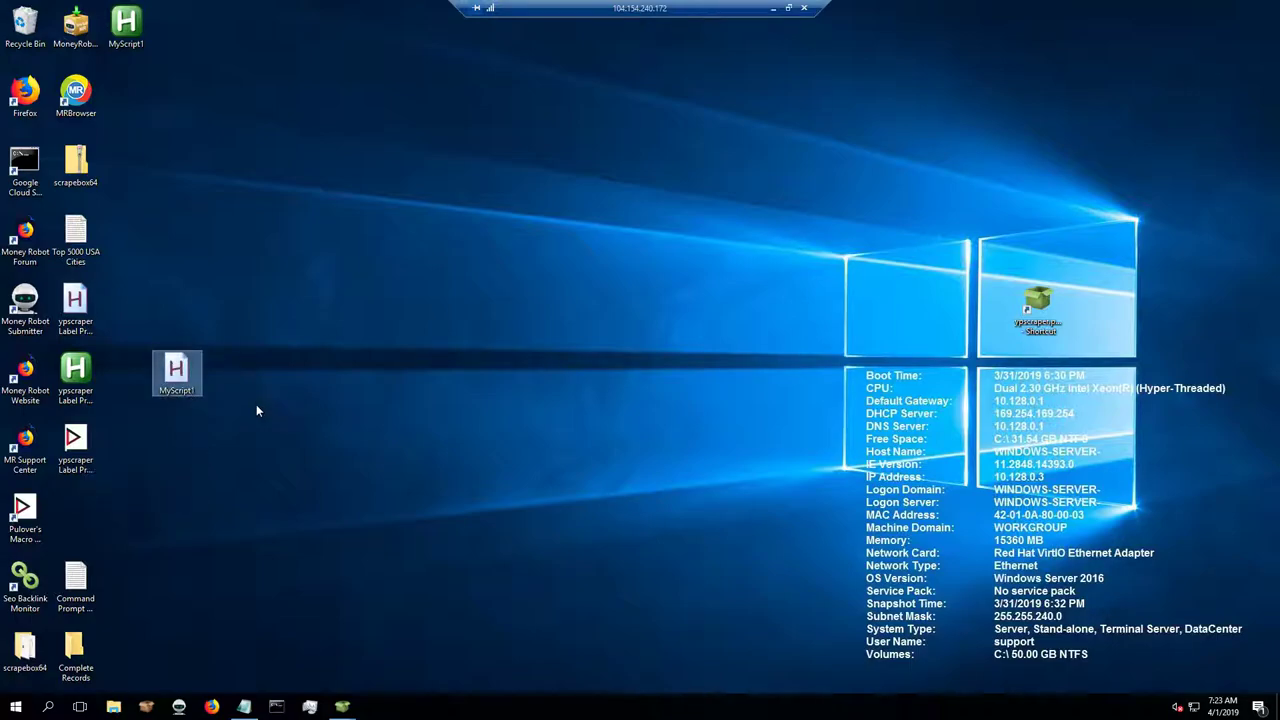
left_click_drag(176, 375, 77, 516)
- Move the MyScript1 executable above the YPScraper shortcut and show the Notepad city list in a windowed remote desktop session
left_click_drag(126, 25, 1192, 96)
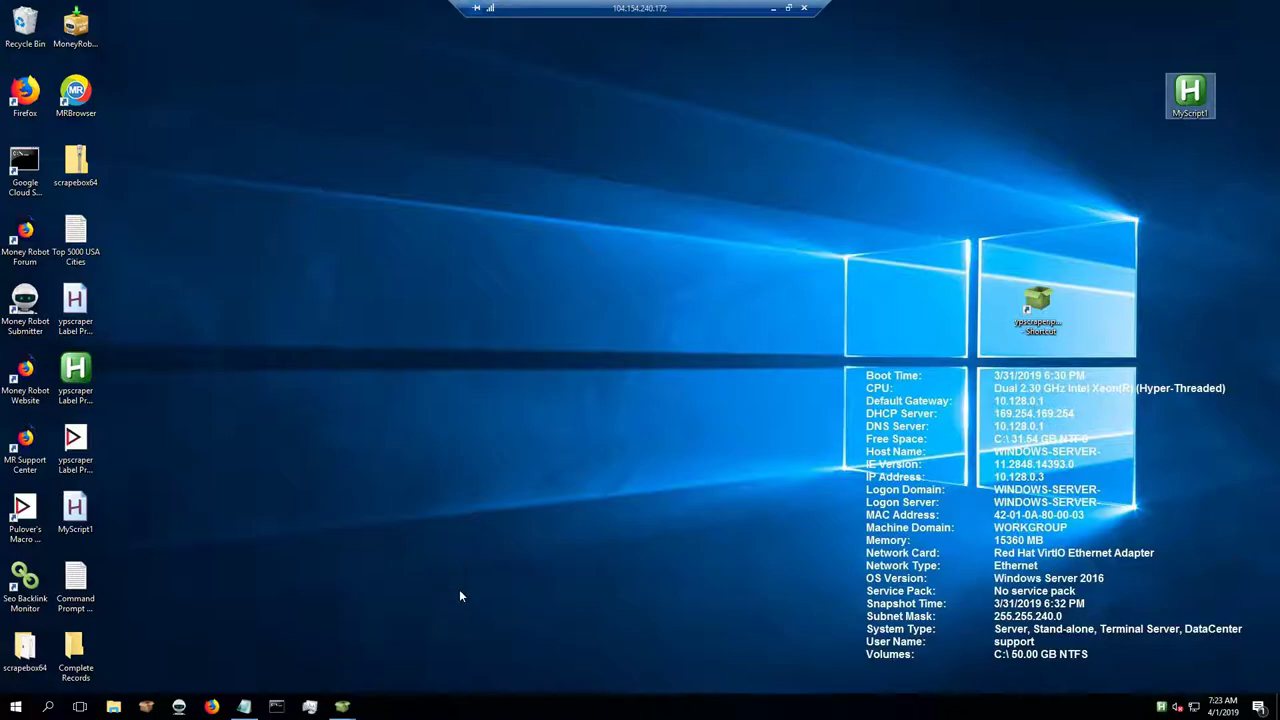
left_click(244, 706)
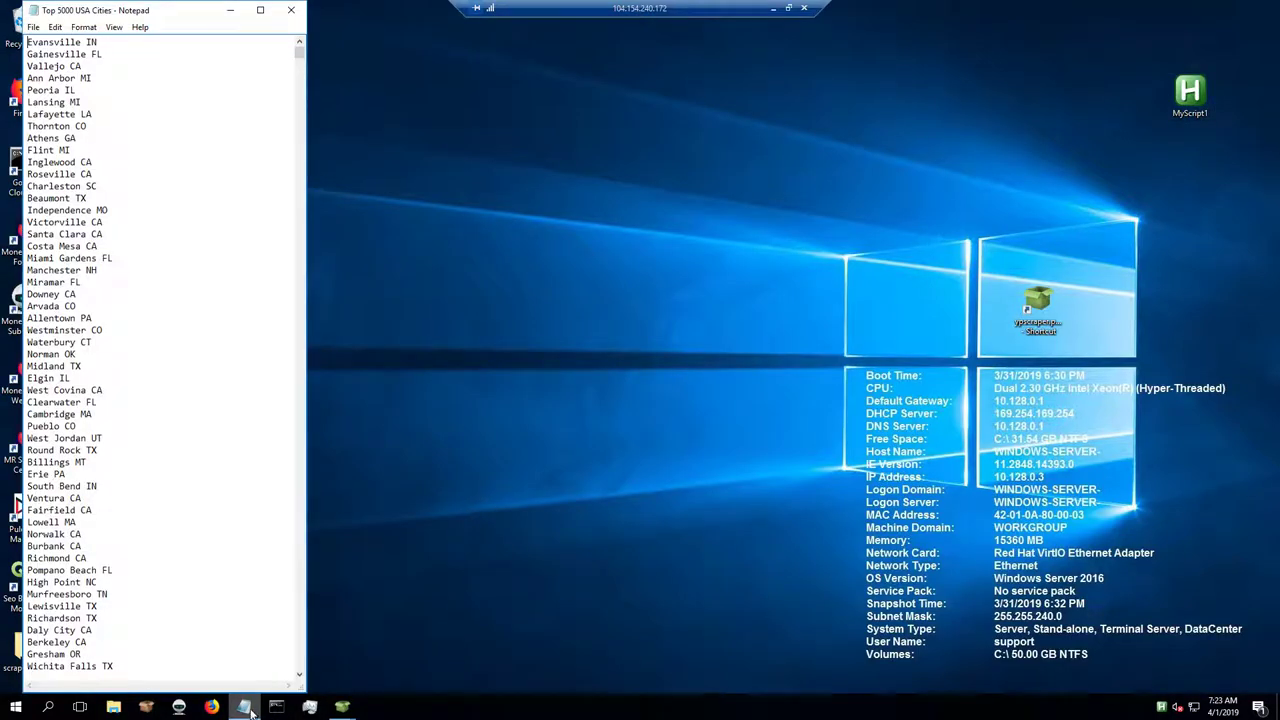
left_click(788, 9)
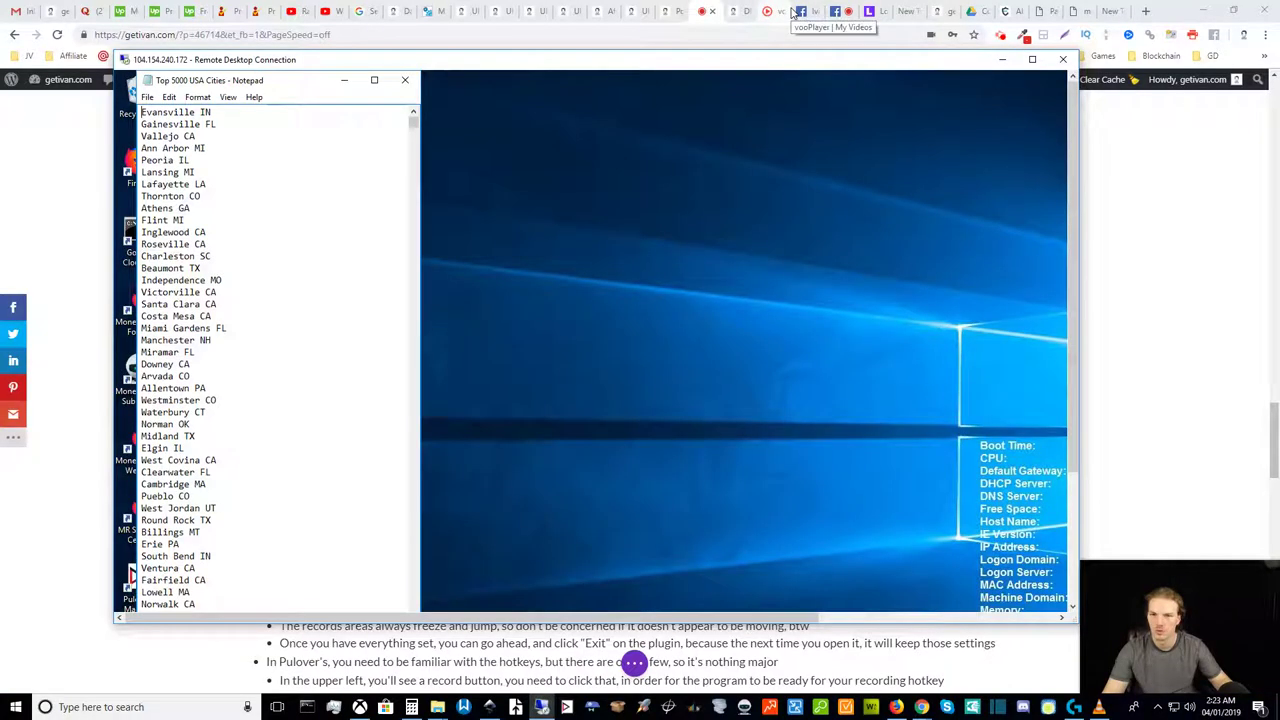
- Run the MyScript1 macro so it feeds blocks of cities from the Notepad list into YPScraper's user locations
left_click(921, 337)
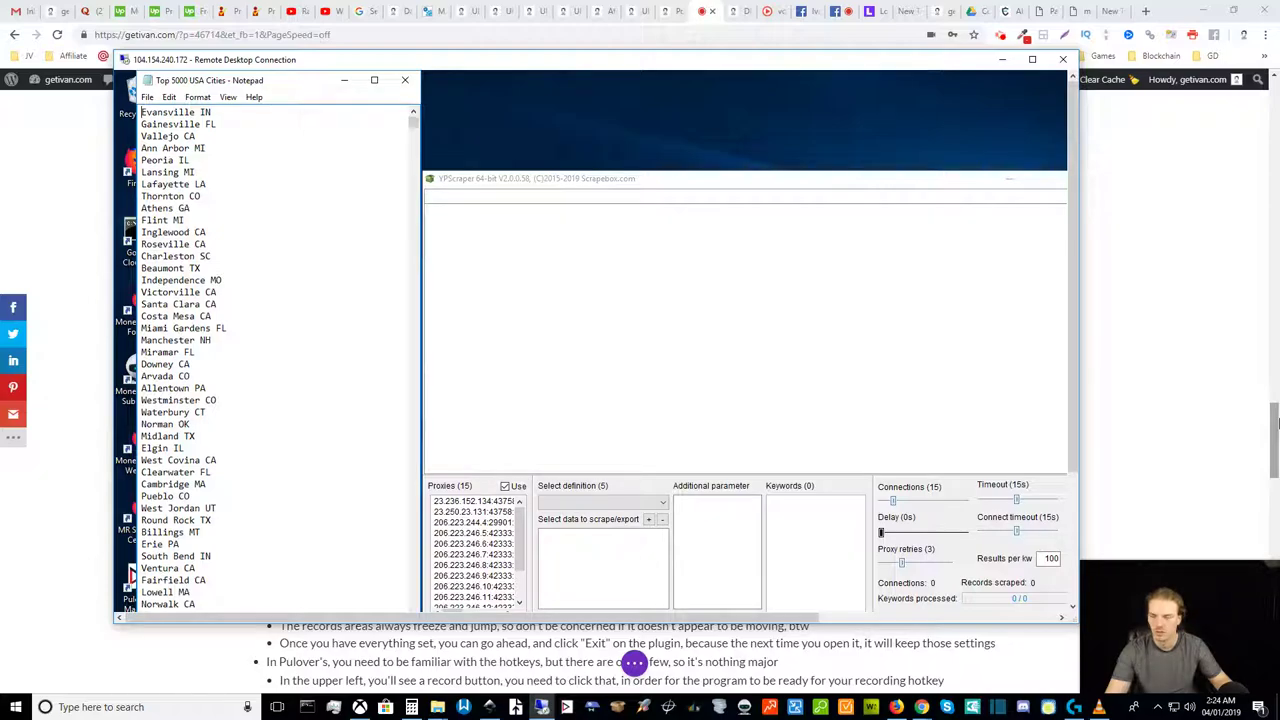
key("ctrl+a")
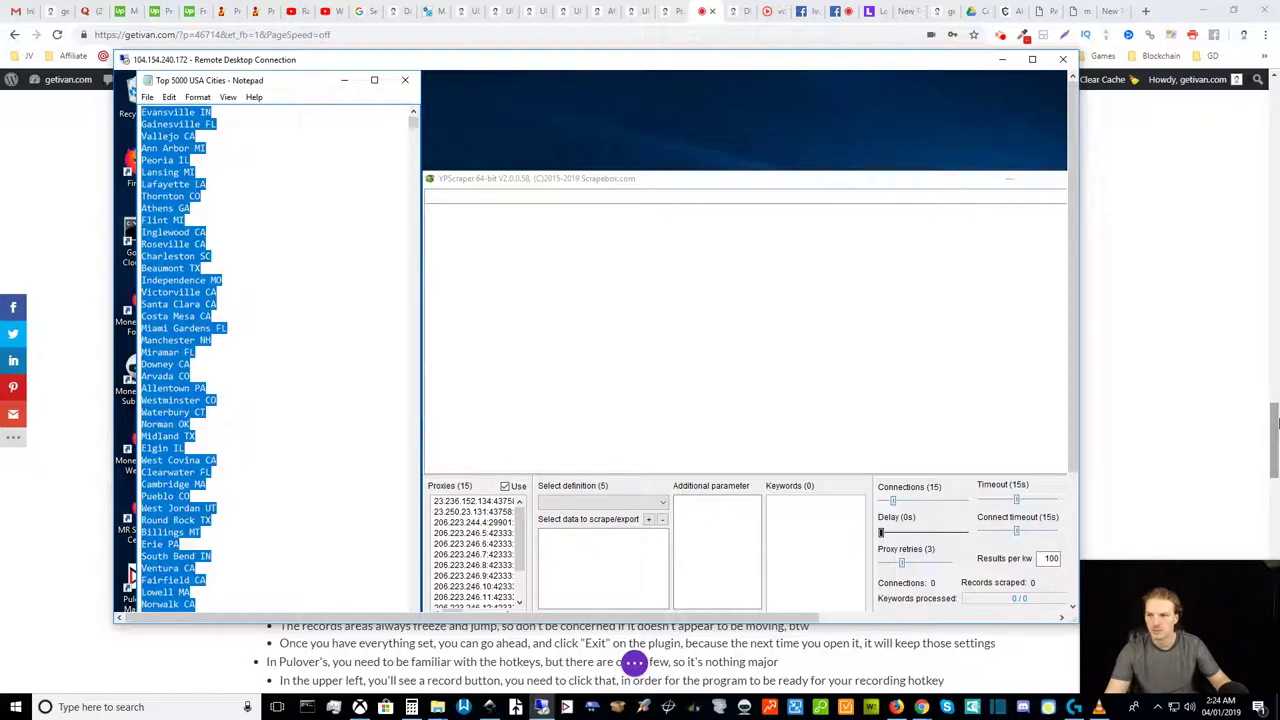
key("ctrl+Home")
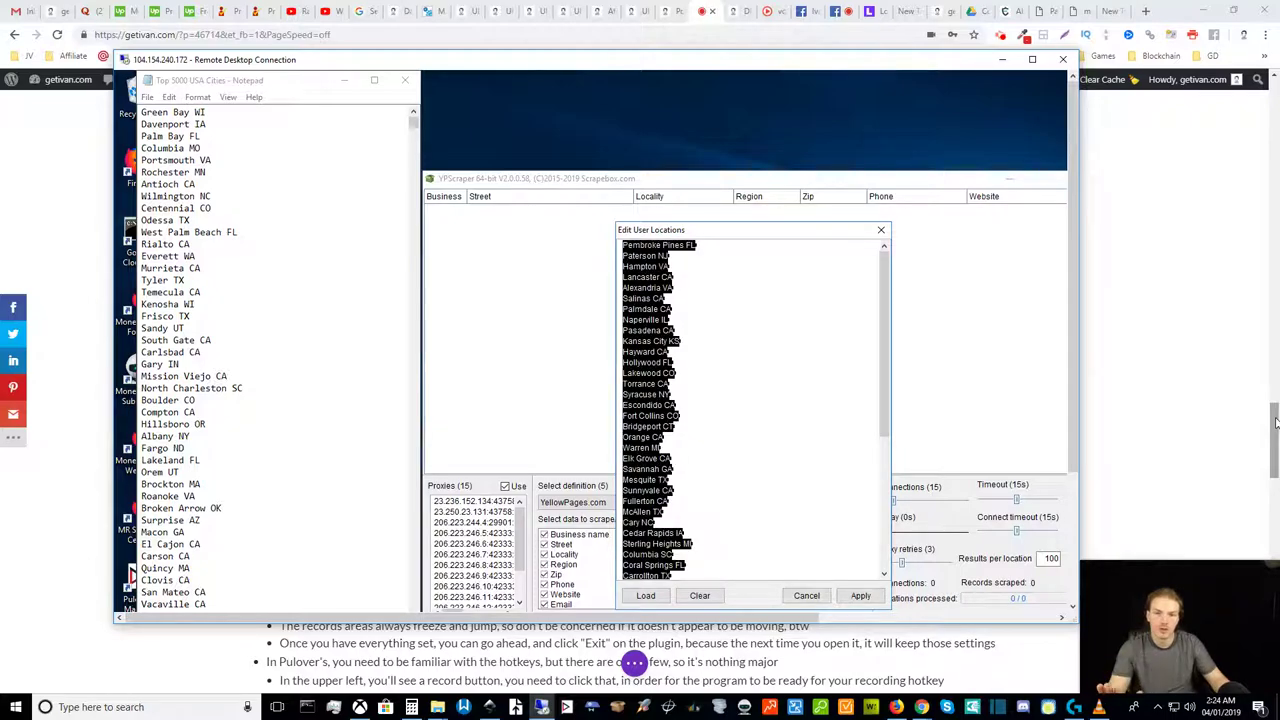
mouse_move(1158, 92)
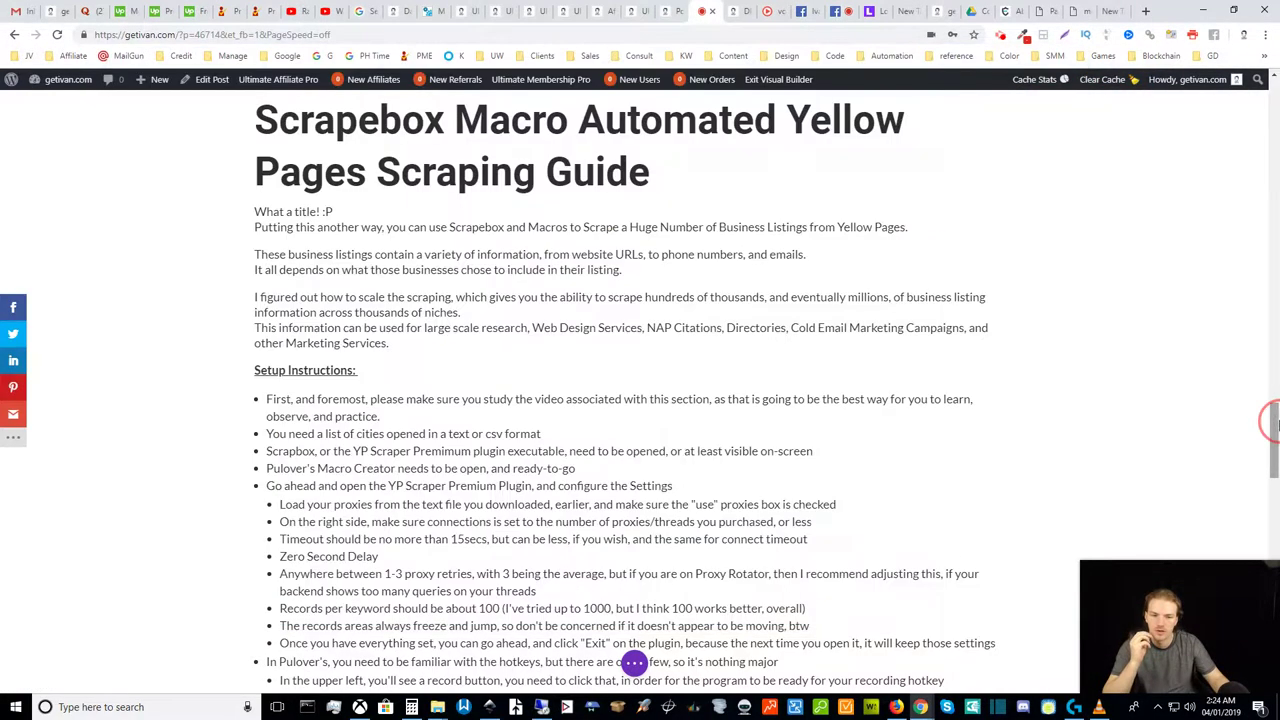
left_click(1258, 440)
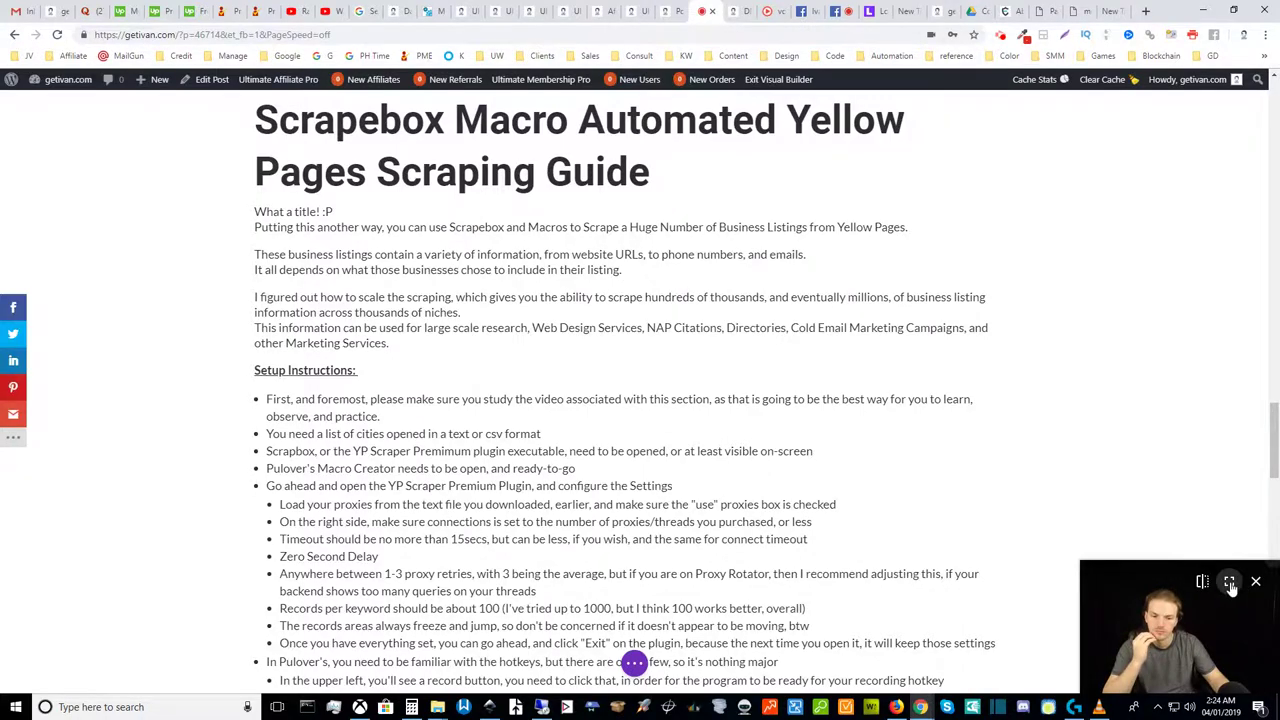
left_click(1230, 583)
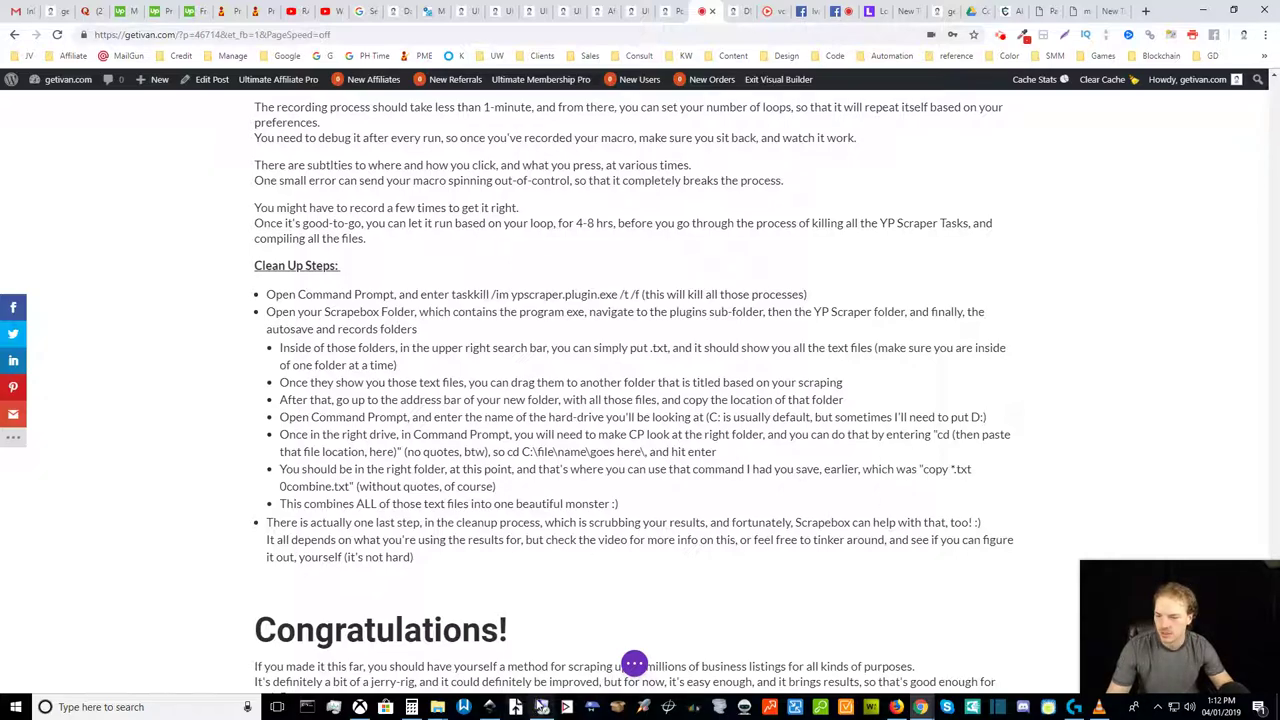
- Return to the remote desktop session in full screen and close the emptied Top 5000 USA Cities list without saving
left_click(541, 707)
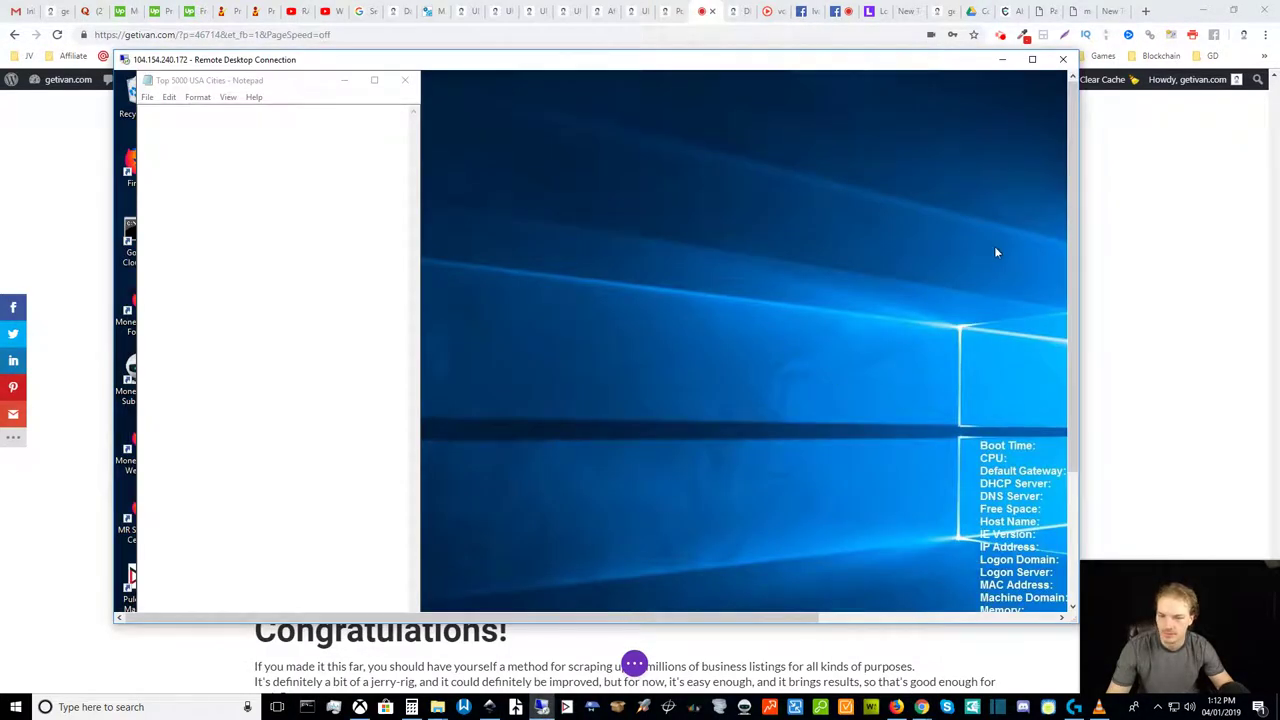
left_click(1033, 60)
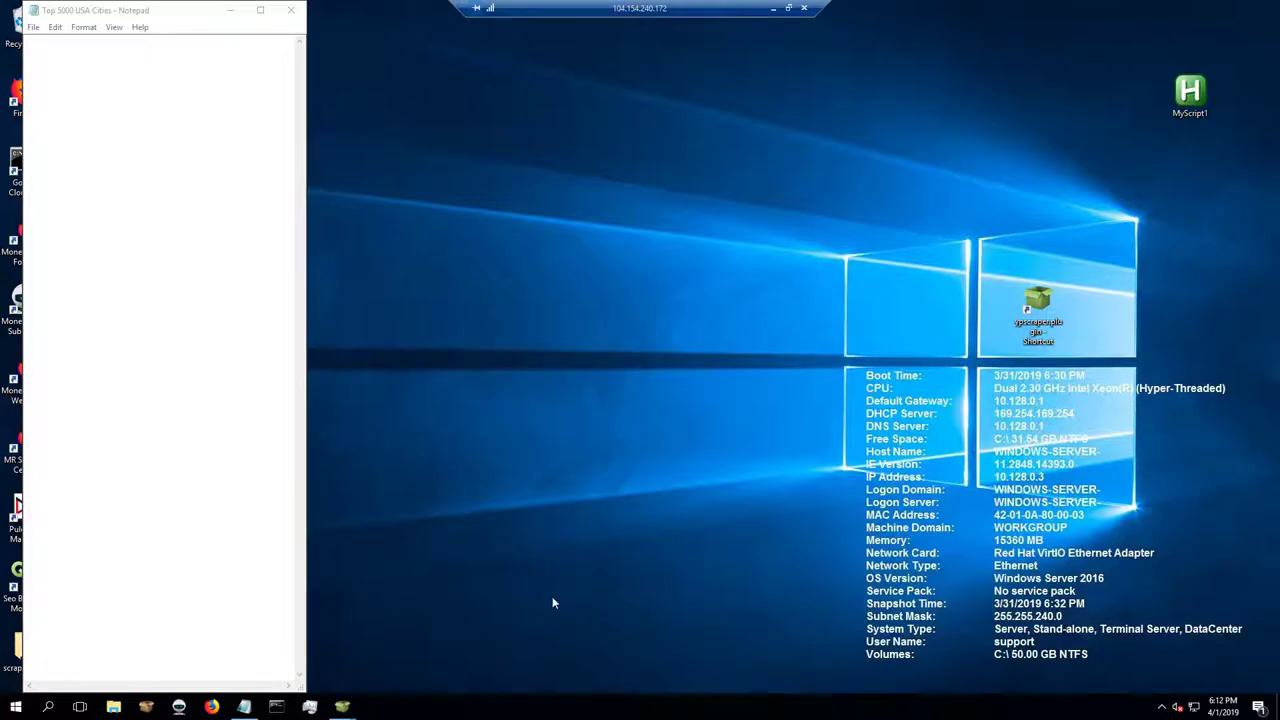
mouse_move(336, 709)
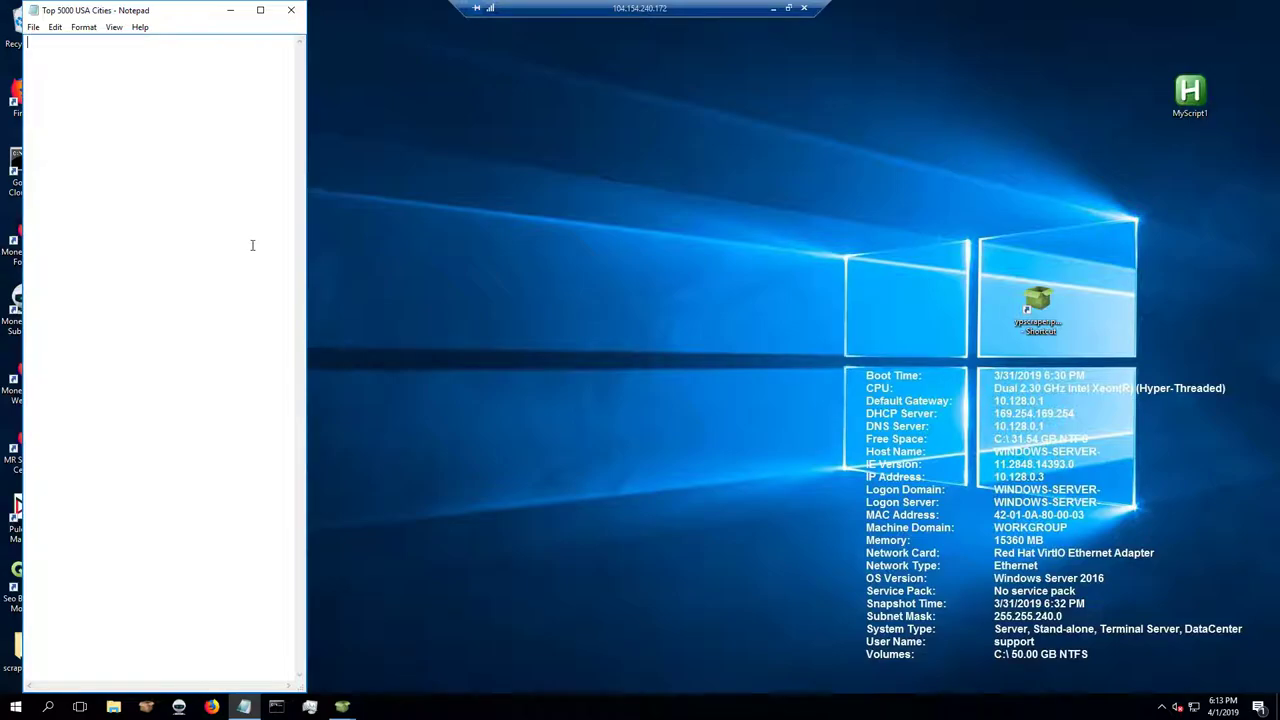
left_click(291, 12)
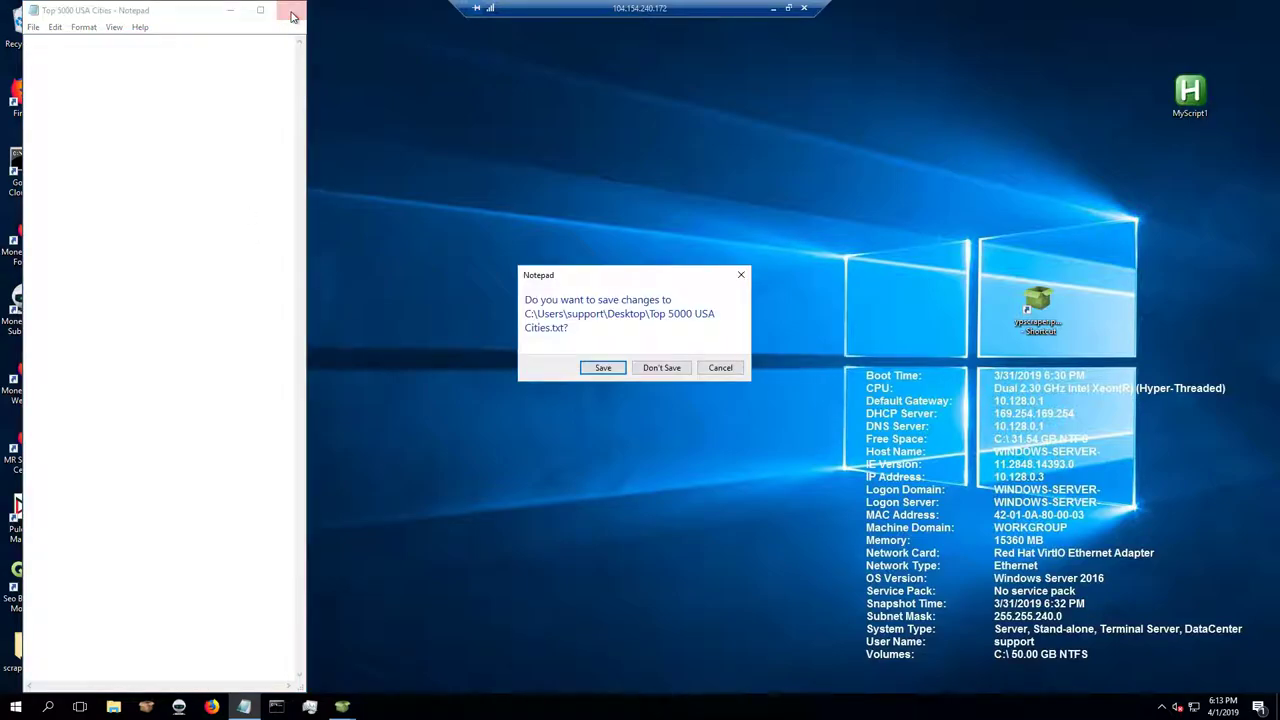
left_click(662, 368)
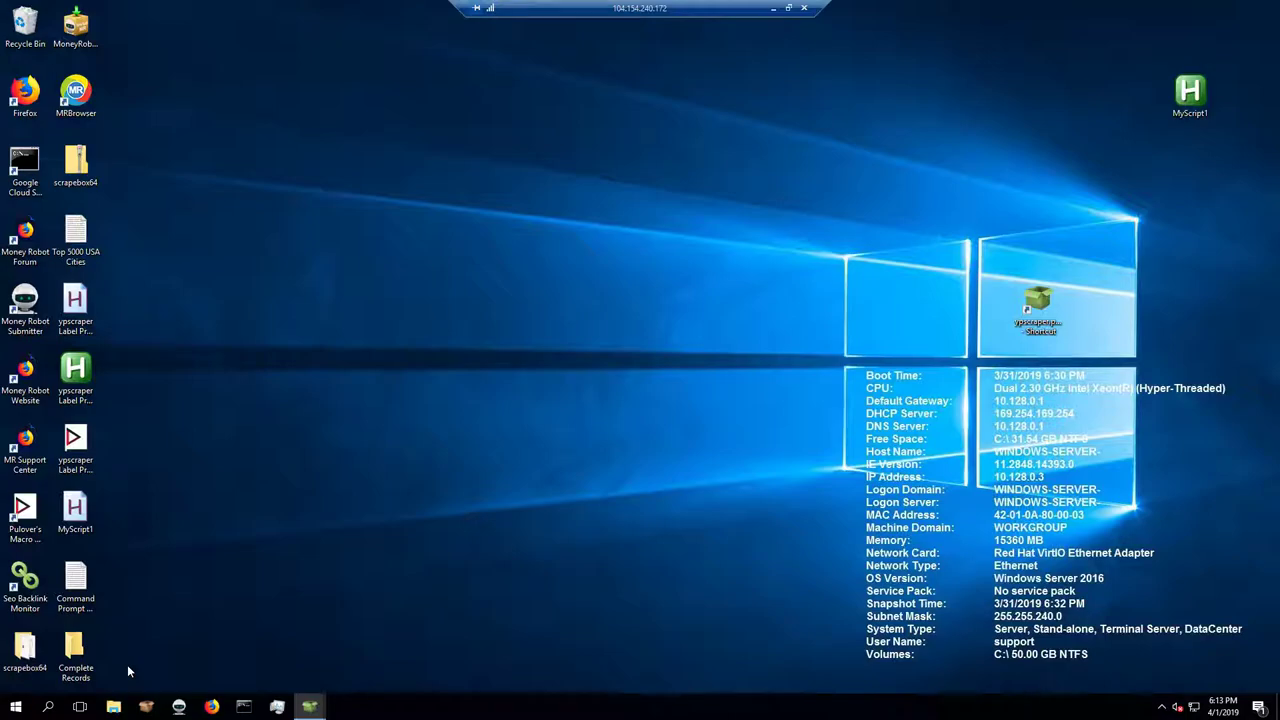
- Copy the line "taskkill /im ypscraper.plugin.exe /t /f" from the Command Prompt Essentials text file and minimize the file
left_click(72, 588)
double_click(72, 588)
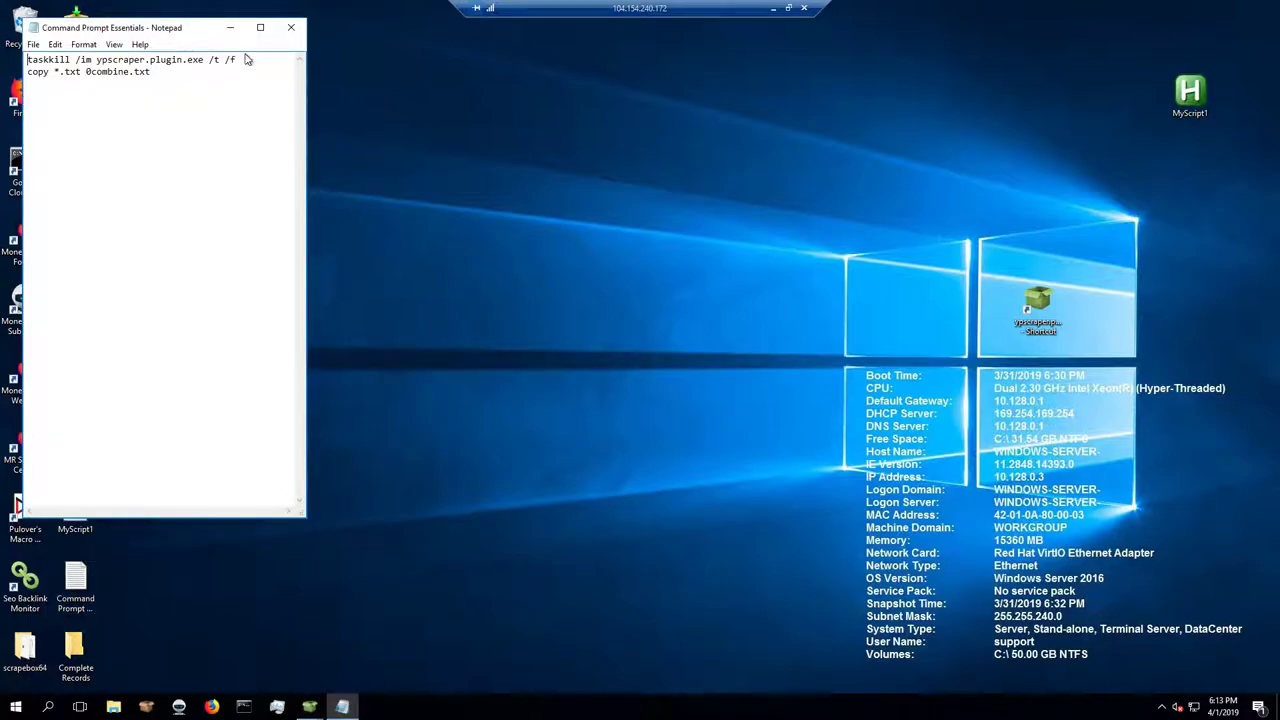
left_click_drag(240, 59, 4, 60)
key("ctrl+c")
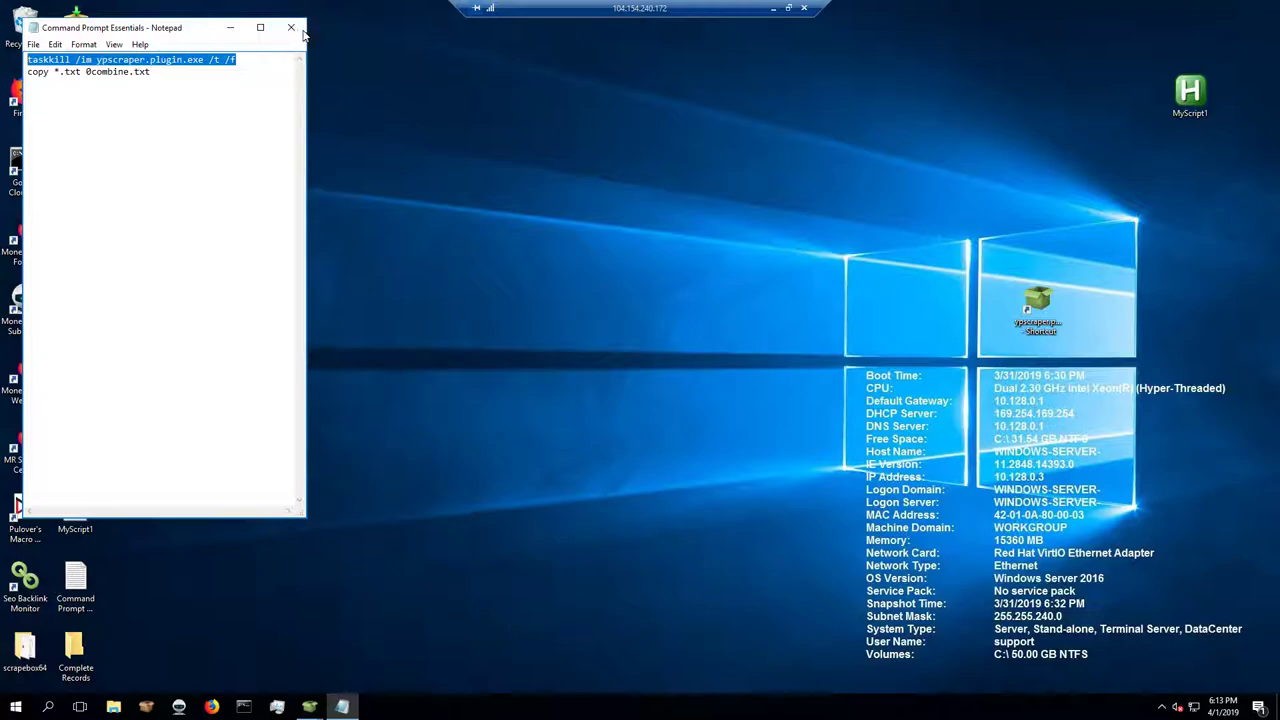
left_click(230, 28)
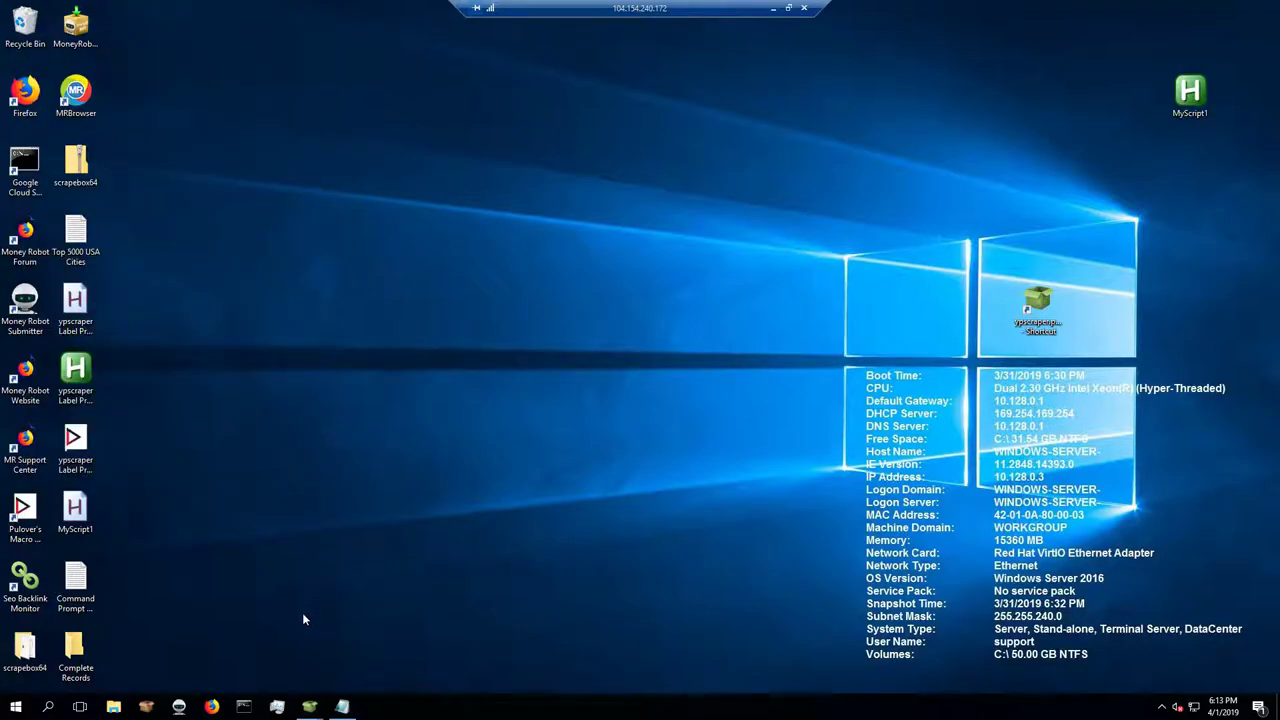
- Paste the copied taskkill command for ypscraper.plugin.exe into a new Command Prompt window without running it
left_click(243, 706)
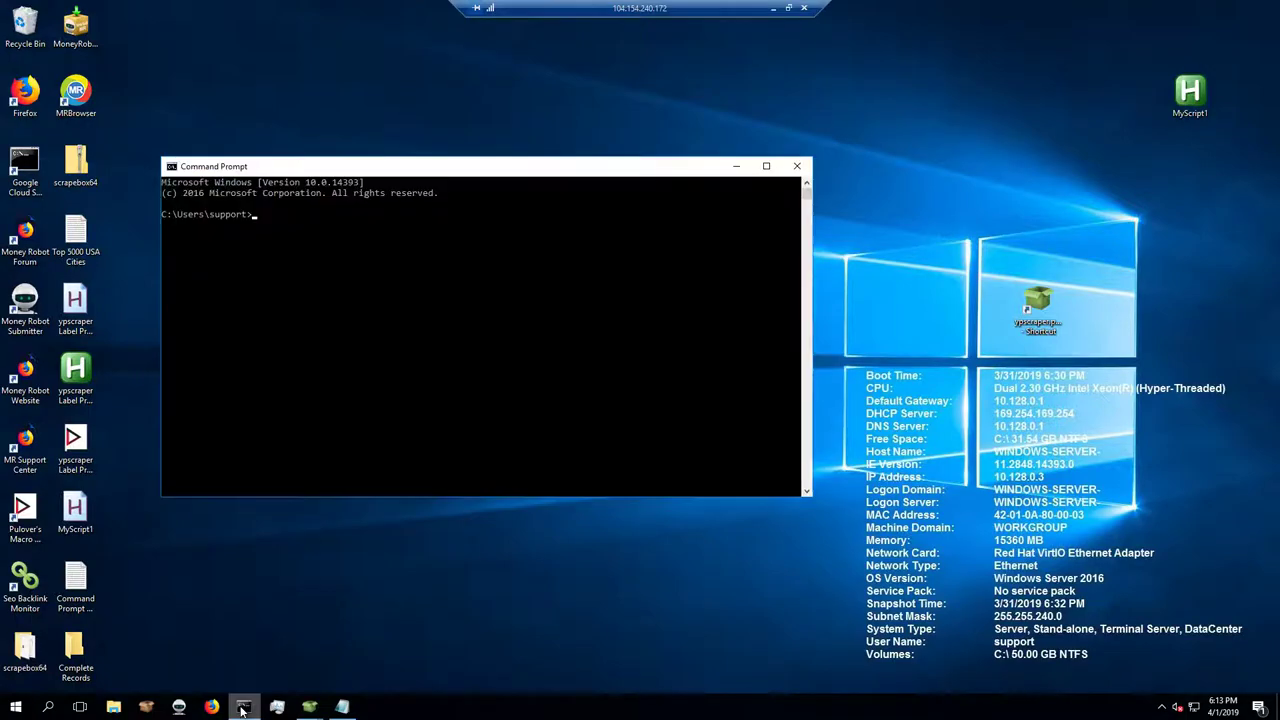
left_click(370, 362)
right_click(370, 362)
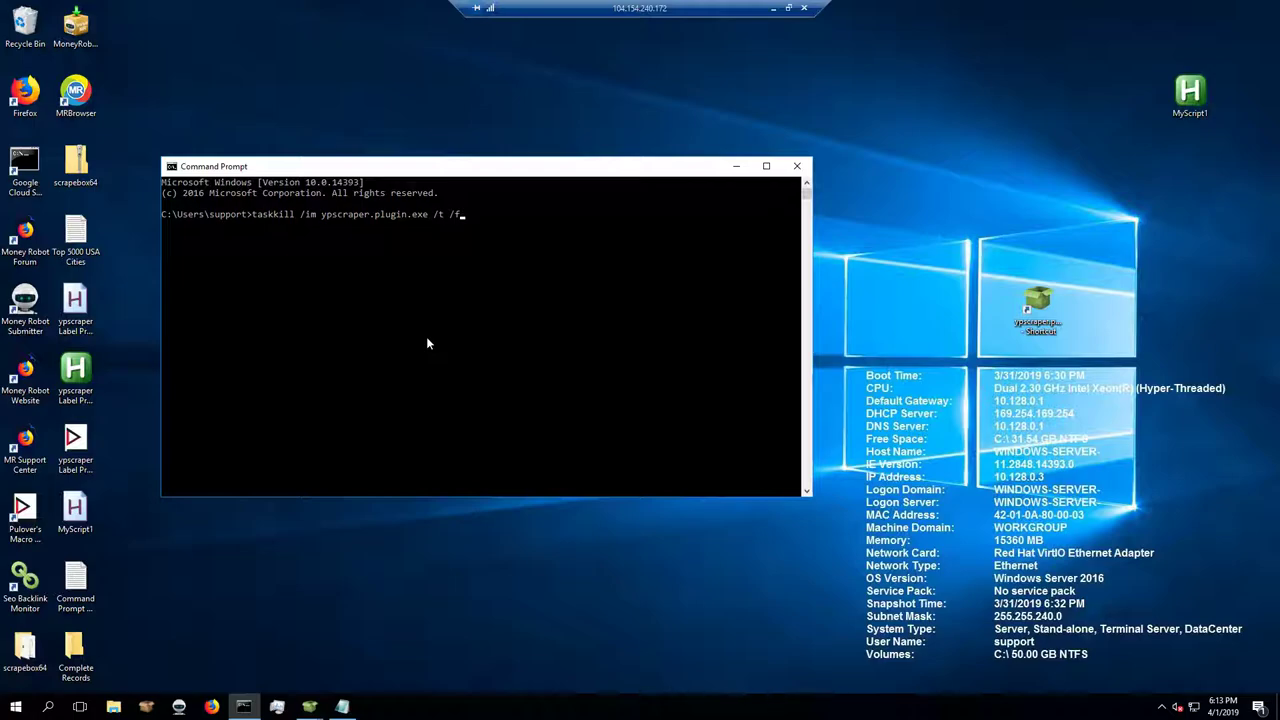
- Open the ypscraper folder within the scrapebox64 Plugins folder to locate AutoSave and Records, and minimize its window
double_click(22, 650)
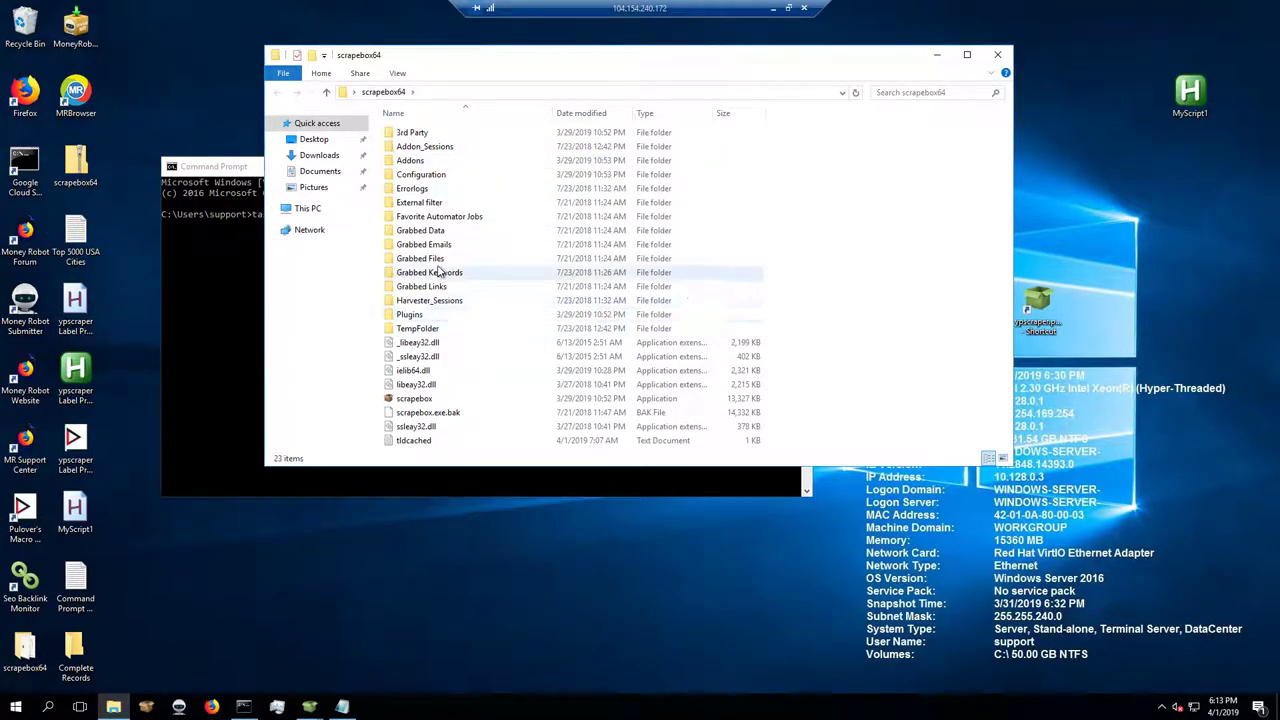
double_click(418, 314)
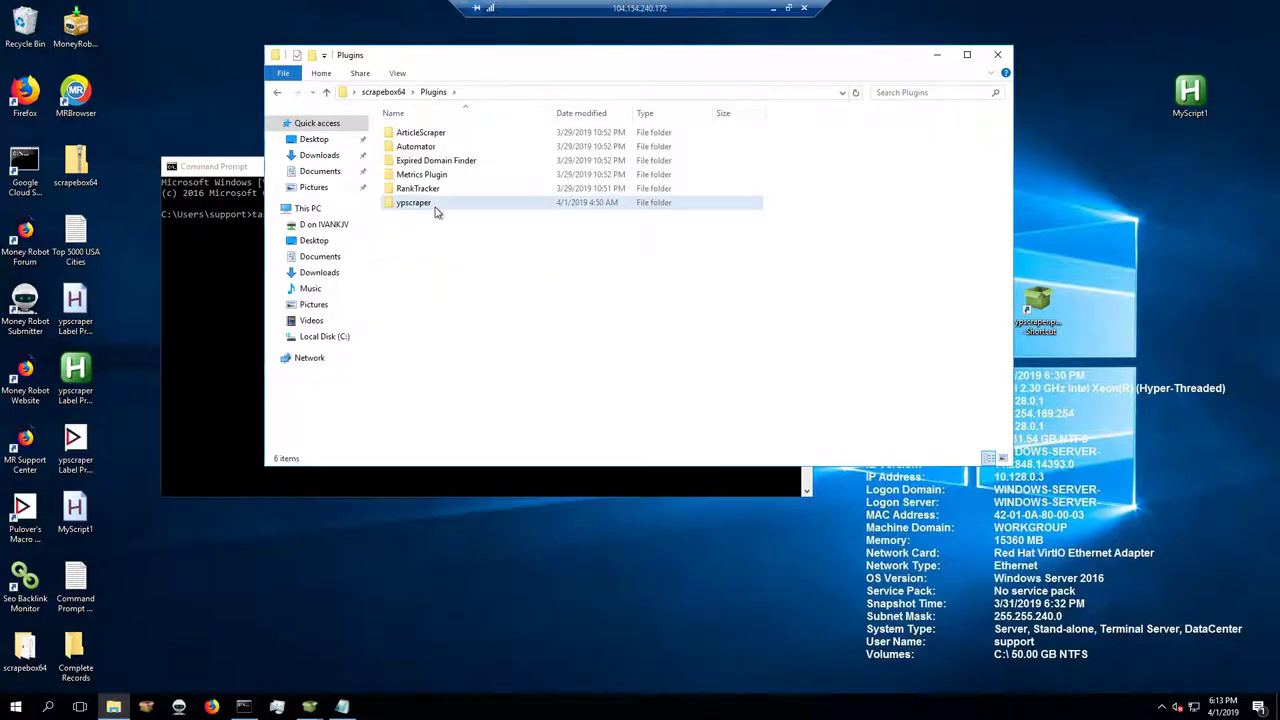
double_click(436, 208)
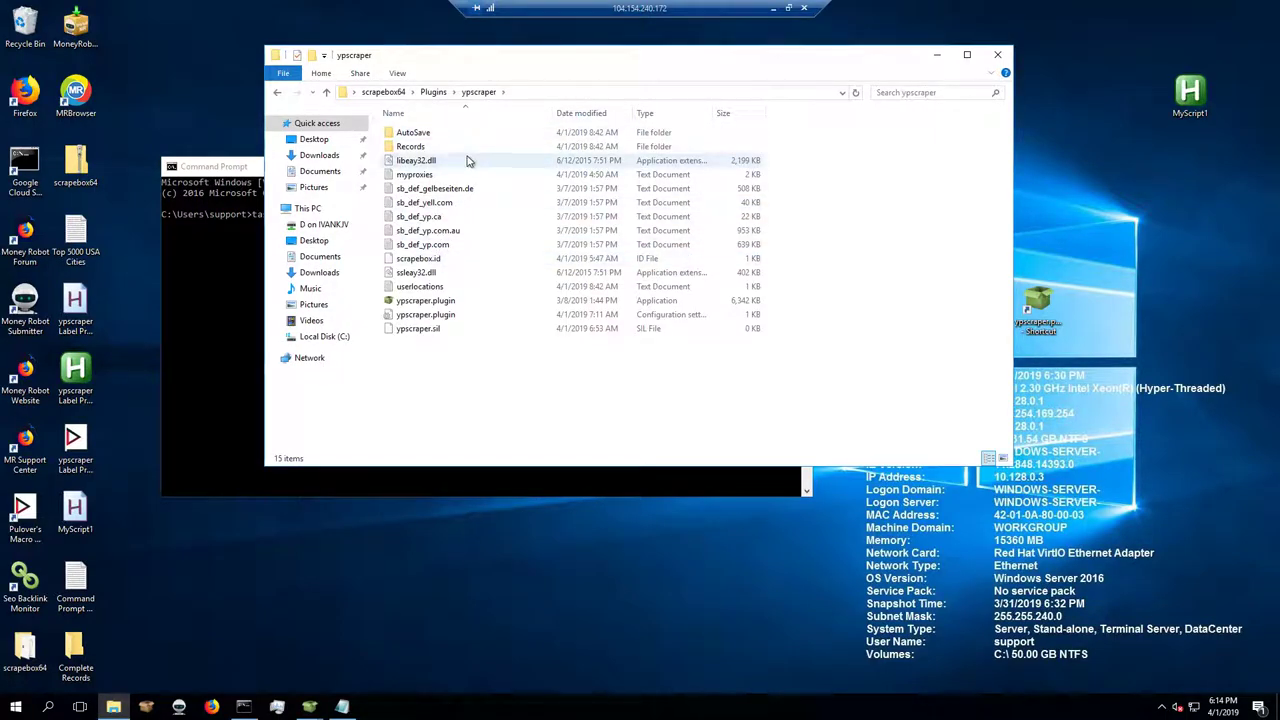
mouse_move(464, 149)
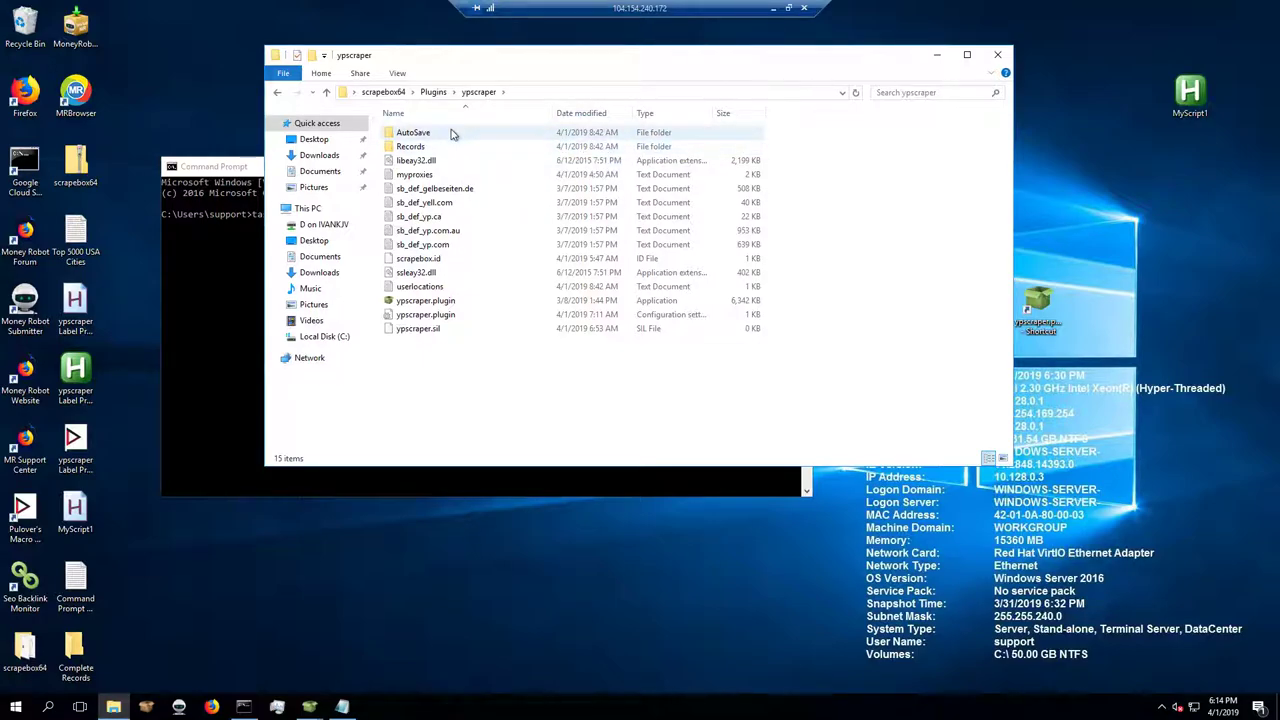
left_click(934, 58)
- Run the taskkill command to end all ypscraper.plugin.exe processes and minimize Command Prompt
left_click(475, 228)
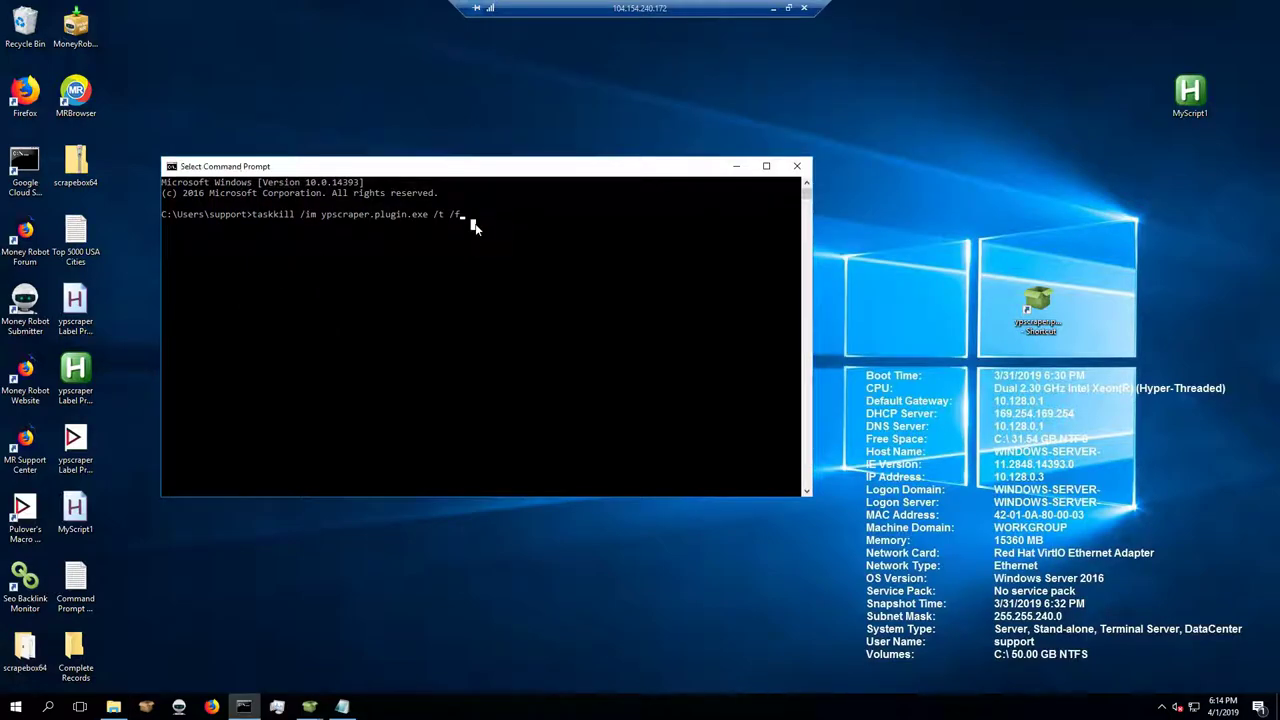
key("Return")
left_click(478, 216)
key("Return")
key("Return")
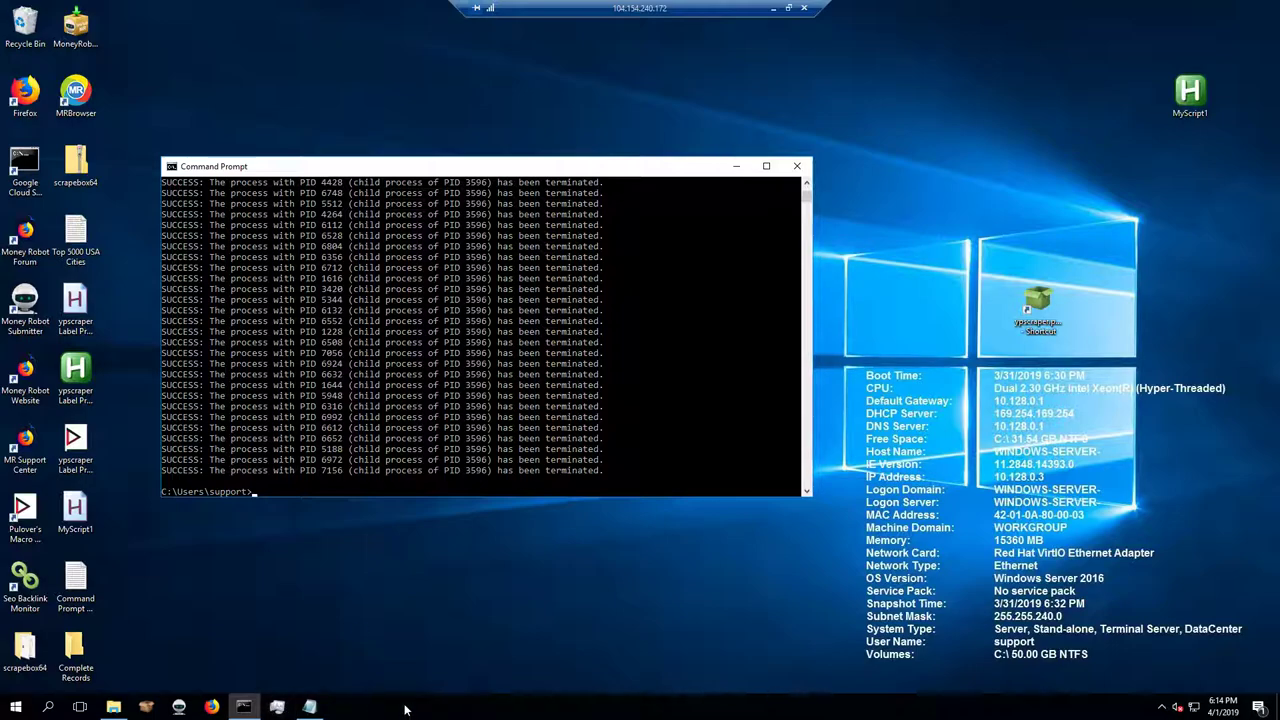
left_click(736, 167)
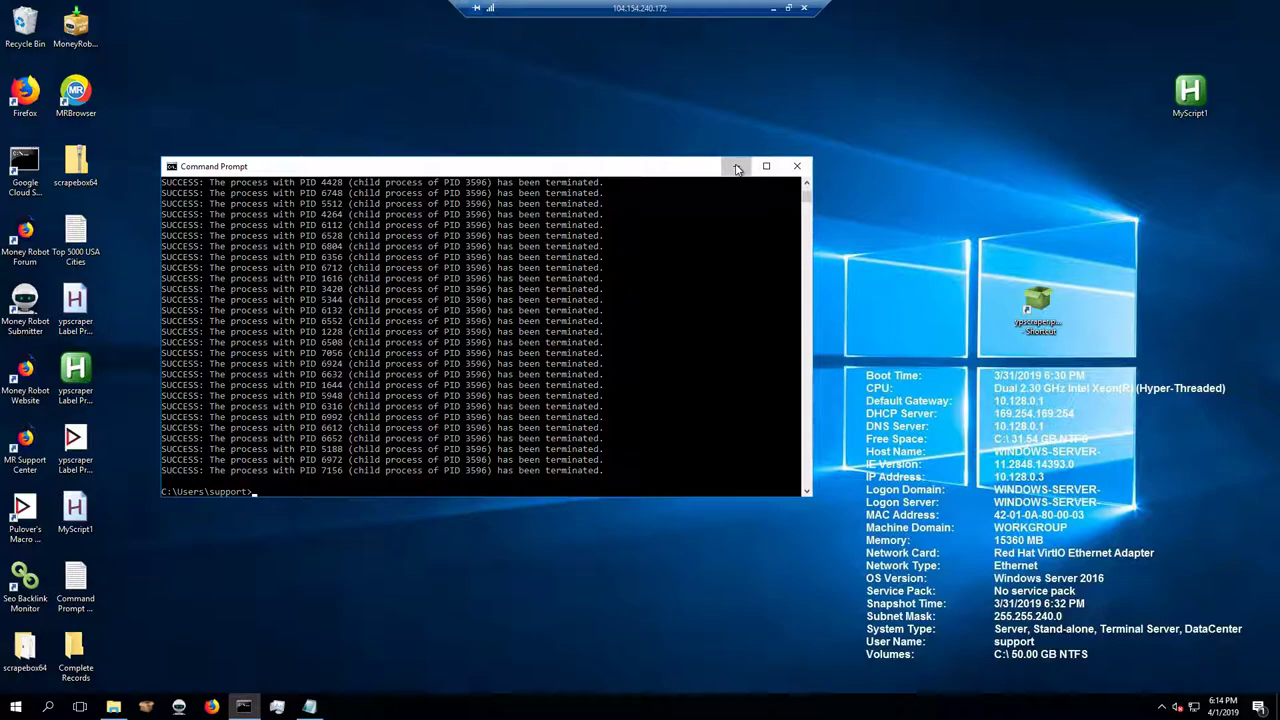
- Bring back the ypscraper folder and open its AutoSave subfolder to check the scraped text files
left_click(115, 710)
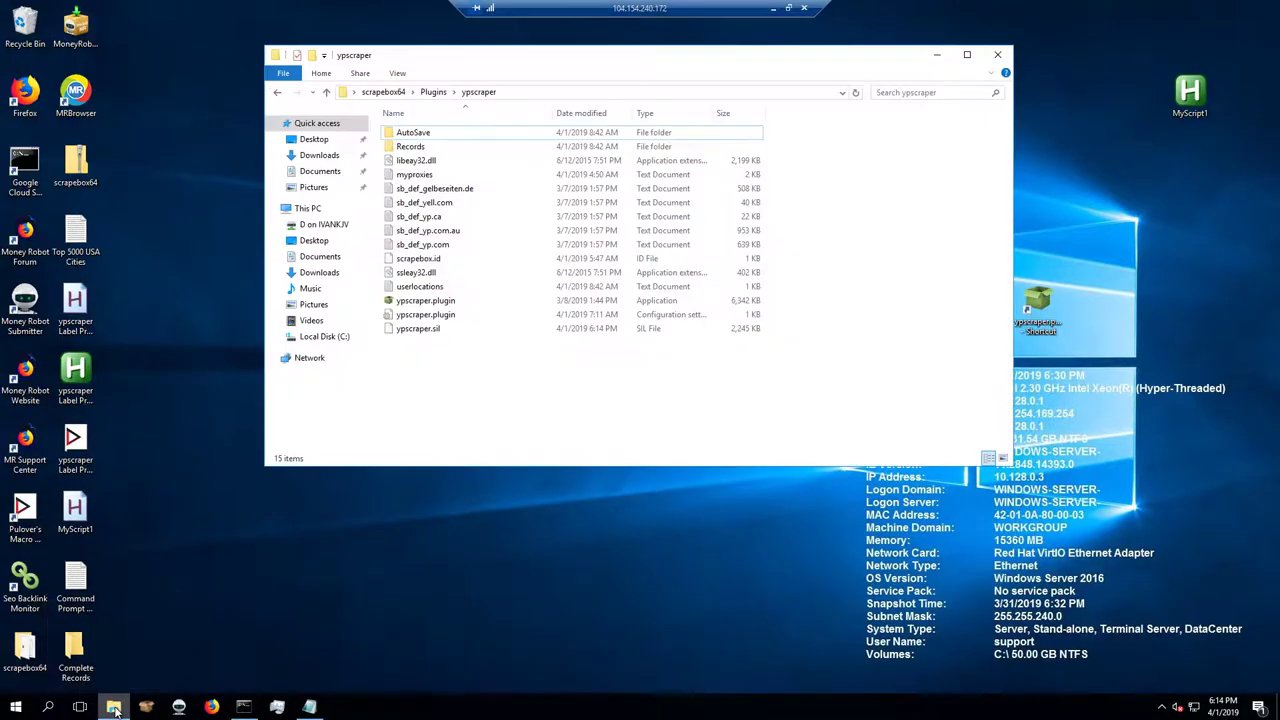
double_click(450, 138)
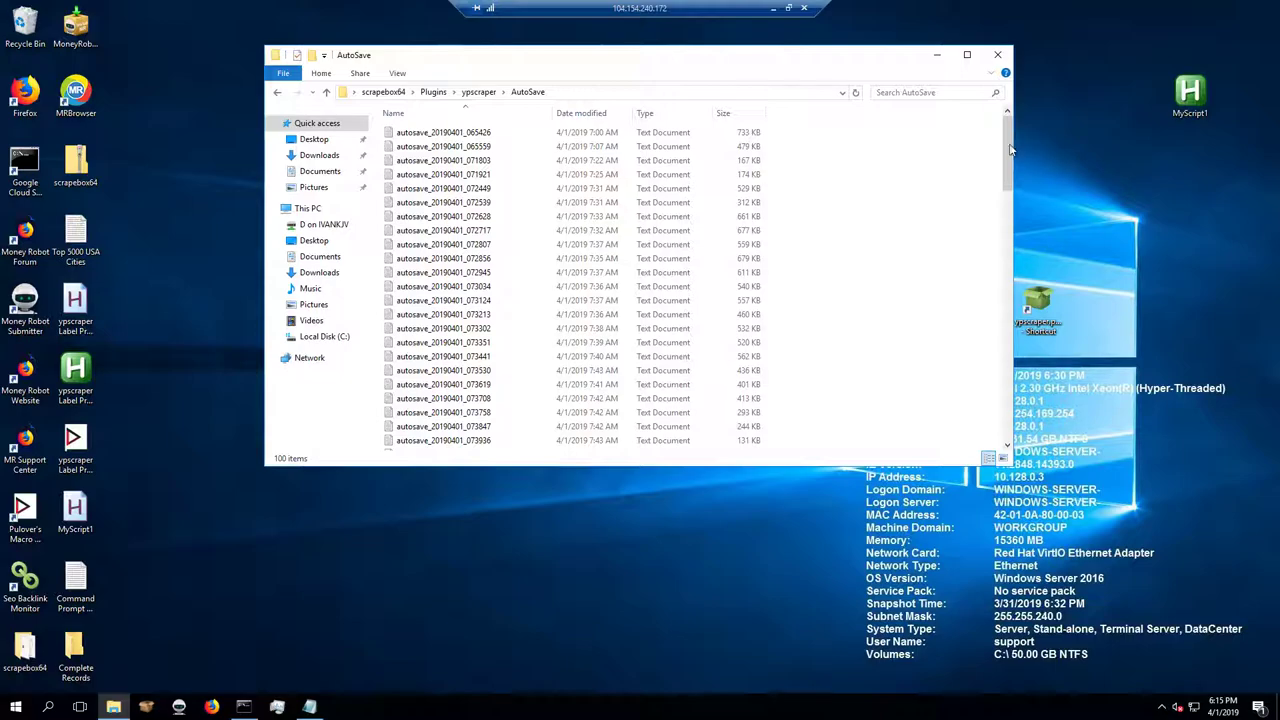
scroll(992, 281, "down", 1)
scroll(992, 281, "up", 1)
- Open the Complete Records folder on the desktop and create a new folder named Podiatrist in it
left_click(76, 652)
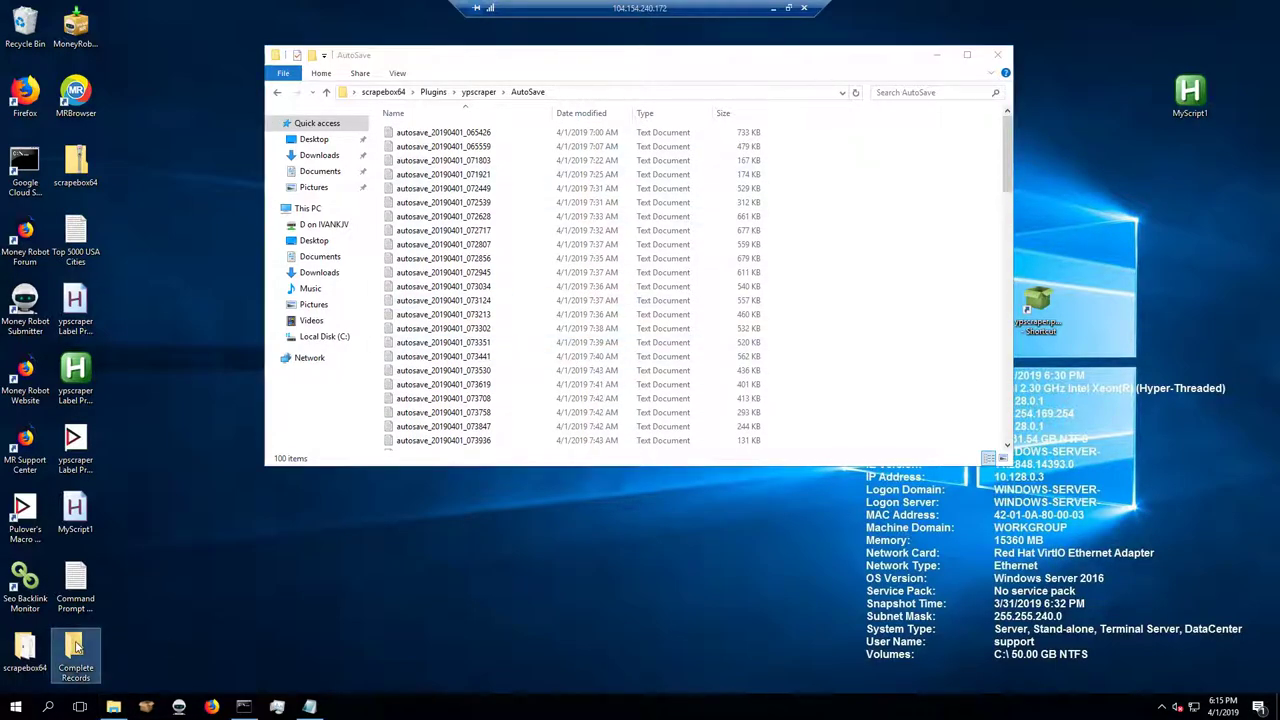
right_click(470, 216)
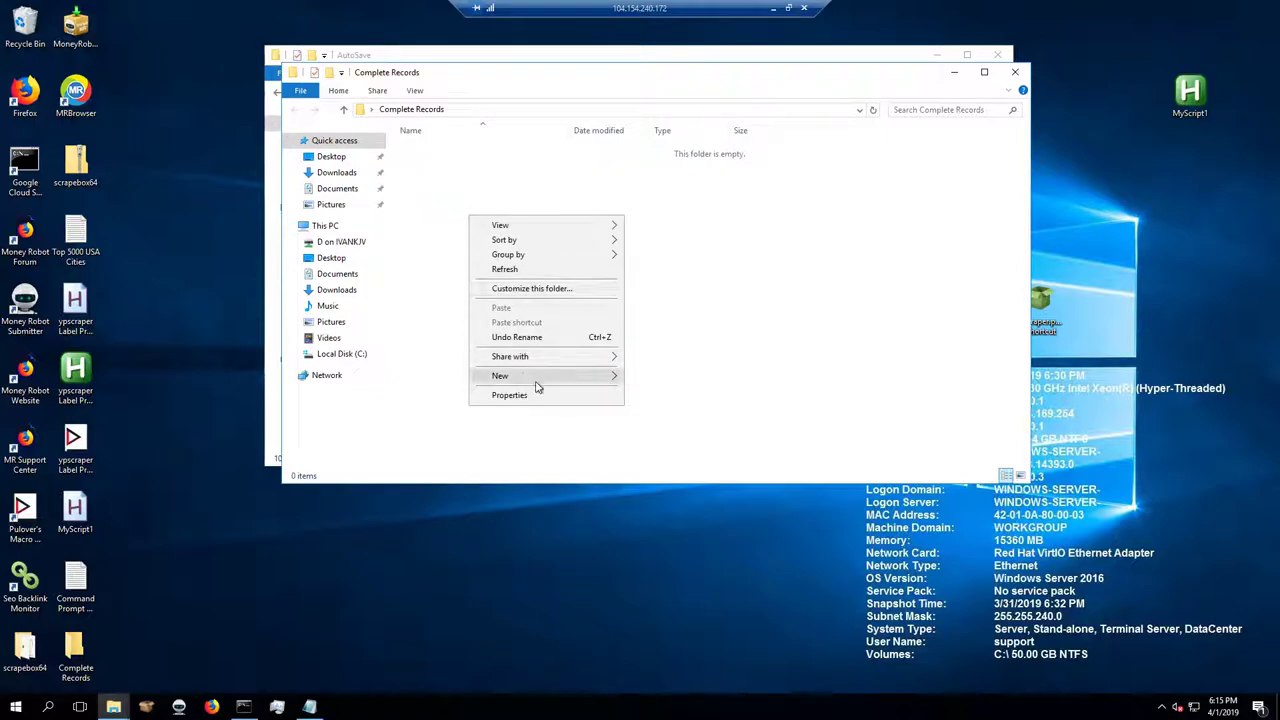
mouse_move(560, 383)
left_click(670, 378)
type("F")
key("BackSpace")
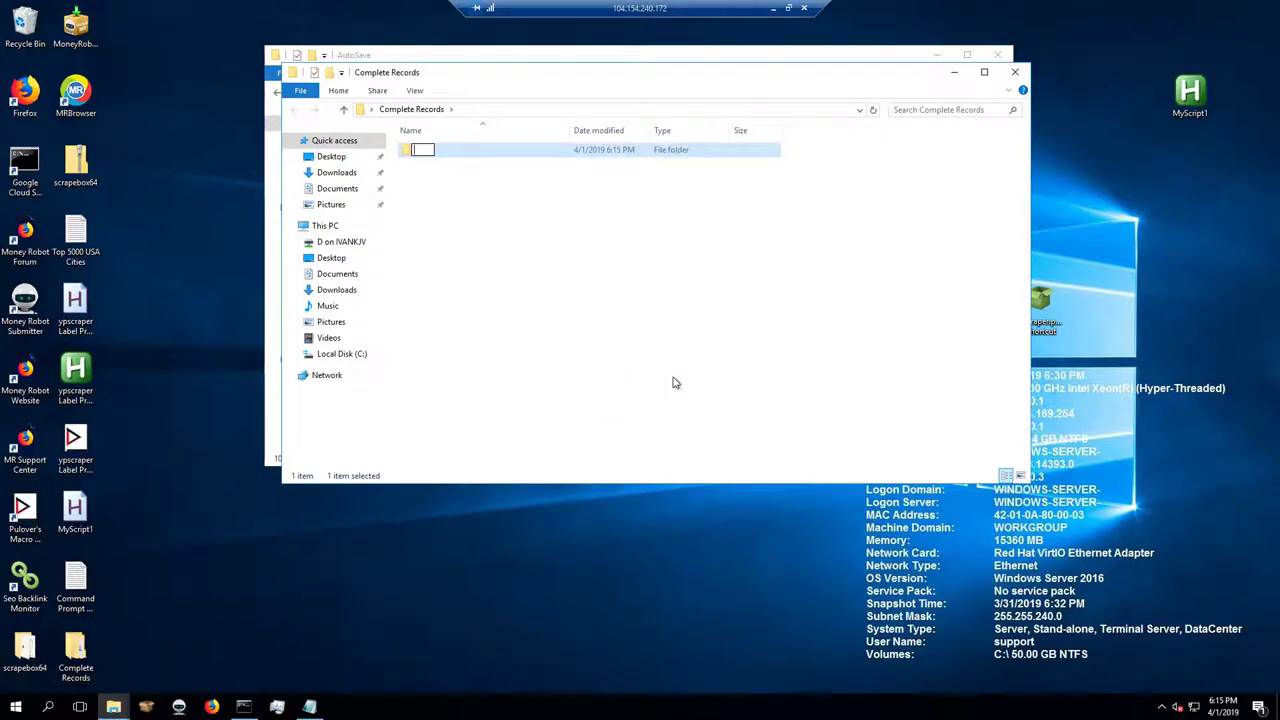
type("Podiatrist")
key("Return")
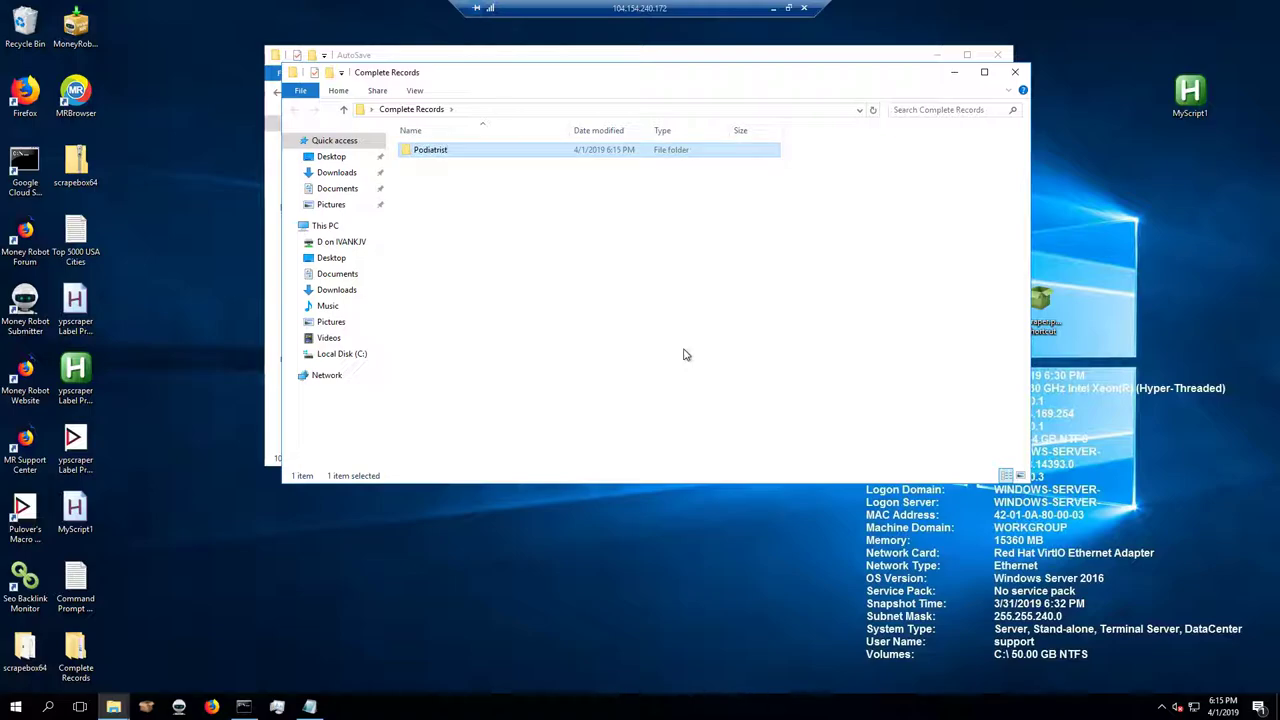
- Open the Podiatrist folder and move all autosave text files from the AutoSave folder into it
double_click(447, 152)
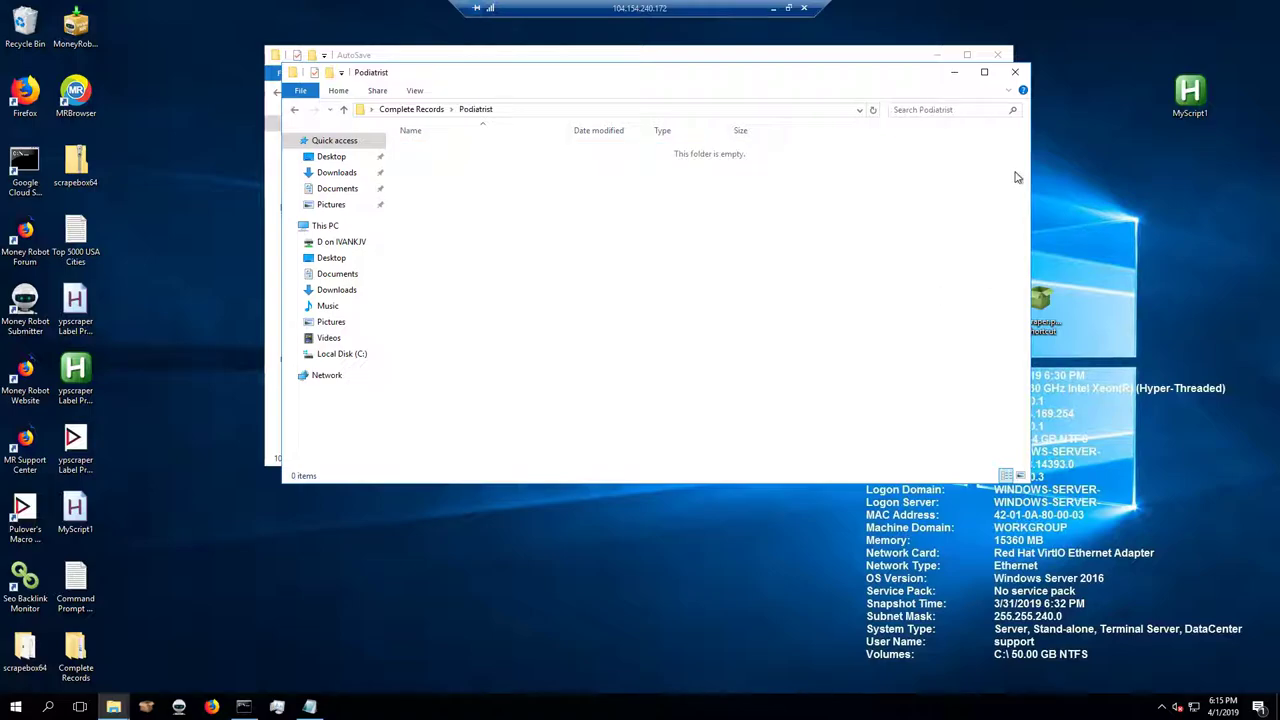
left_click_drag(808, 88, 803, 250)
left_click(781, 197)
key("ctrl+a")
left_click_drag(668, 214, 677, 534)
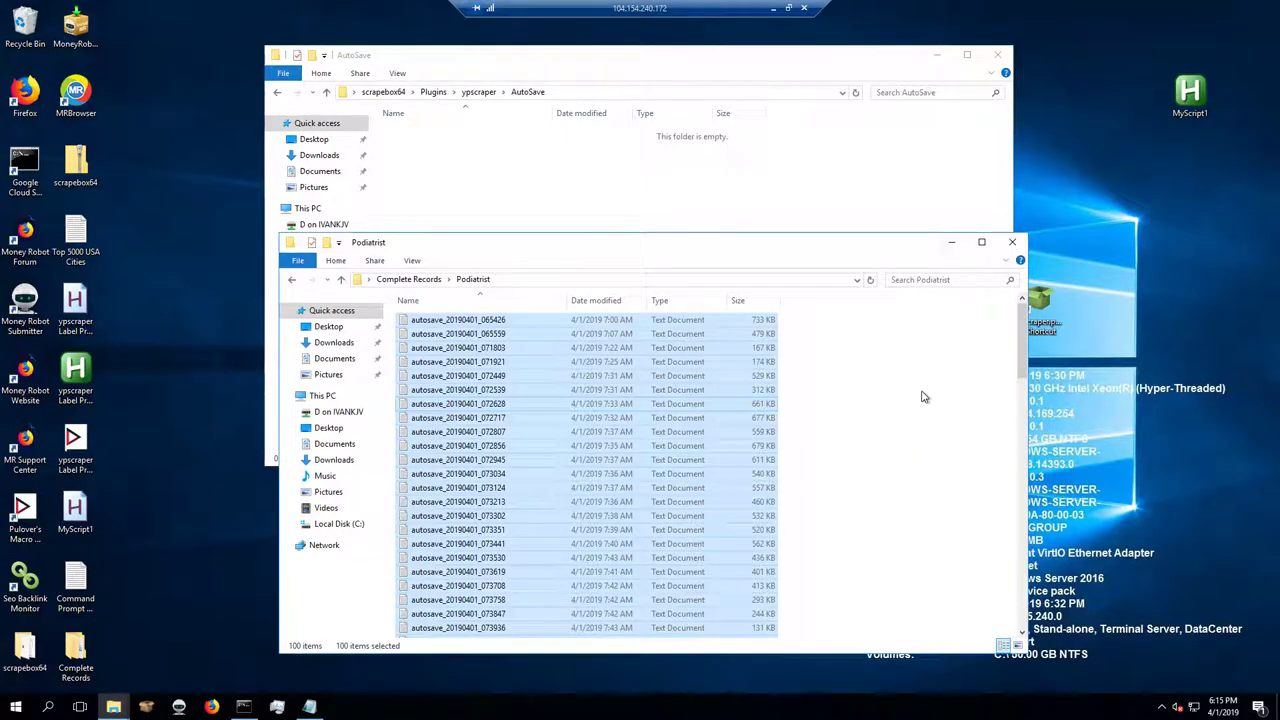
- Go up to the ypscraper folder, open its Records folder and search it for .txt files
left_click(910, 140)
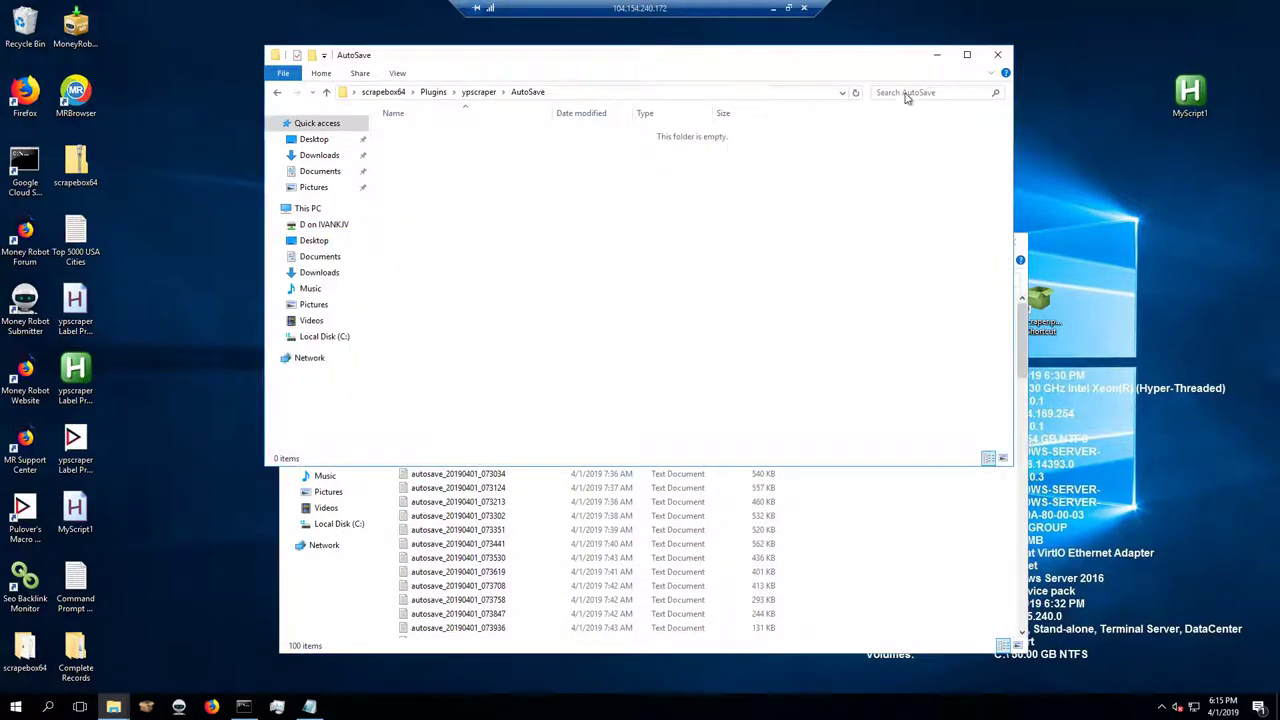
left_click(478, 91)
left_click(425, 147)
double_click(425, 147)
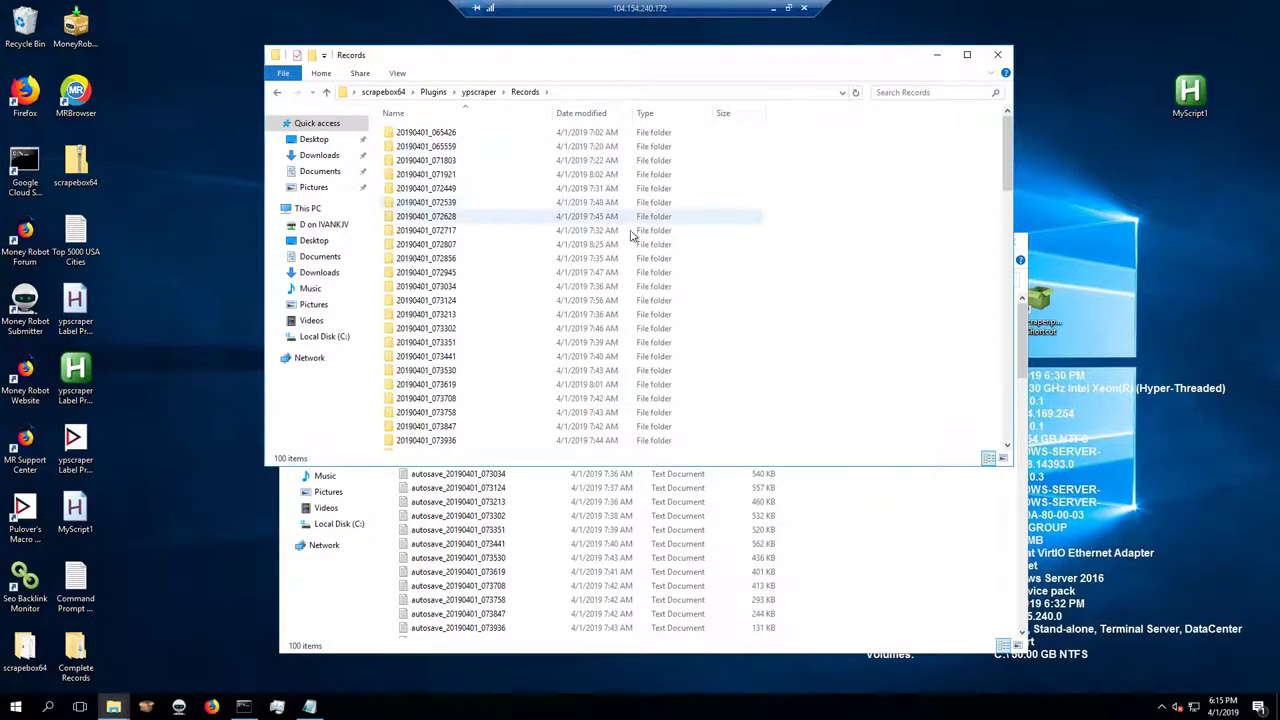
left_click(907, 91)
type(".txt")
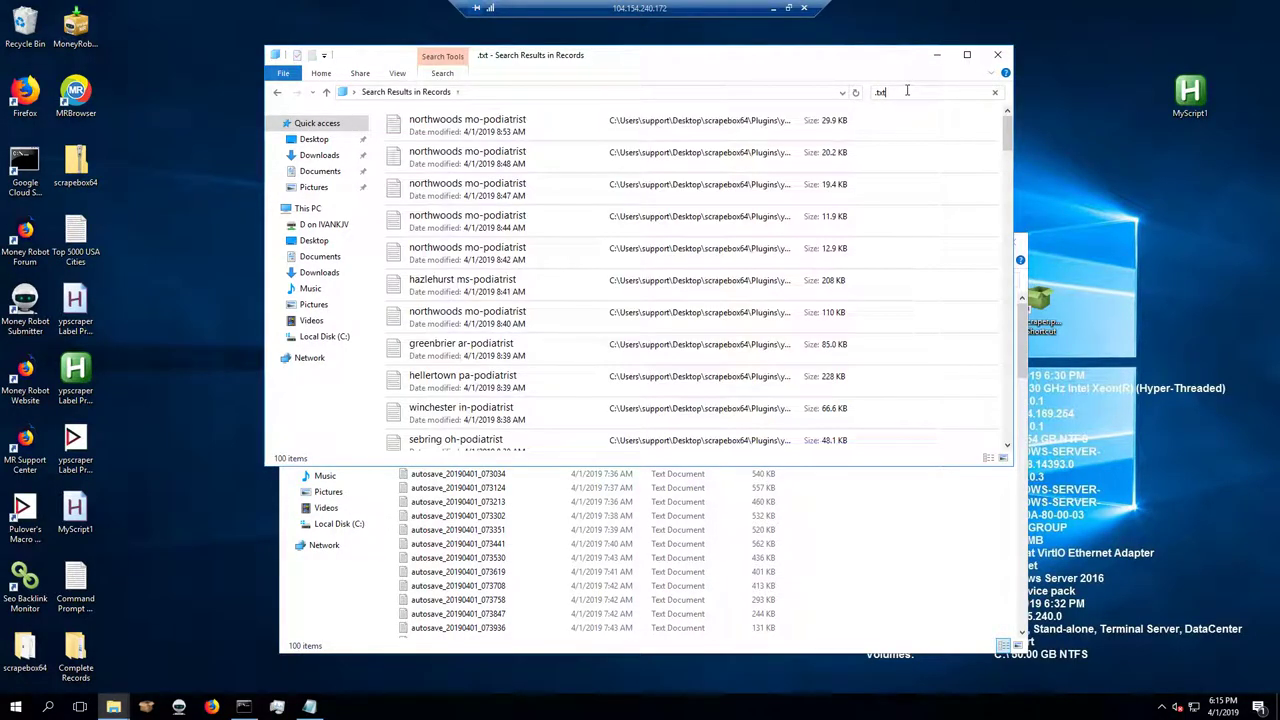
- Select all text files found in Records and move them into the Podiatrist folder
left_click(830, 257)
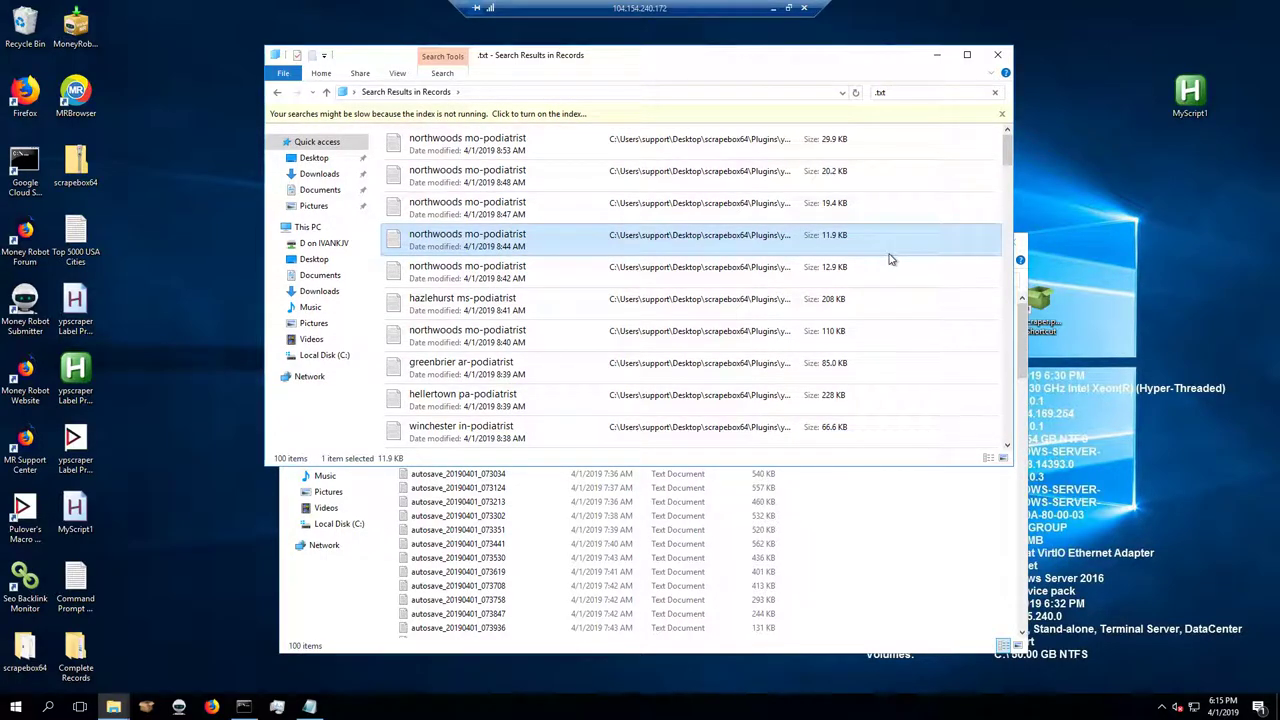
key("ctrl+a")
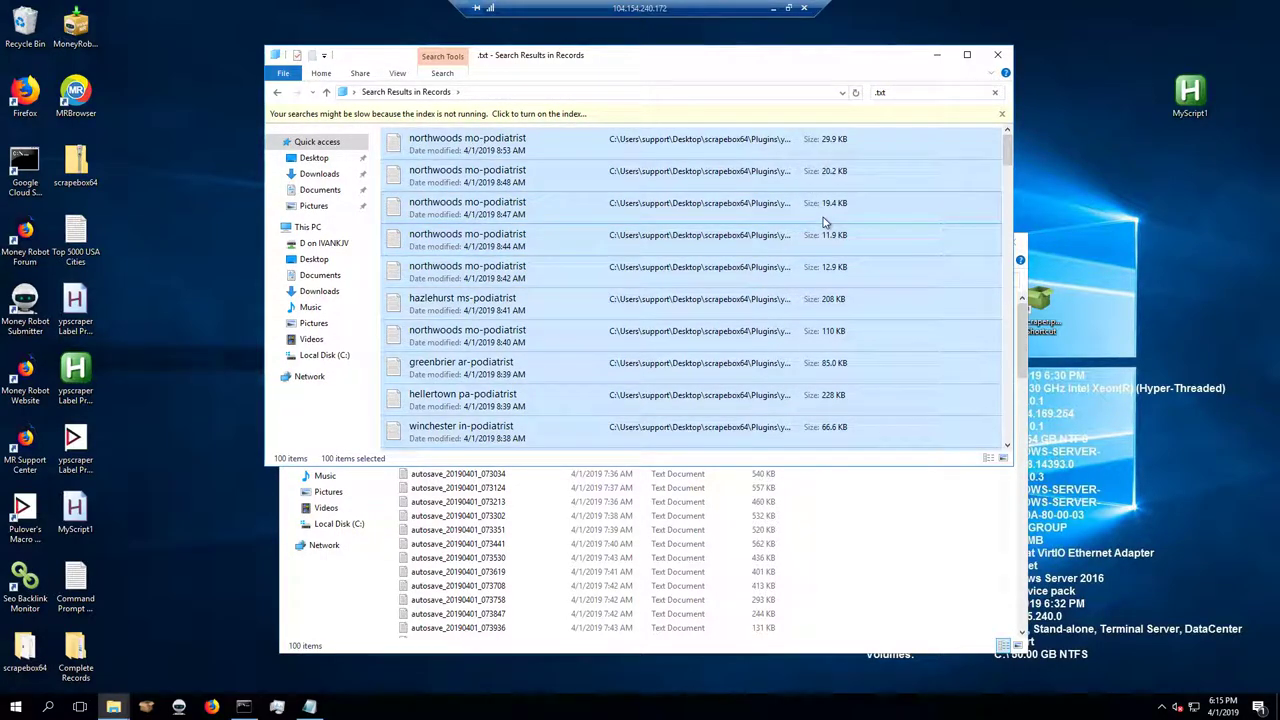
left_click_drag(823, 217, 880, 547)
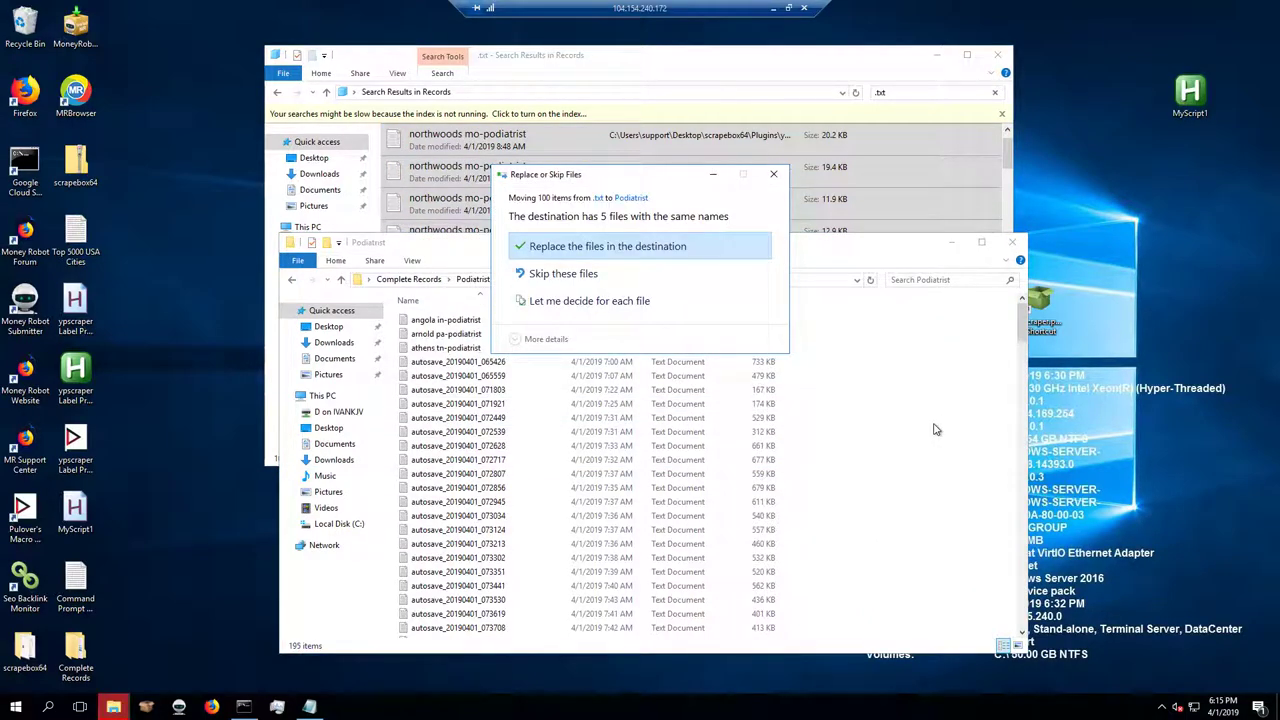
left_click(633, 302)
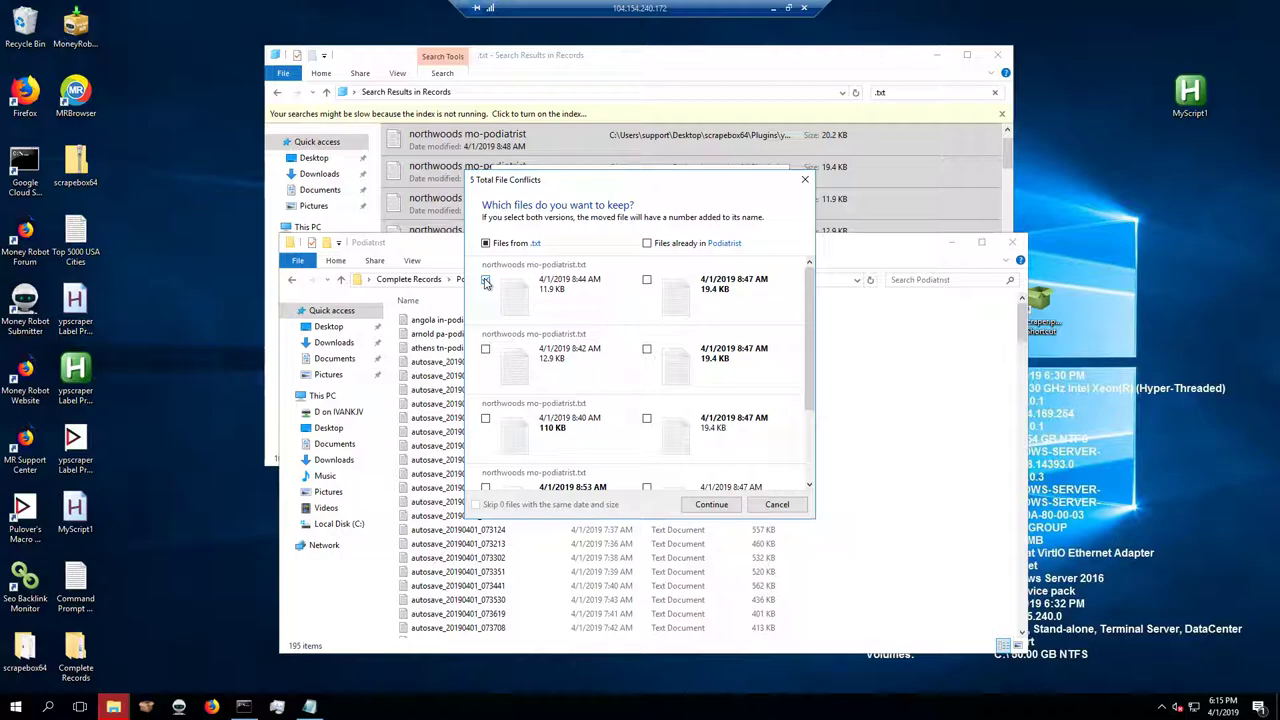
left_click(486, 281)
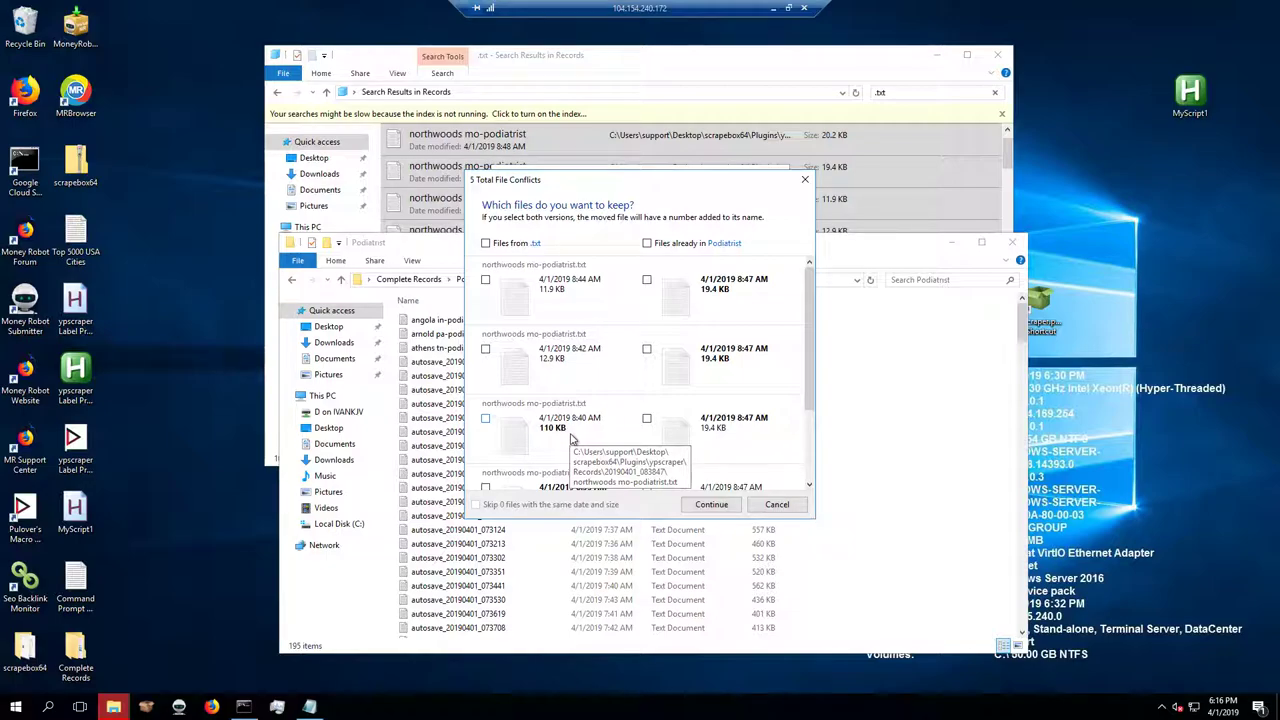
left_click_drag(815, 309, 805, 380)
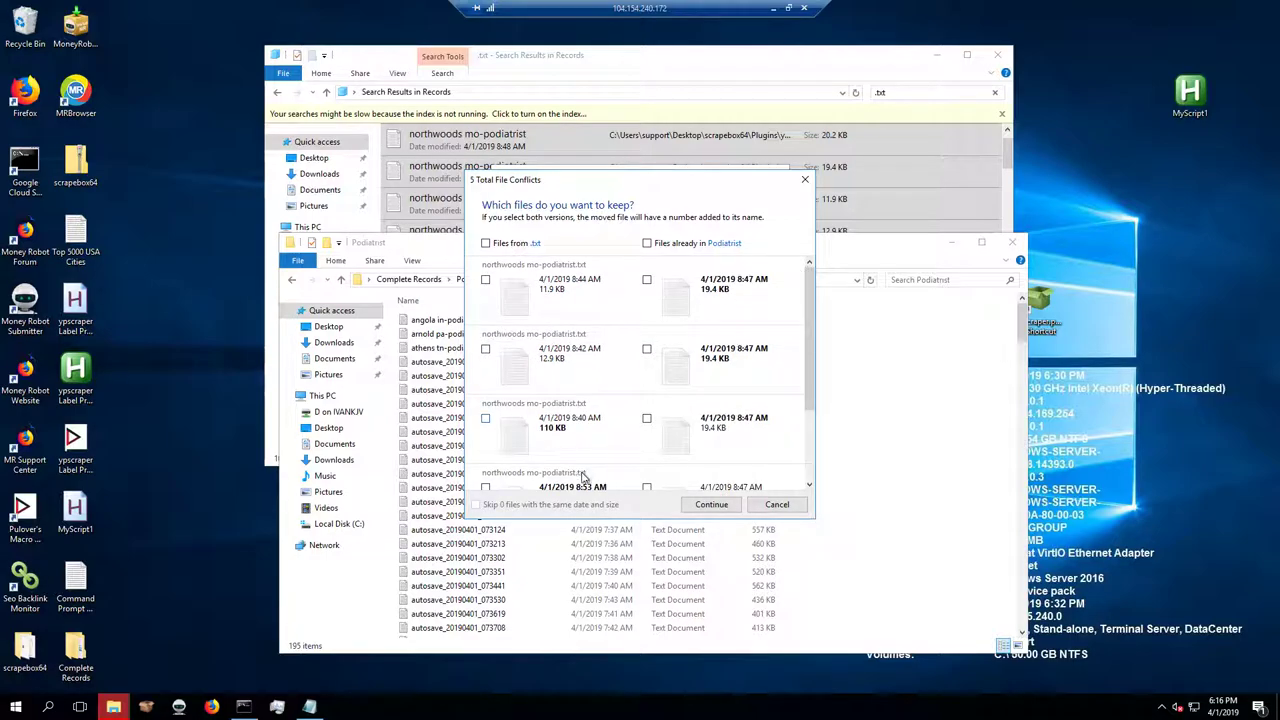
left_click(486, 243)
left_click(777, 504)
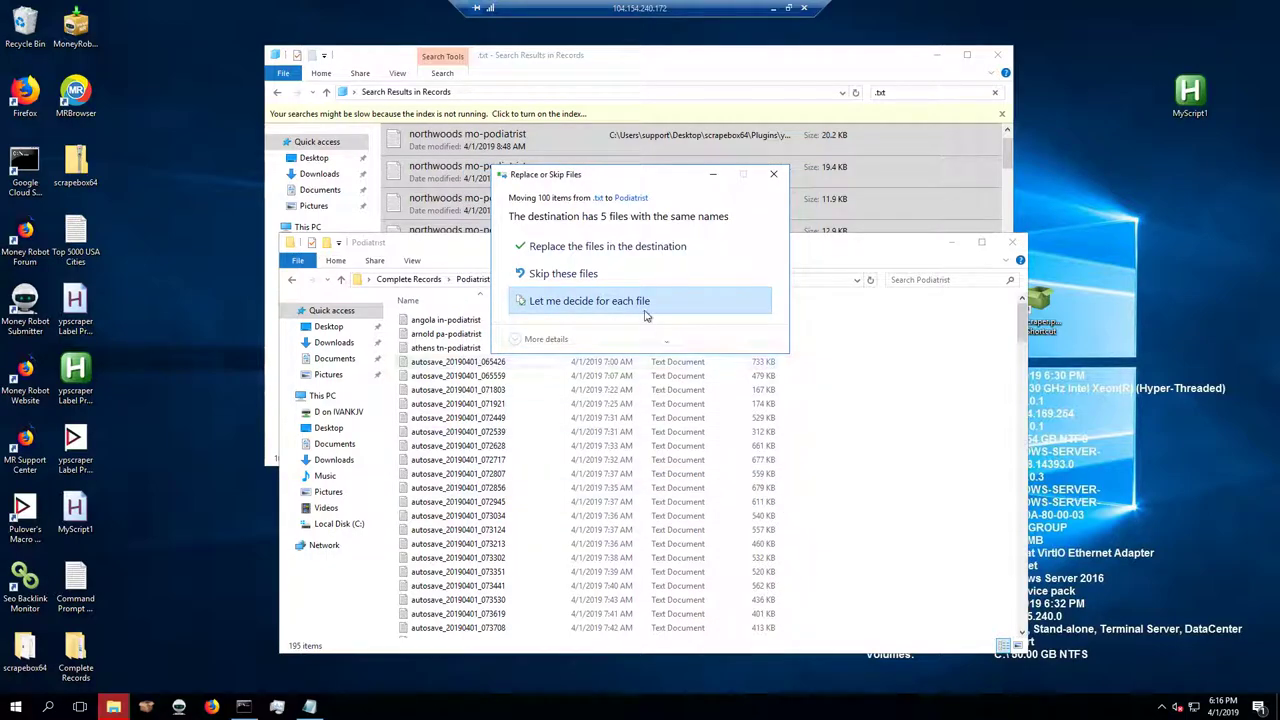
- Replace the same-named files in the Podiatrist folder with the ones moved from Records and clear the selection
left_click(626, 256)
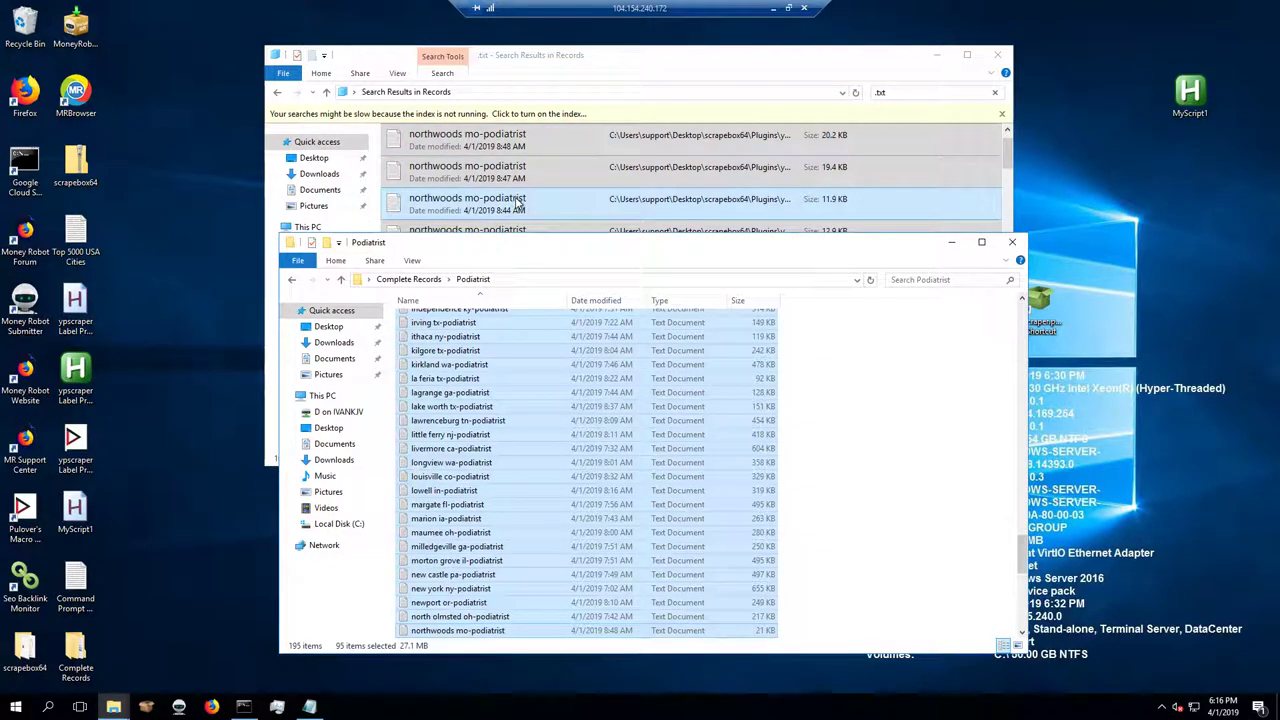
left_click(866, 456)
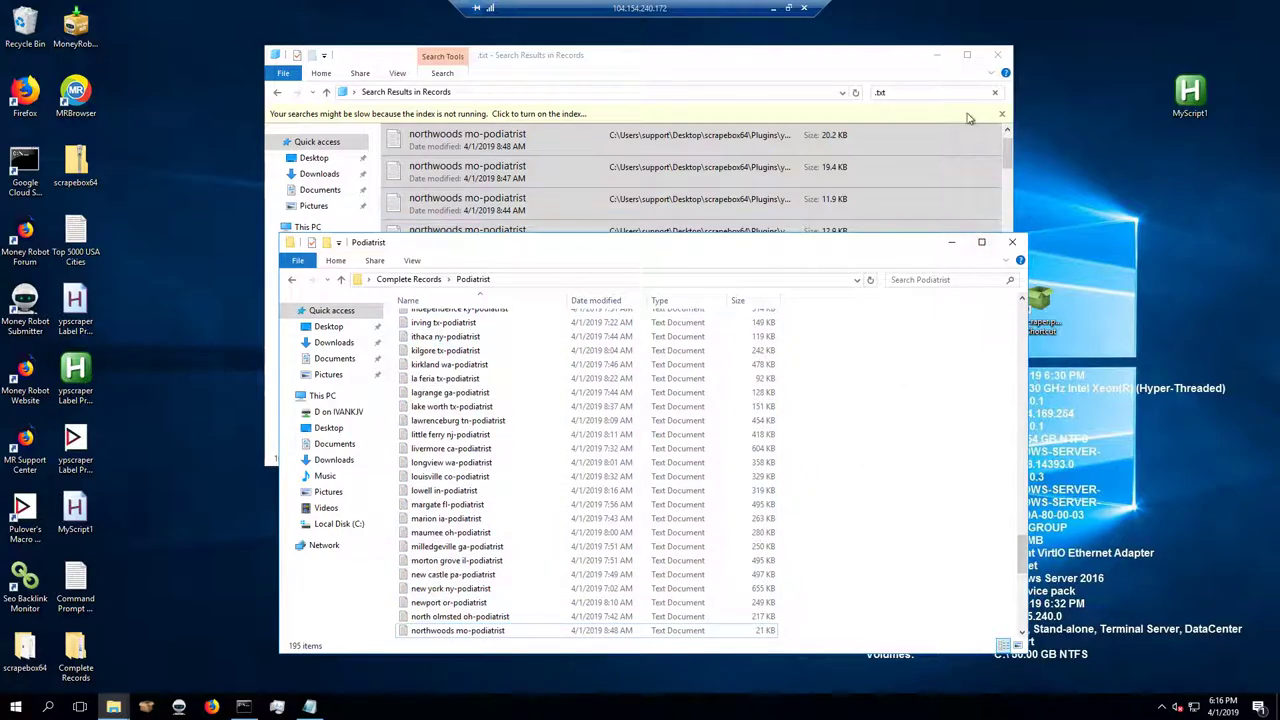
left_click(823, 216)
key("ctrl+a")
right_click(822, 213)
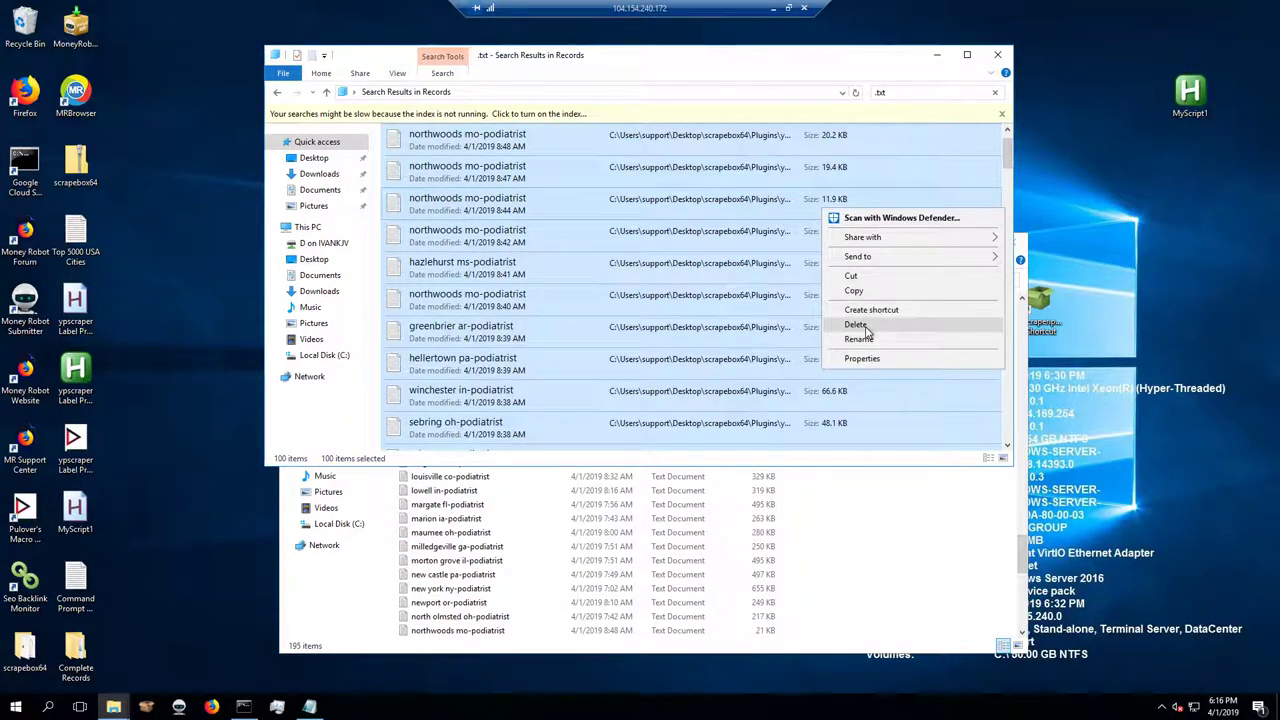
left_click(946, 81)
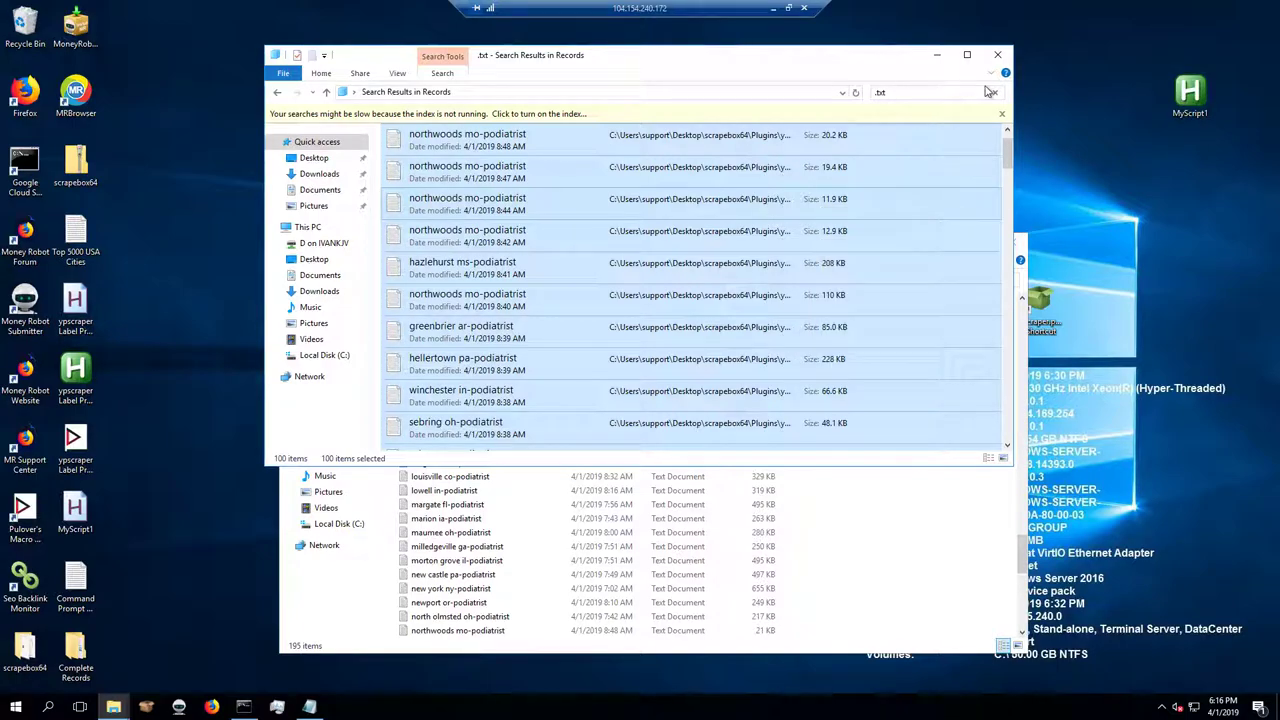
- Clear the .txt search, delete all subfolders in the Records folder and close its window
left_click(991, 92)
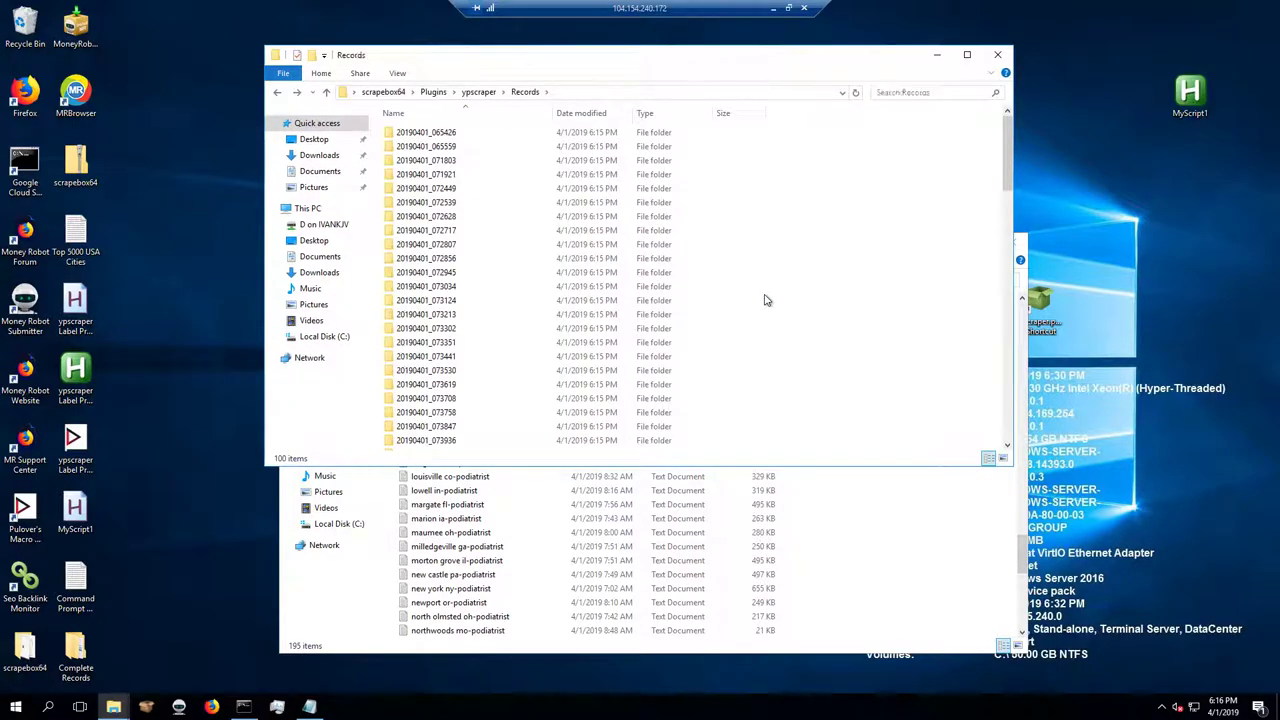
key("ctrl+a")
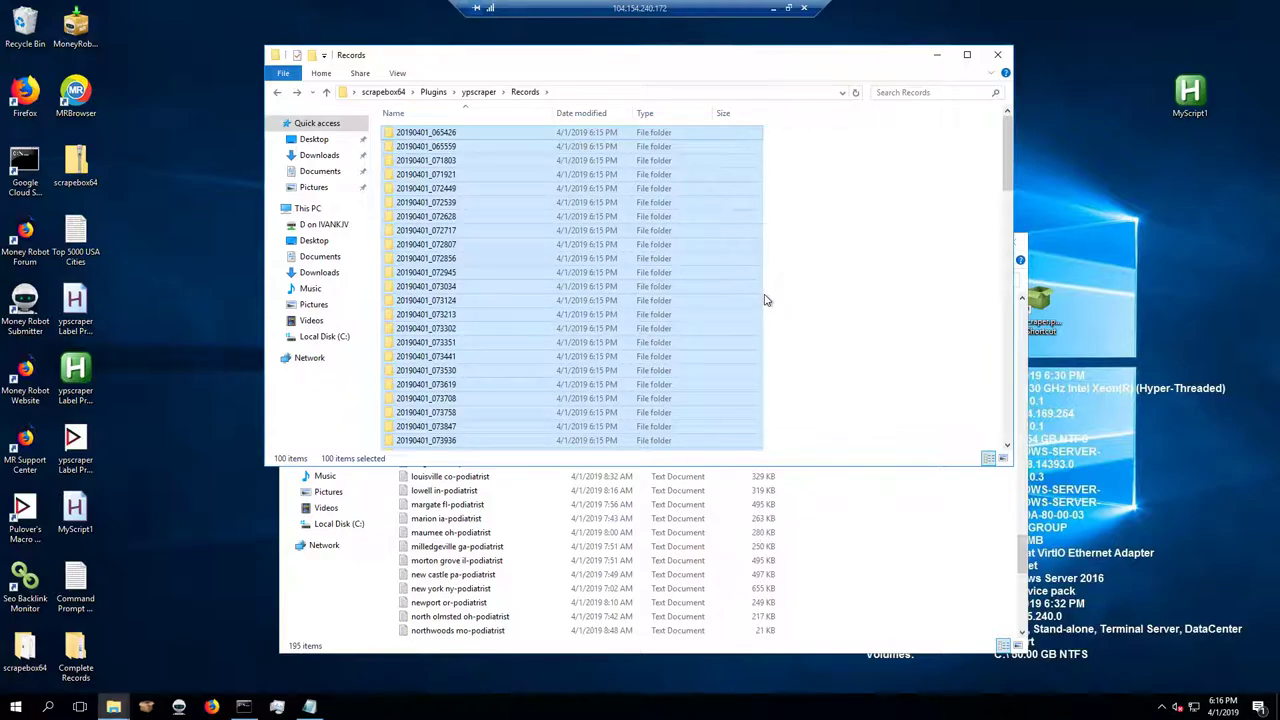
key("Delete")
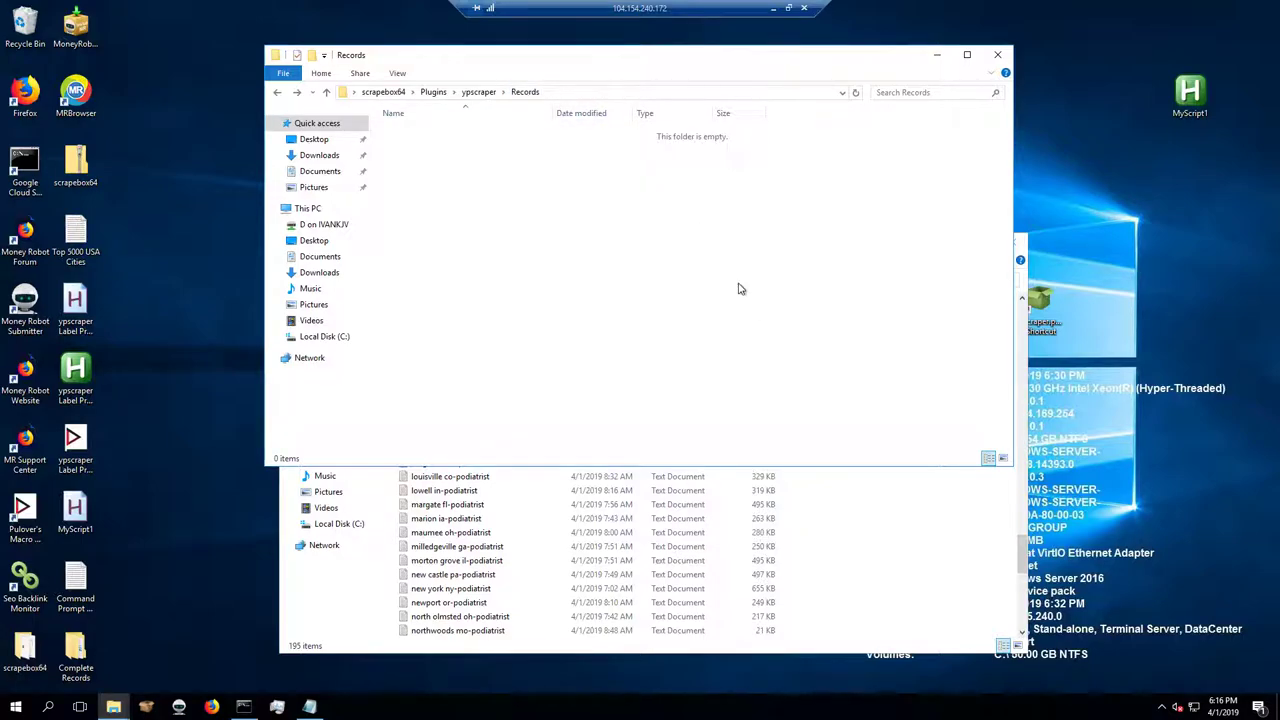
left_click(1001, 59)
- Look through the files in the Podiatrist folder, copy the folder's path and minimize its window
left_click_drag(1023, 547, 1005, 622)
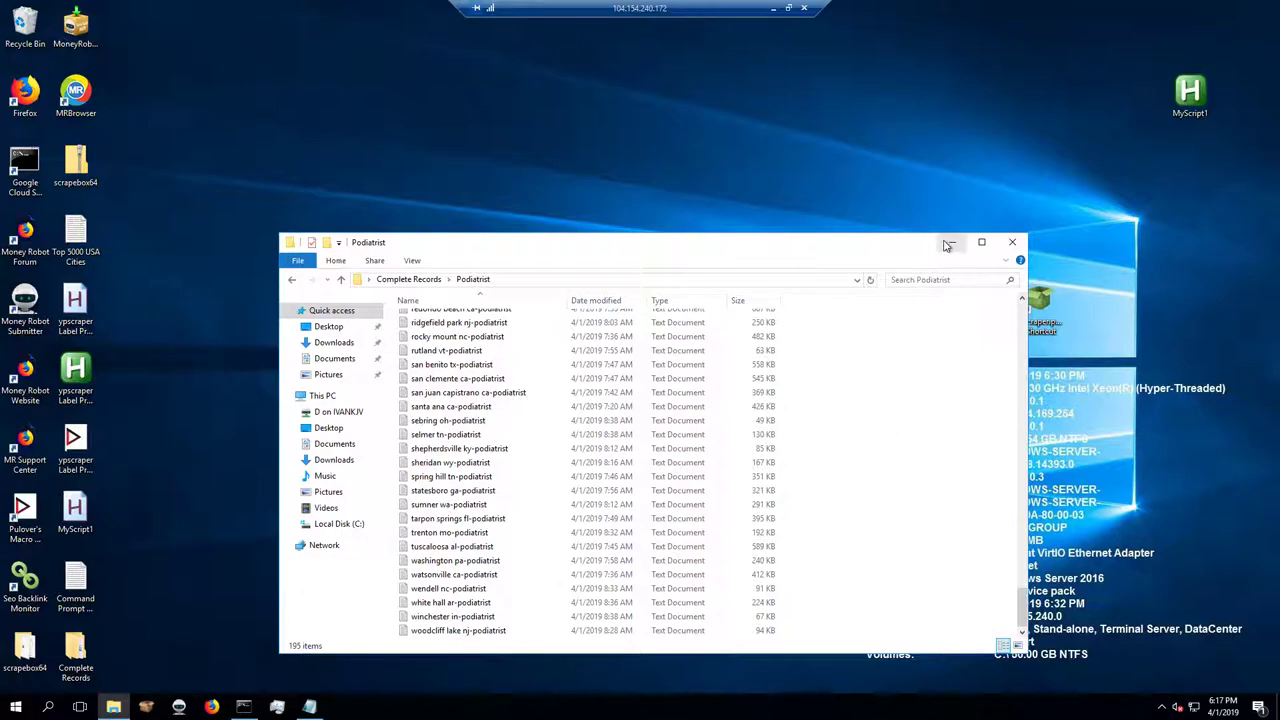
left_click_drag(898, 246, 889, 213)
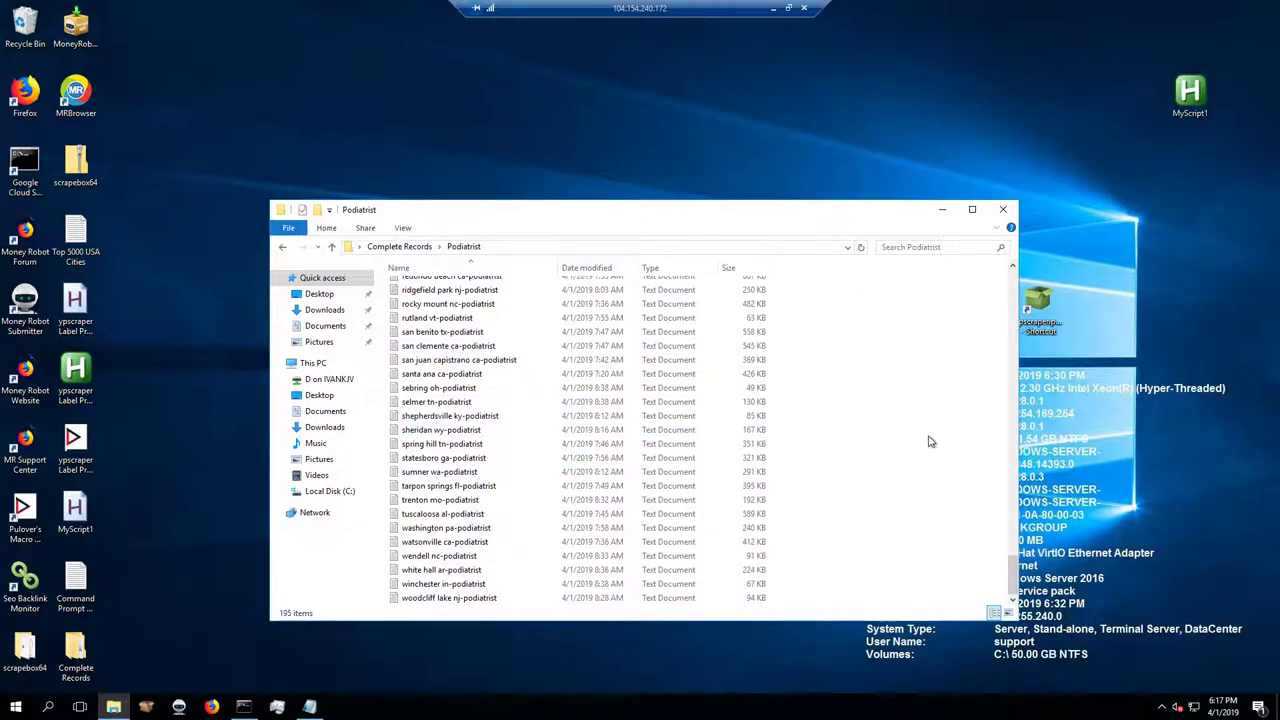
mouse_move(1012, 578)
left_mouse_down()
mouse_move(990, 346)
mouse_move(1012, 285)
mouse_move(1010, 603)
mouse_move(1011, 572)
left_mouse_up()
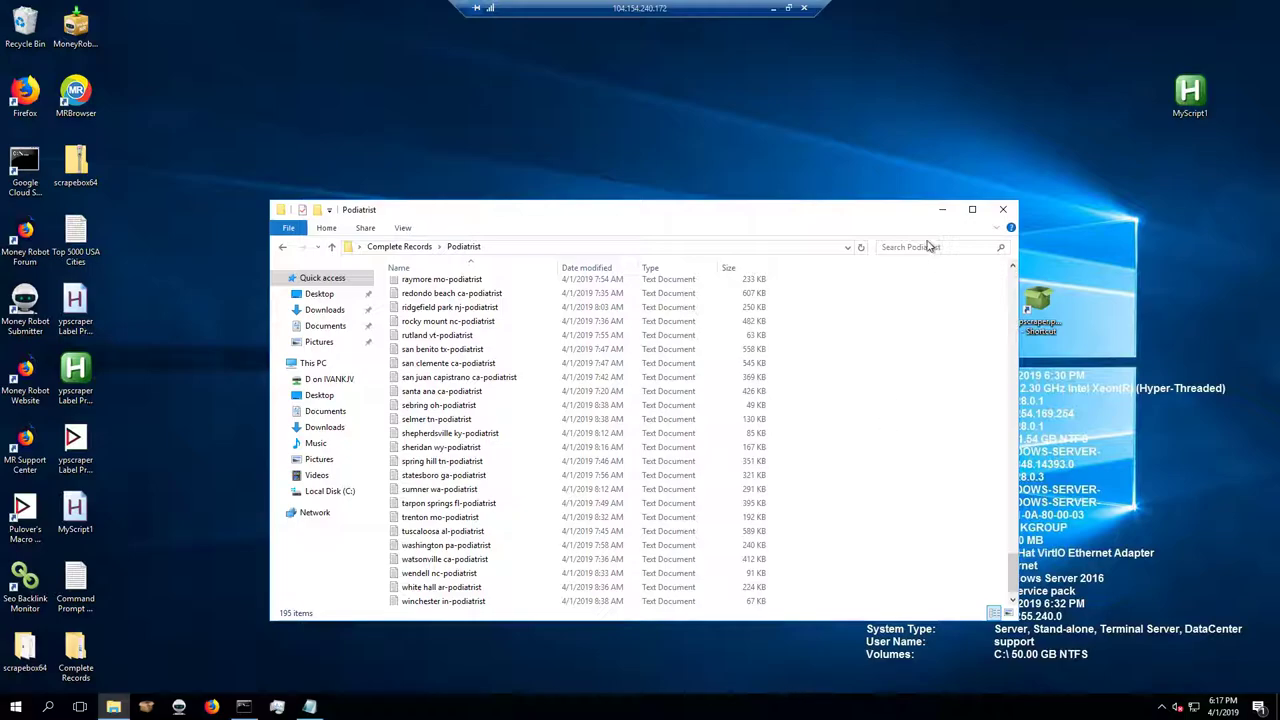
left_click(754, 246)
key("ctrl+c")
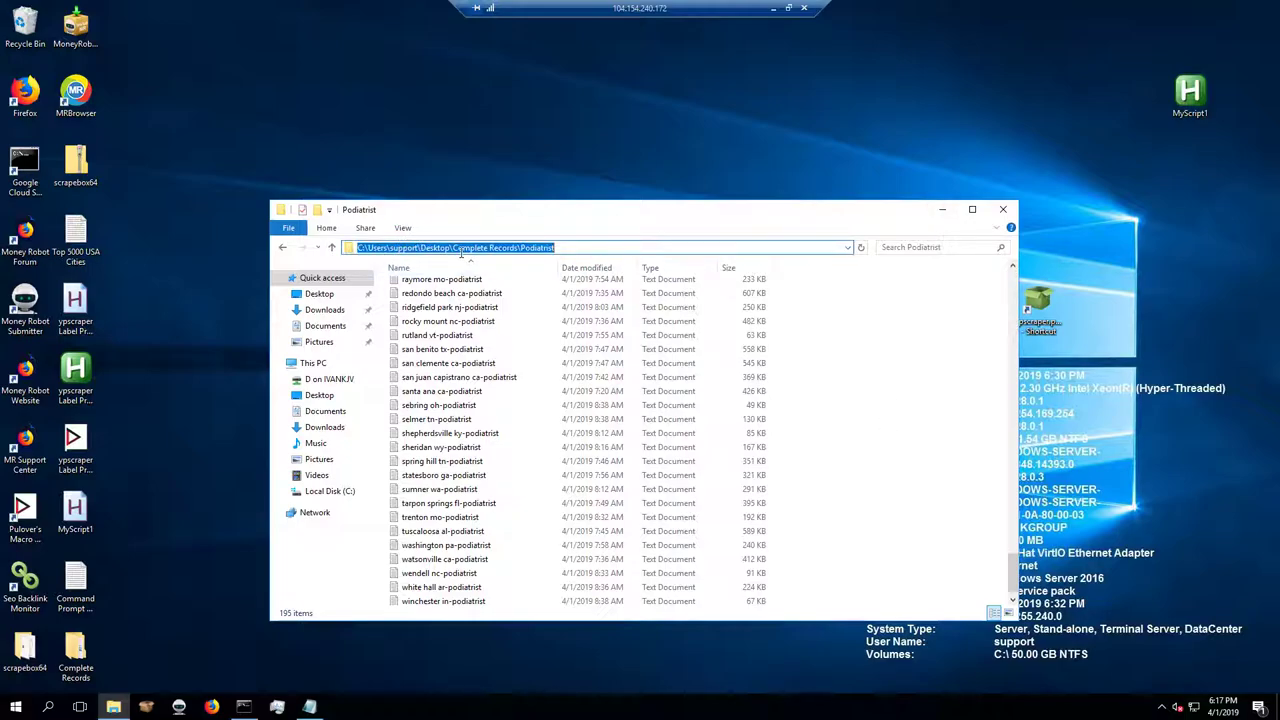
key("Escape")
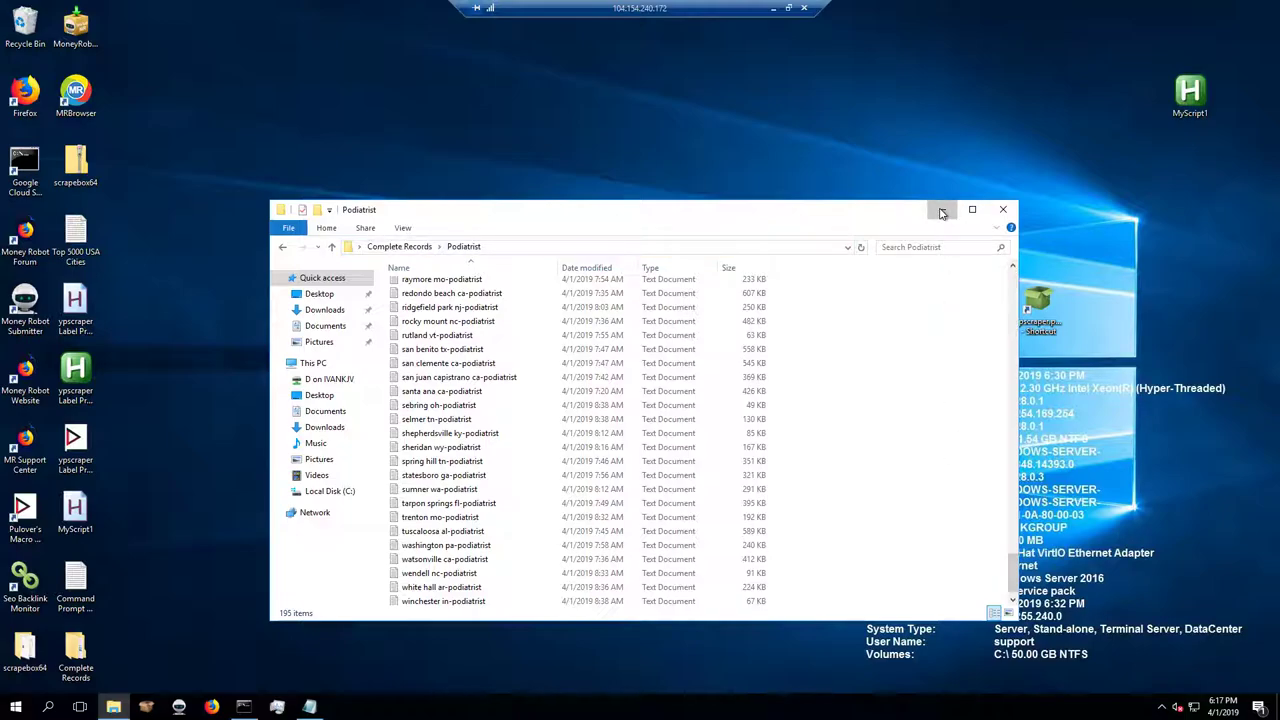
left_click(941, 211)
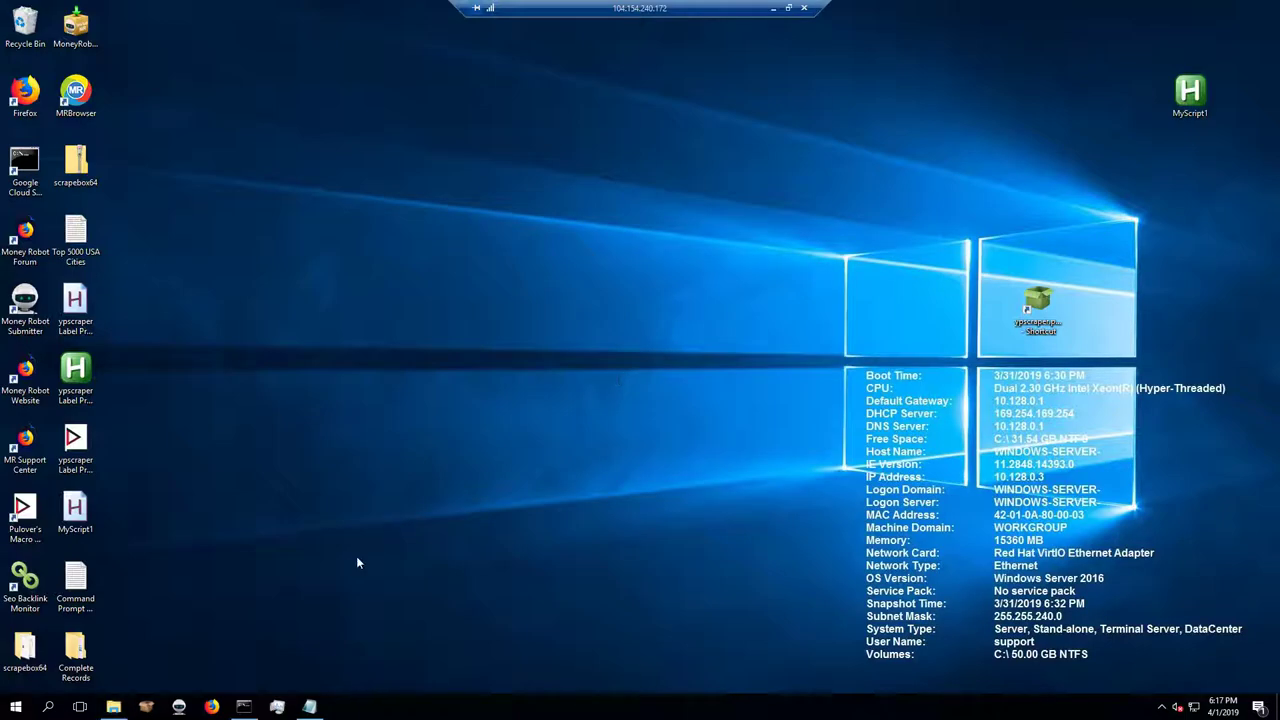
- In Command Prompt, change the directory to C:\Users\support\Desktop\Complete Records\Podiatrist using the copied path
left_click(242, 707)
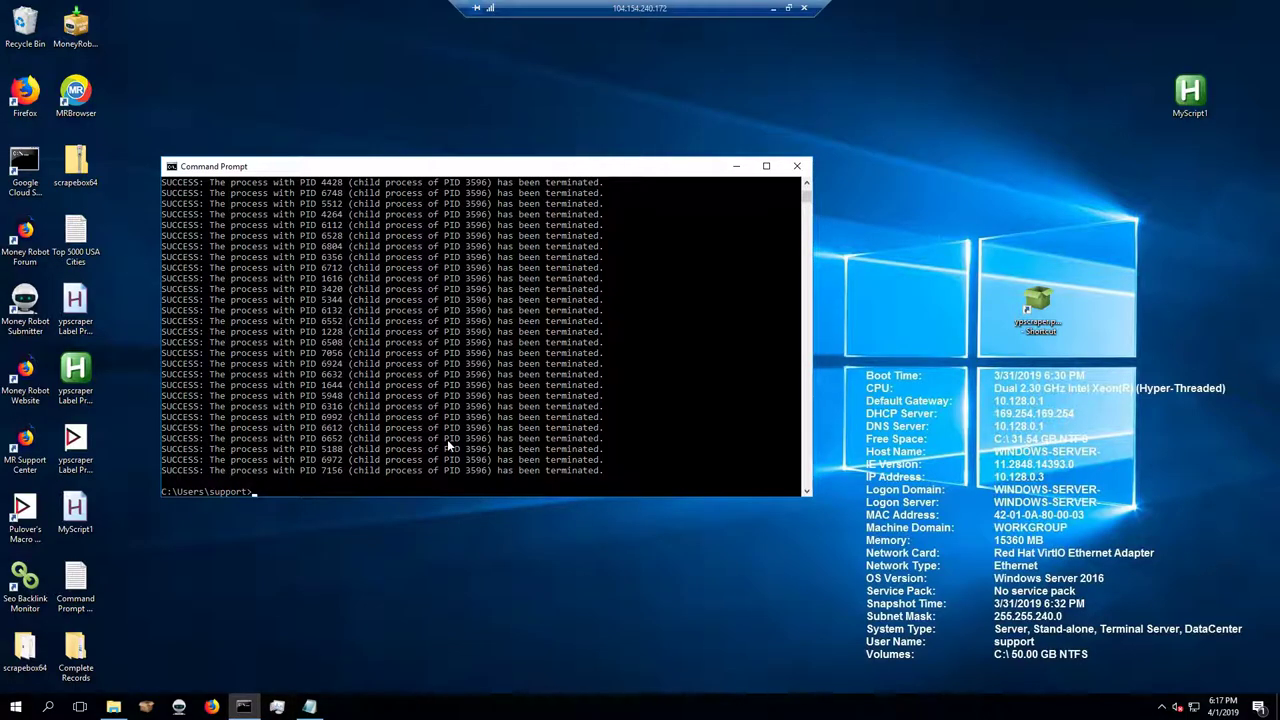
type("cd")
key("BackSpace")
key("BackSpace")
type("D:")
key("BackSpace")
key("BackSpace")
type("cd")
key("ctrl+v")
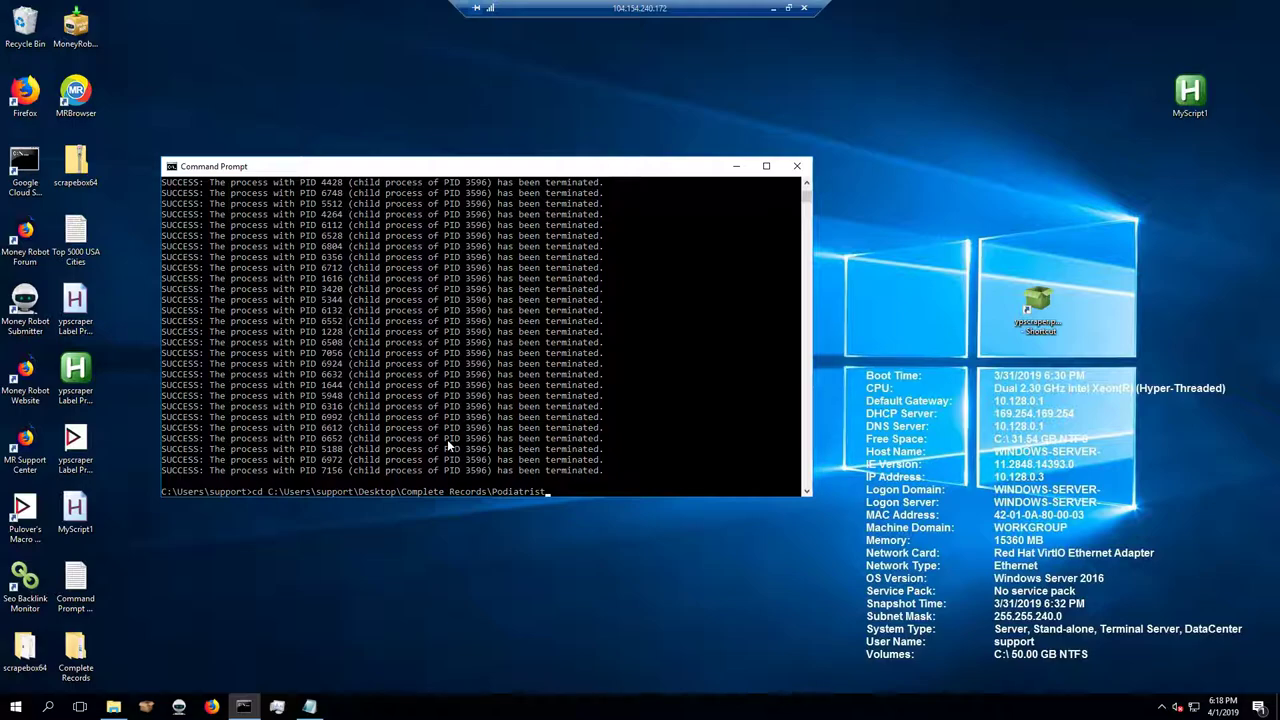
key("Return")
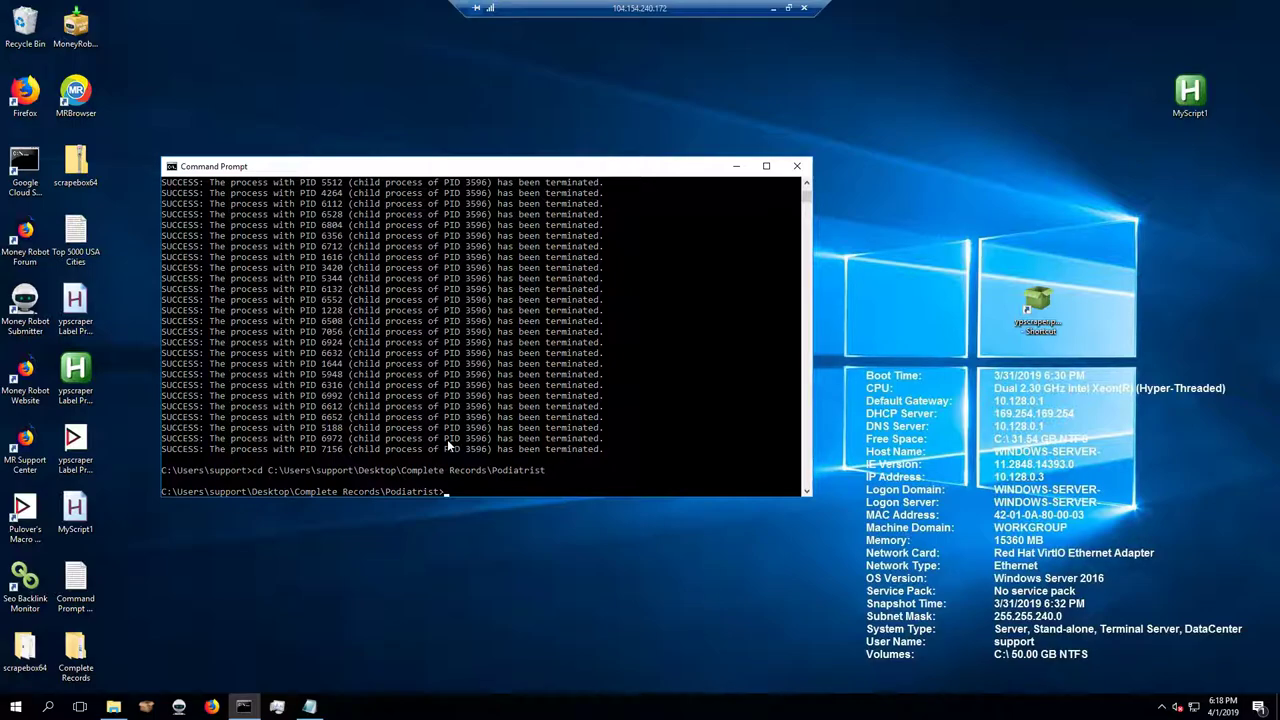
- Merge all text files in the folder by running copy *.txt 0combine.txt, and minimize Command Prompt
type("copy *.txt @combine.txt")
key("Return")
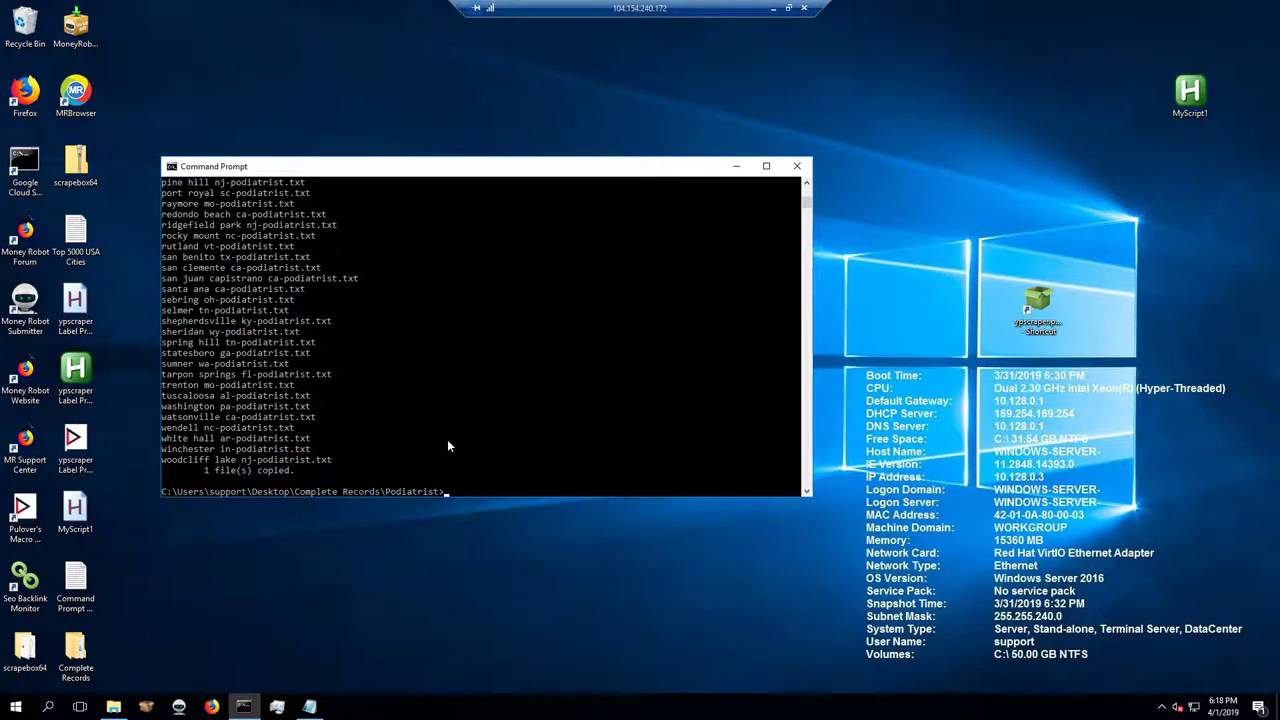
left_click(736, 166)
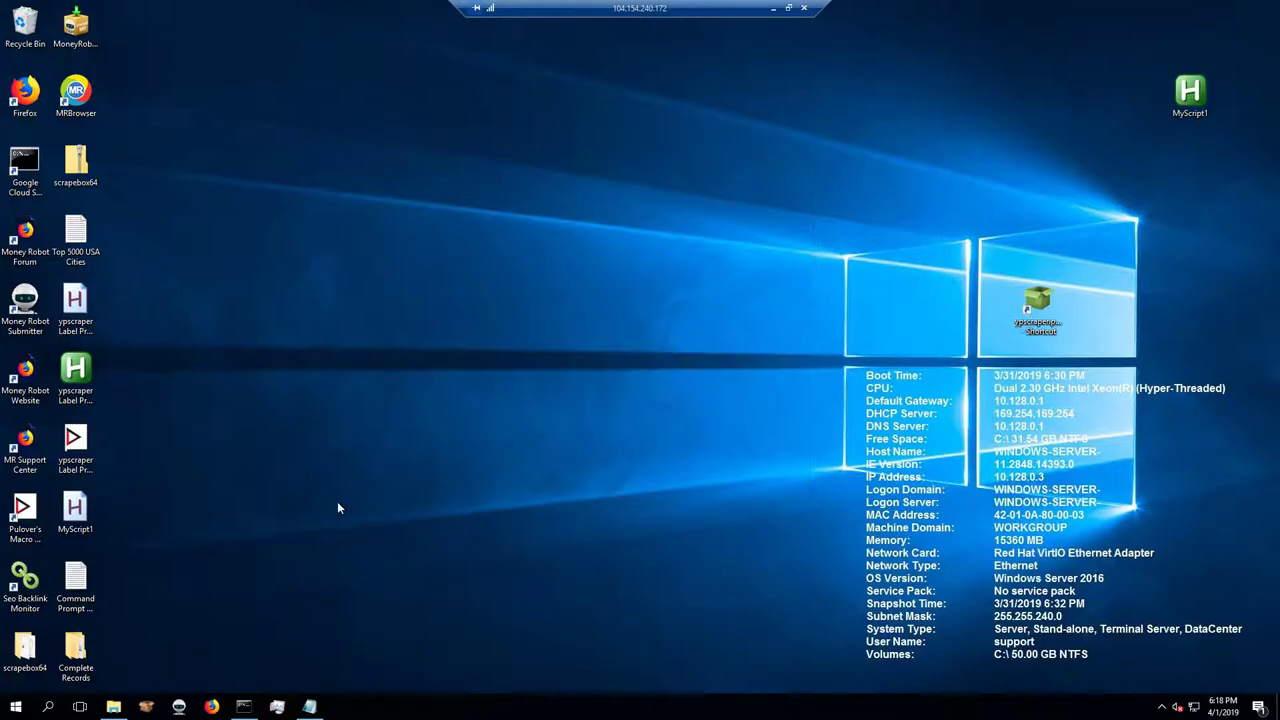
- Bring back the Podiatrist folder and check for the 0combine file at the start of the list
left_click(113, 706)
left_click_drag(1013, 570, 1013, 275)
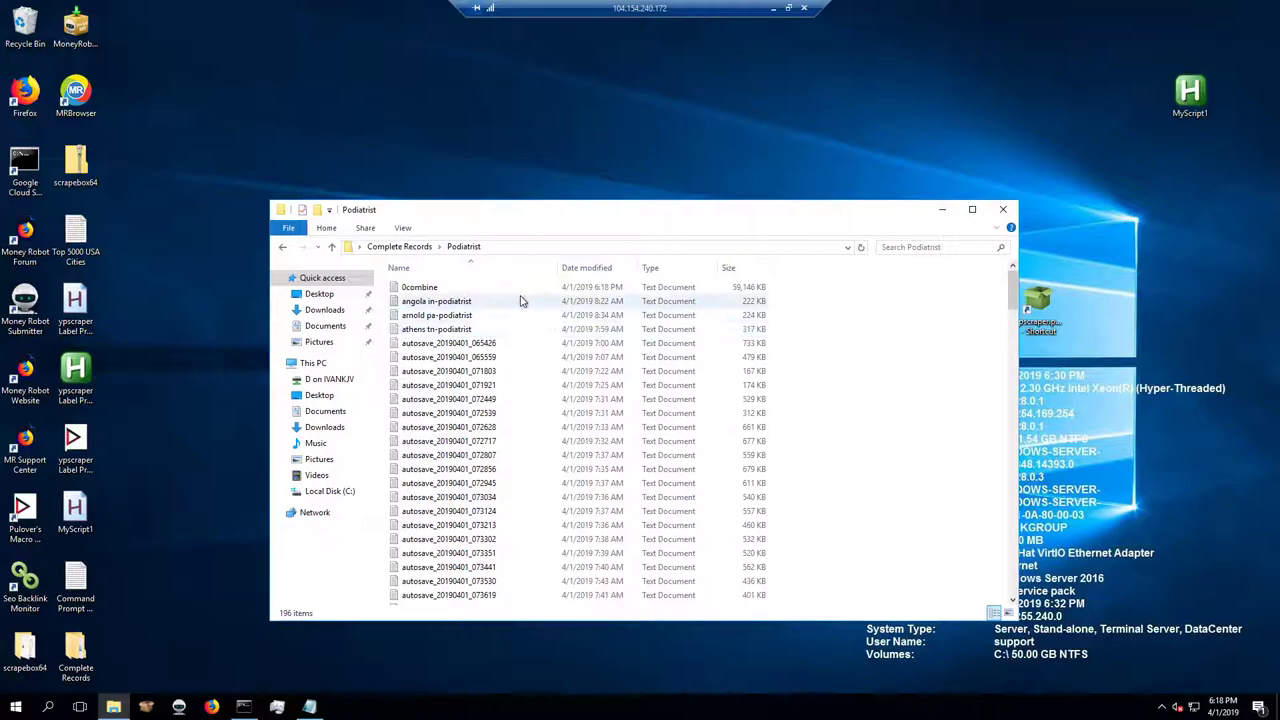
- Rename the 0combine file as Podiatrists in the USA
left_click(425, 292)
left_click(438, 287)
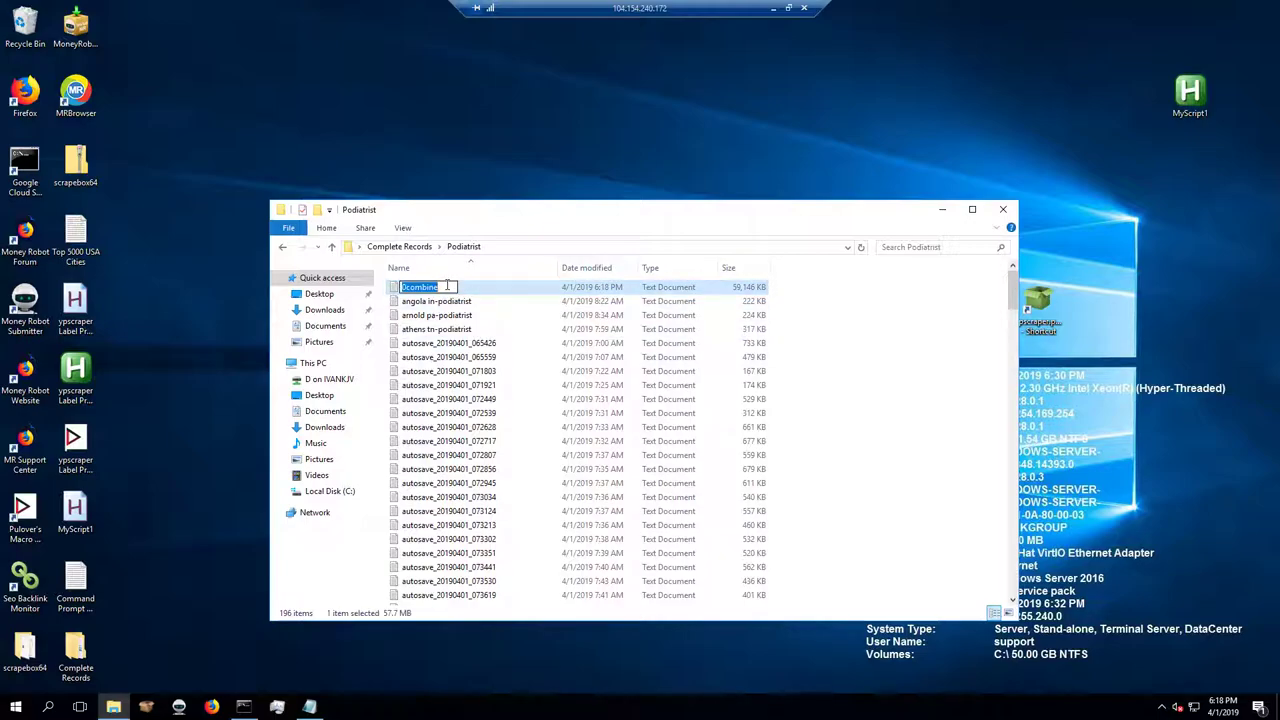
type("Podiatrist")
type("in the USA")
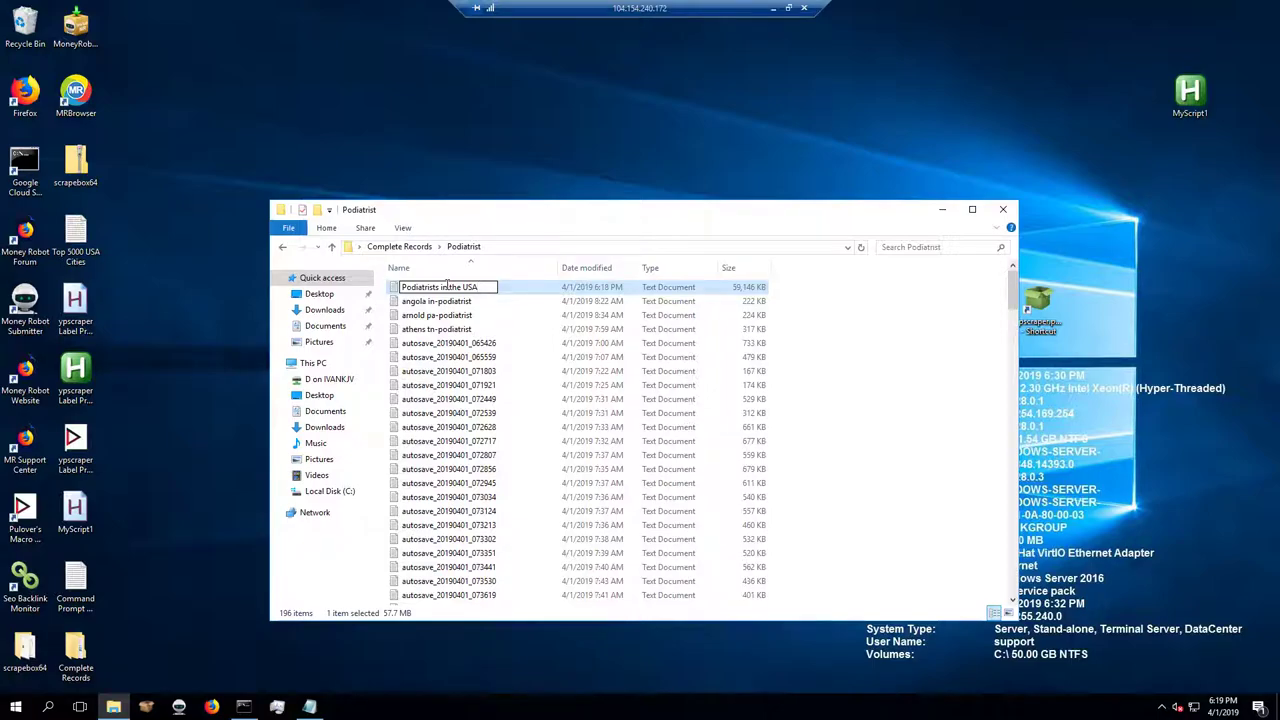
key("Return")
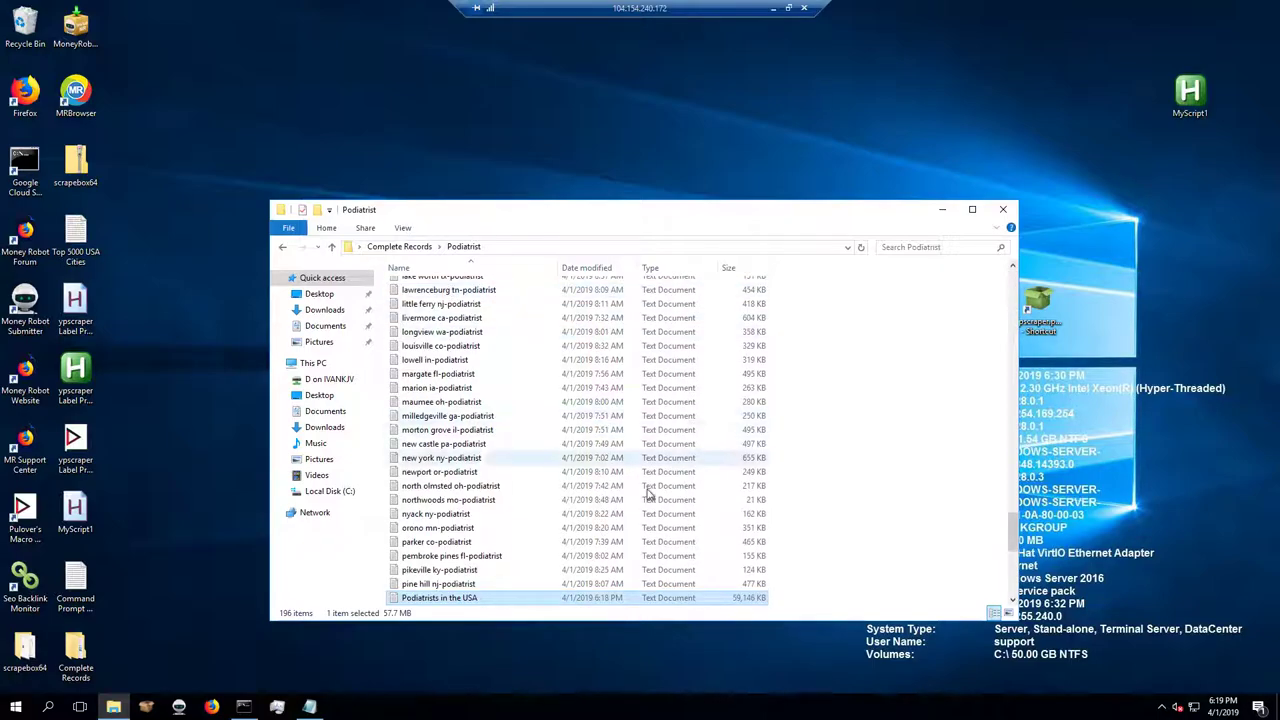
- Delete all individual text files in the Podiatrist folder, from angola in-podiatrist to woodcliff lake nj-podiatrist, keeping only the combined file
scroll(600, 440, "up", 1)
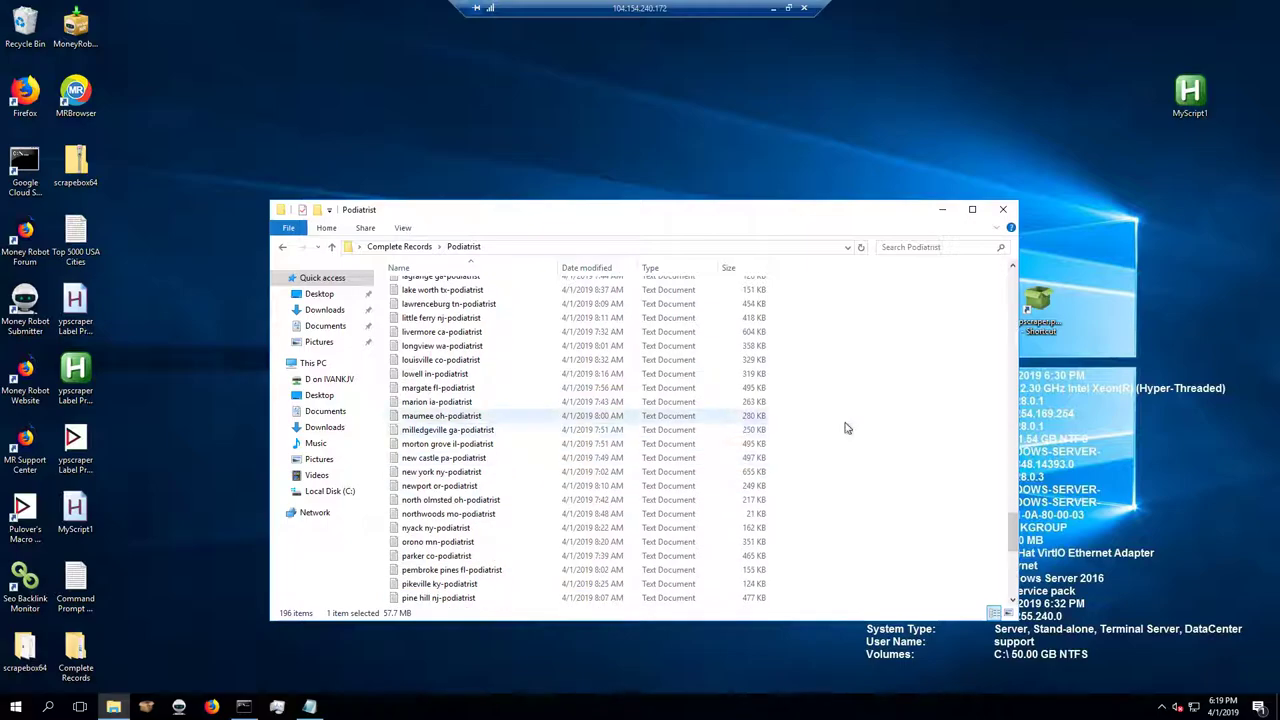
left_click_drag(1015, 530, 1010, 585)
left_click(436, 301)
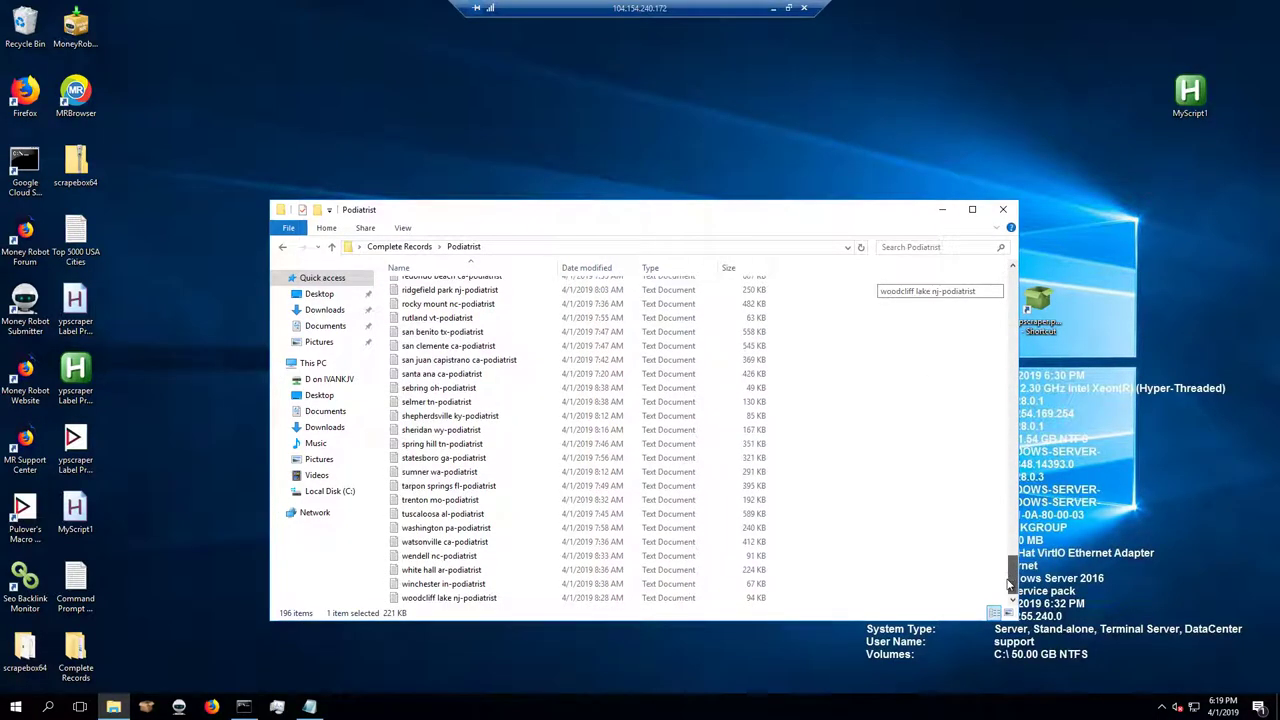
left_click(711, 600, "shift")
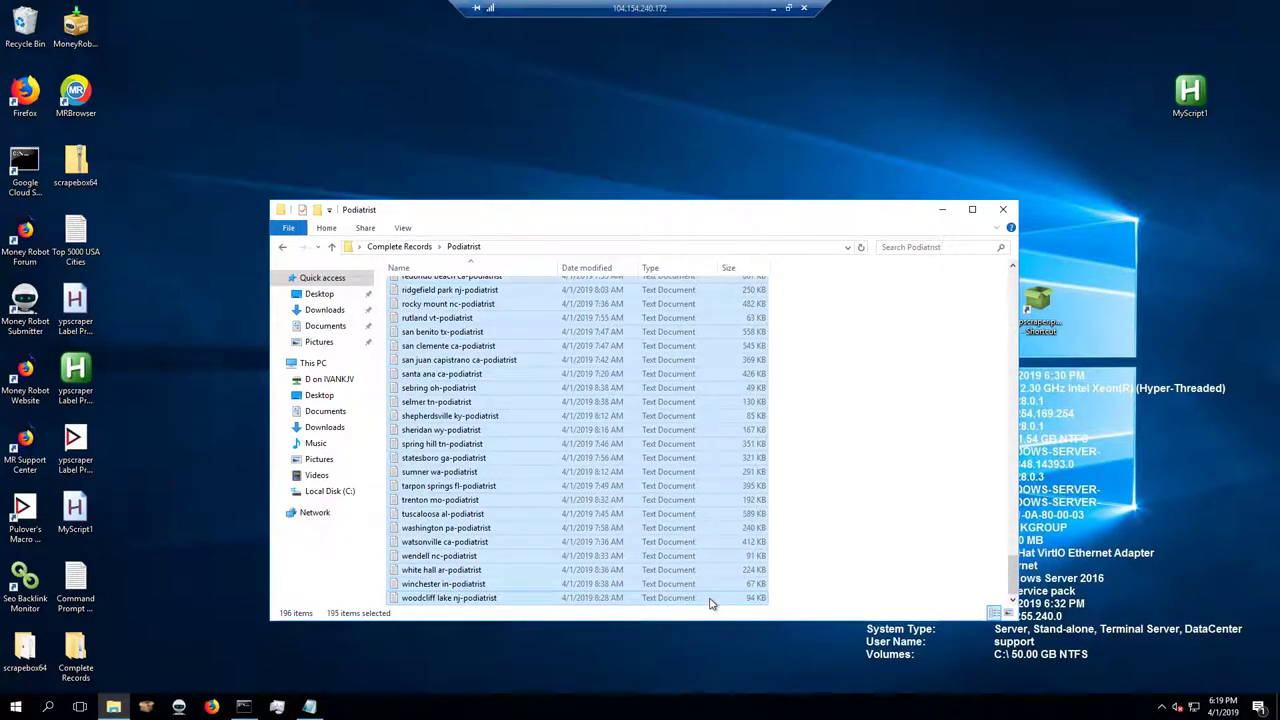
key("Delete")
- Rename the remaining 0combine file as Unscrubbed Podiatrists in the USA
left_click(460, 294)
left_click(437, 290)
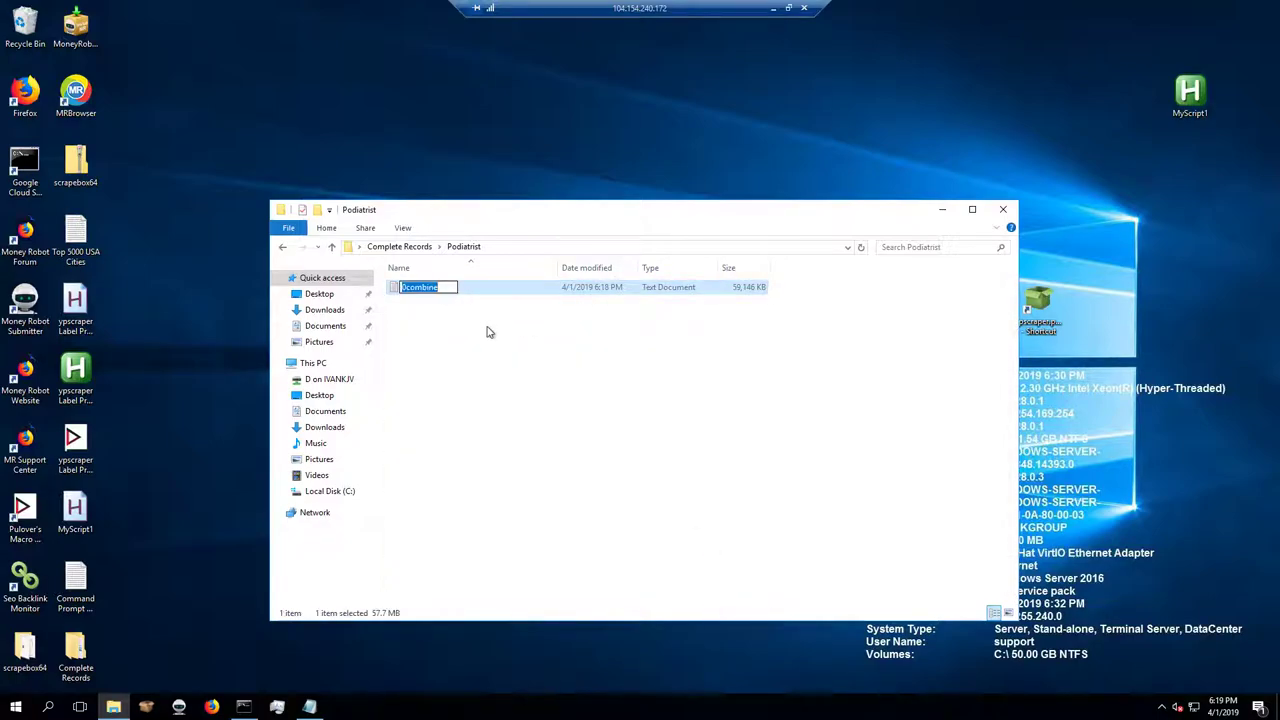
type("P")
type("odiatrist")
type("s in the USA")
type("U")
key("BackSpace")
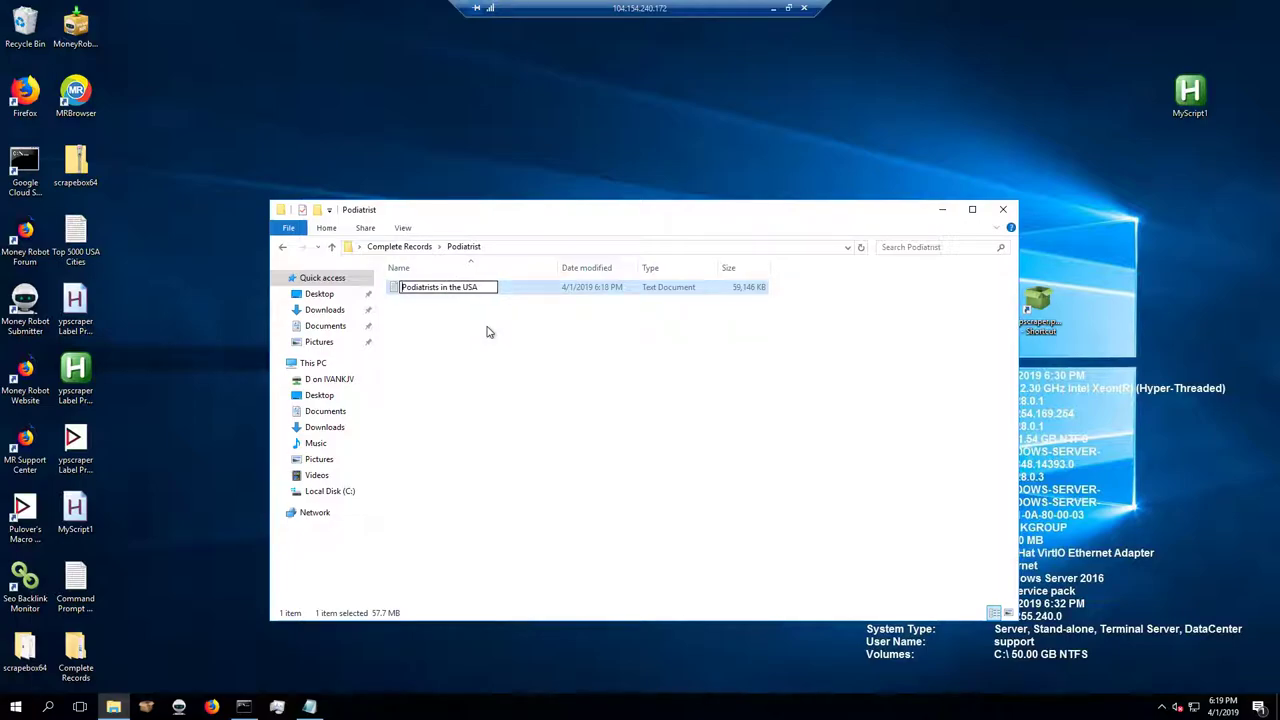
type("Unscrubbed")
key("Return")
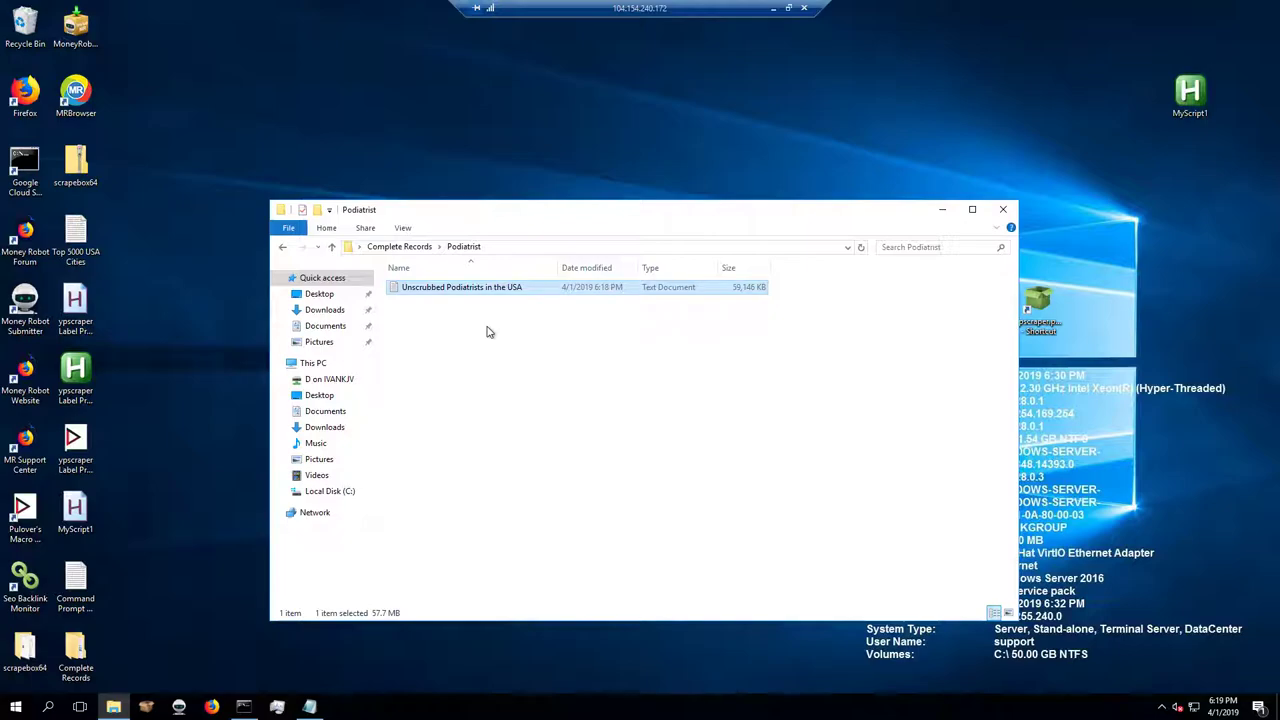
- Minimize the Podiatrist folder window and switch to ScrapeBox
left_click(447, 288)
left_click(569, 352)
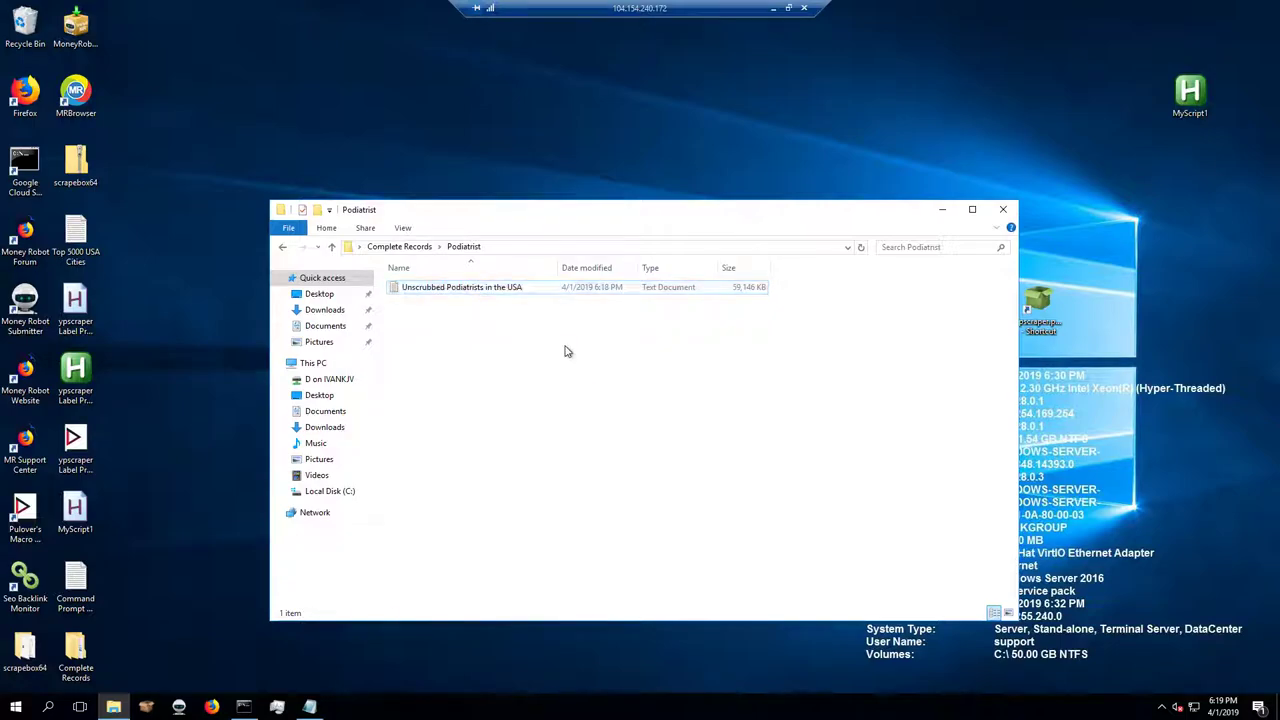
left_click(942, 210)
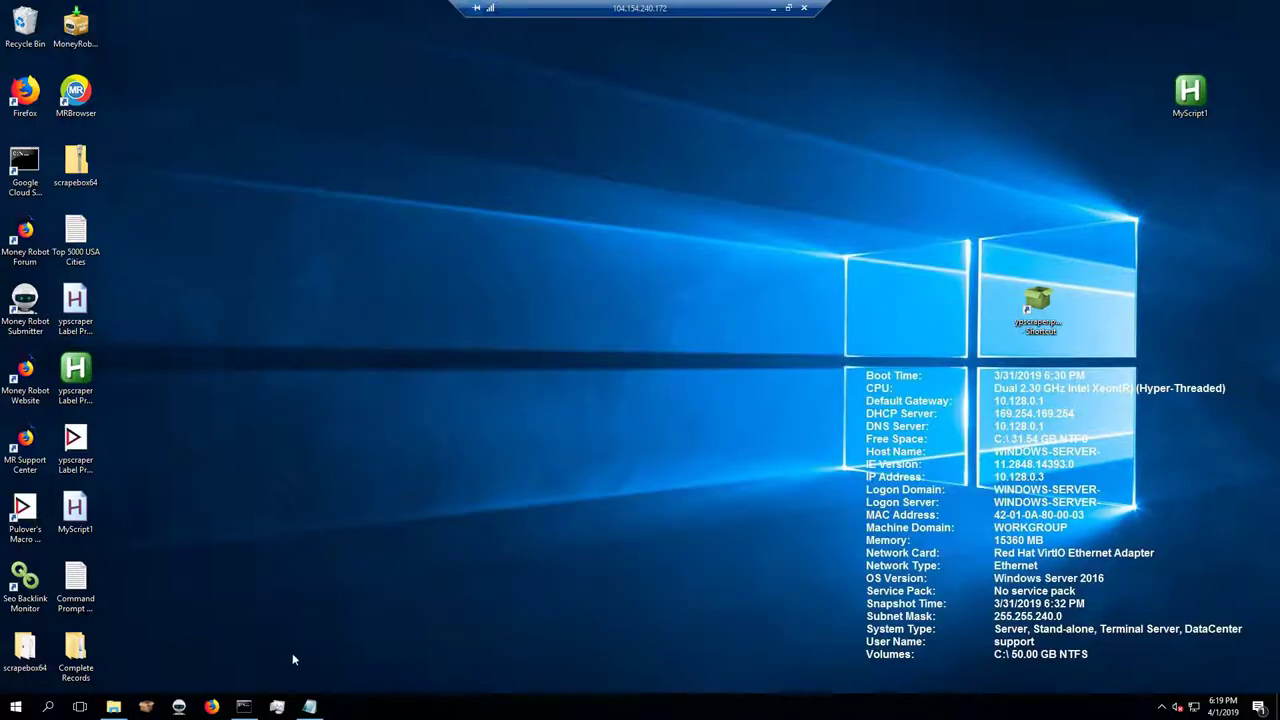
left_click(152, 710)
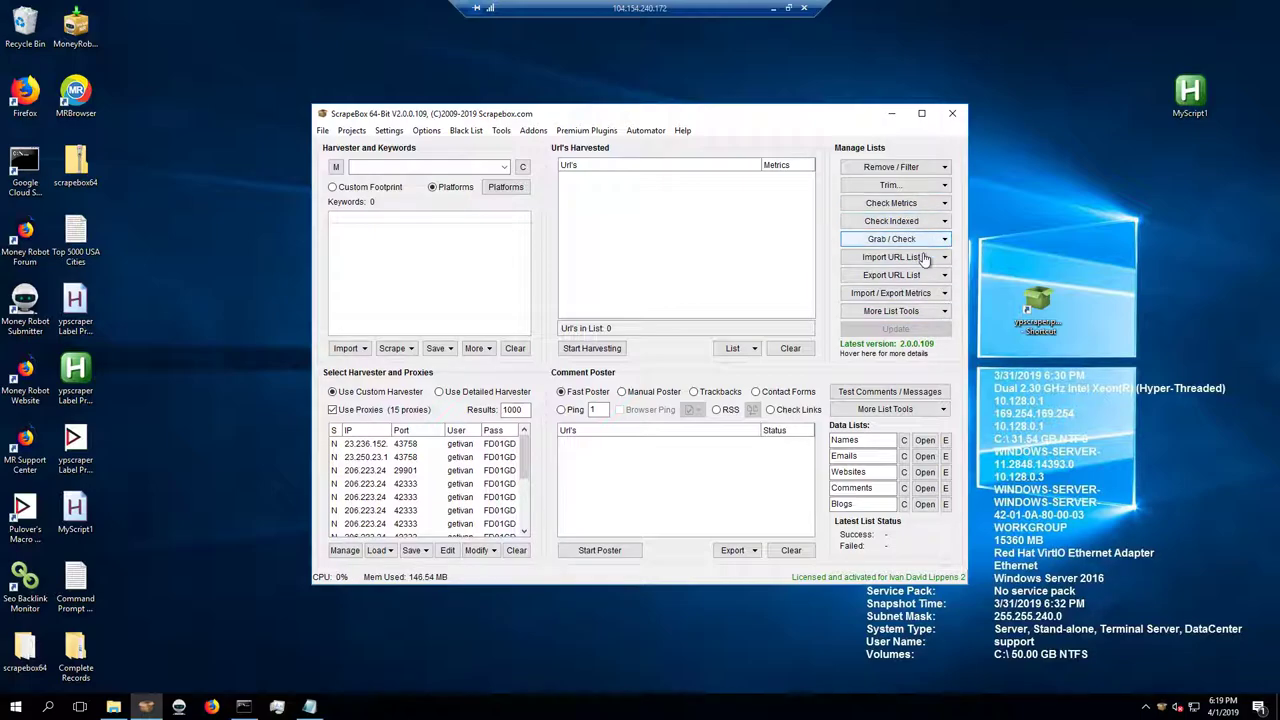
left_click(942, 312)
left_click(940, 315)
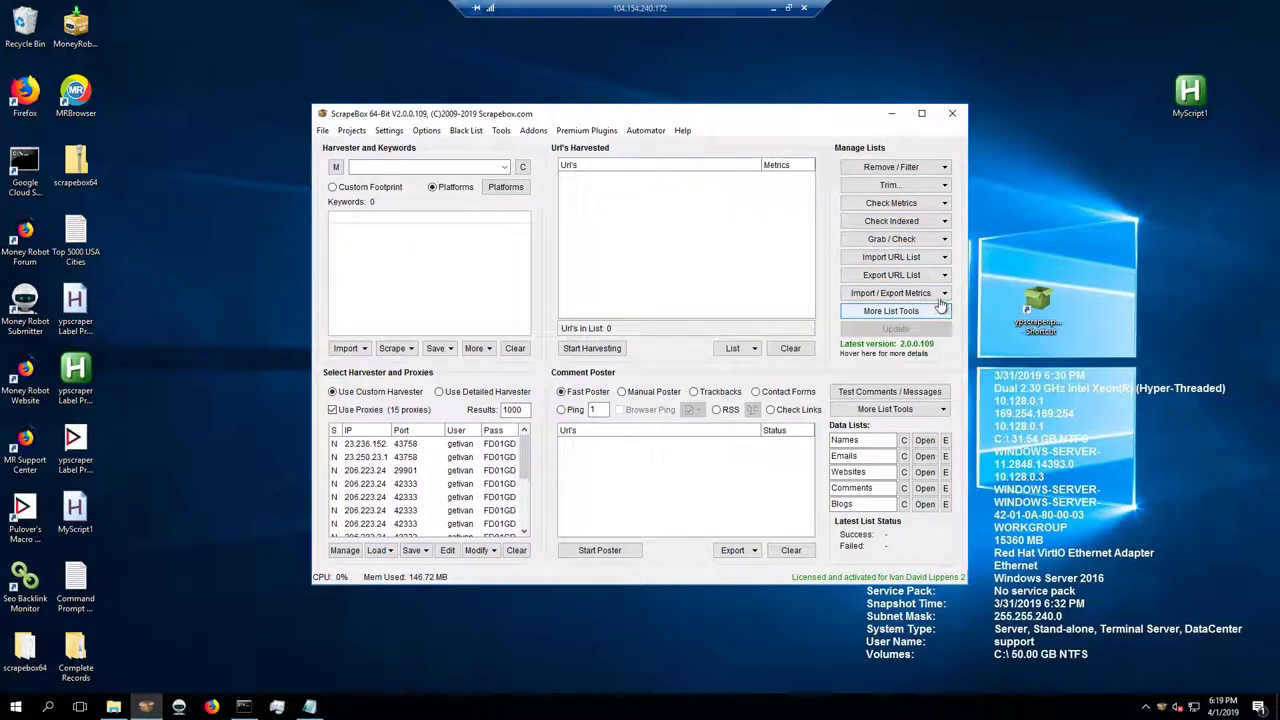
left_click(932, 170)
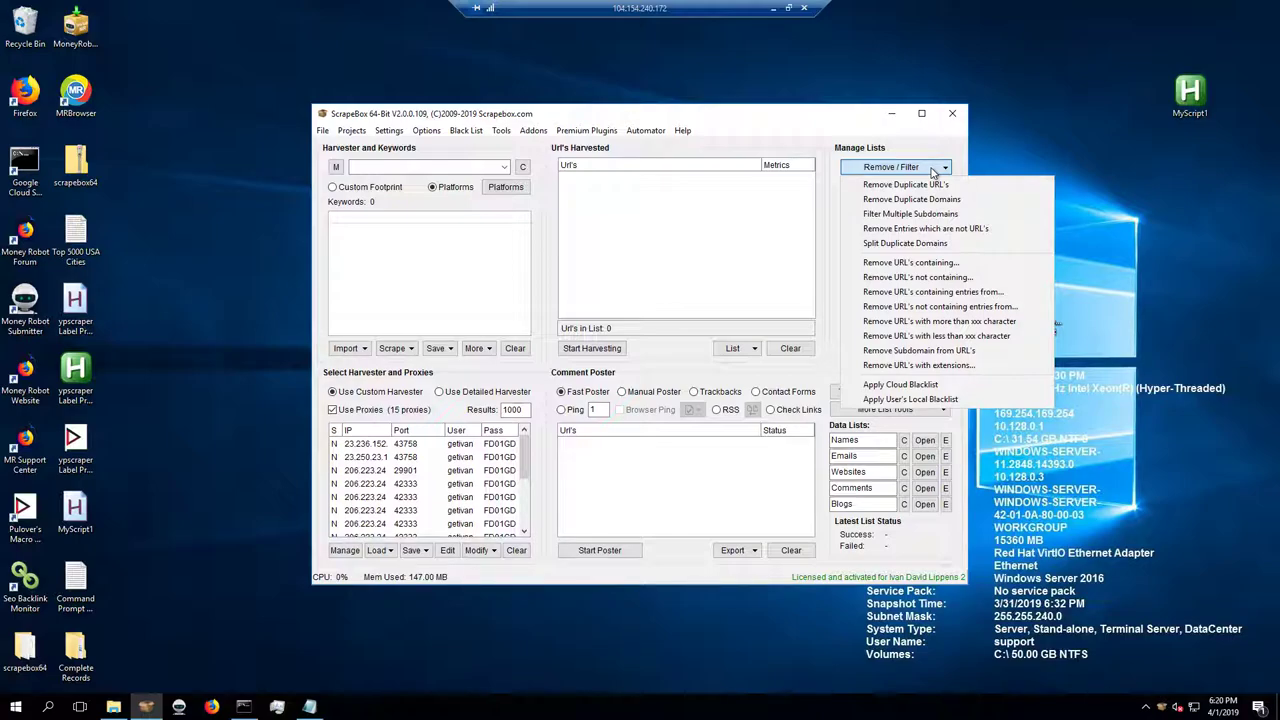
left_click(659, 145)
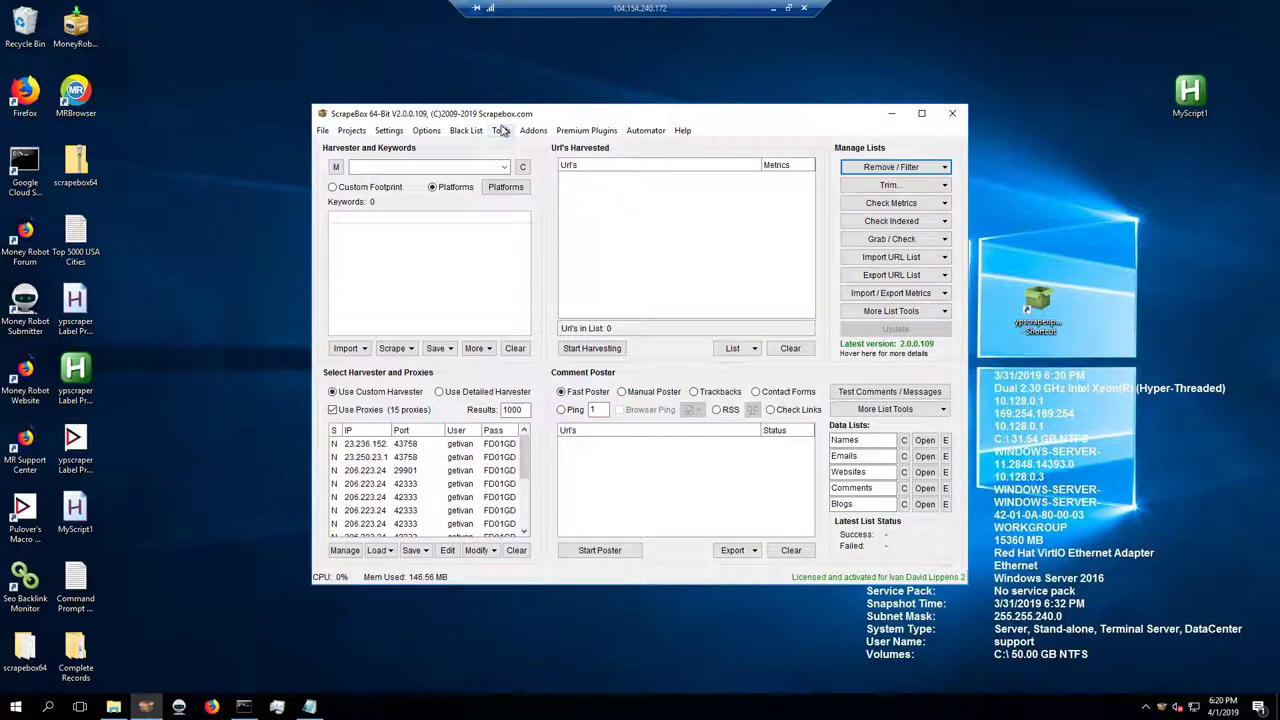
left_click(534, 131)
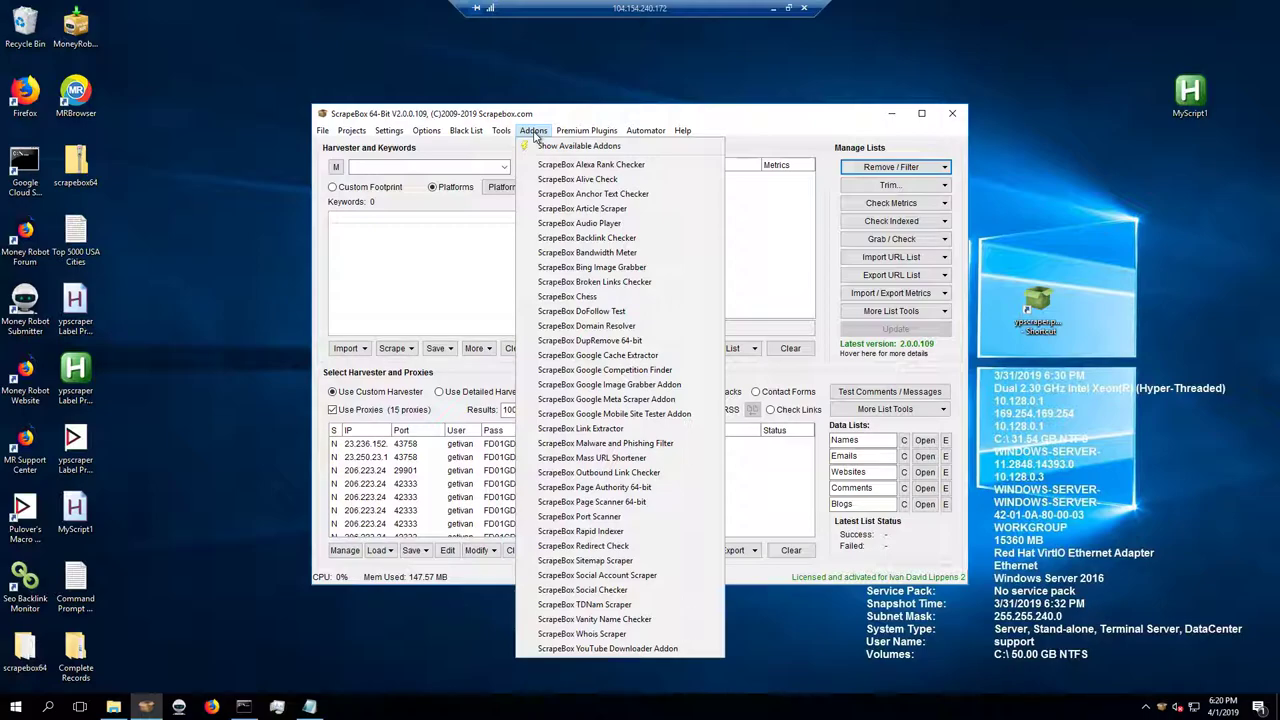
- Open the Text File Tool and set Unscrubbed Podiatrists in the USA from Desktop\Complete Records\Podiatrist as the source file for removing duplicates
mouse_move(492, 136)
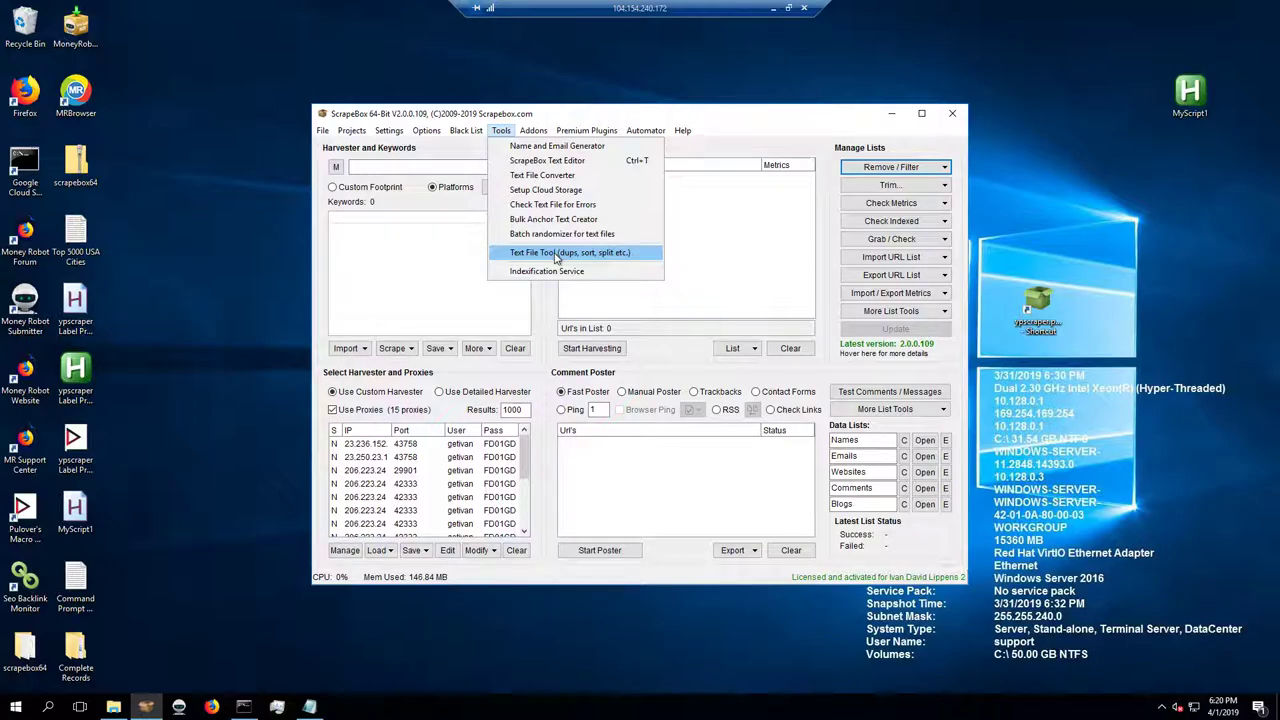
left_click(556, 256)
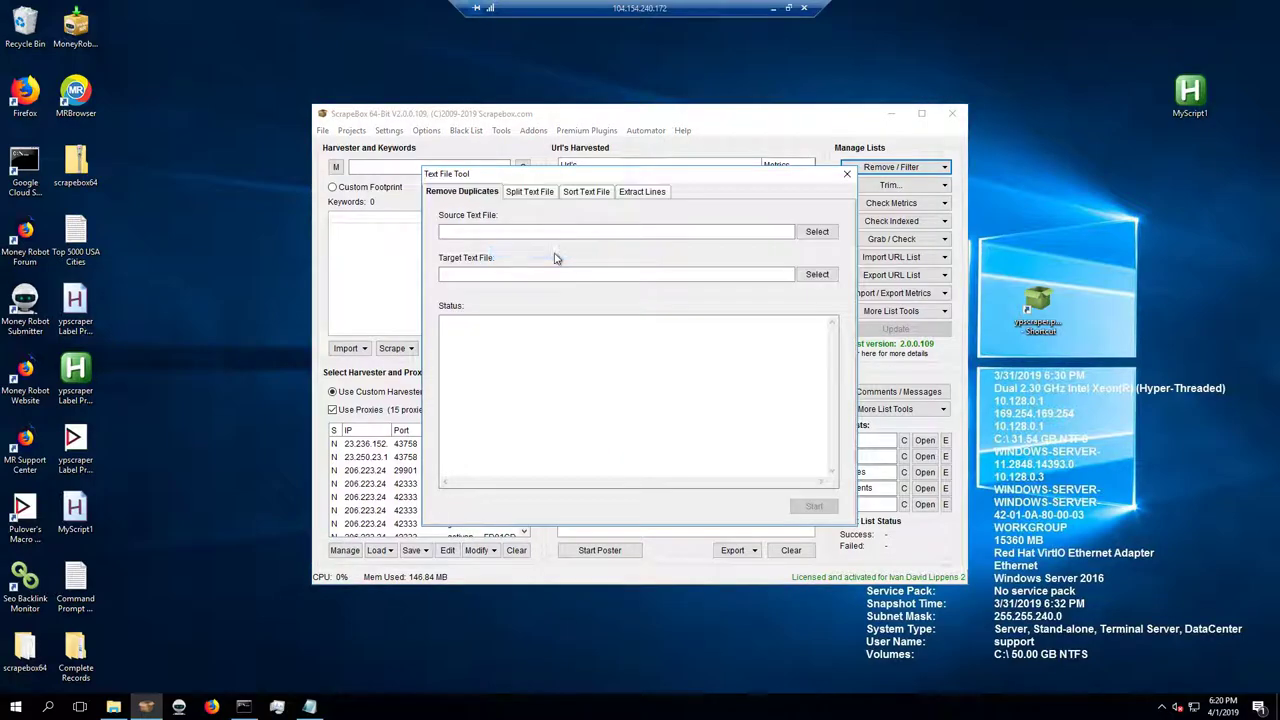
left_click(816, 231)
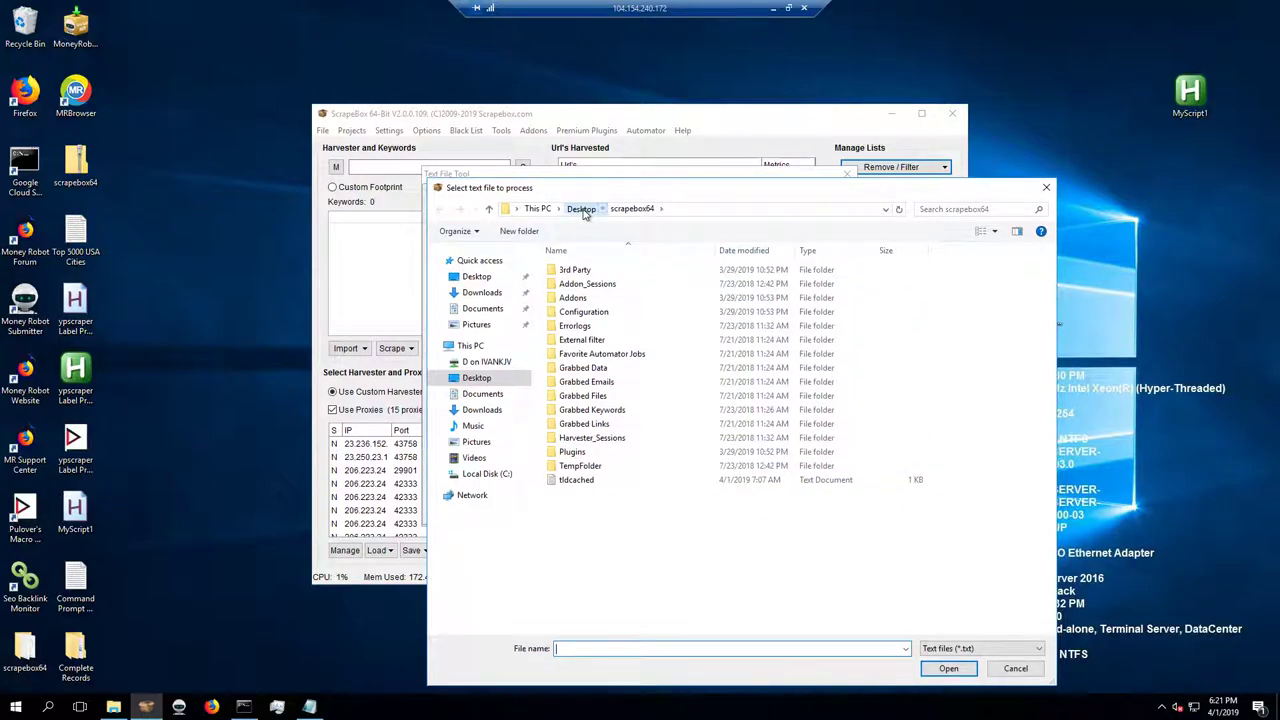
left_click(580, 211)
double_click(604, 269)
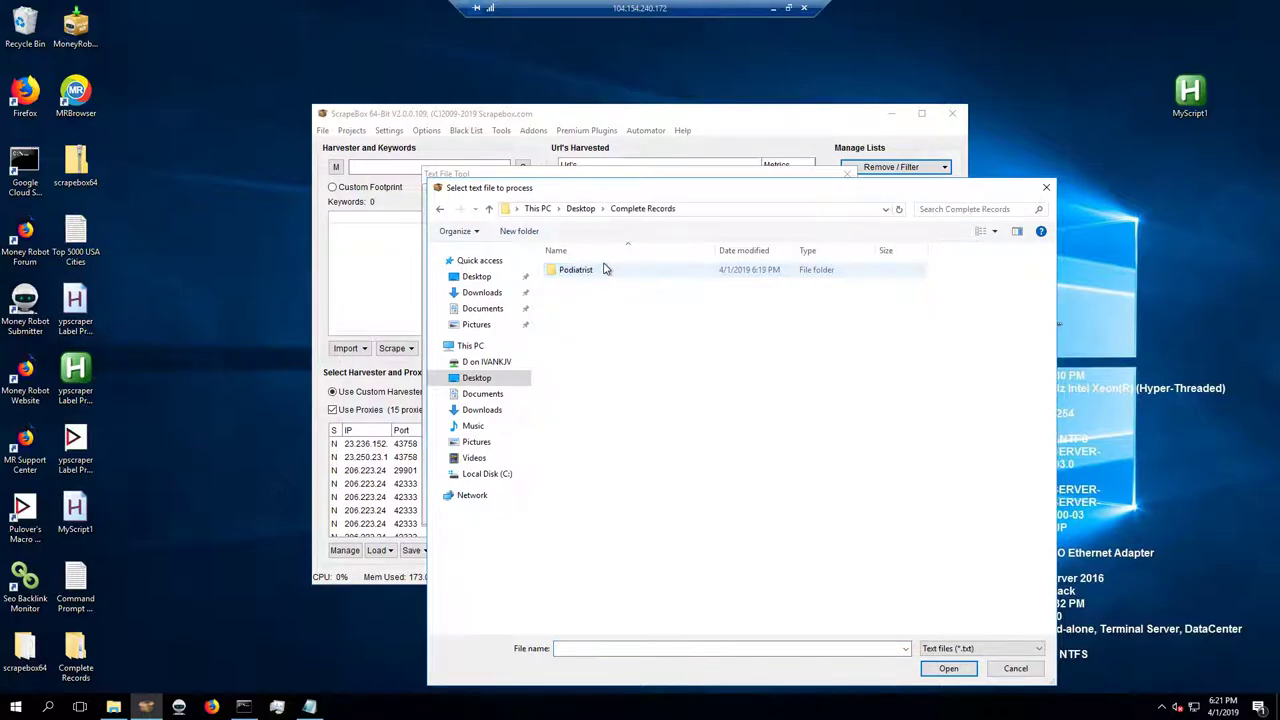
double_click(604, 269)
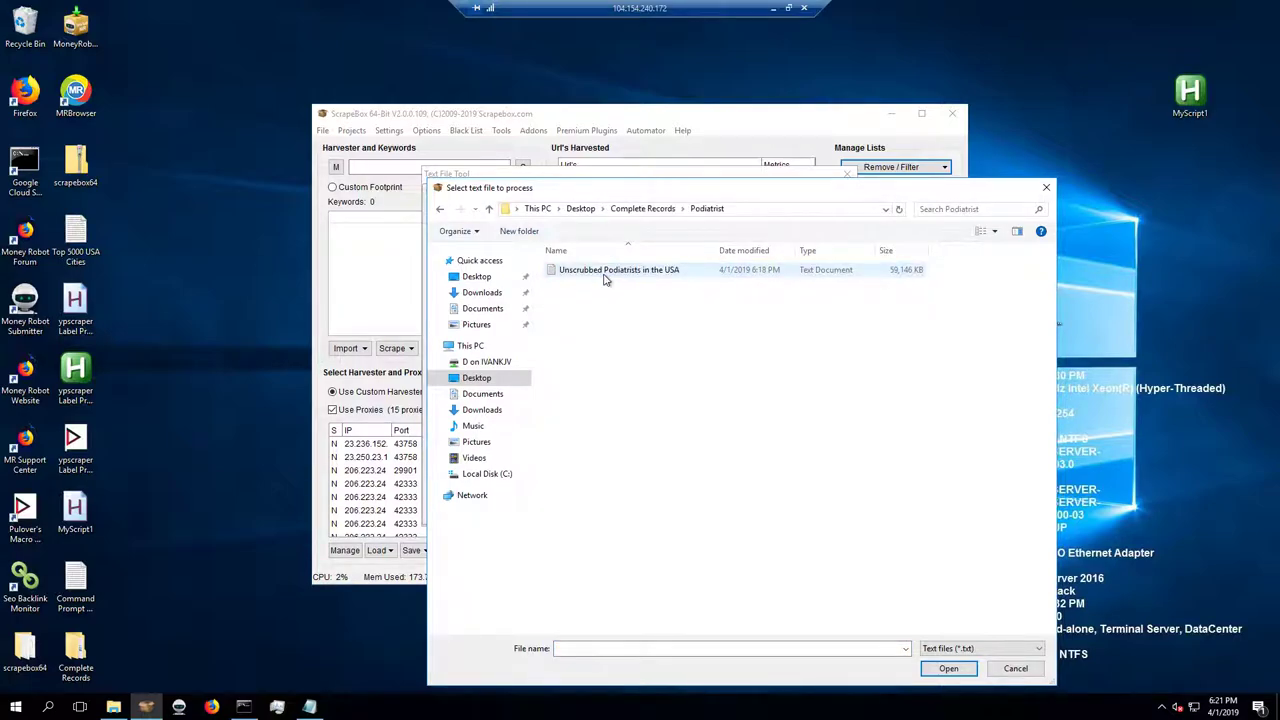
double_click(604, 271)
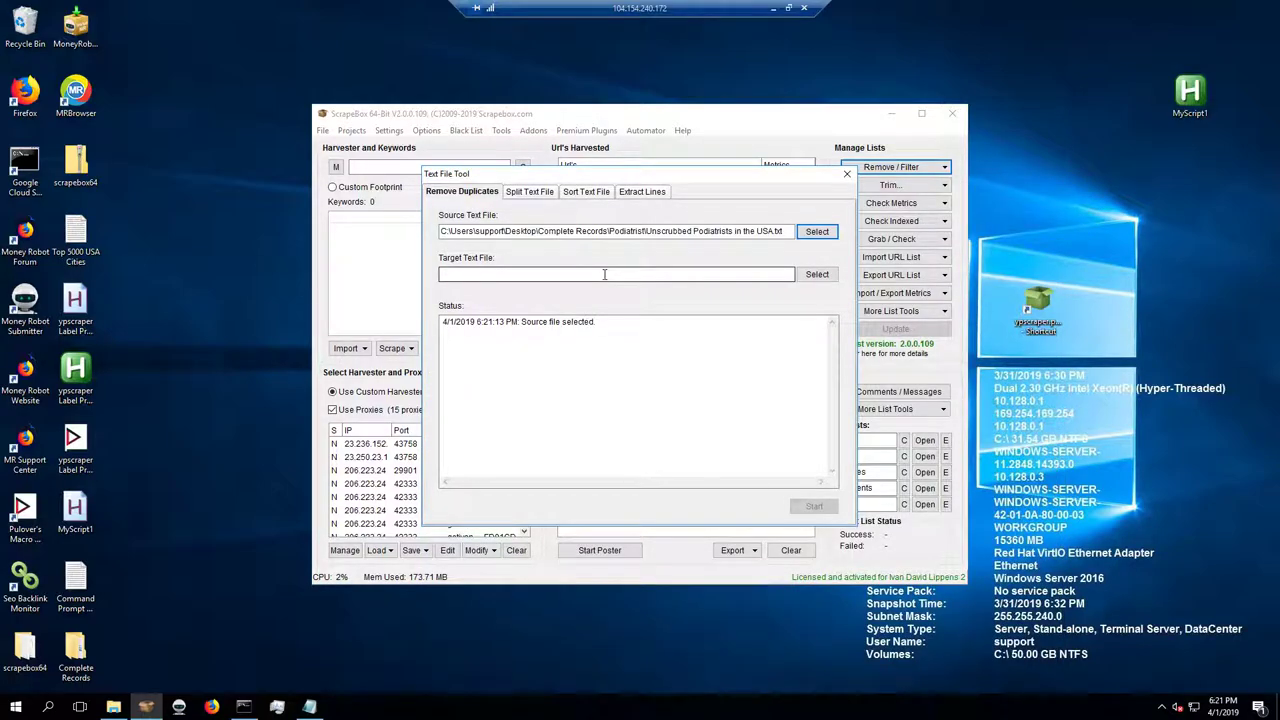
left_click(740, 274)
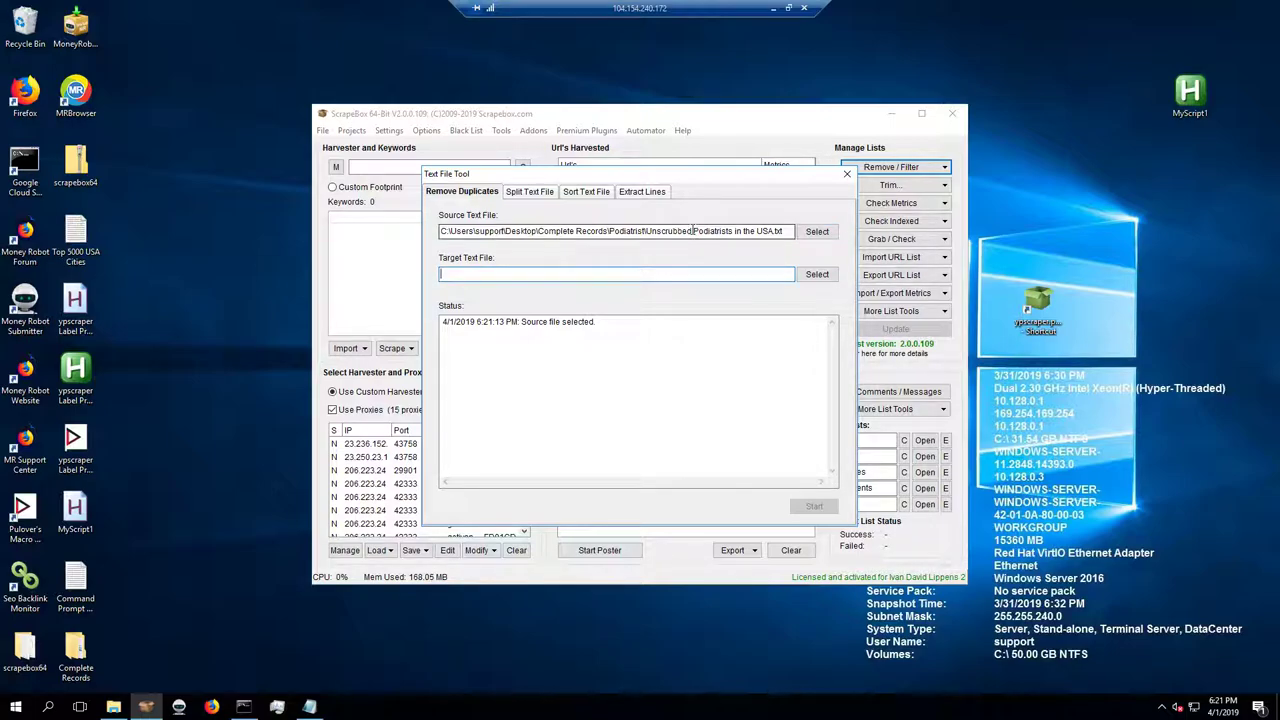
left_click_drag(647, 231, 769, 234)
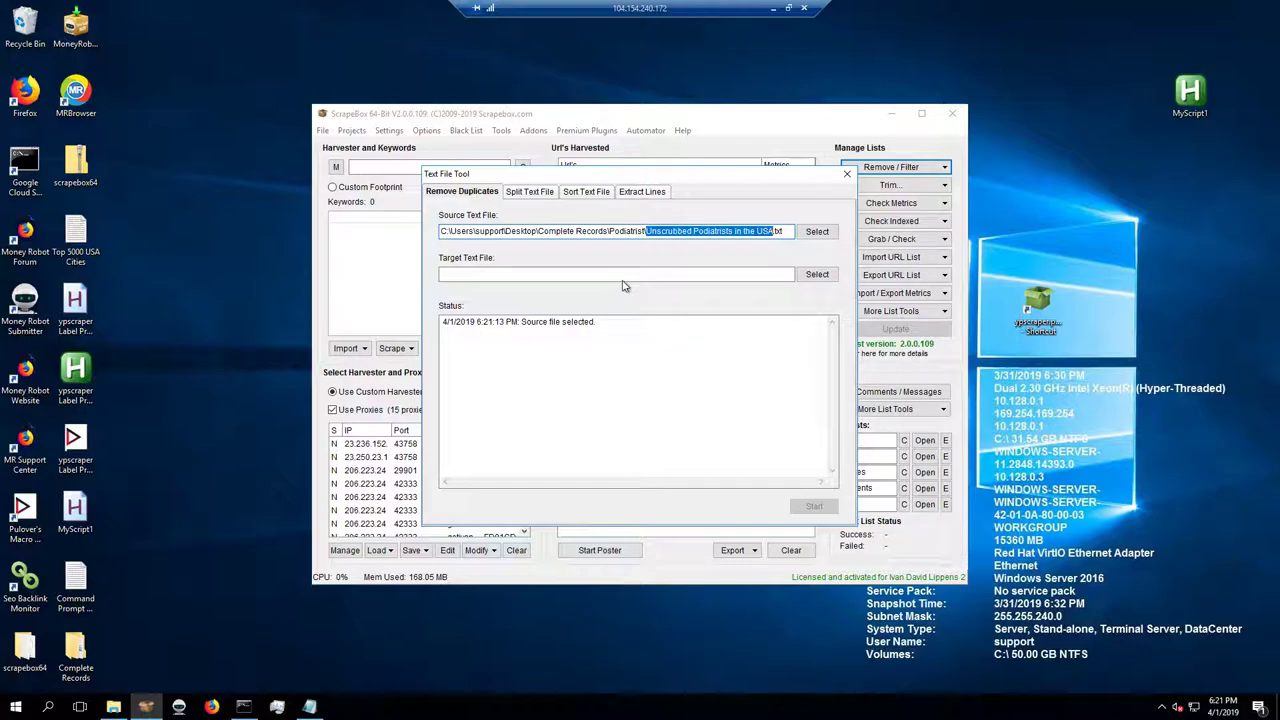
left_click(617, 275)
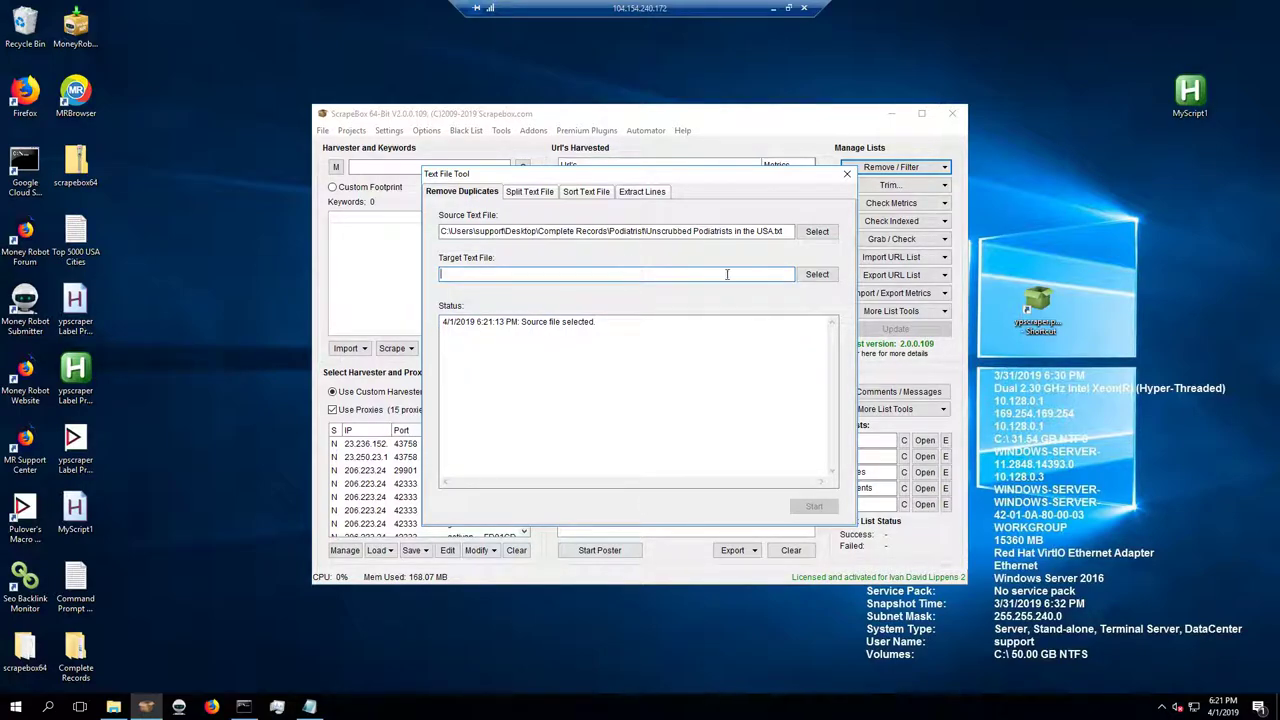
- Browse for the target text file and create a new text document named Scrubbed Podiatrists in the USA in the Podiatrist folder
left_click(817, 275)
right_click(663, 377)
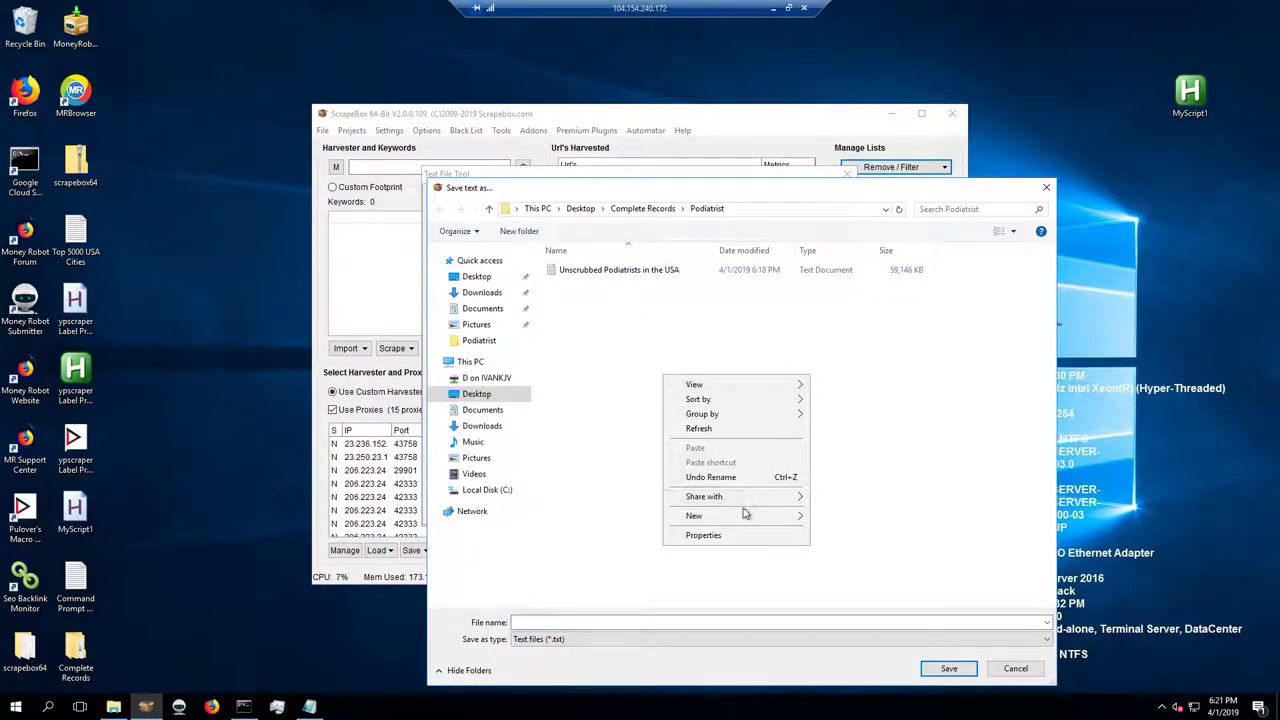
mouse_move(750, 515)
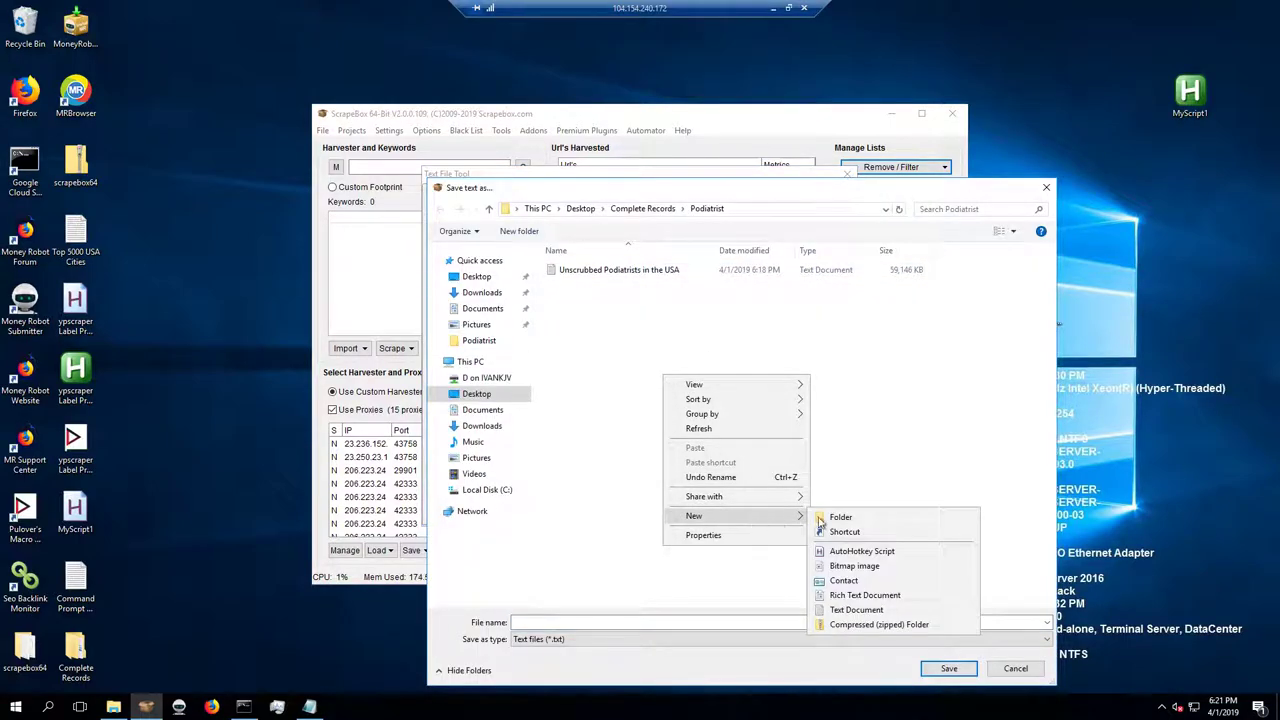
left_click(836, 612)
type("Scrub")
type("bed")
type(" Por")
type("d")
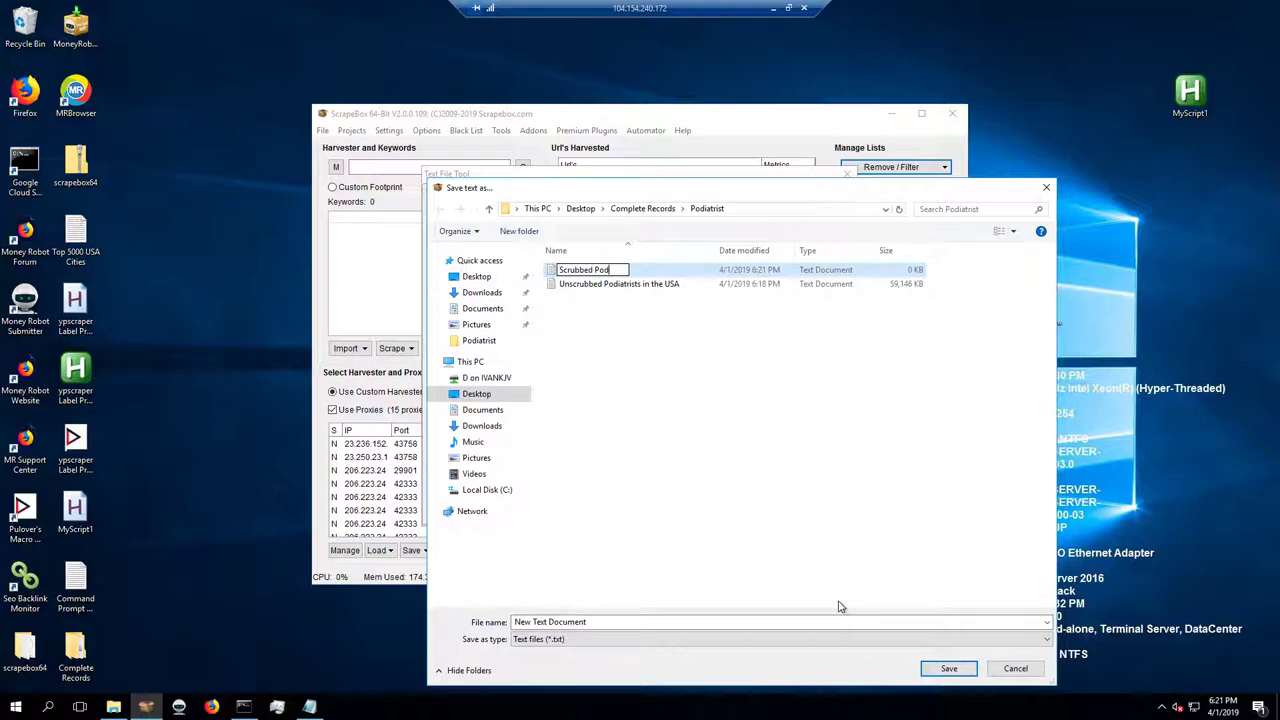
type("iatrists in the USA")
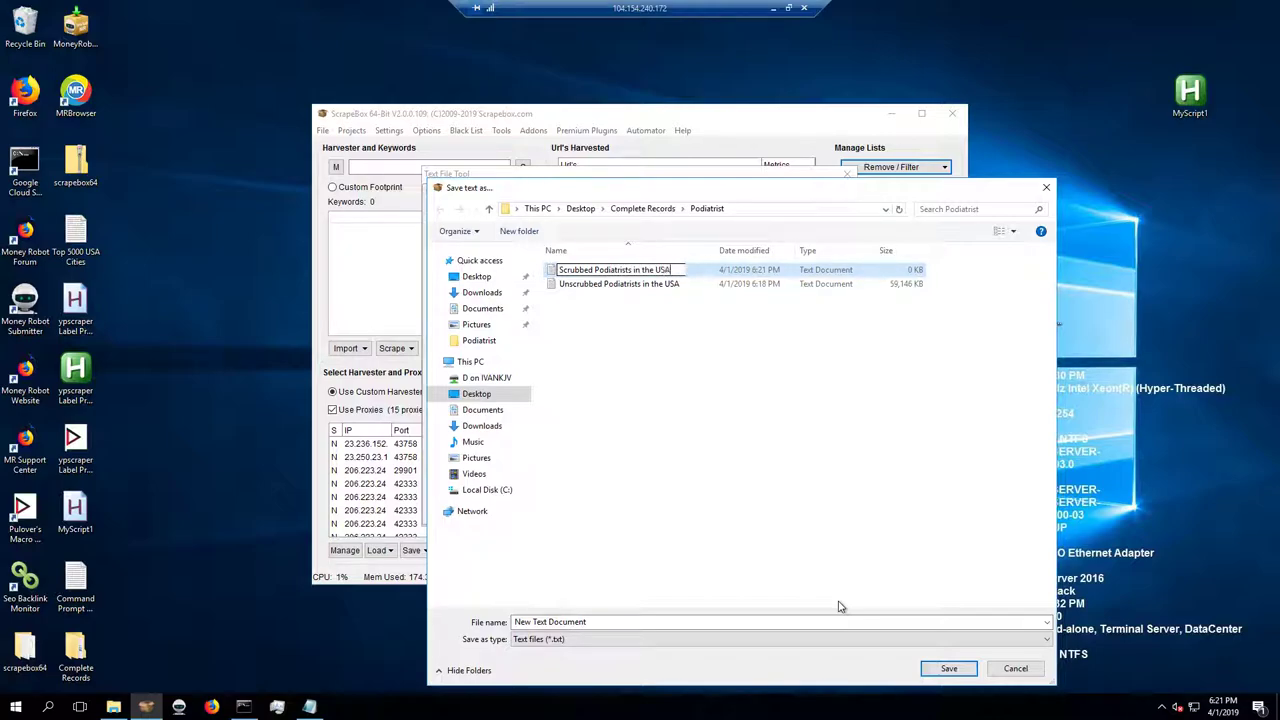
key("Return")
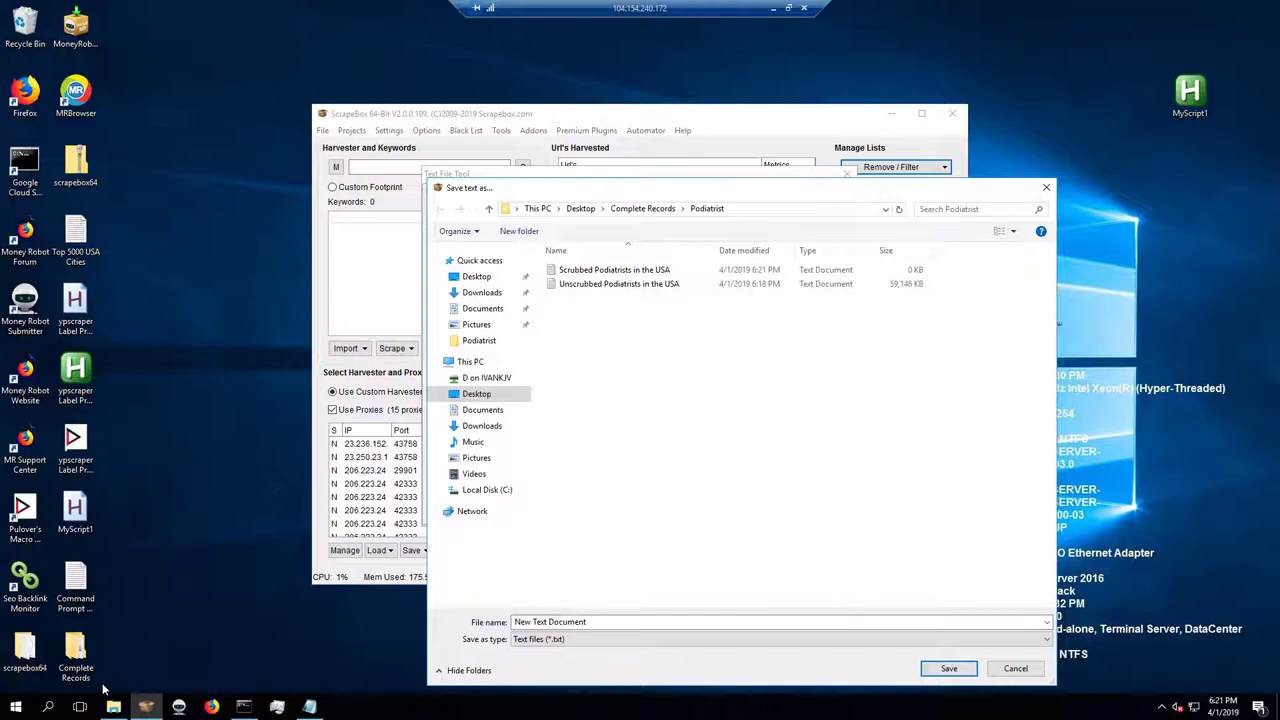
- Open the Unscrubbed Podiatrists in the USA file in Notepad to examine its records, and close it
right_click(600, 284)
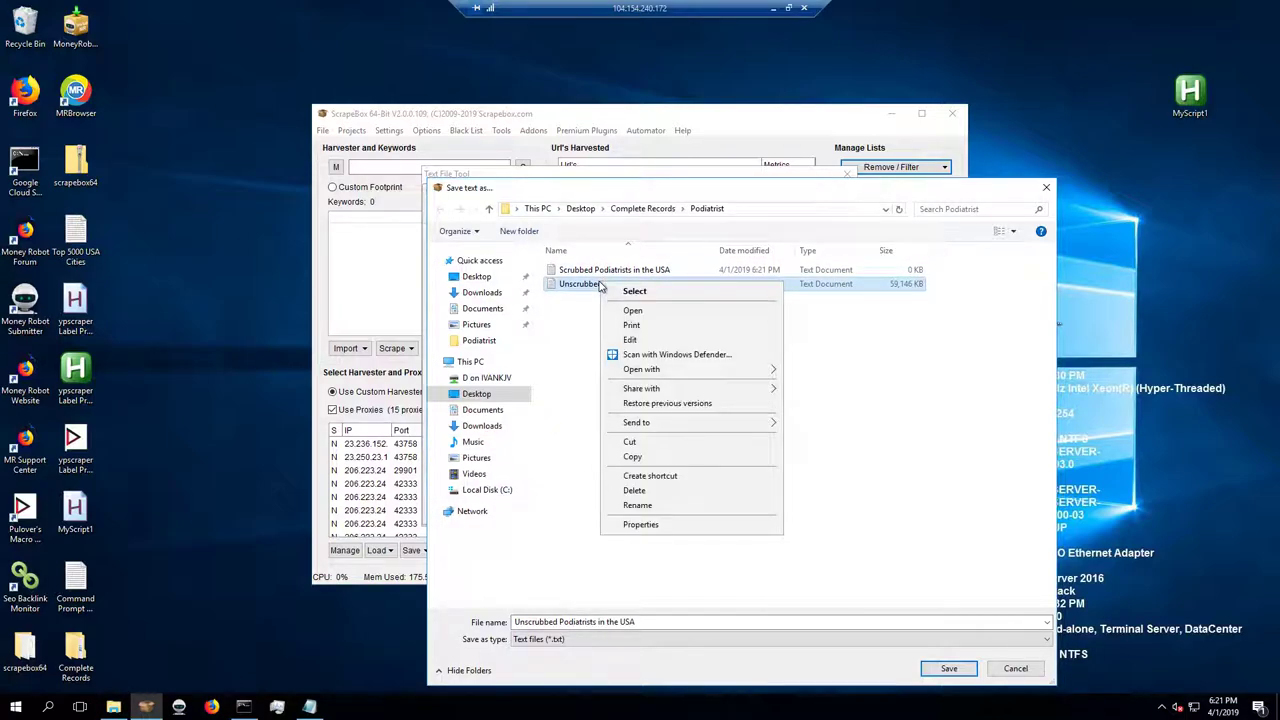
left_click(630, 311)
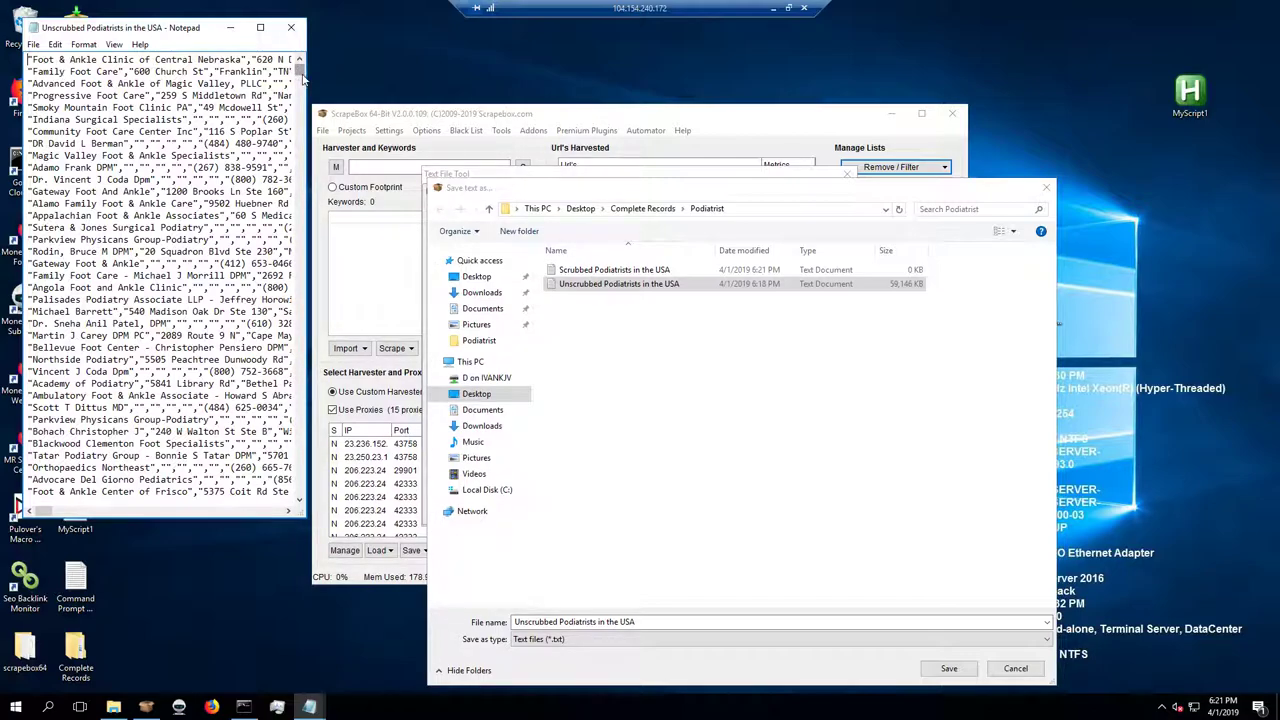
mouse_move(307, 84)
left_mouse_down()
mouse_move(1014, 95)
mouse_move(232, 94)
mouse_move(309, 105)
left_mouse_up()
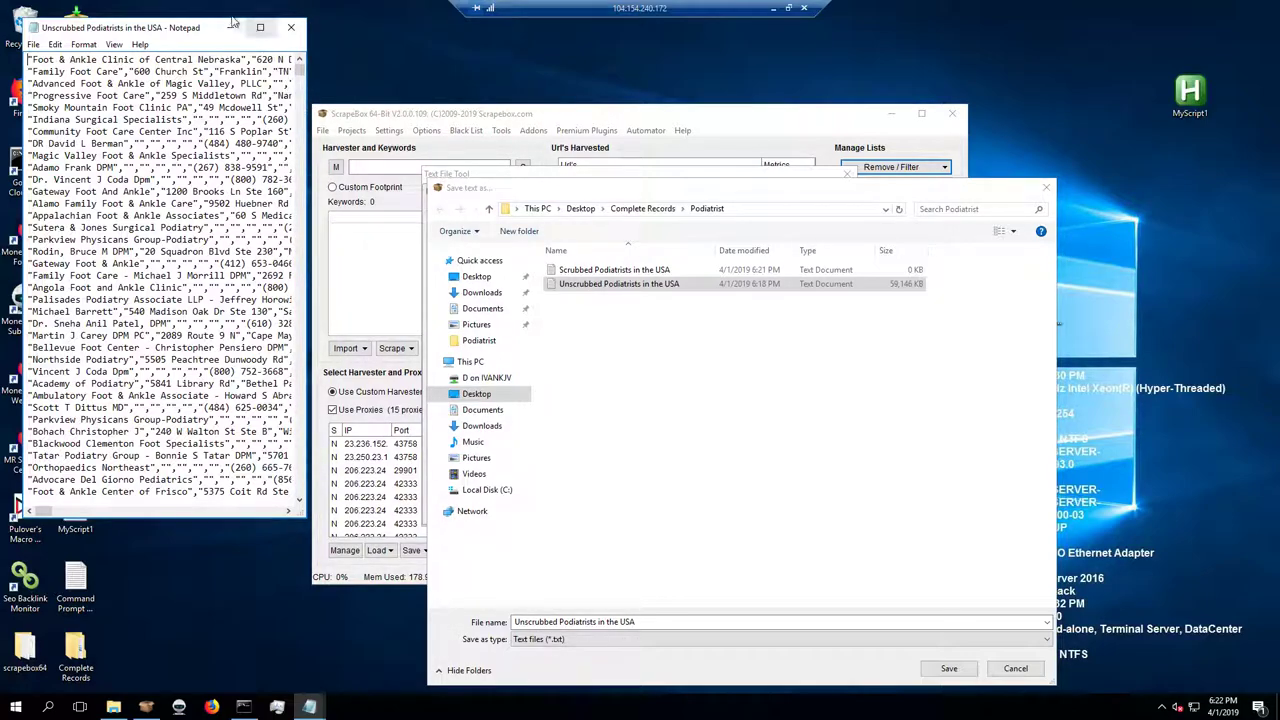
left_click(292, 29)
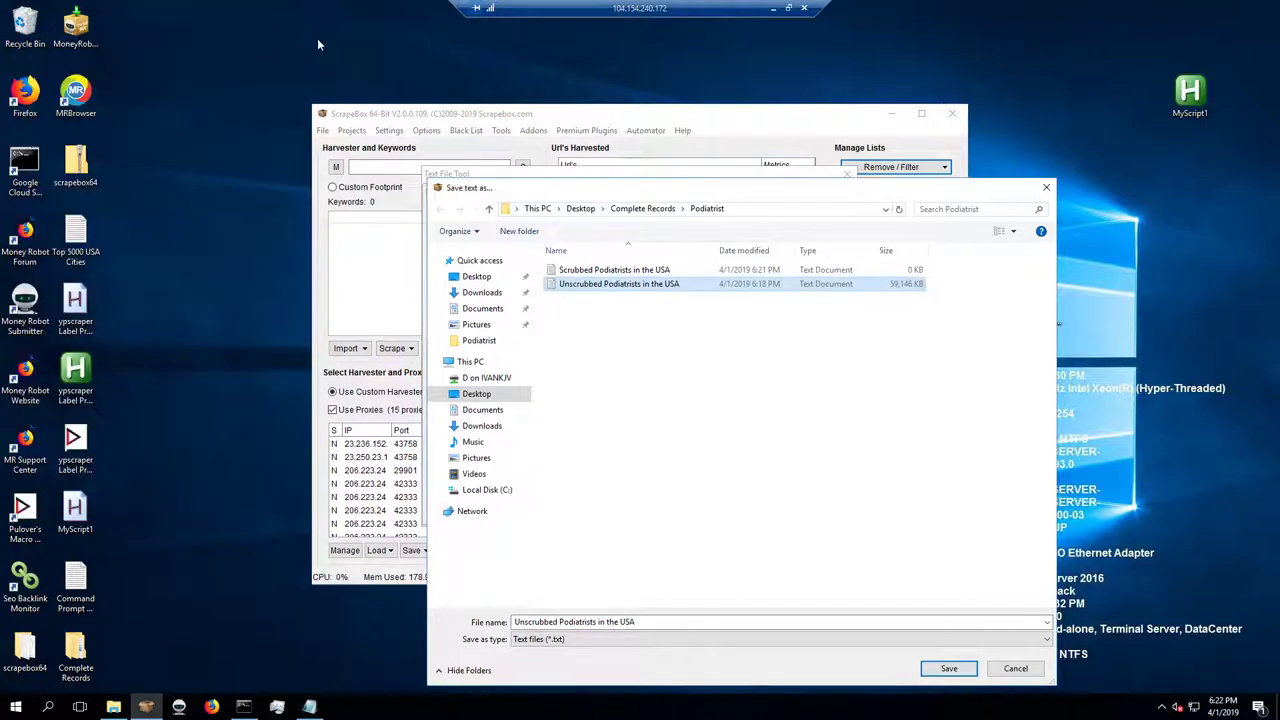
- Set Scrubbed Podiatrists in the USA as the target file, replacing the existing one, and run the duplicate removal
left_click(636, 272)
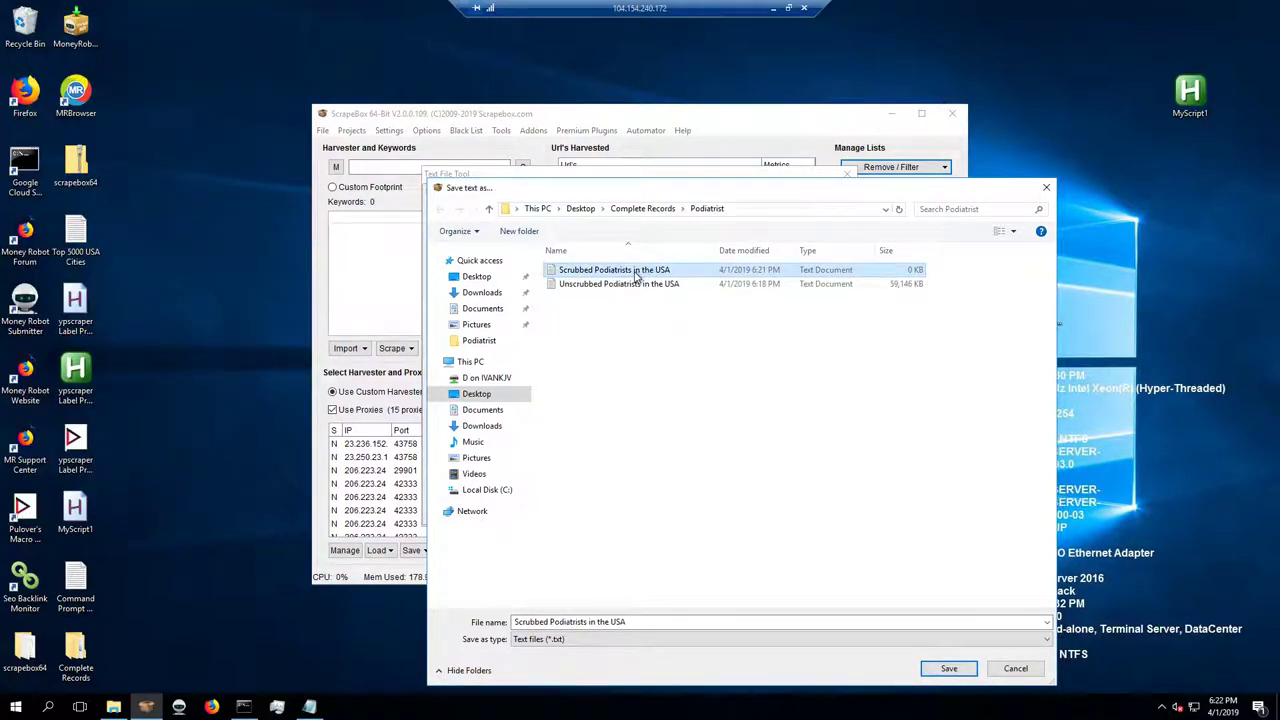
left_click(948, 668)
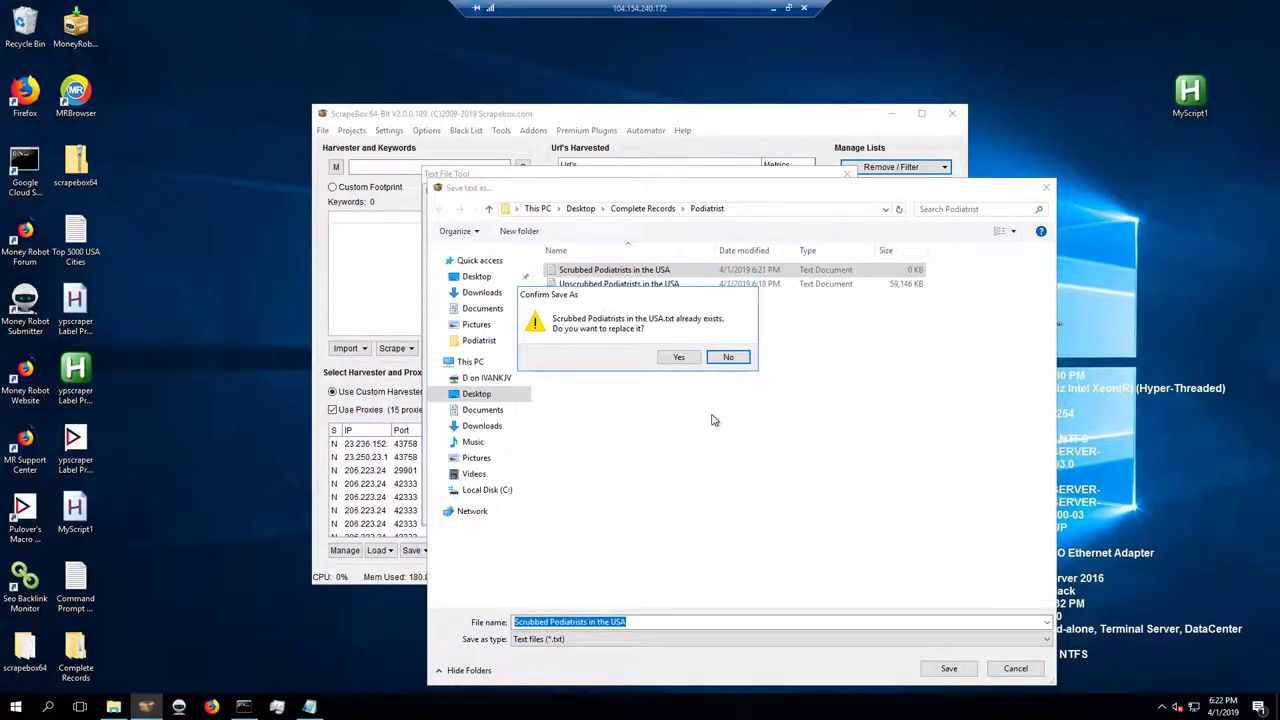
left_click(679, 357)
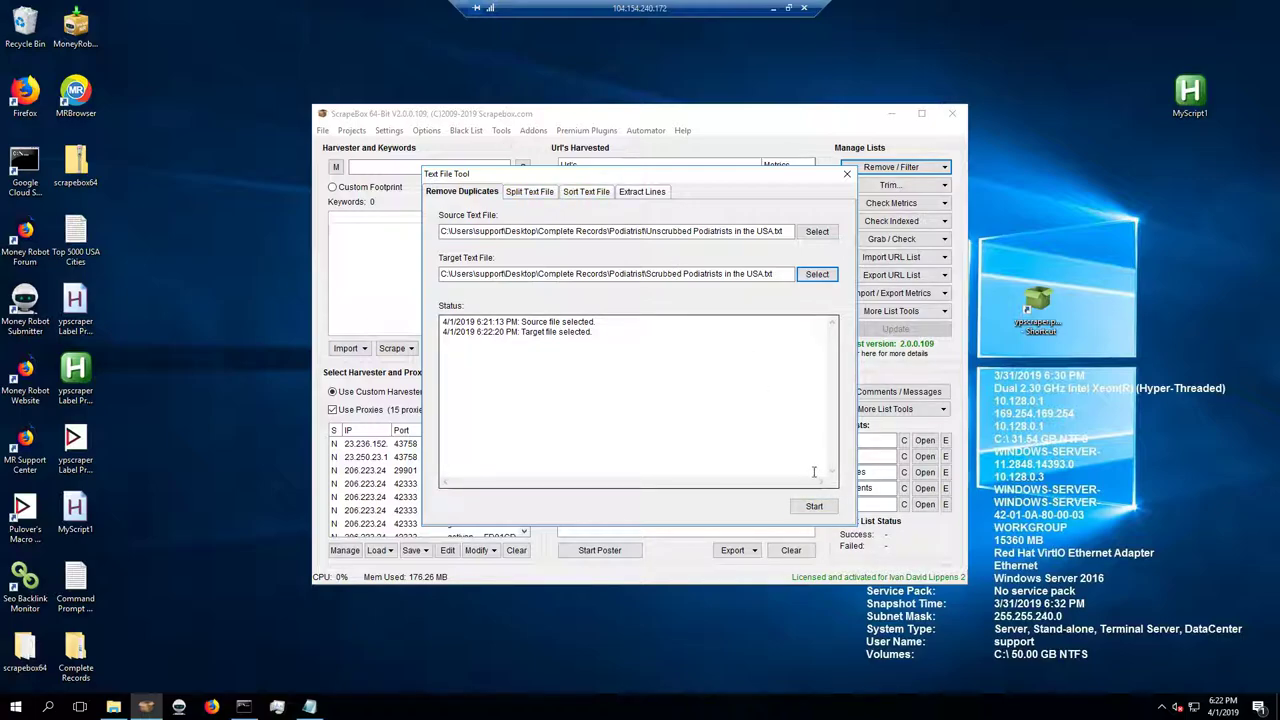
left_click(814, 506)
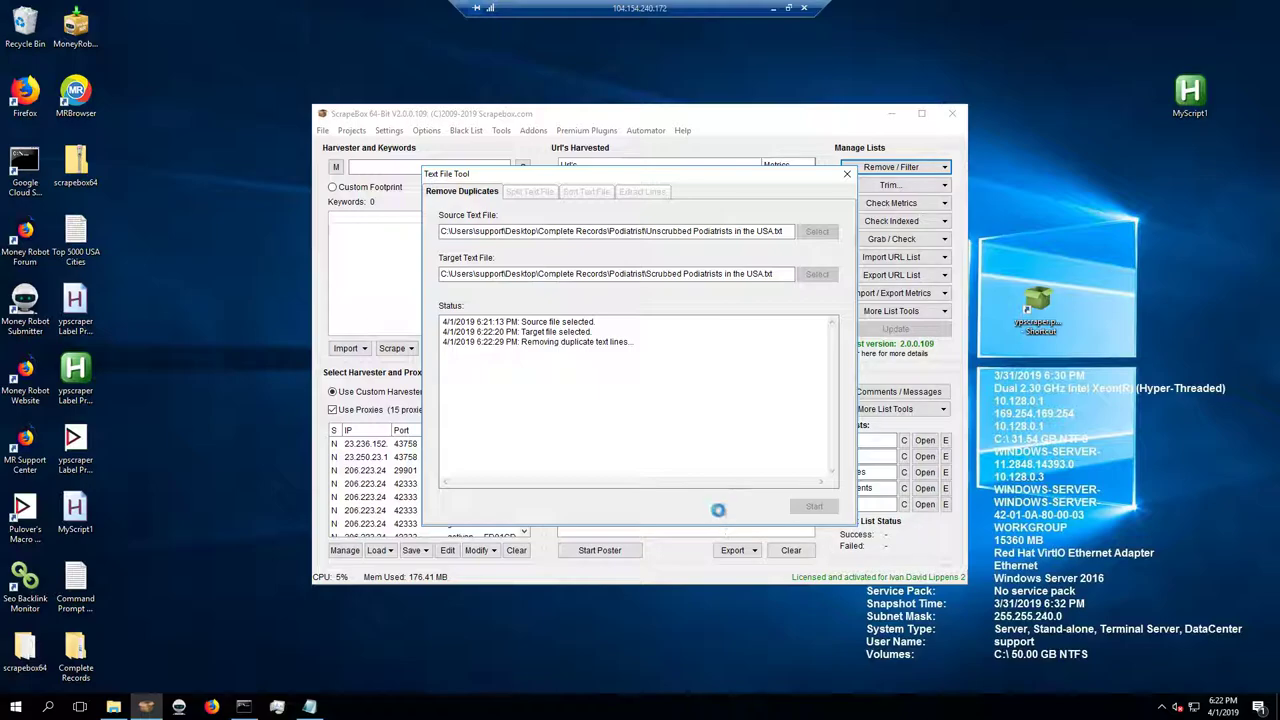
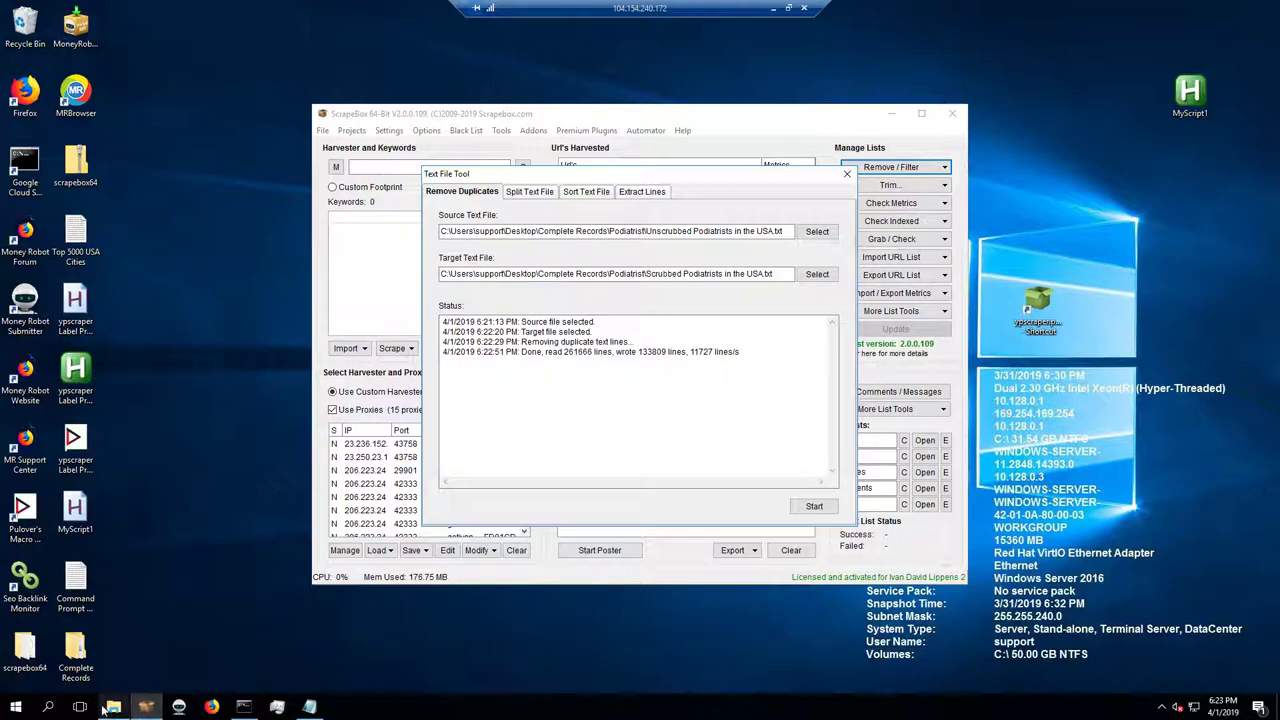
- Compare the scrubbed and unscrubbed file sizes in the Podiatrist folder, minimize it, and close the Text File Tool
mouse_move(111, 706)
left_click(118, 708)
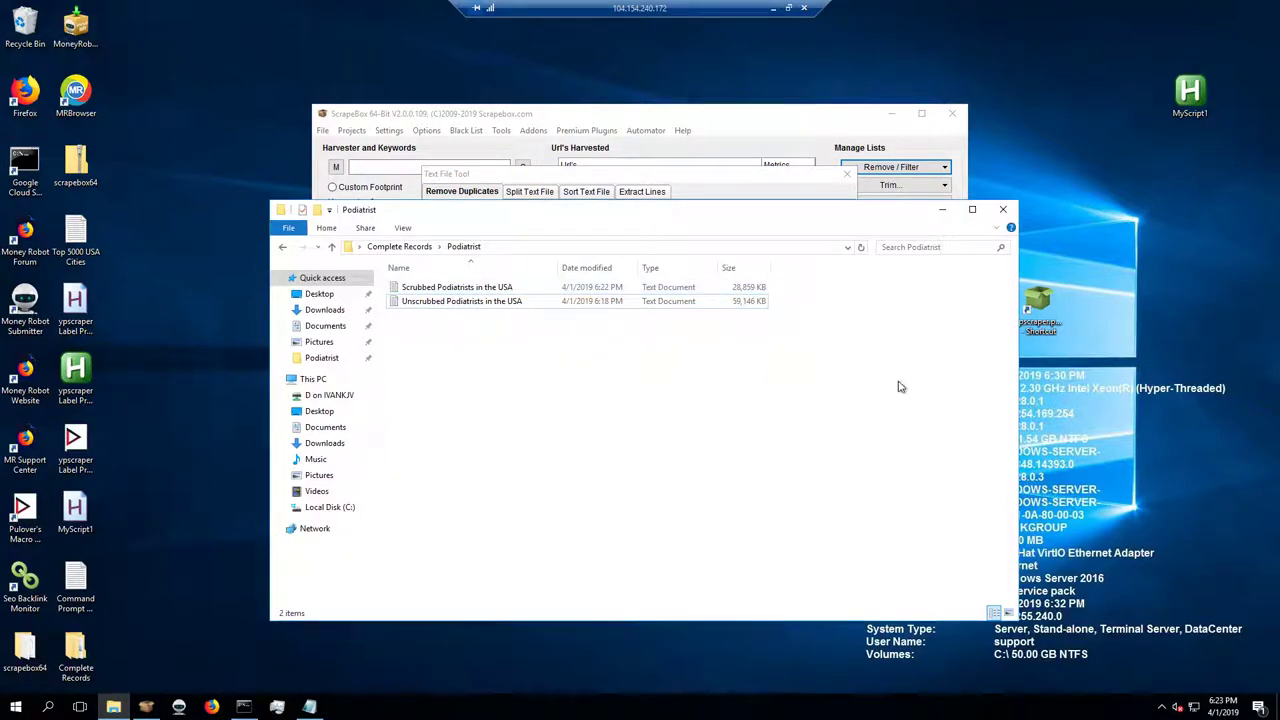
left_click(942, 210)
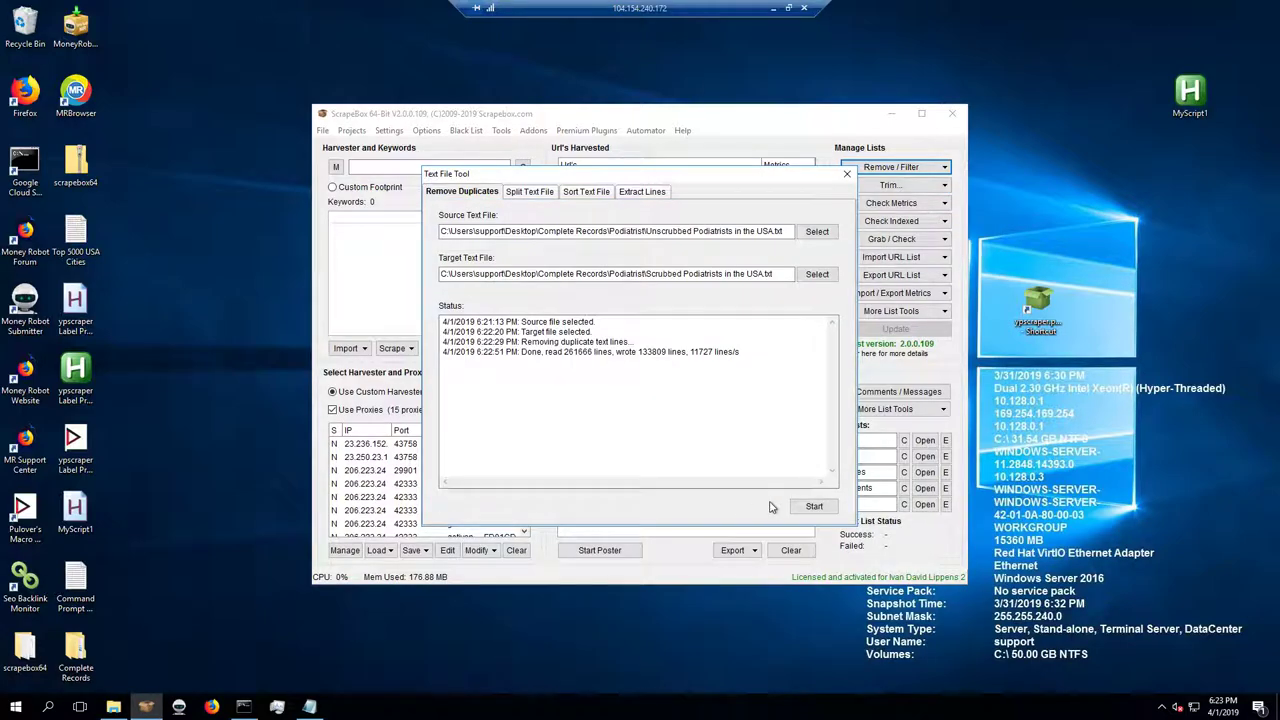
left_click(846, 176)
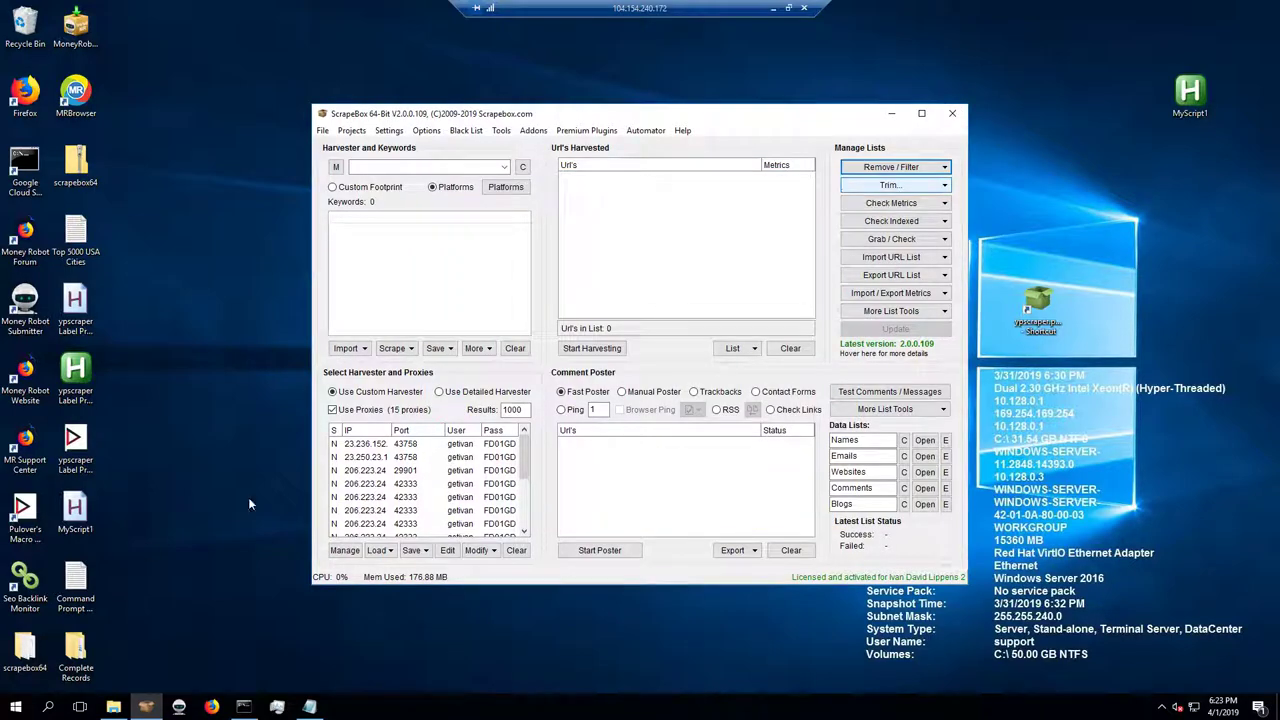
- Import Scrubbed Podiatrists in the USA into the harvested URL list, replacing the current list
left_click(740, 350)
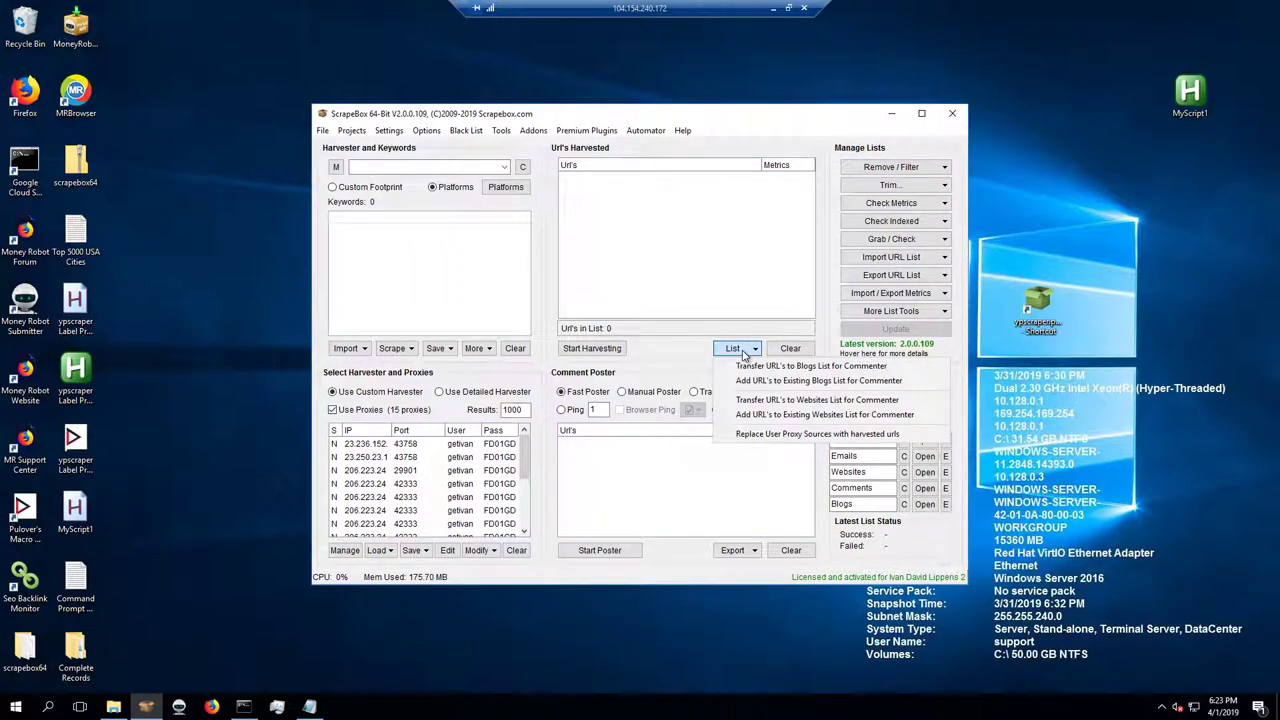
left_click(680, 357)
right_click(660, 254)
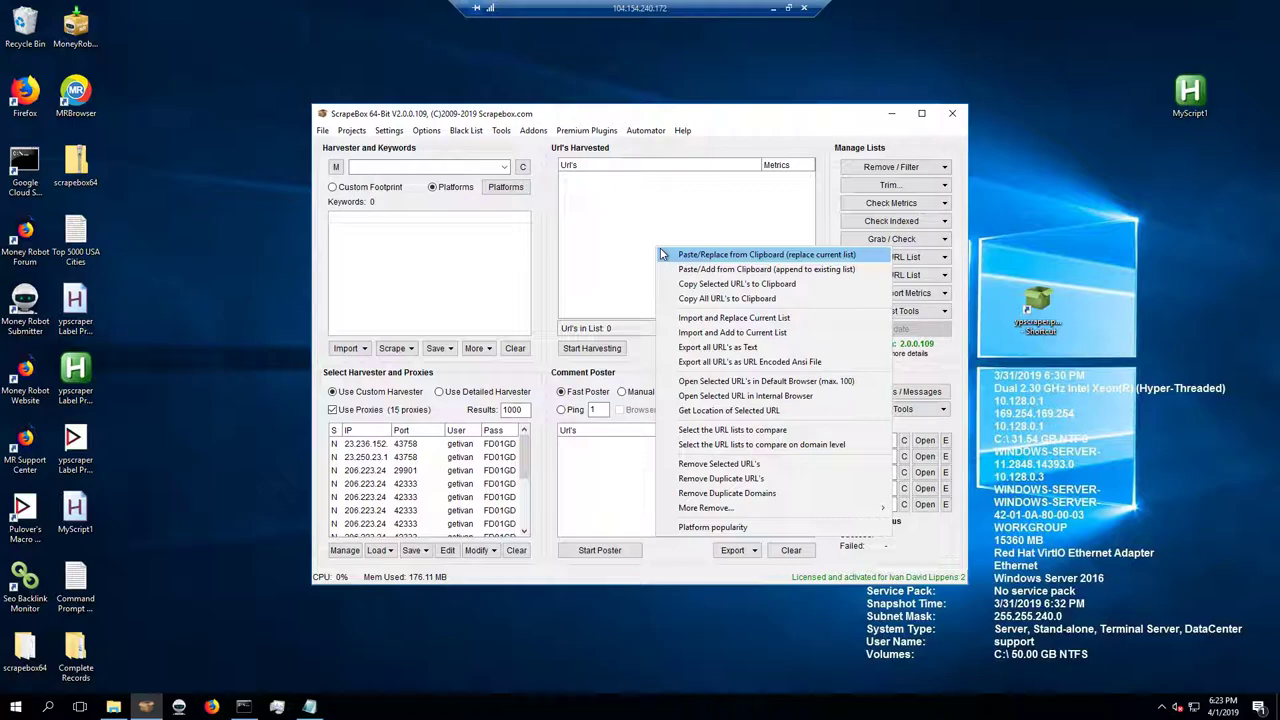
left_click(710, 318)
left_click(548, 231)
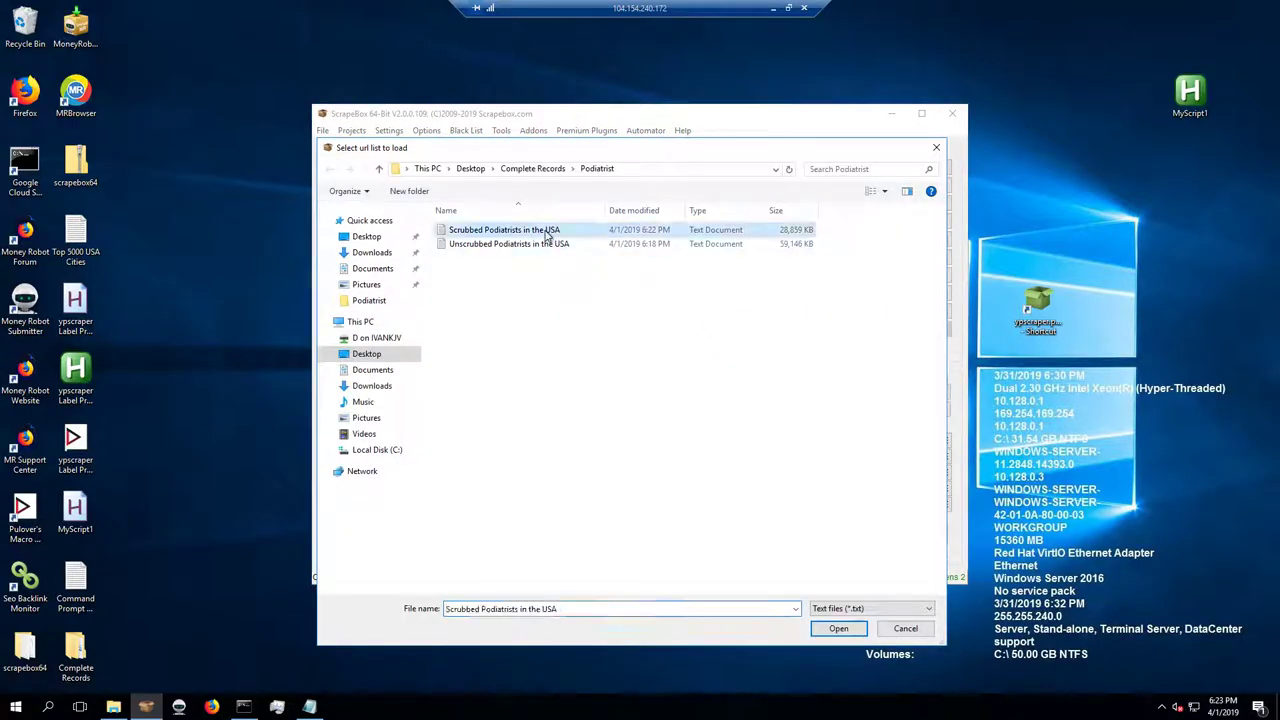
left_click(832, 628)
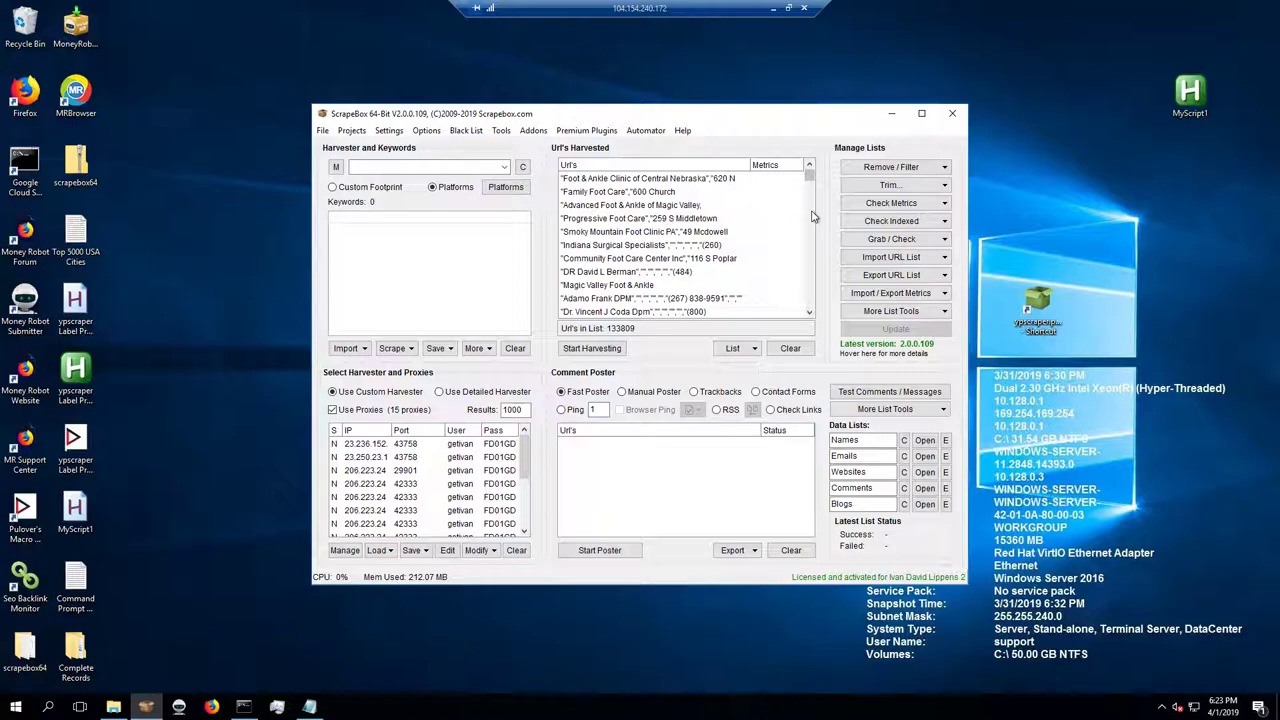
- Look over the imported records and the Remove / Filter options, and clear the harvested URL list
mouse_move(810, 176)
left_mouse_down()
mouse_move(819, 320)
mouse_move(817, 160)
left_mouse_up()
left_click(943, 168)
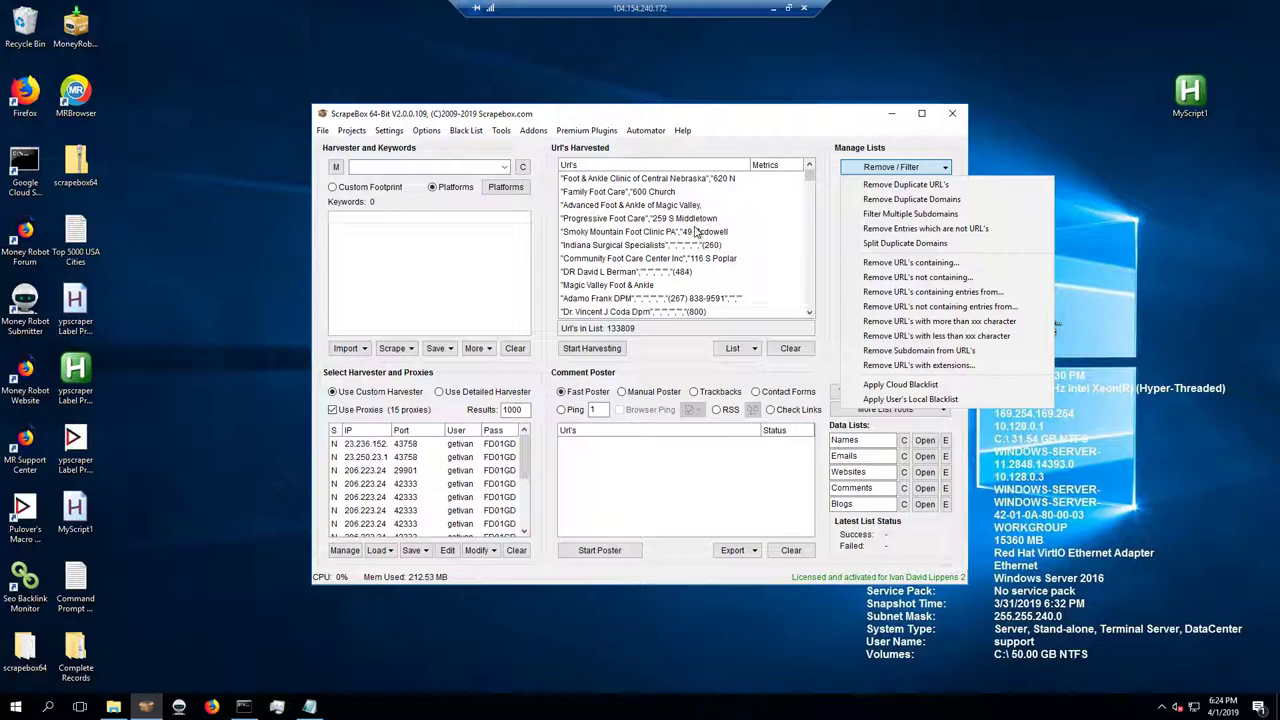
left_click(824, 288)
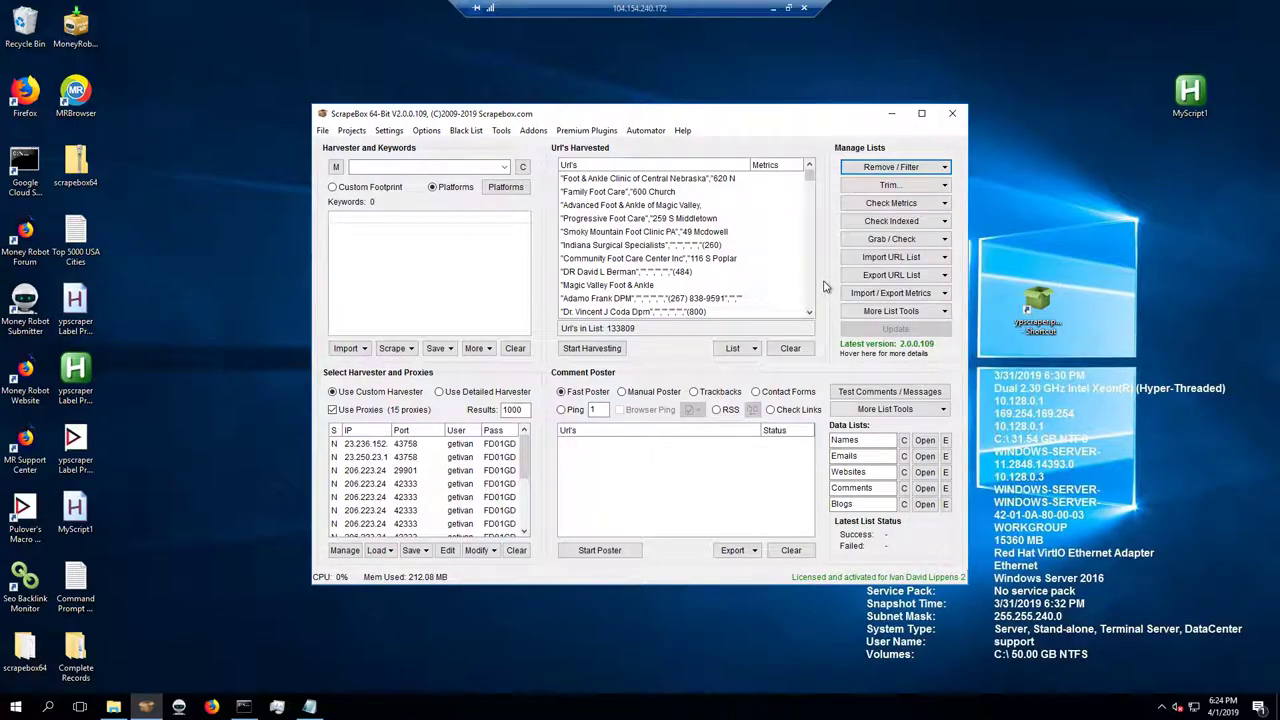
left_click(790, 348)
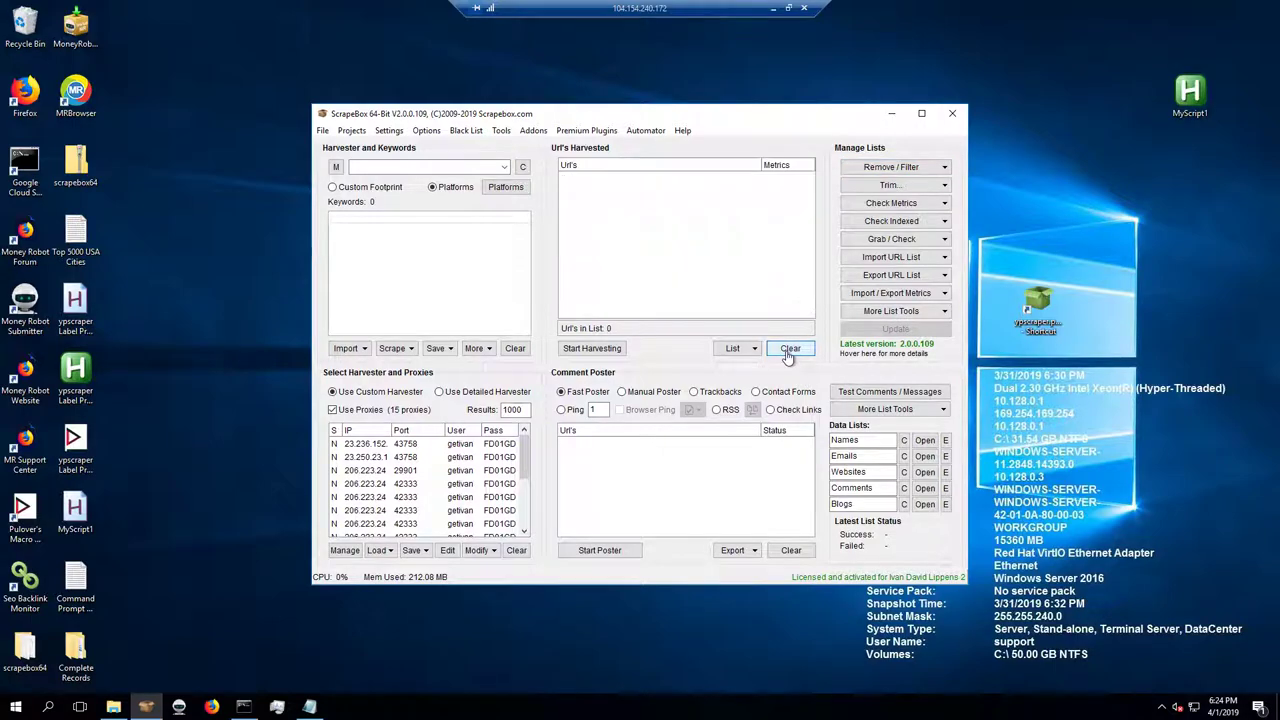
- Delete the Unscrubbed Podiatrists in the USA file from the Podiatrist folder
mouse_move(113, 708)
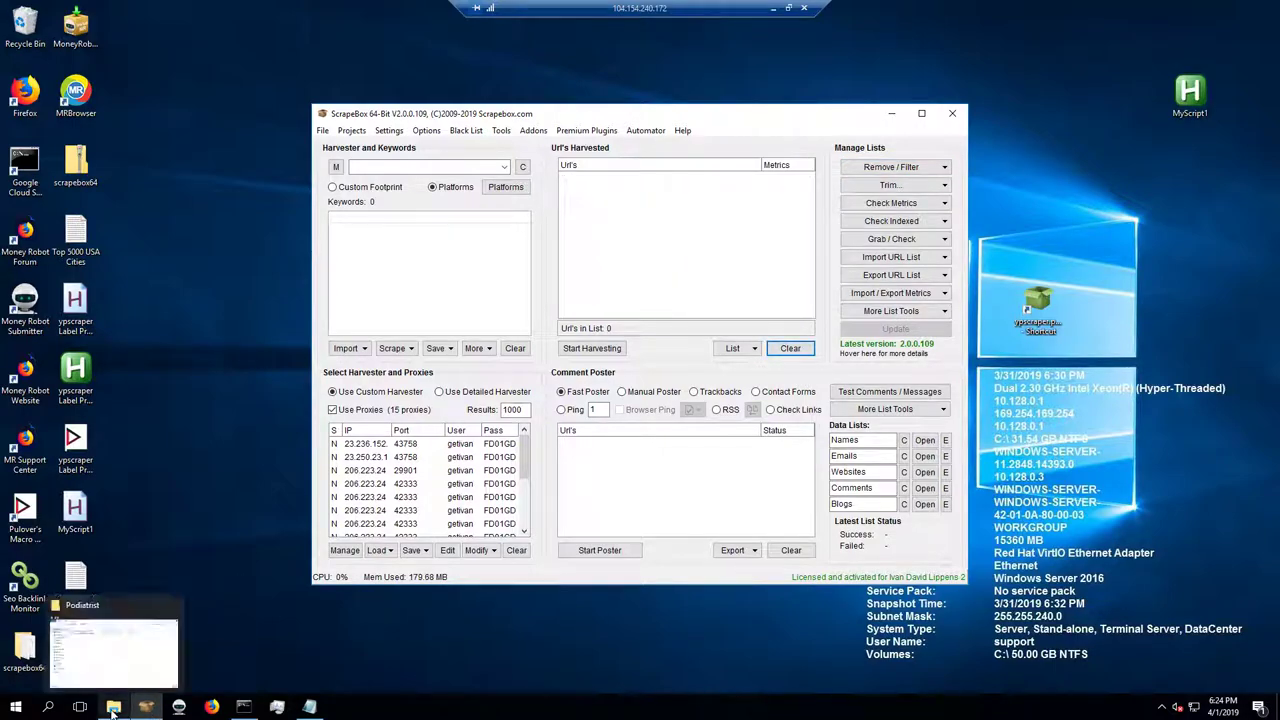
left_click(116, 670)
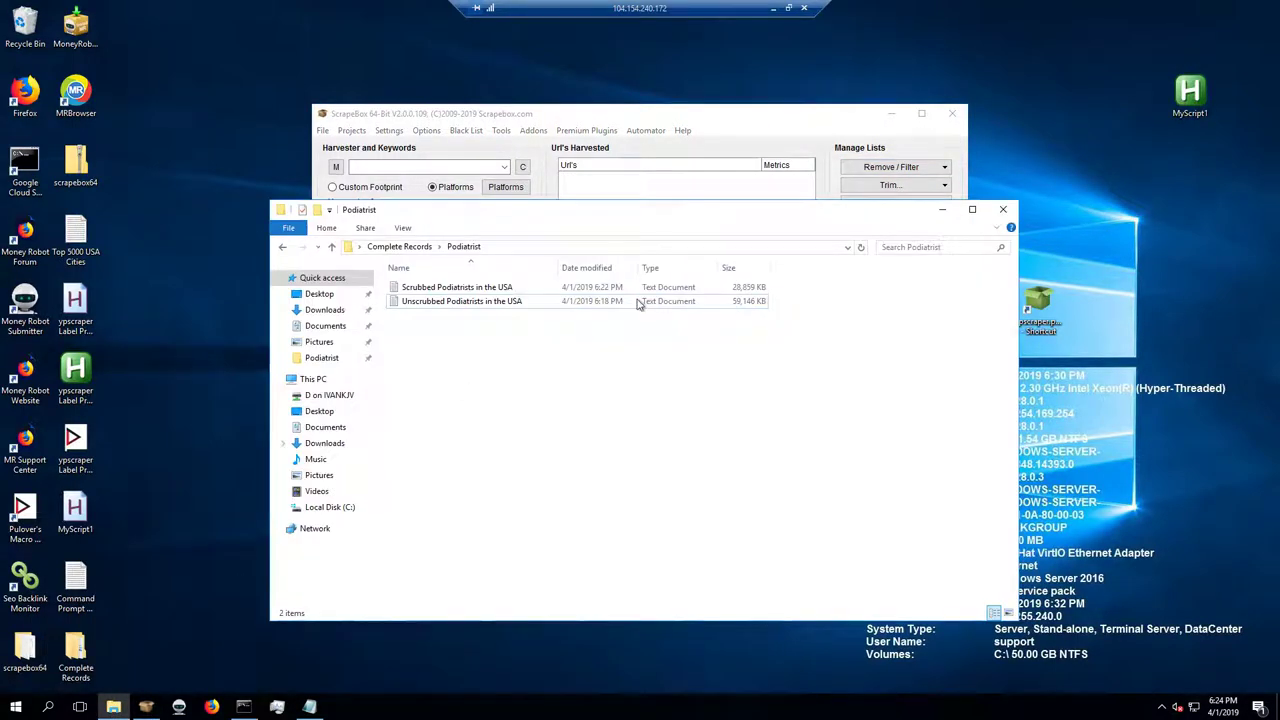
left_click(519, 292)
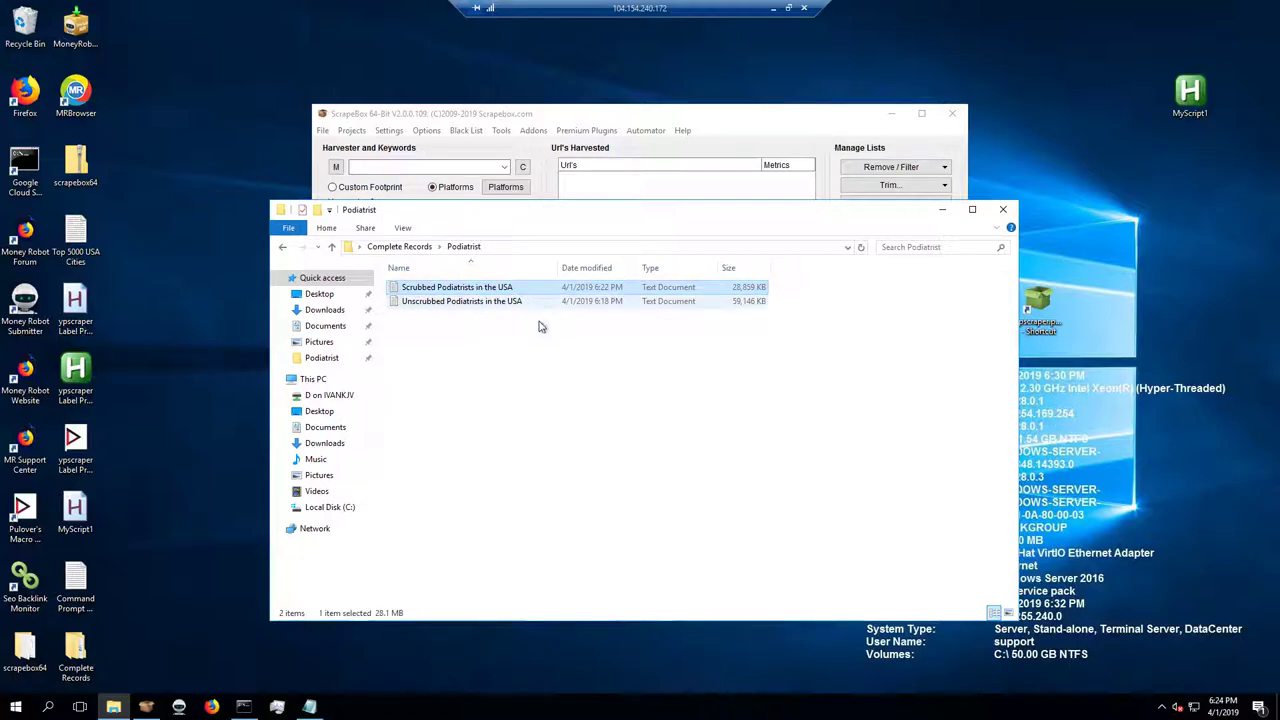
left_click(535, 302)
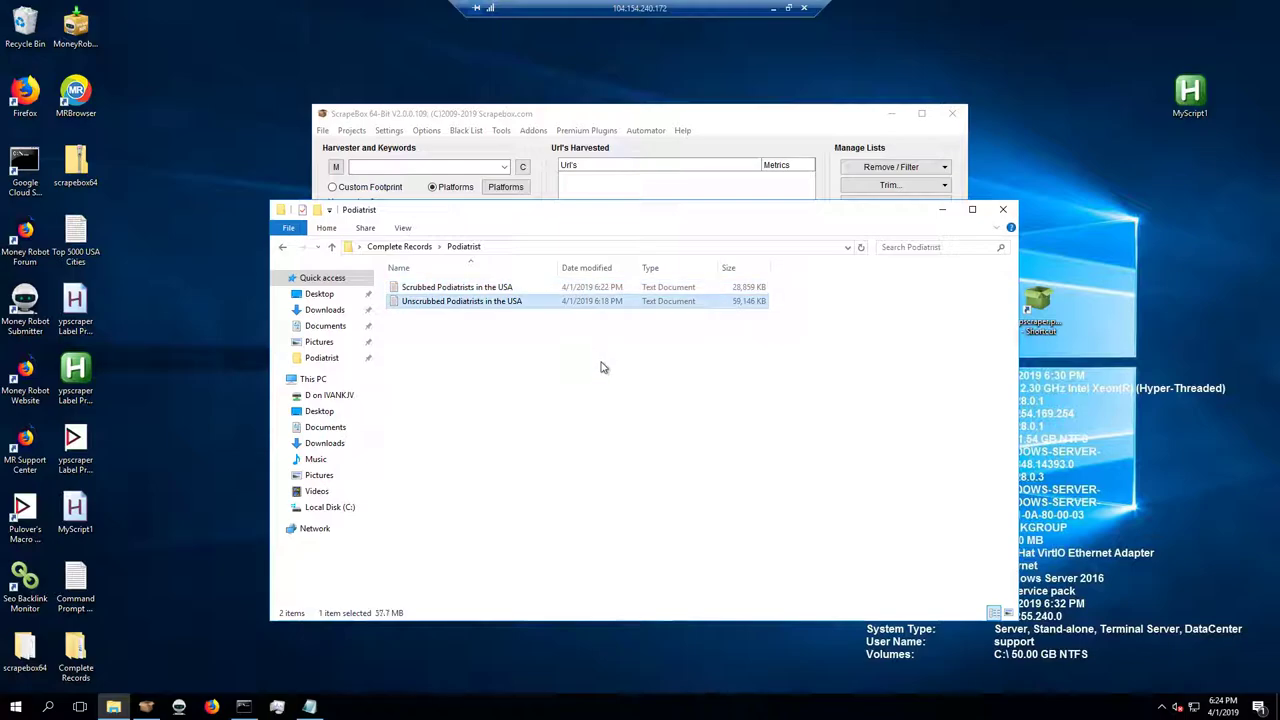
left_click(508, 289)
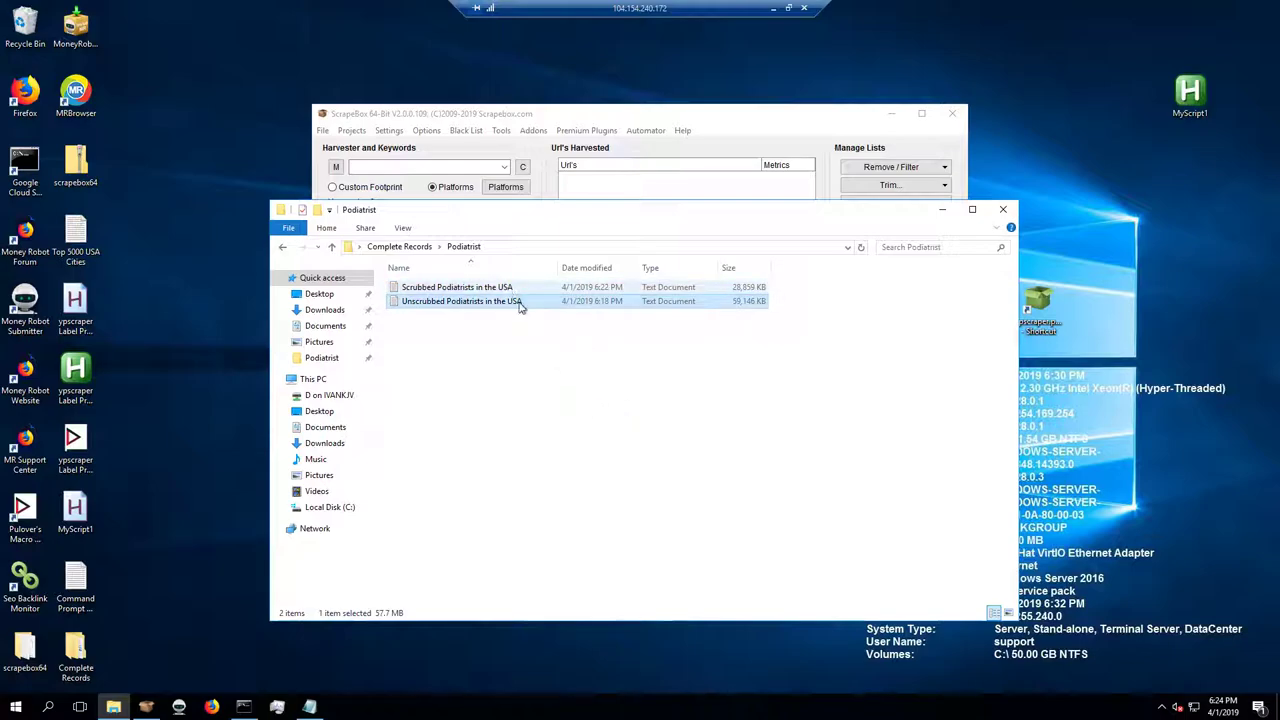
left_click(521, 305)
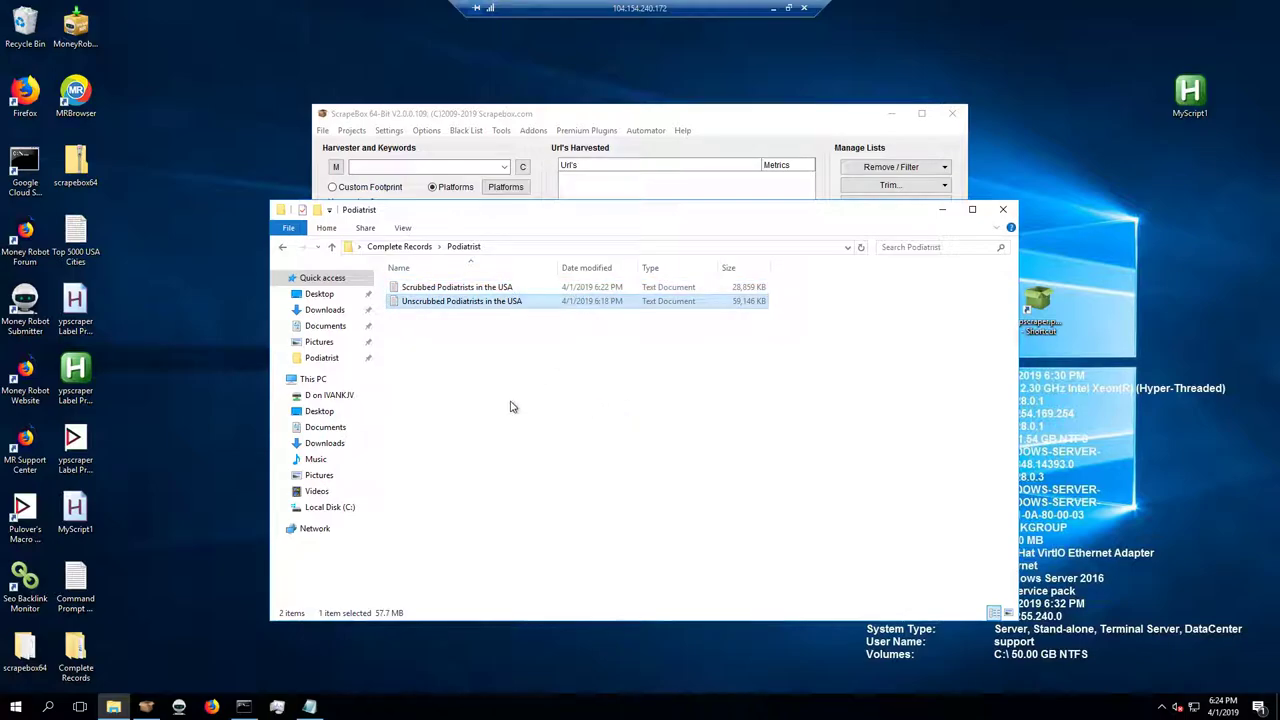
key("Delete")
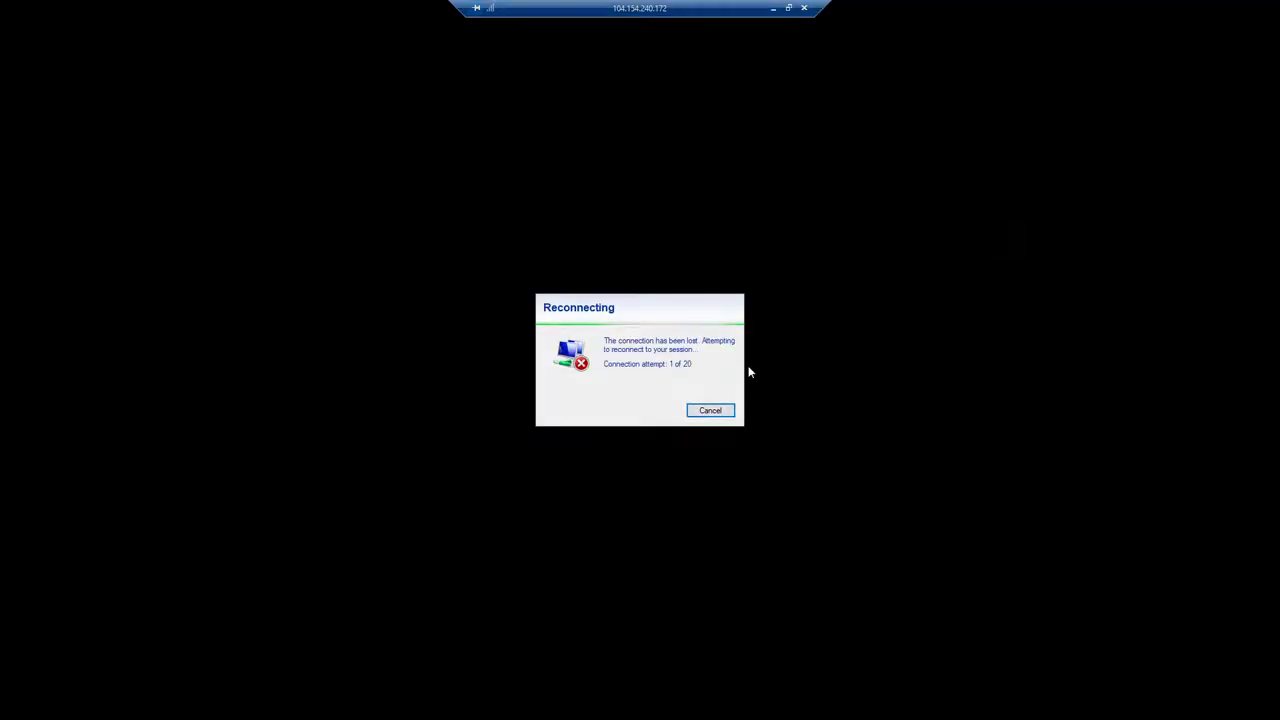
left_click(718, 413)
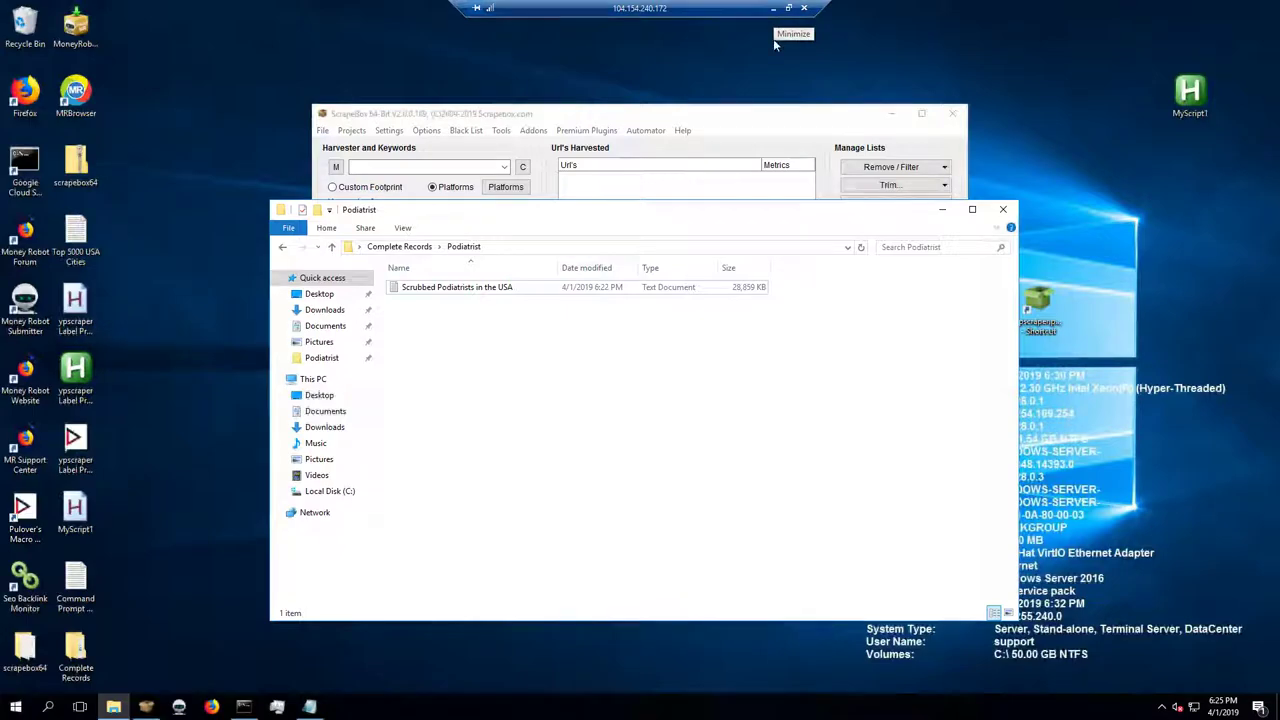
- Select the remaining Scrubbed Podiatrists in the USA file, and minimize the Podiatrist folder window
left_click(462, 290)
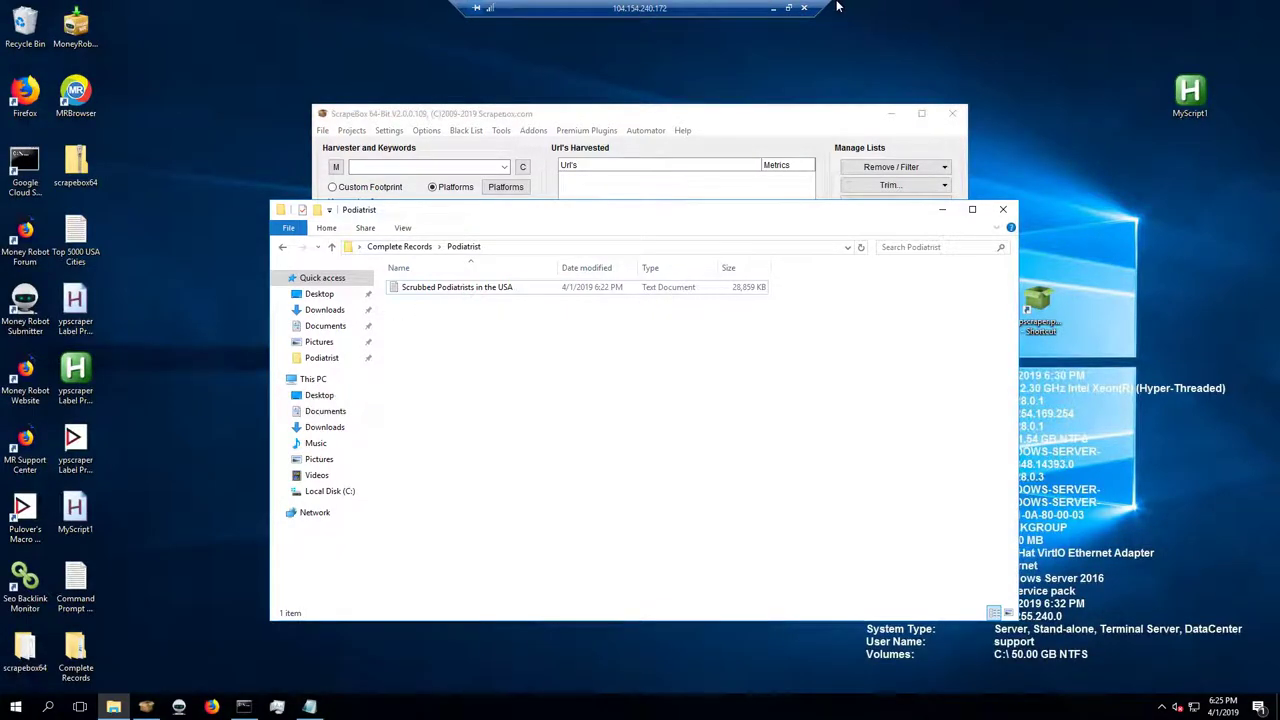
left_click(584, 388)
left_click(537, 296)
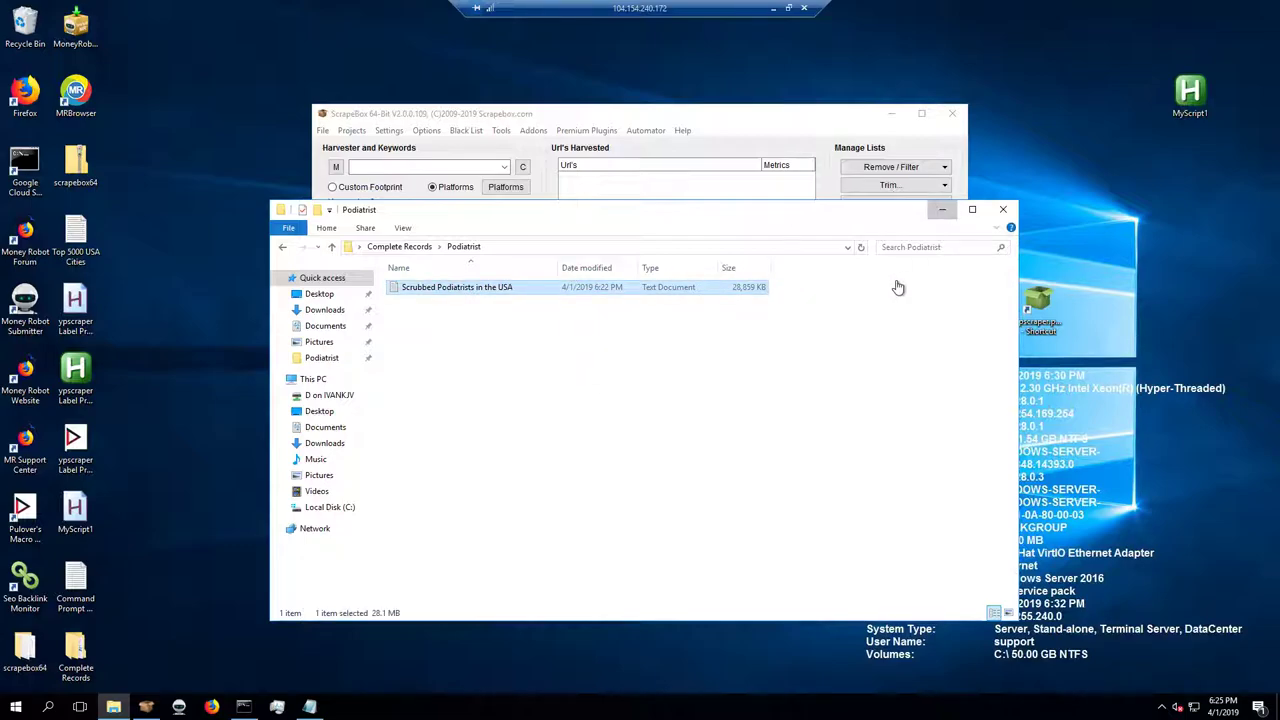
left_click(940, 210)
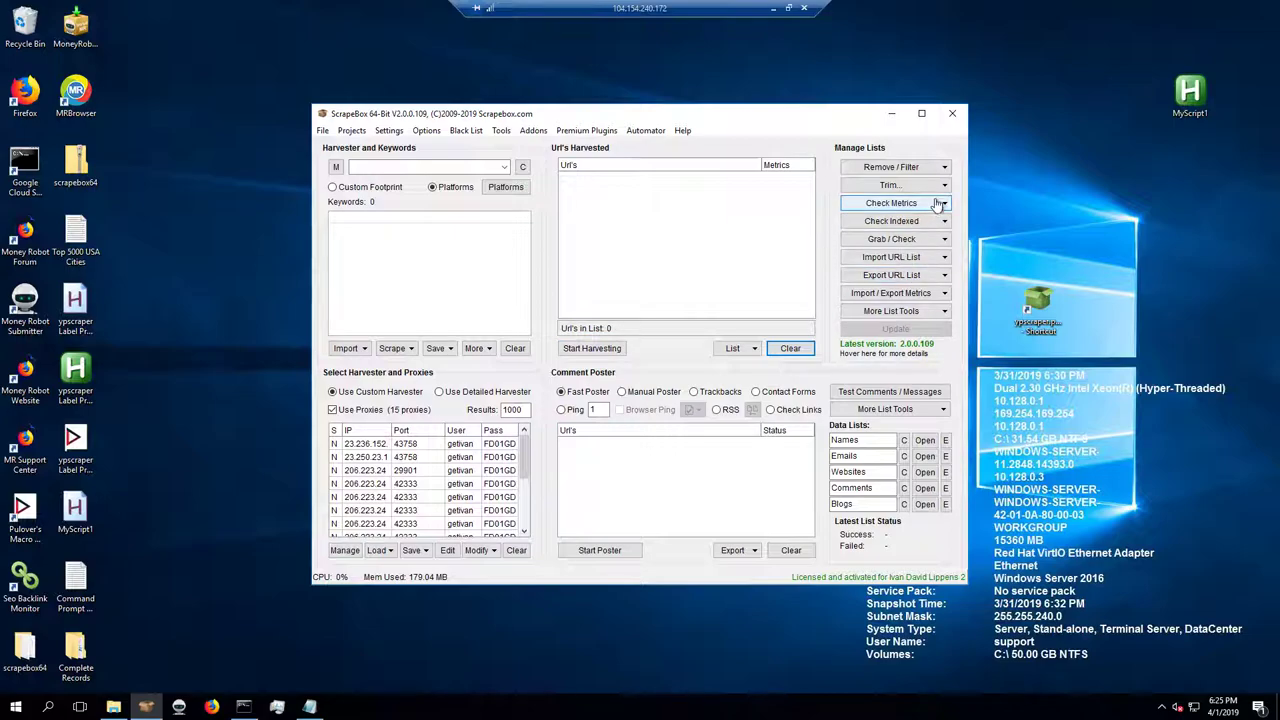
- Examine the available Remove / Filter, More List Tools, Import URL List and Grab / Check options
left_click(943, 167)
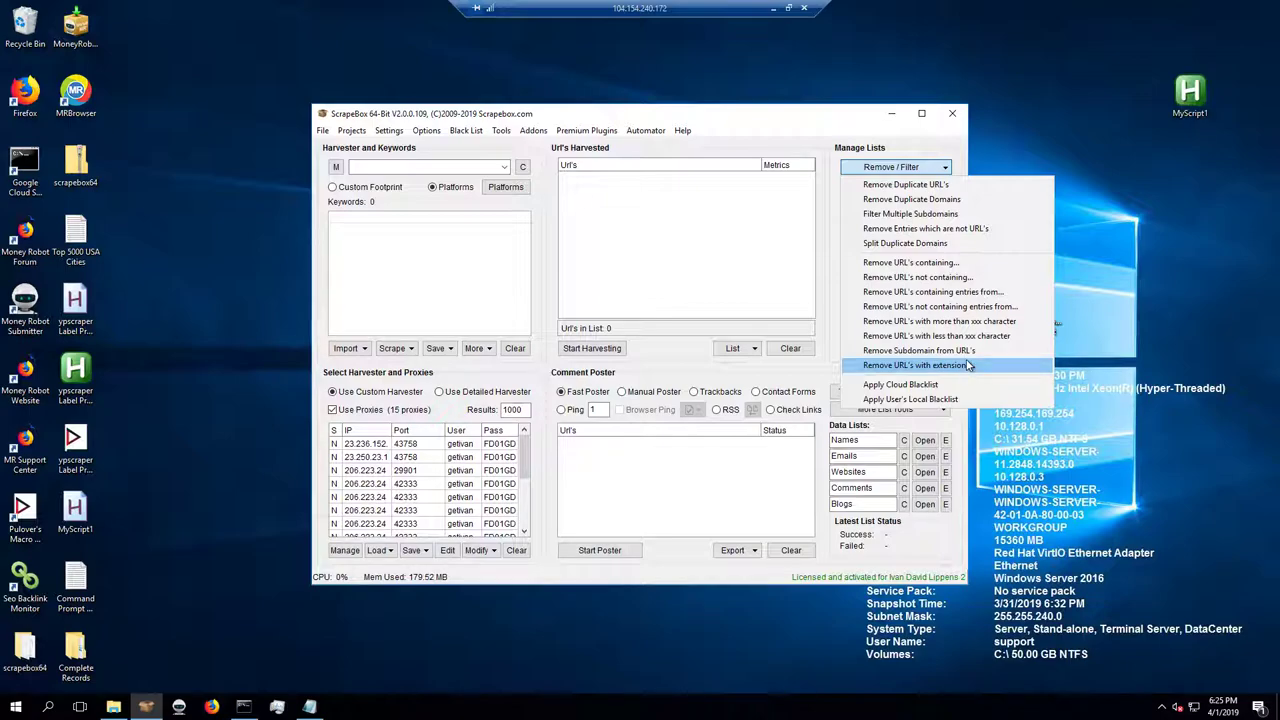
left_click(826, 310)
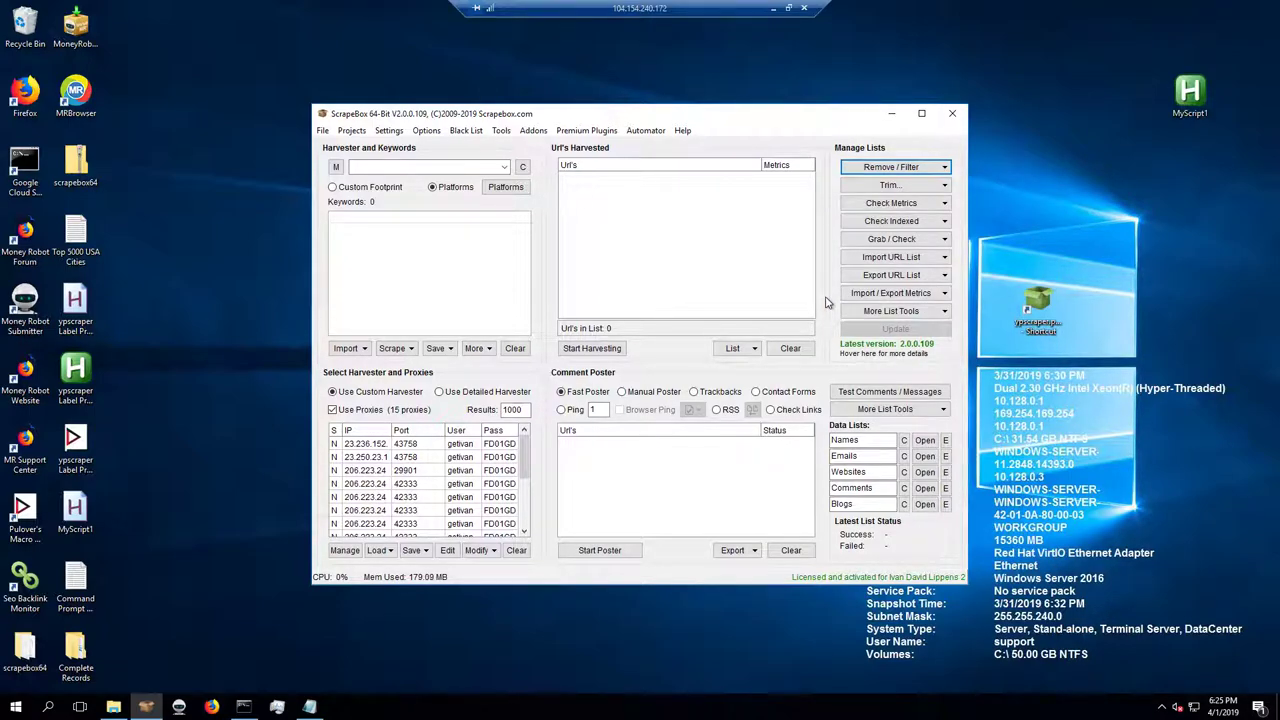
left_click(945, 312)
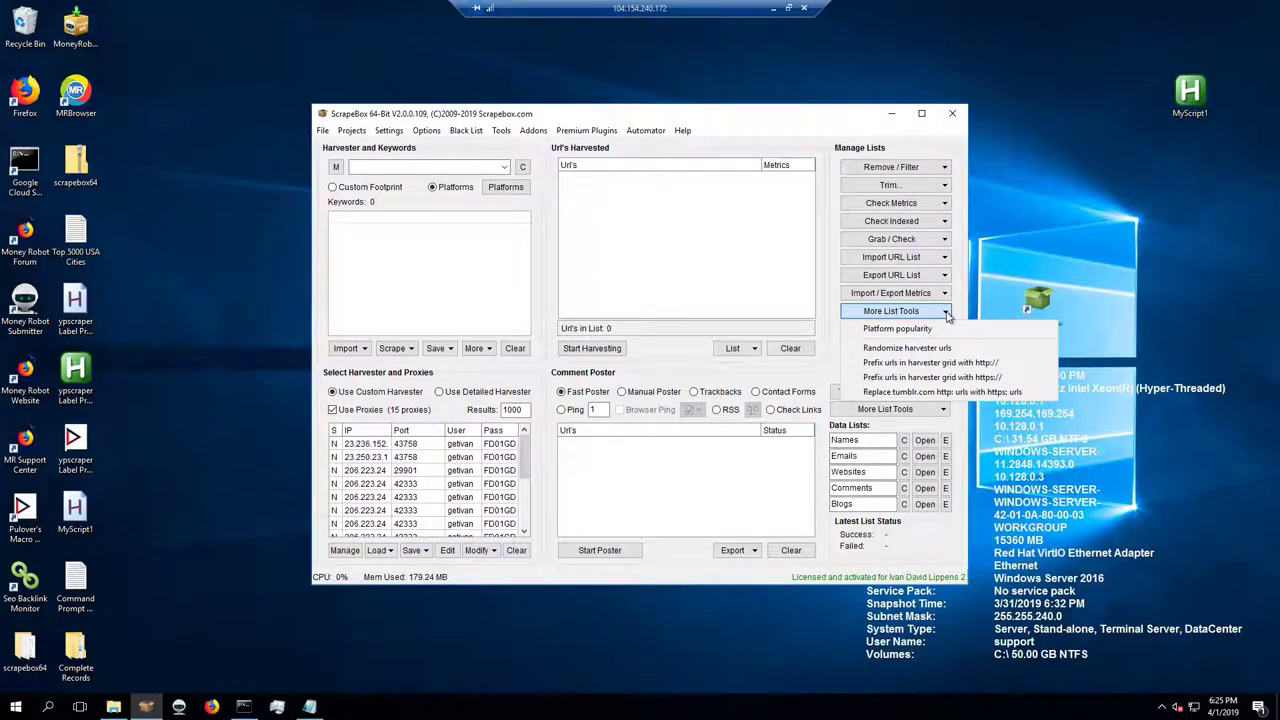
left_click(820, 278)
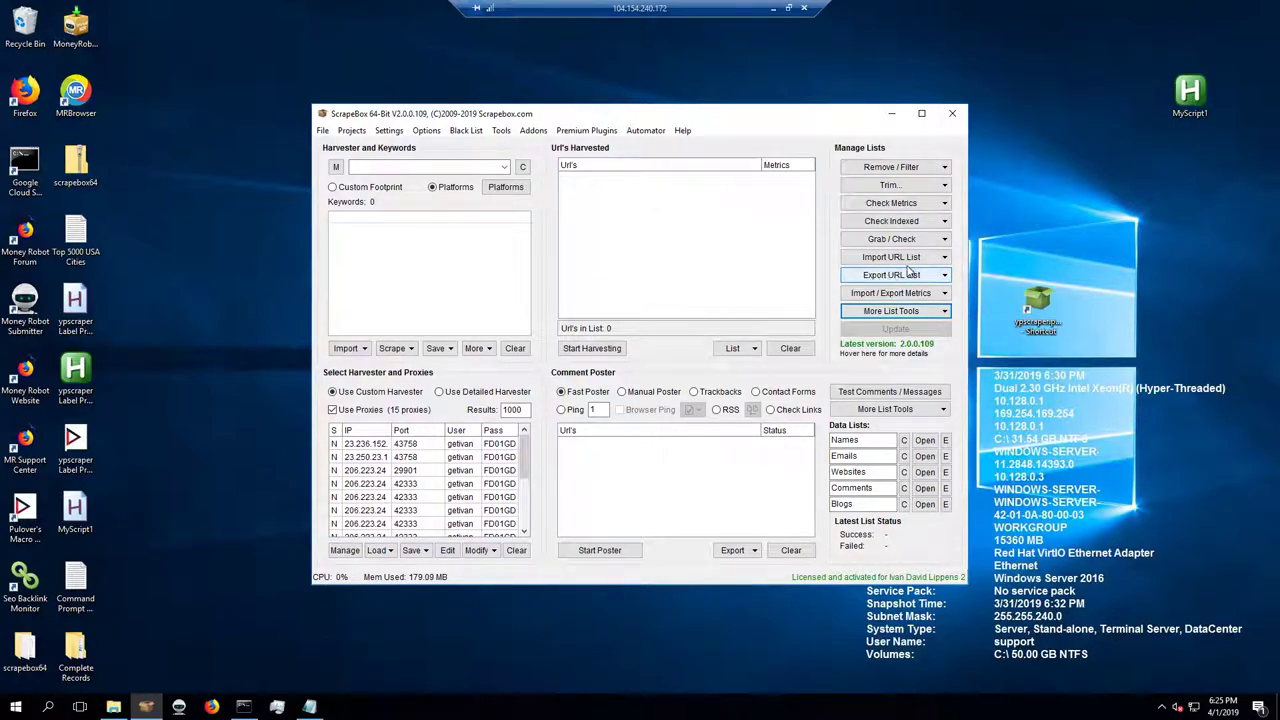
left_click(928, 259)
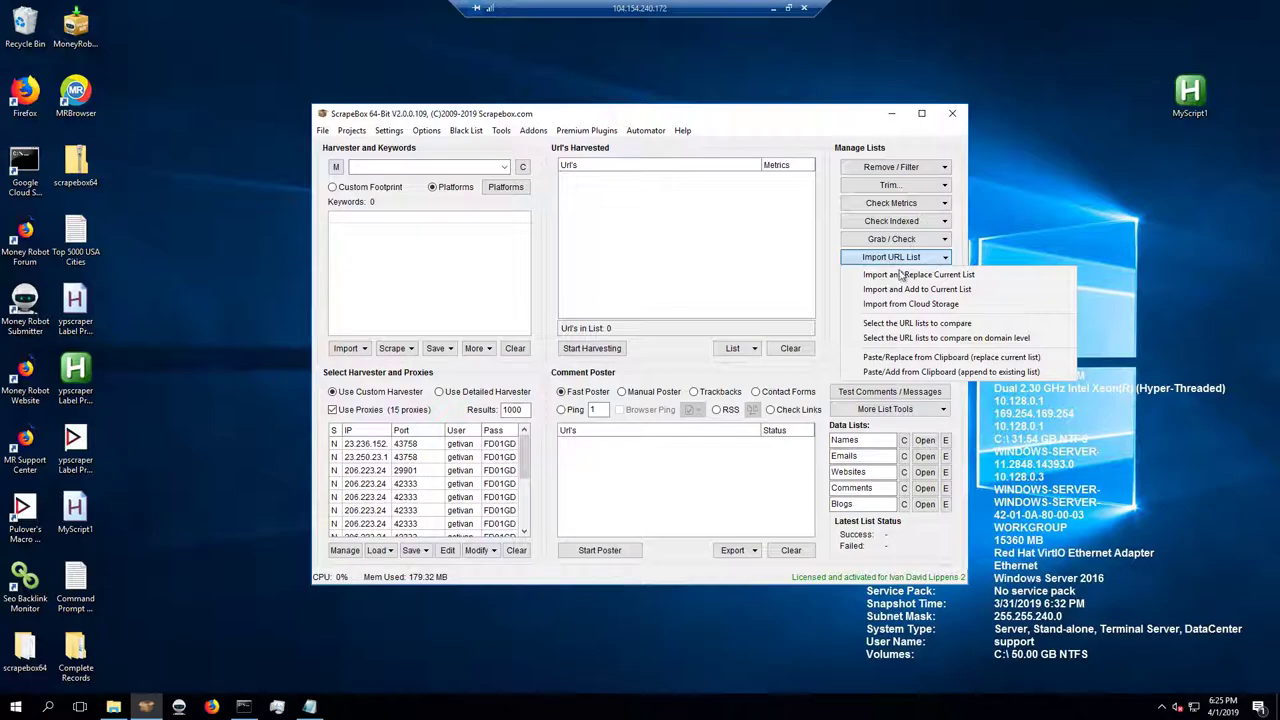
left_click(840, 278)
left_click(891, 243)
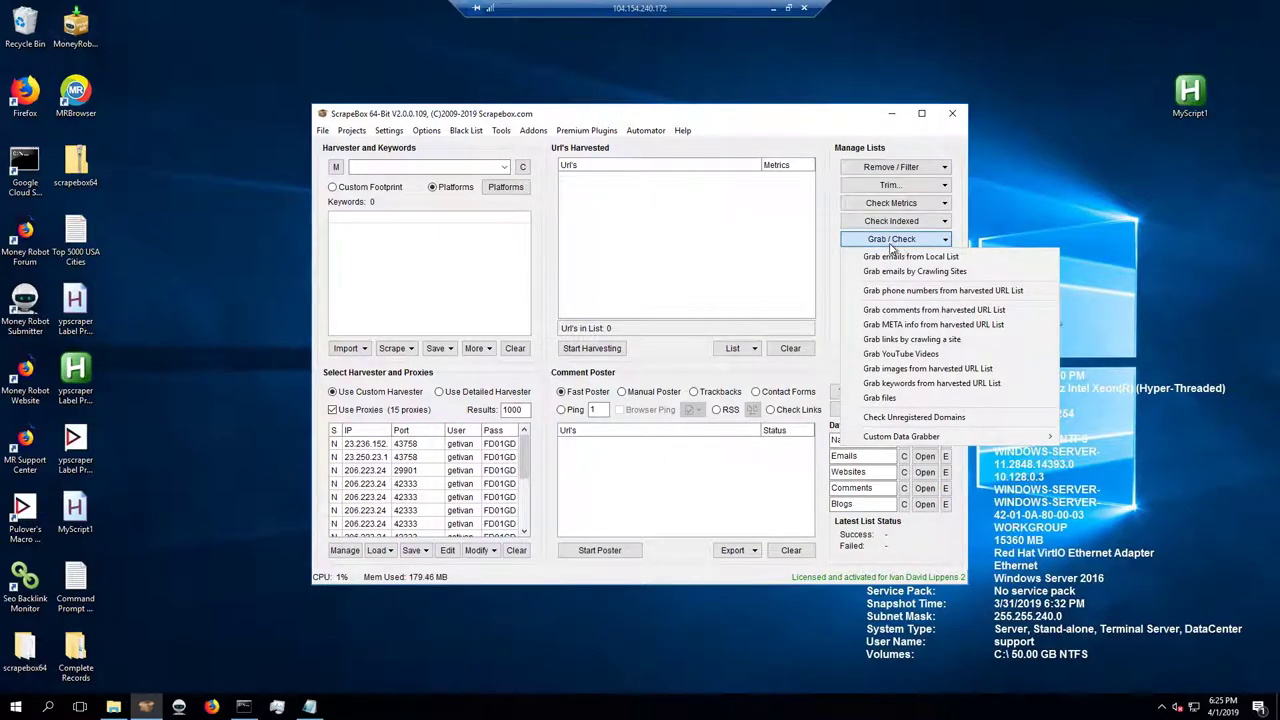
left_click(833, 256)
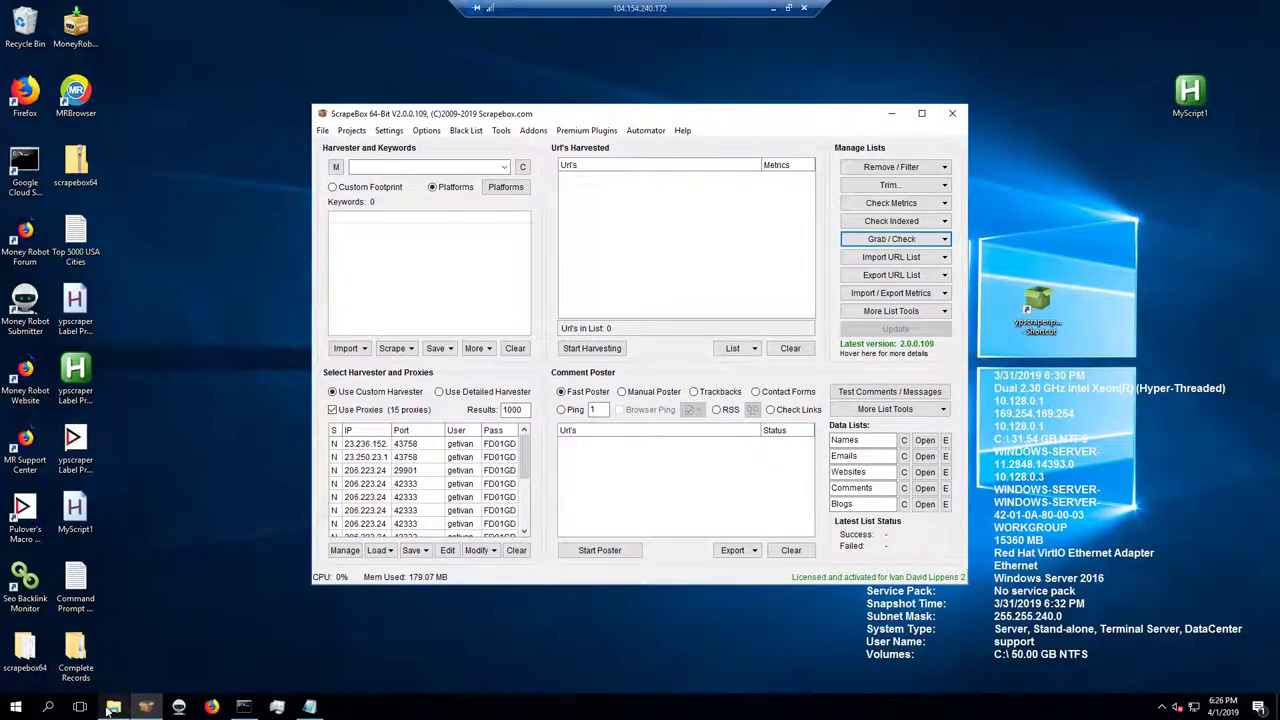
- Open the Complete Records folder and browse from there to the ScrapeBox folder inside # Internet Marketing on the shared D drive
double_click(84, 650)
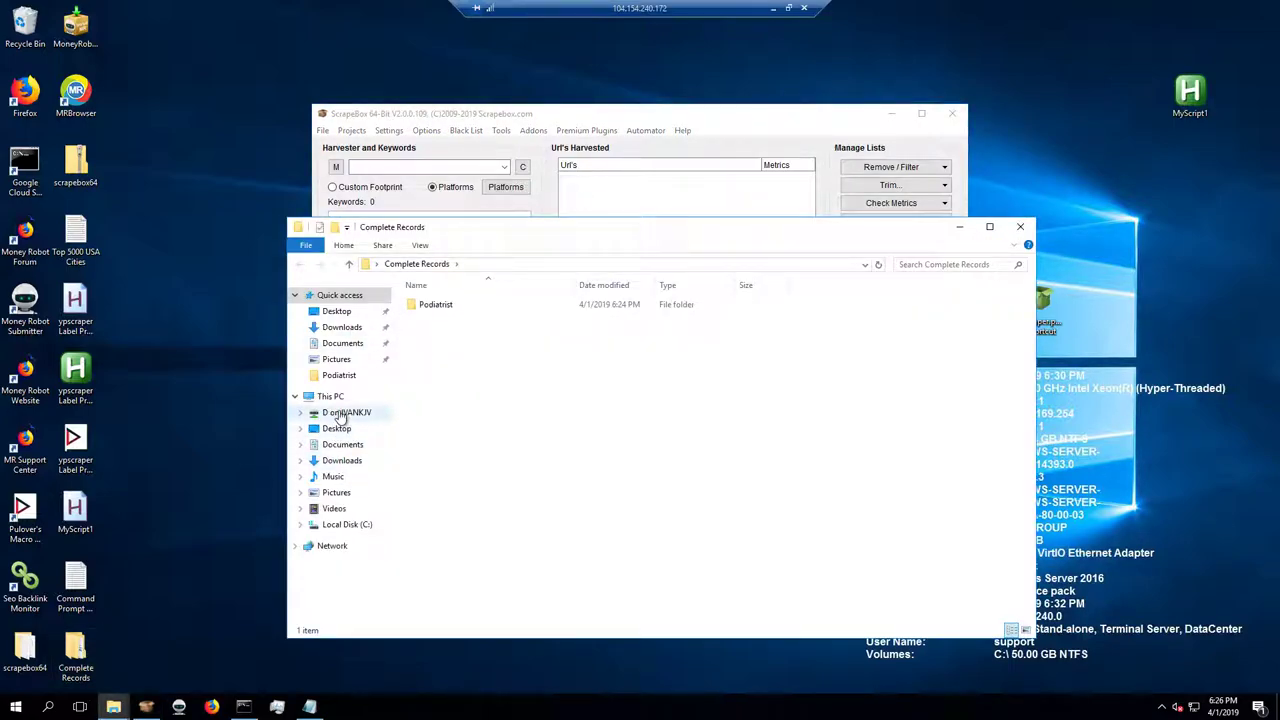
left_click(342, 413)
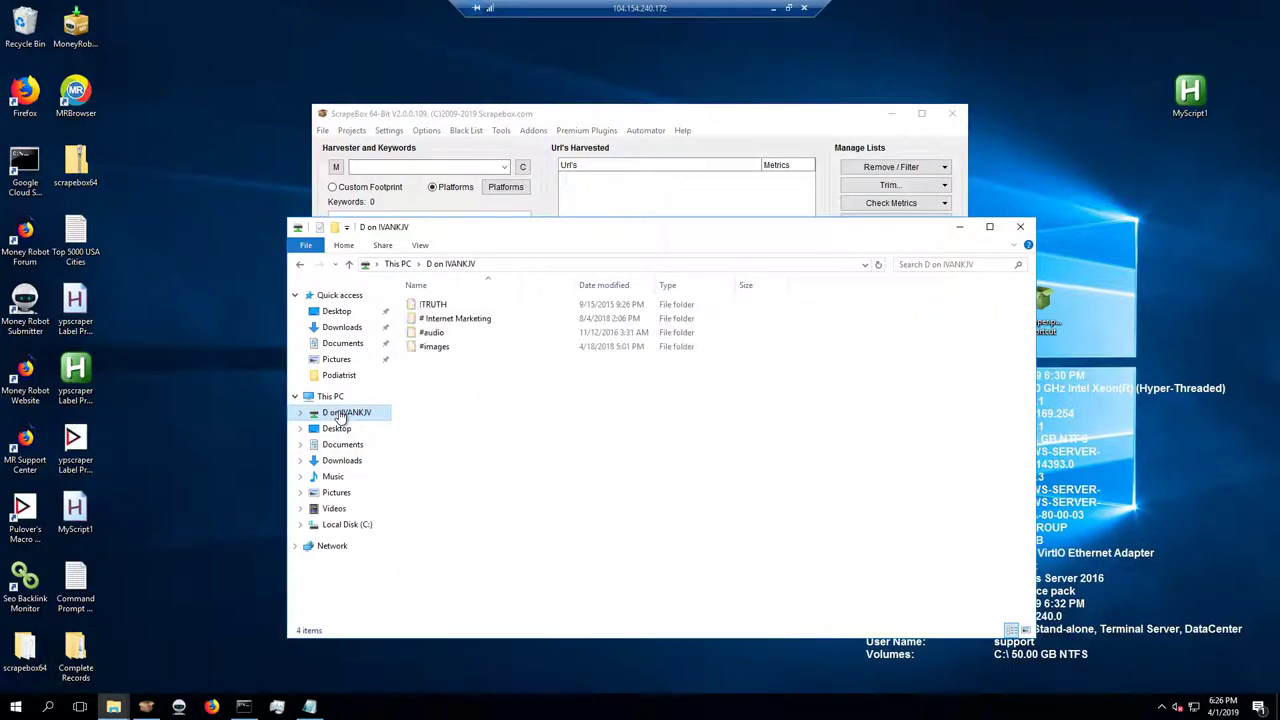
double_click(447, 320)
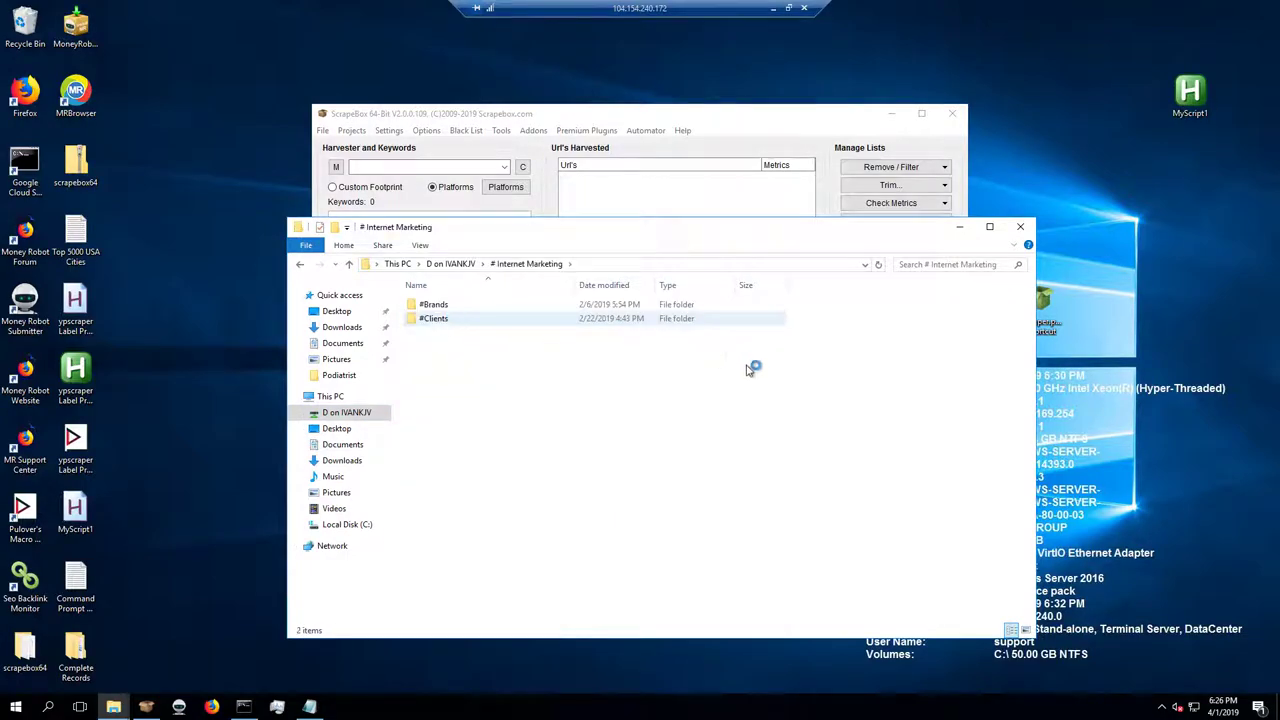
scroll(605, 545, "down", 3)
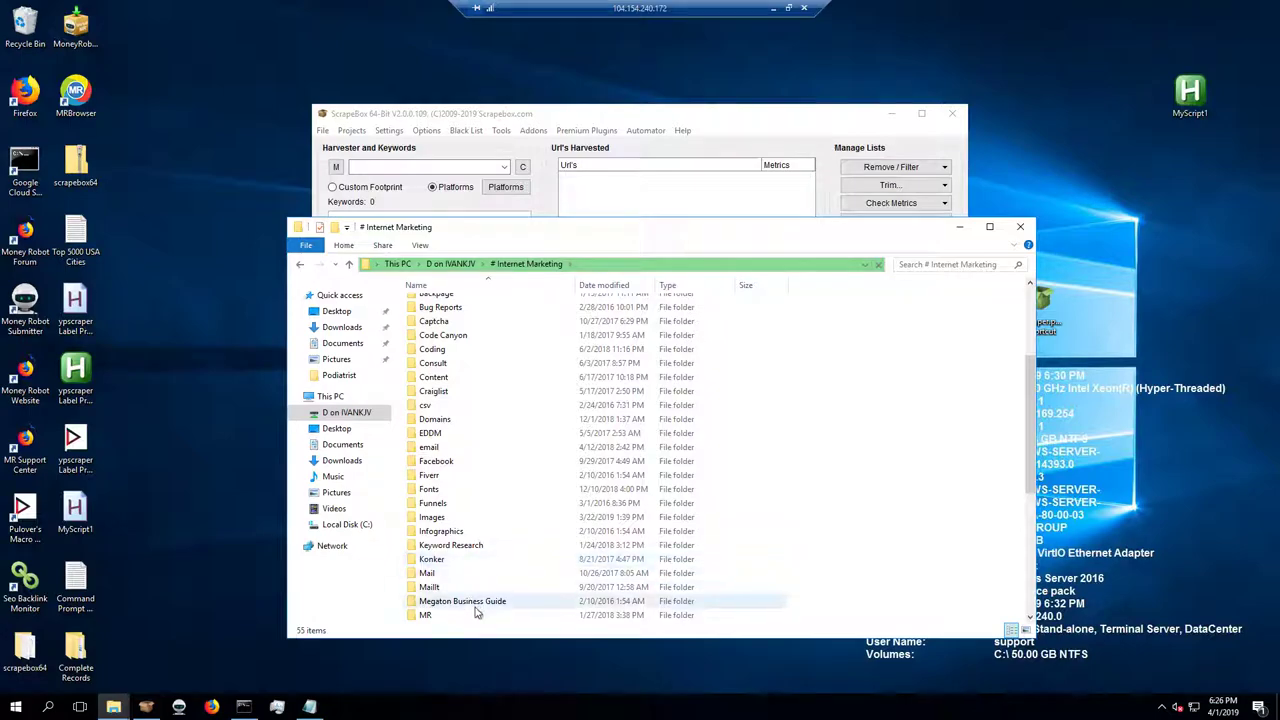
scroll(472, 493, "down", 7)
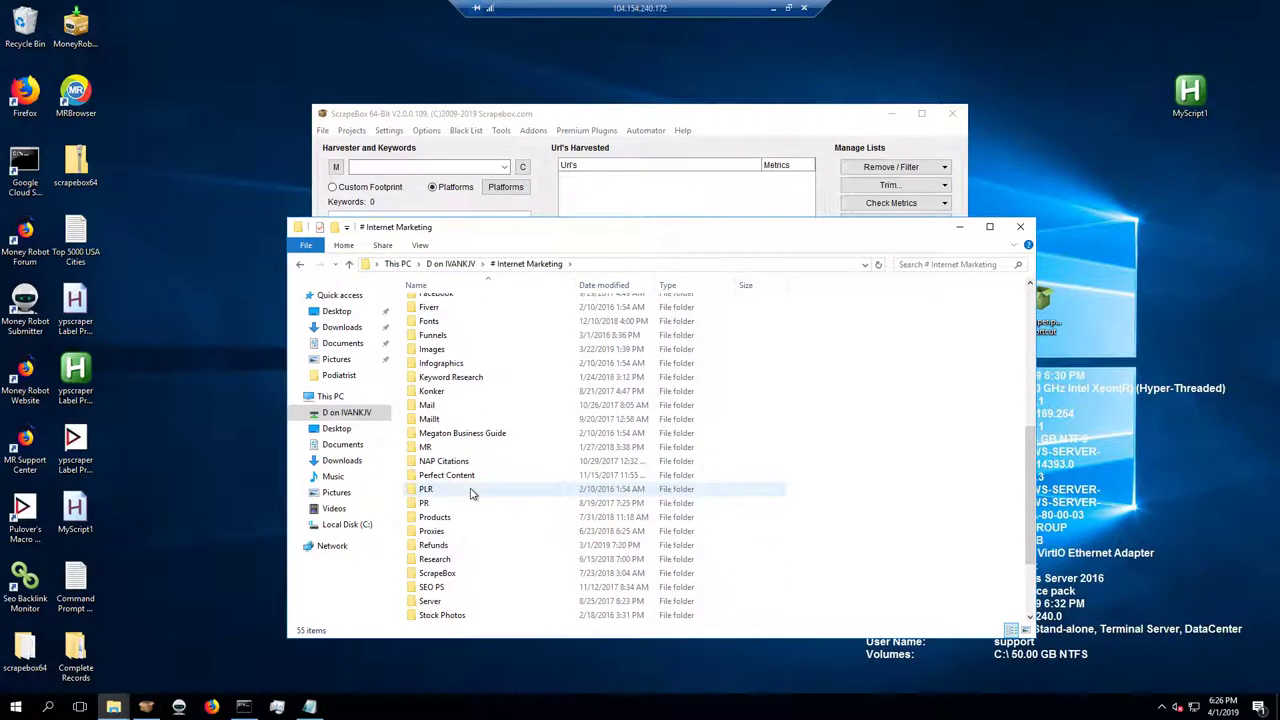
left_click(442, 461)
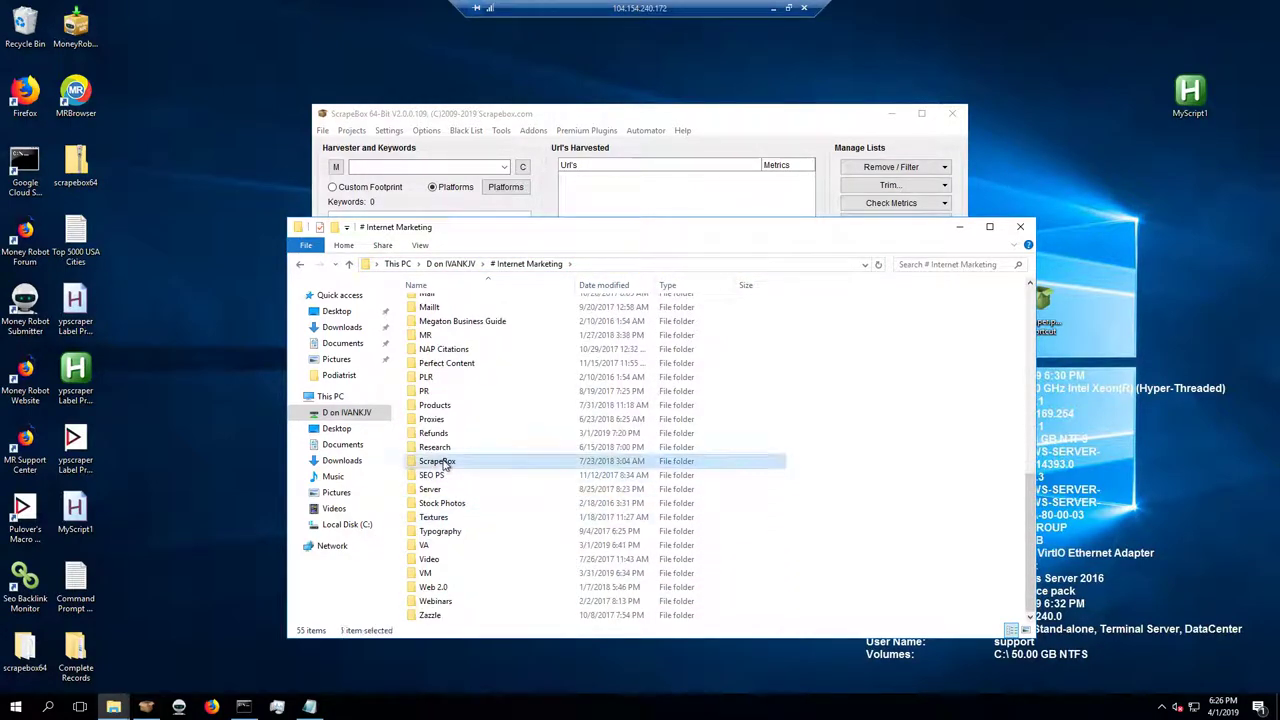
double_click(445, 462)
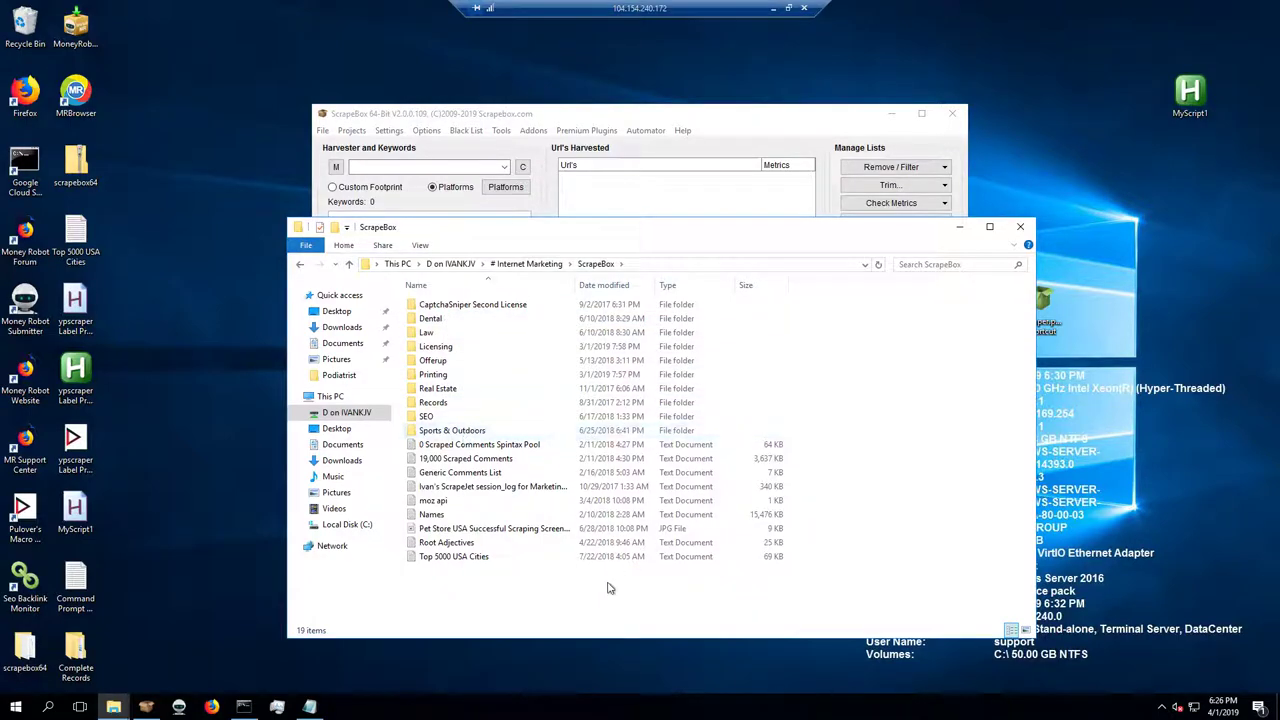
- Check the contents of the Records folder and return to the ScrapeBox folder
left_click(434, 405)
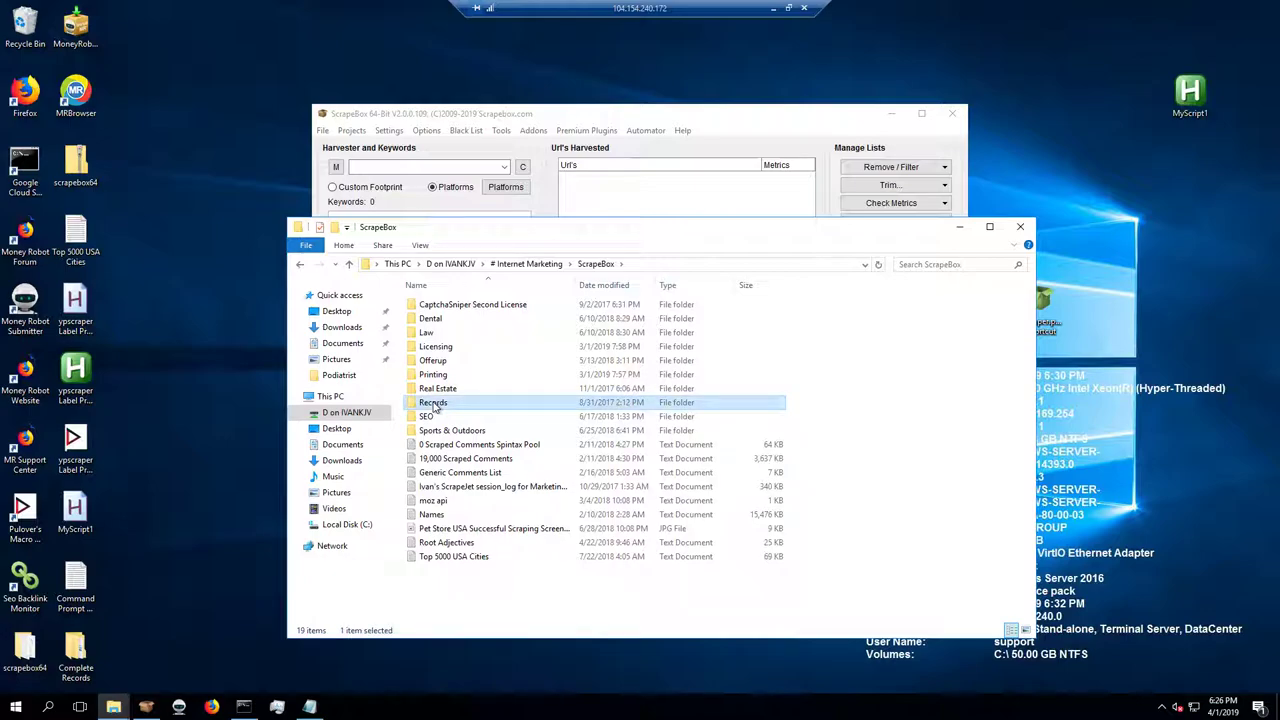
double_click(434, 403)
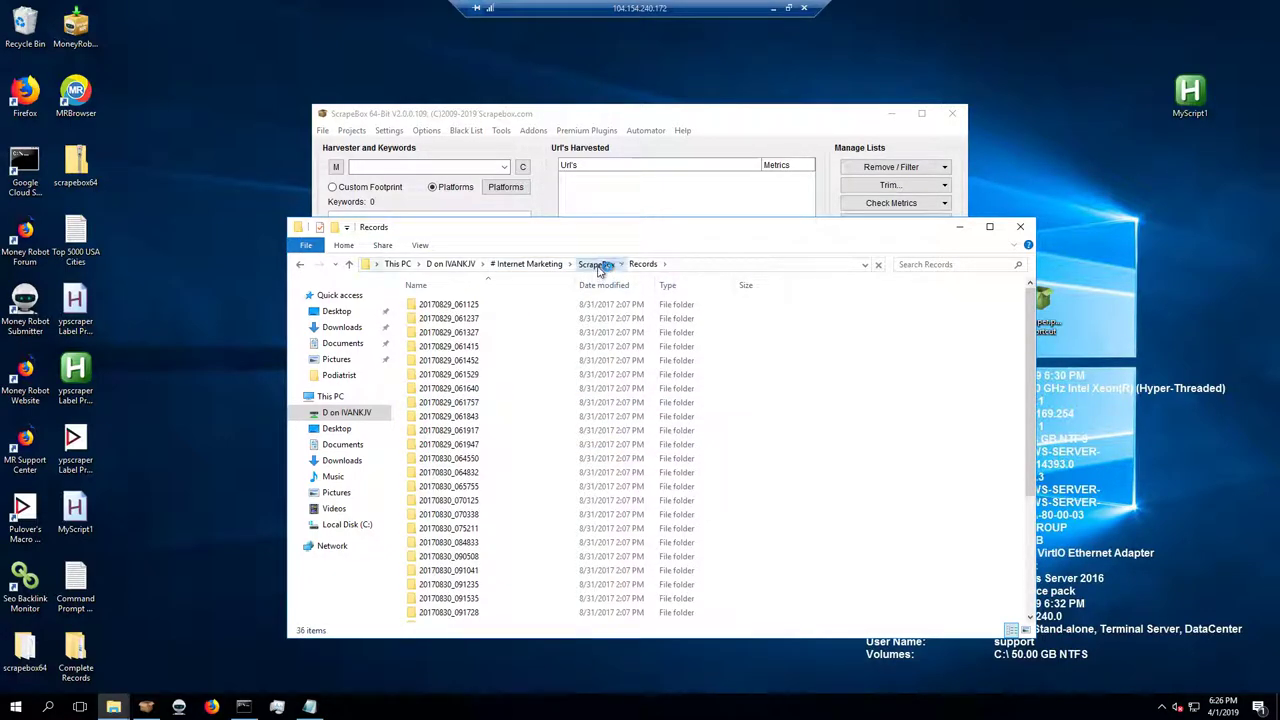
left_click(595, 265)
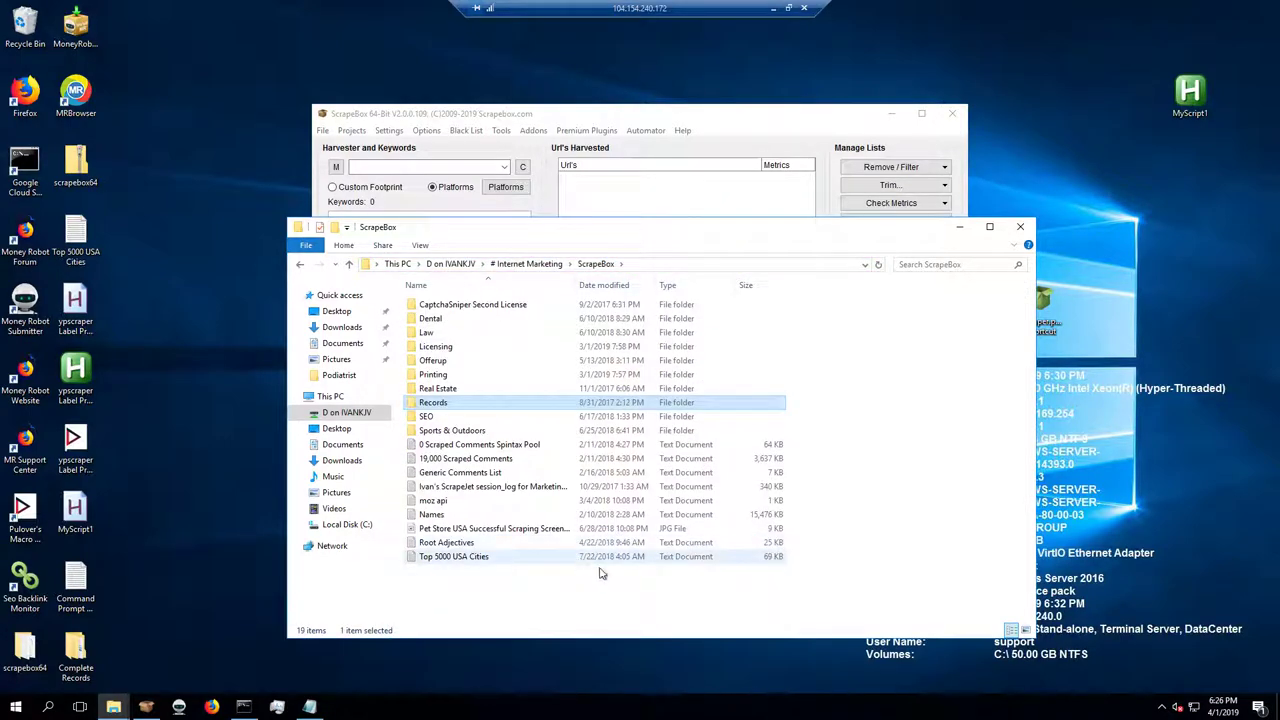
- Create a folder named YP Scrapes in the ScrapeBox folder and open it
right_click(555, 592)
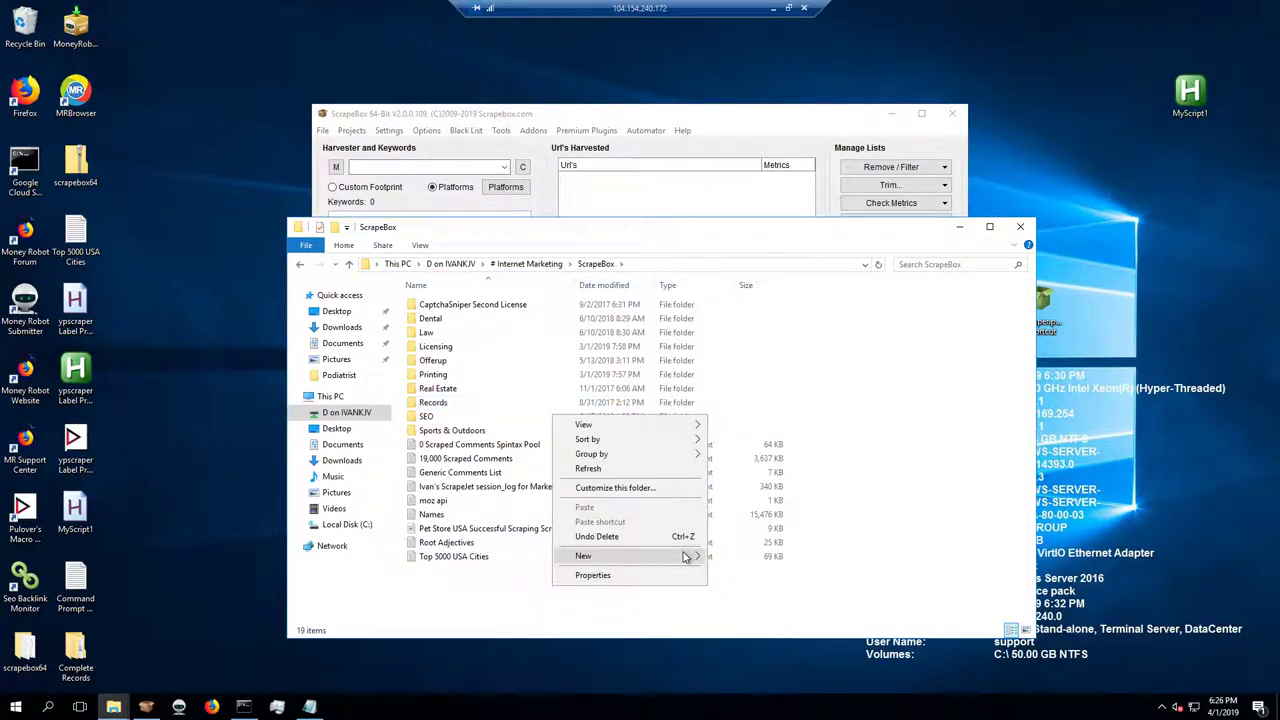
mouse_move(690, 557)
left_click(745, 557)
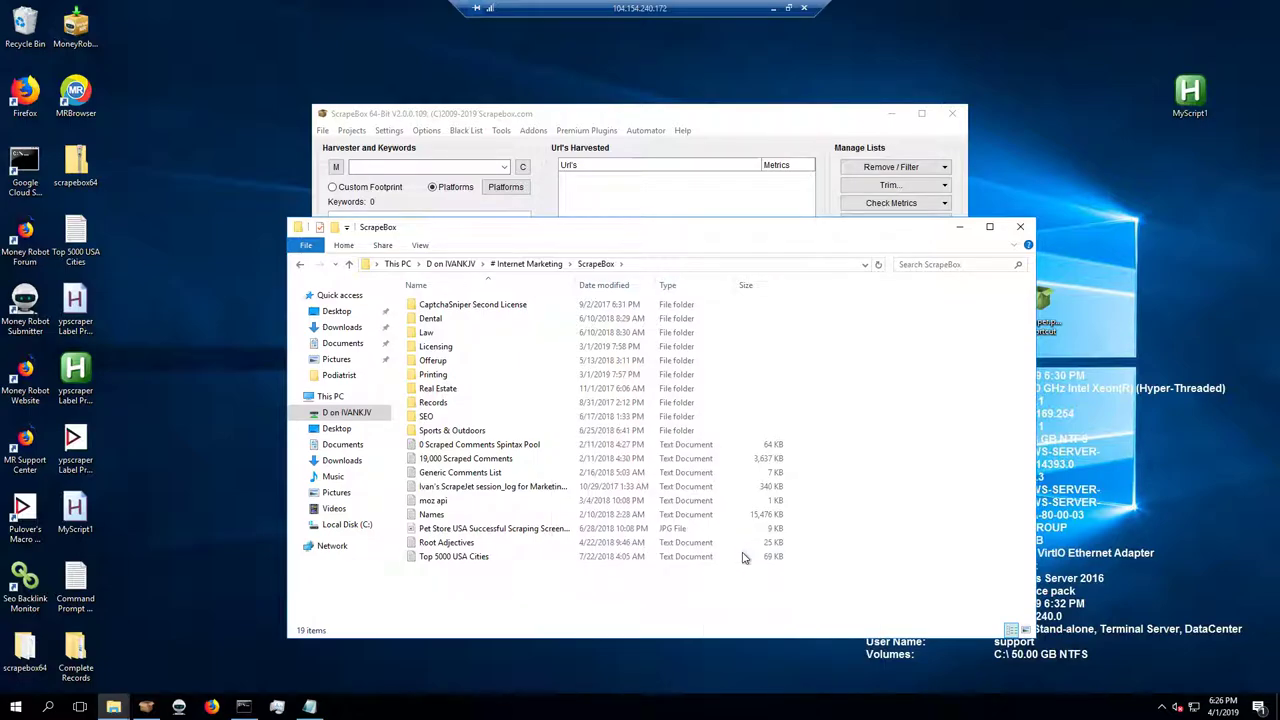
type("YP Scrapes")
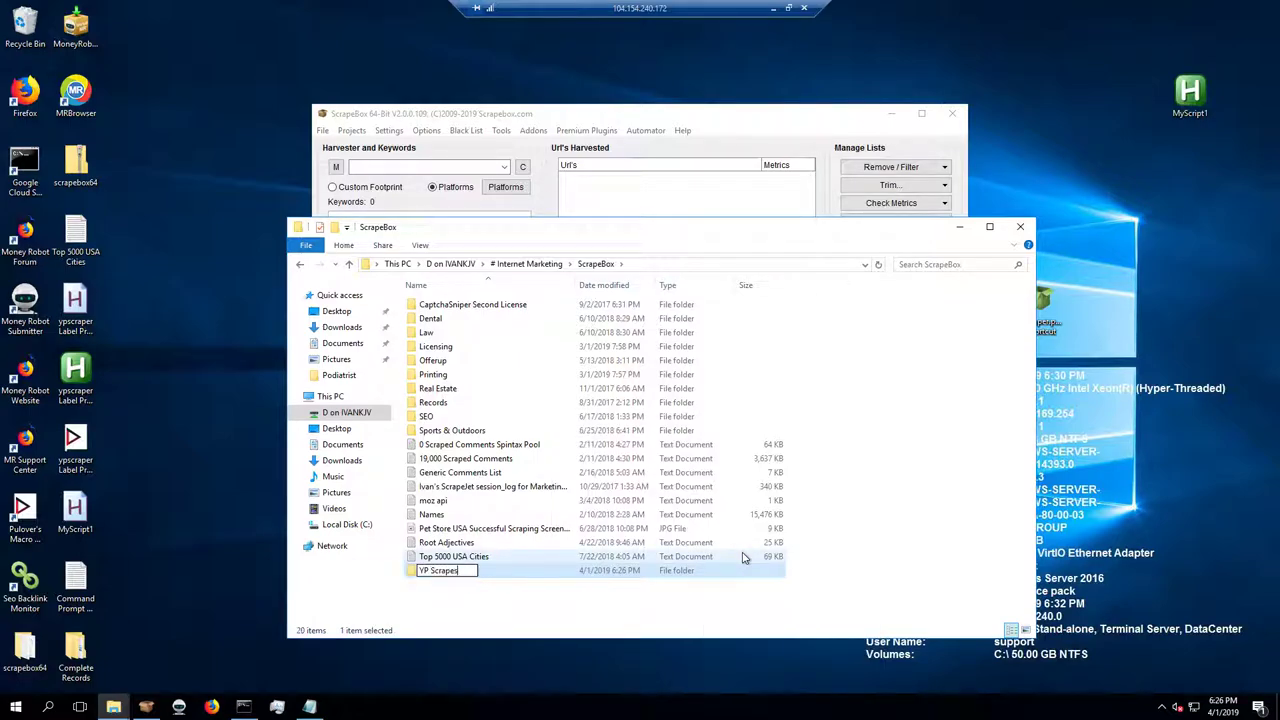
key("Escape")
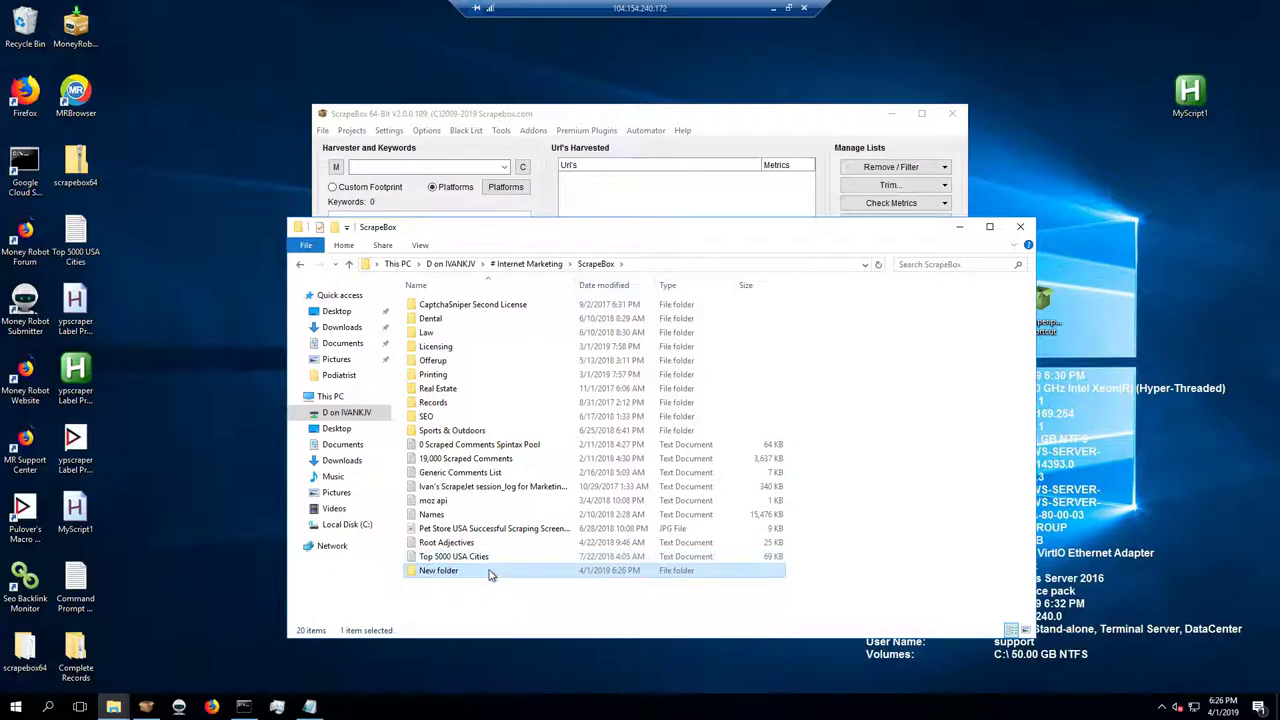
double_click(490, 571)
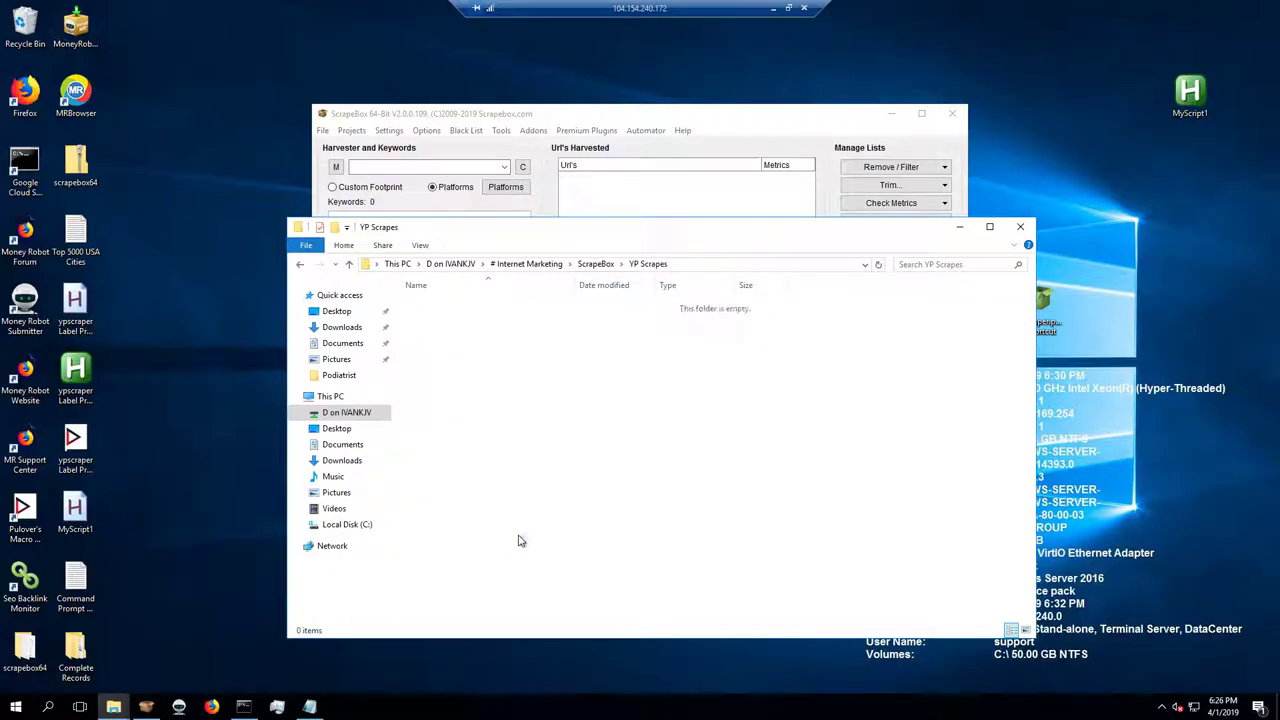
- Create a folder named Medical inside YP Scrapes and open it
right_click(510, 412)
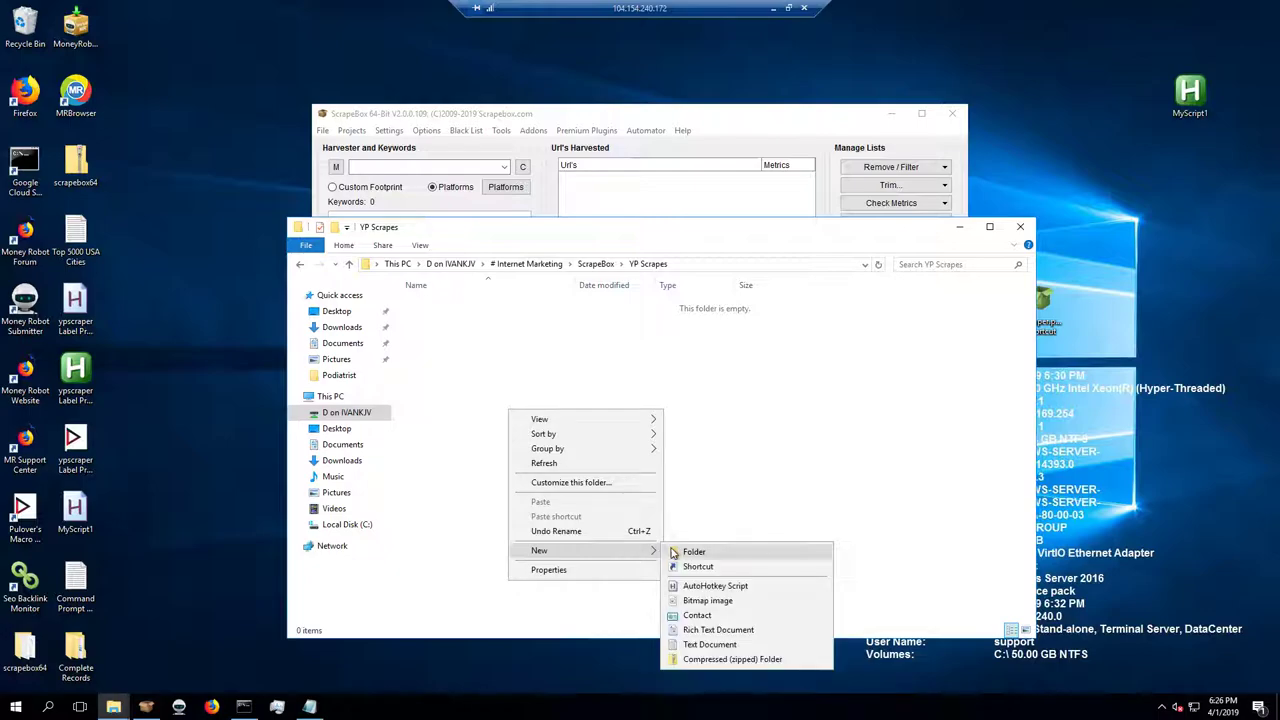
left_click(674, 552)
type("Medical")
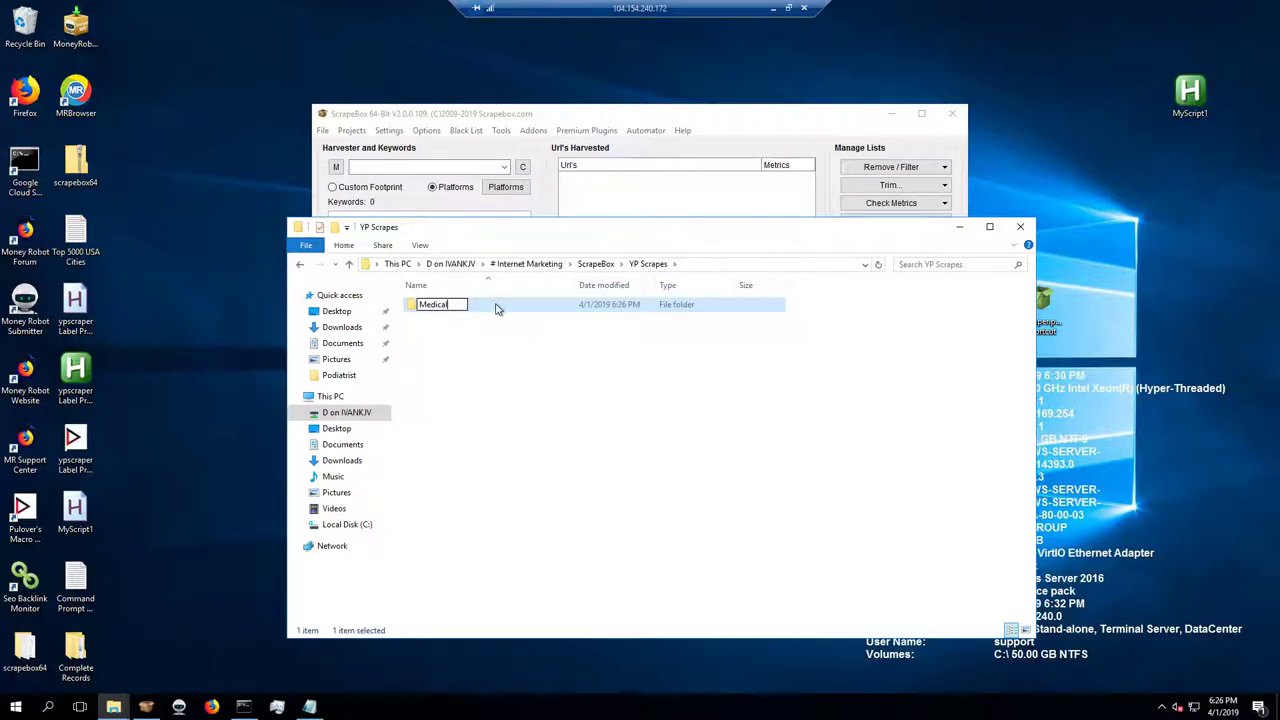
key("Return")
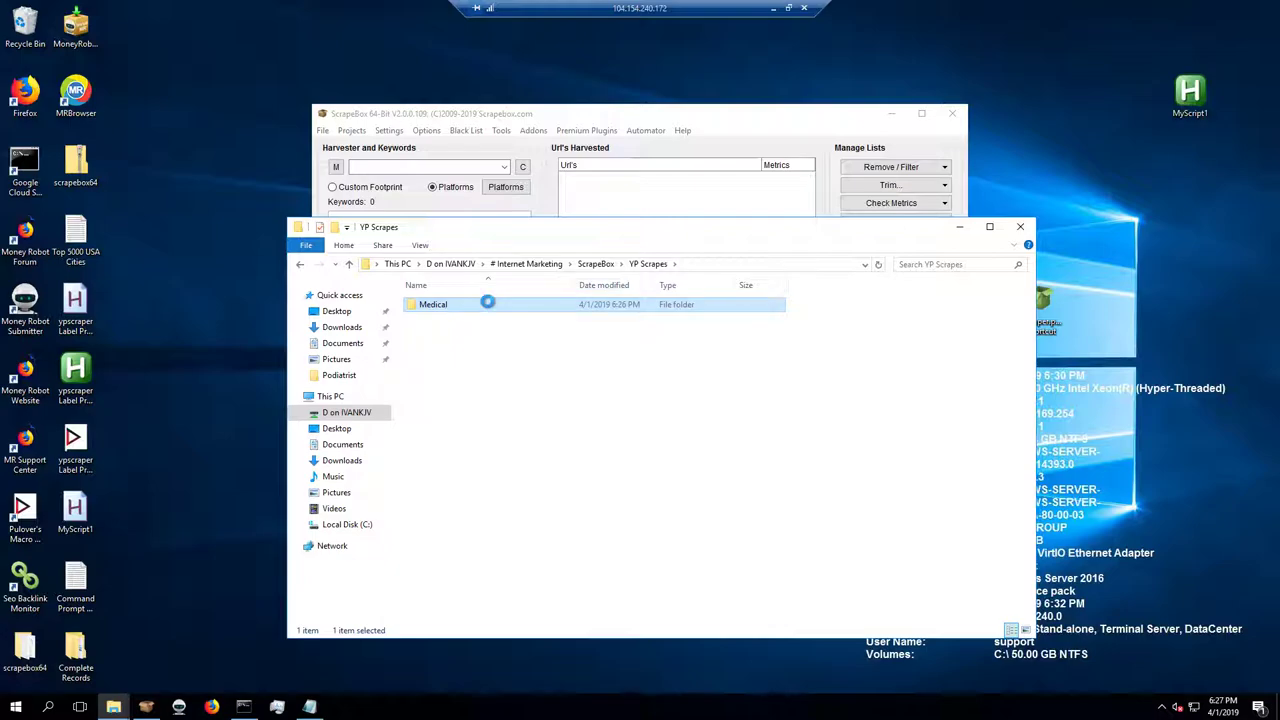
key("Return")
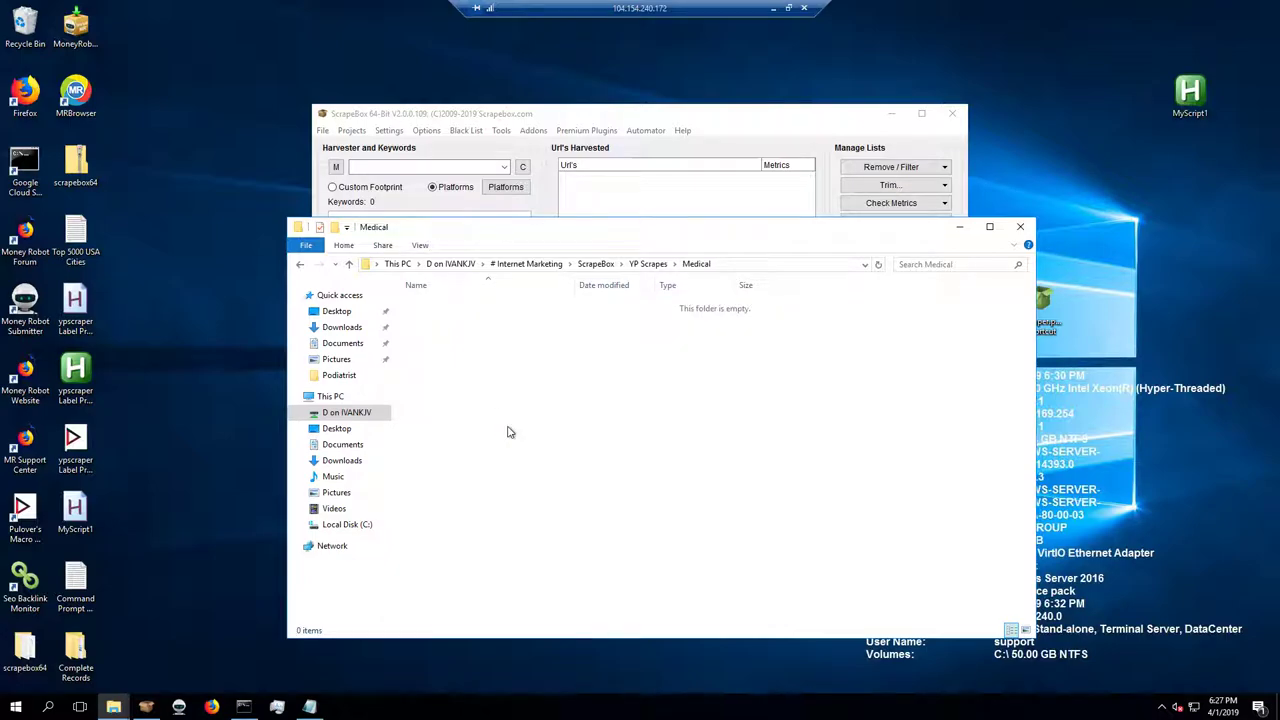
- Copy the Podiatrist folder from Complete Records into the Medical folder on the shared D drive
right_click(507, 427)
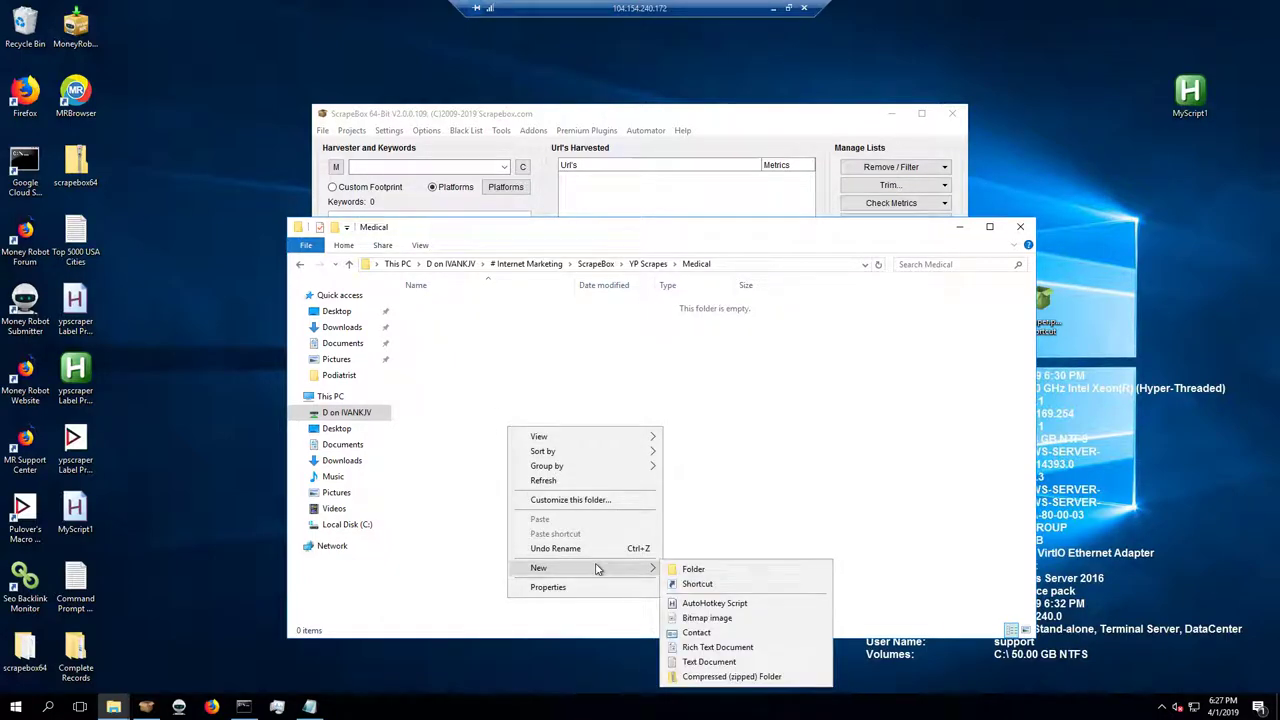
left_click(466, 537)
mouse_move(116, 702)
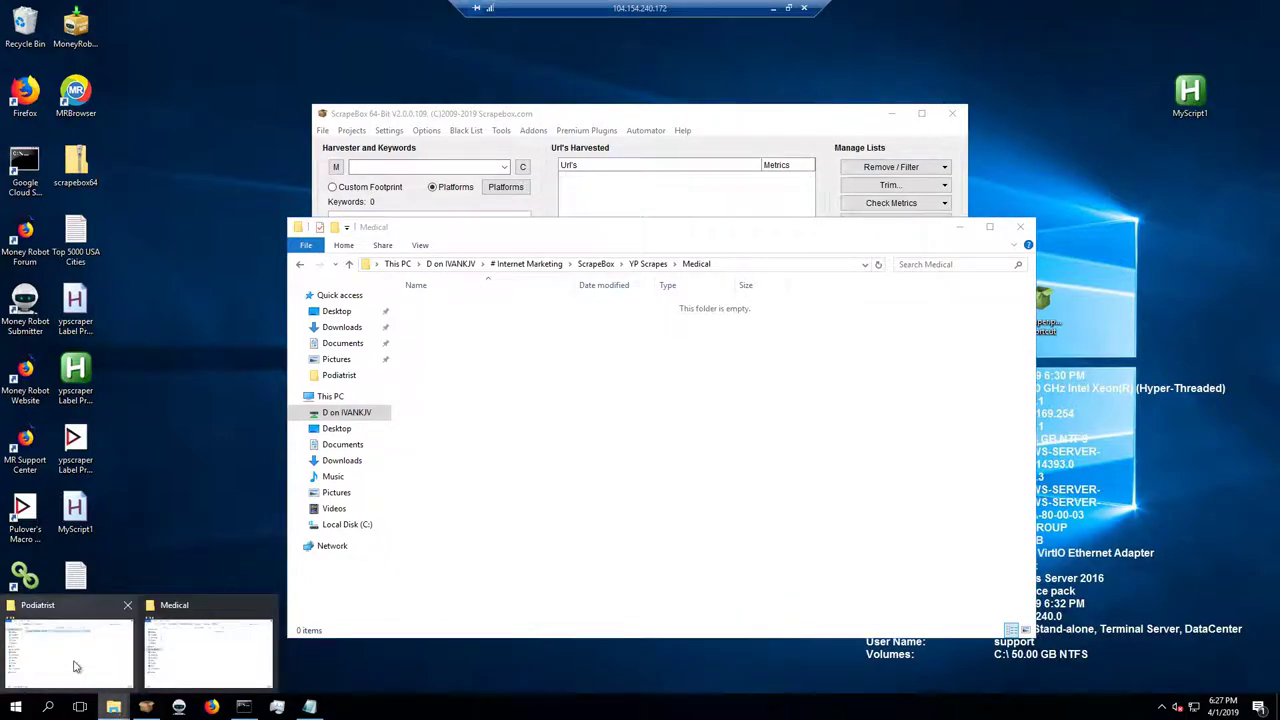
left_click(58, 657)
left_click(414, 247)
left_click_drag(743, 204, 1011, 240)
left_click_drag(798, 330, 497, 428)
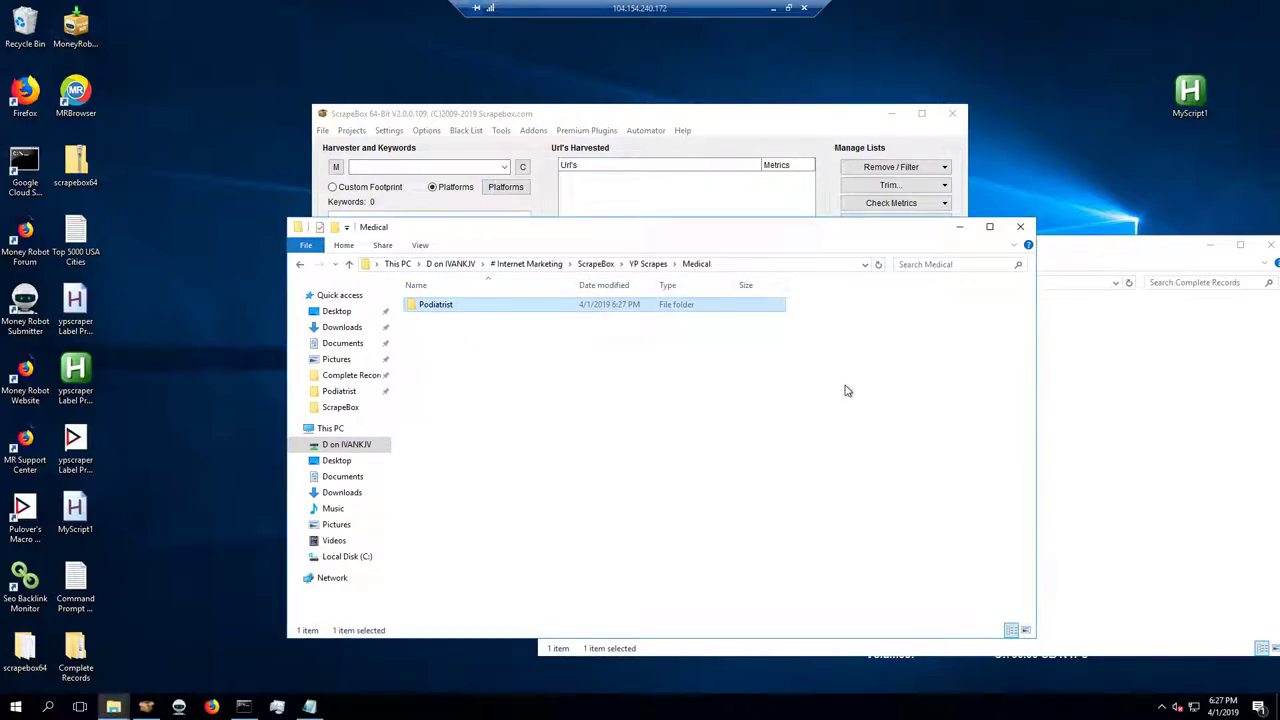
- Close the Complete Records and Medical folder windows, and close ScrapeBox
left_click(1122, 247)
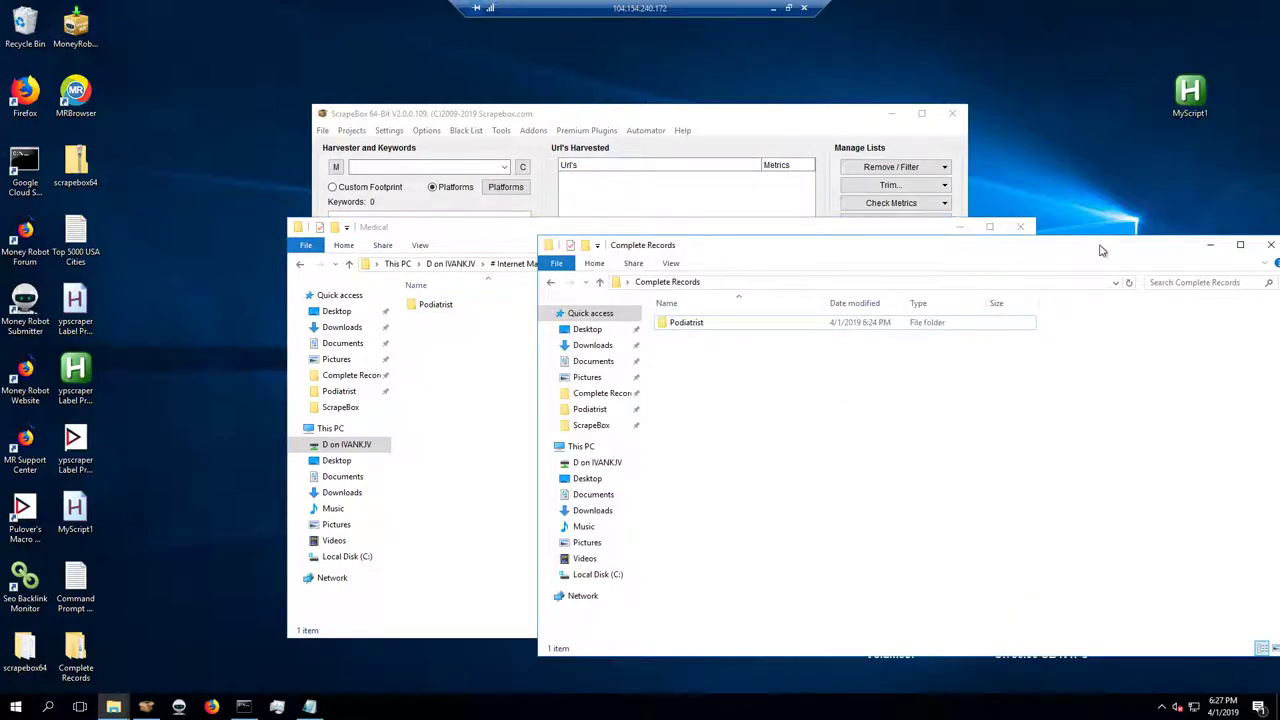
left_click_drag(1102, 250, 862, 237)
left_click(1020, 229)
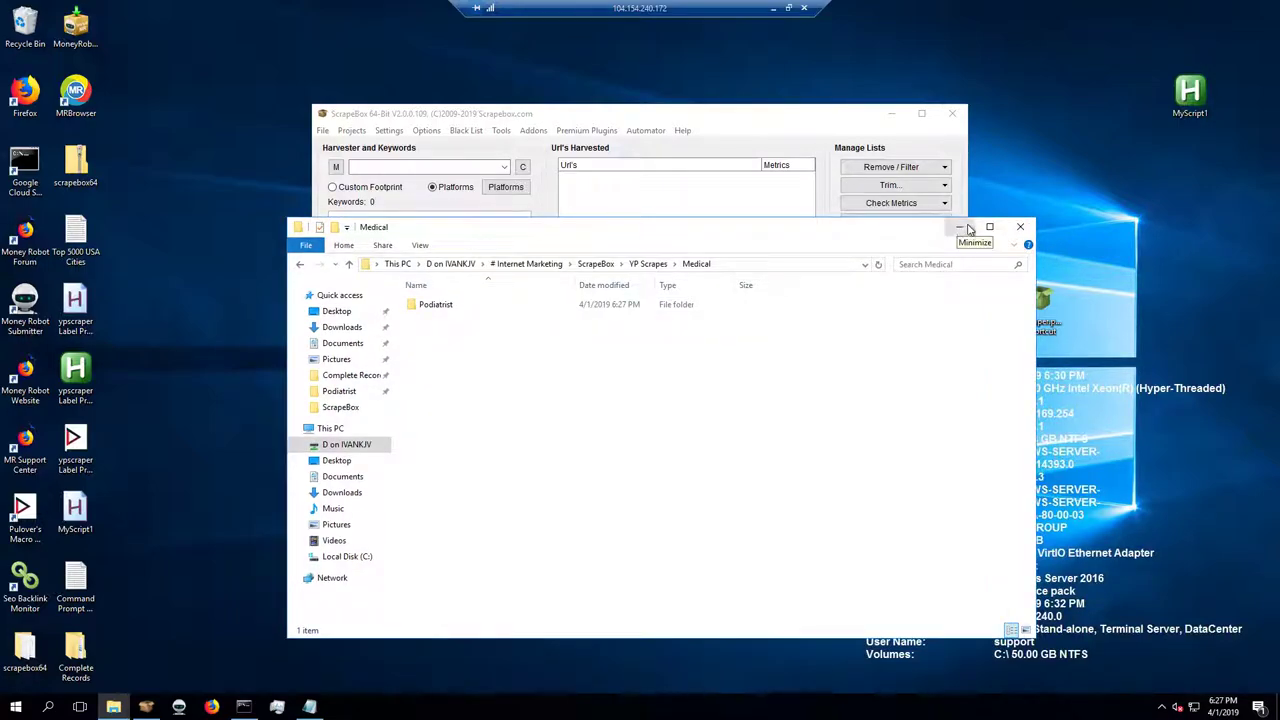
left_click(1020, 231)
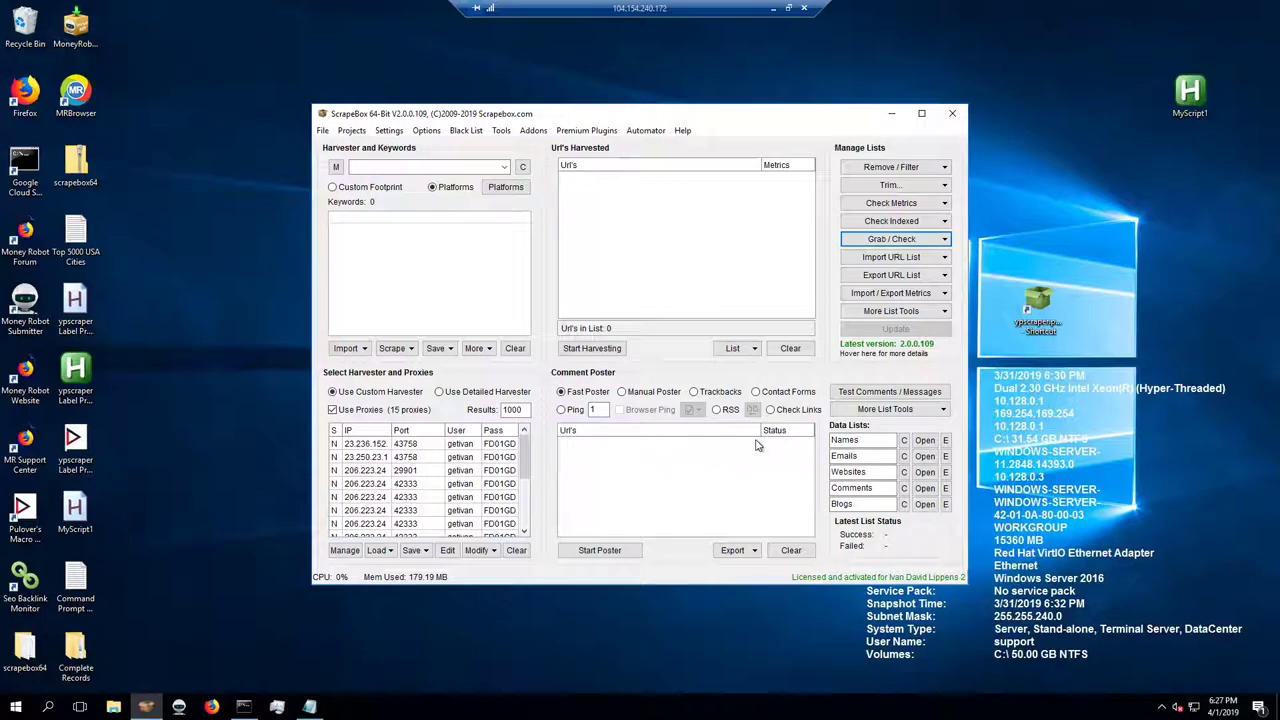
left_click(953, 117)
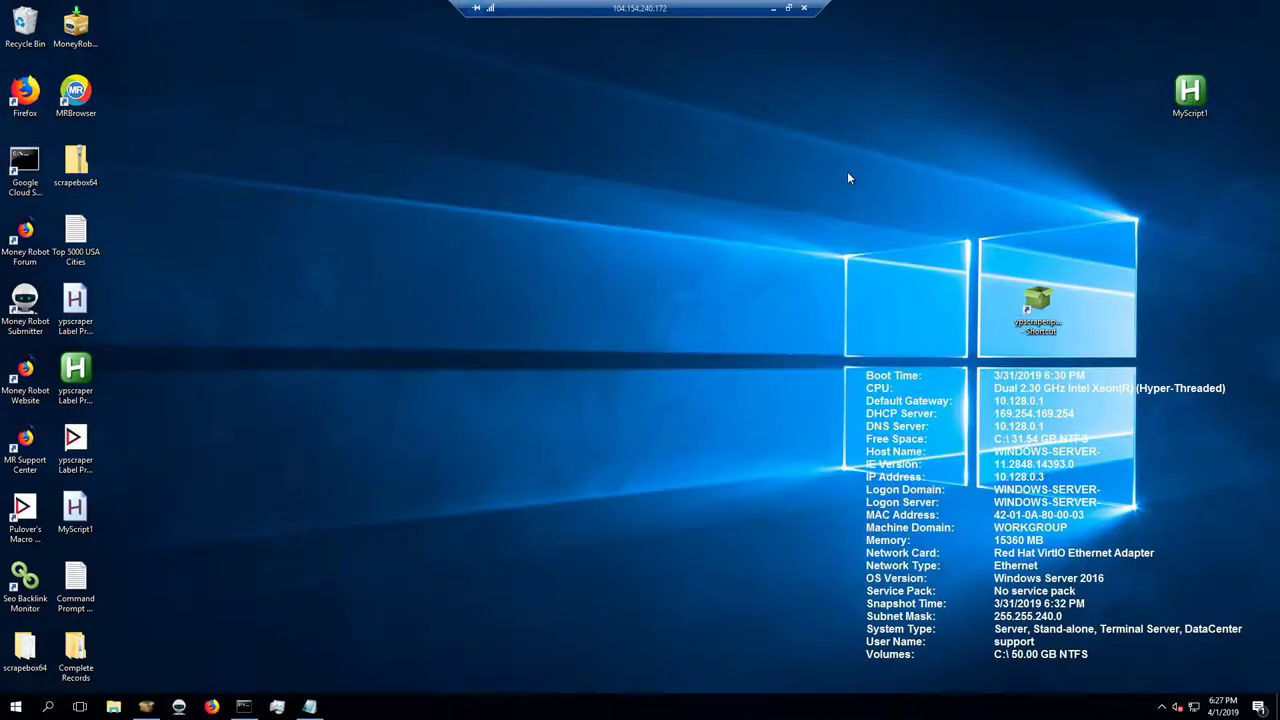
- Minimize the remote desktop session and open the bookmarked USA Top 5000 Cities by Population spreadsheet from the KW bookmarks in Chrome
left_click(773, 9)
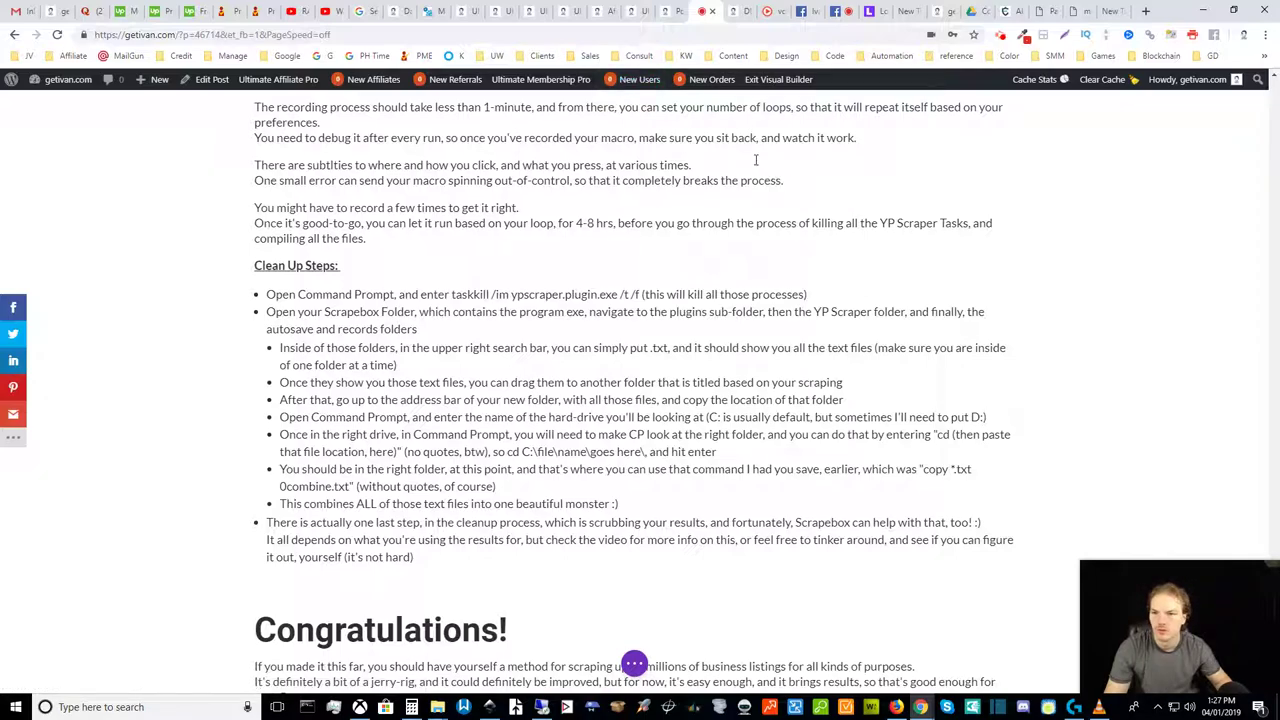
left_click(685, 56)
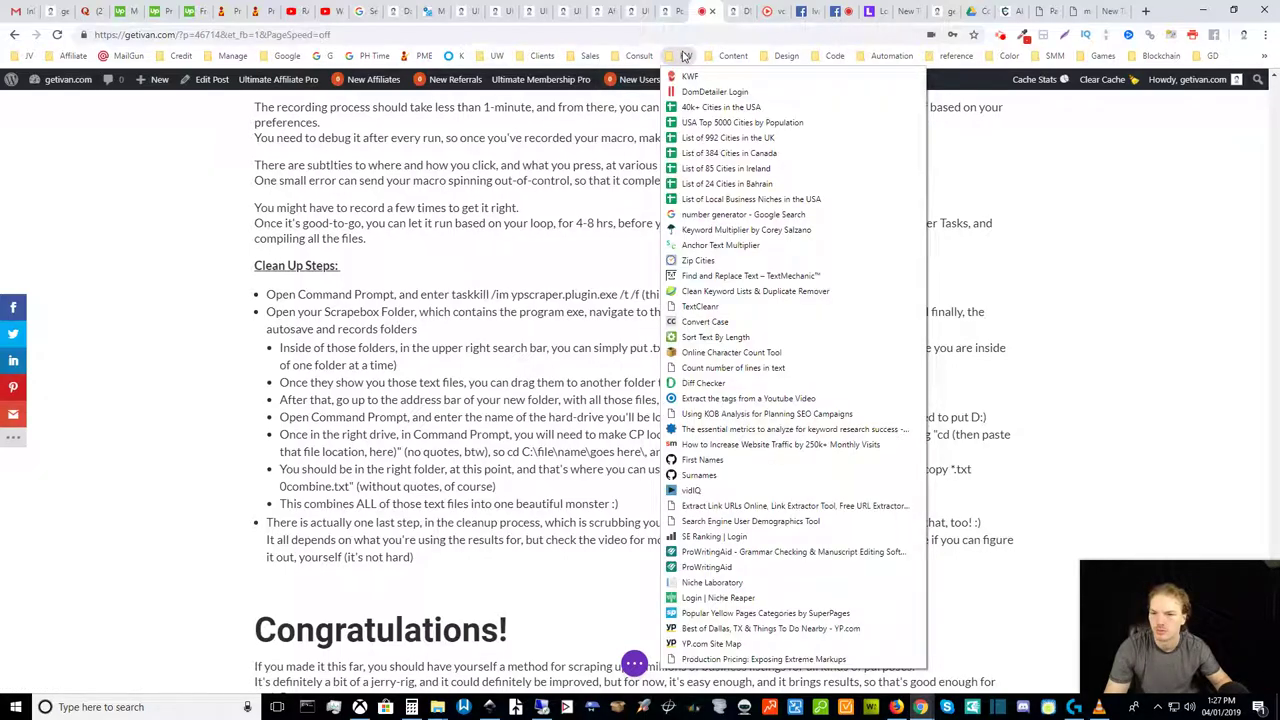
mouse_move(630, 56)
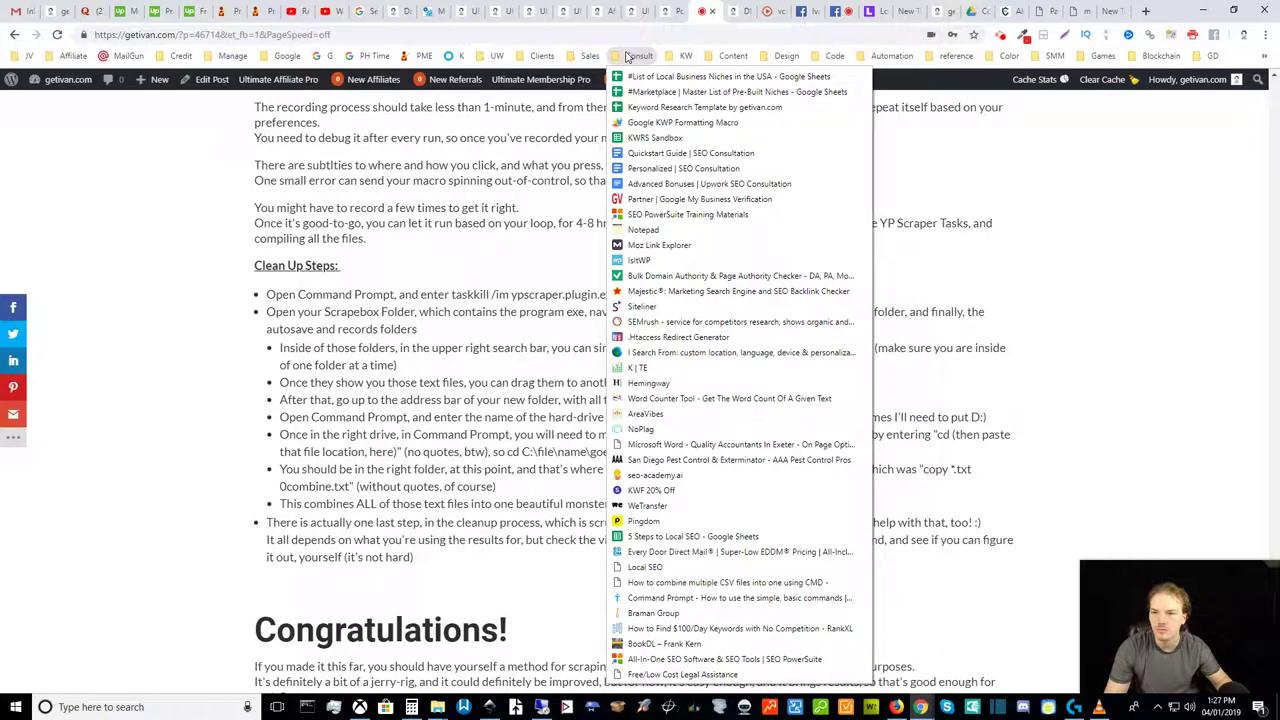
mouse_move(676, 57)
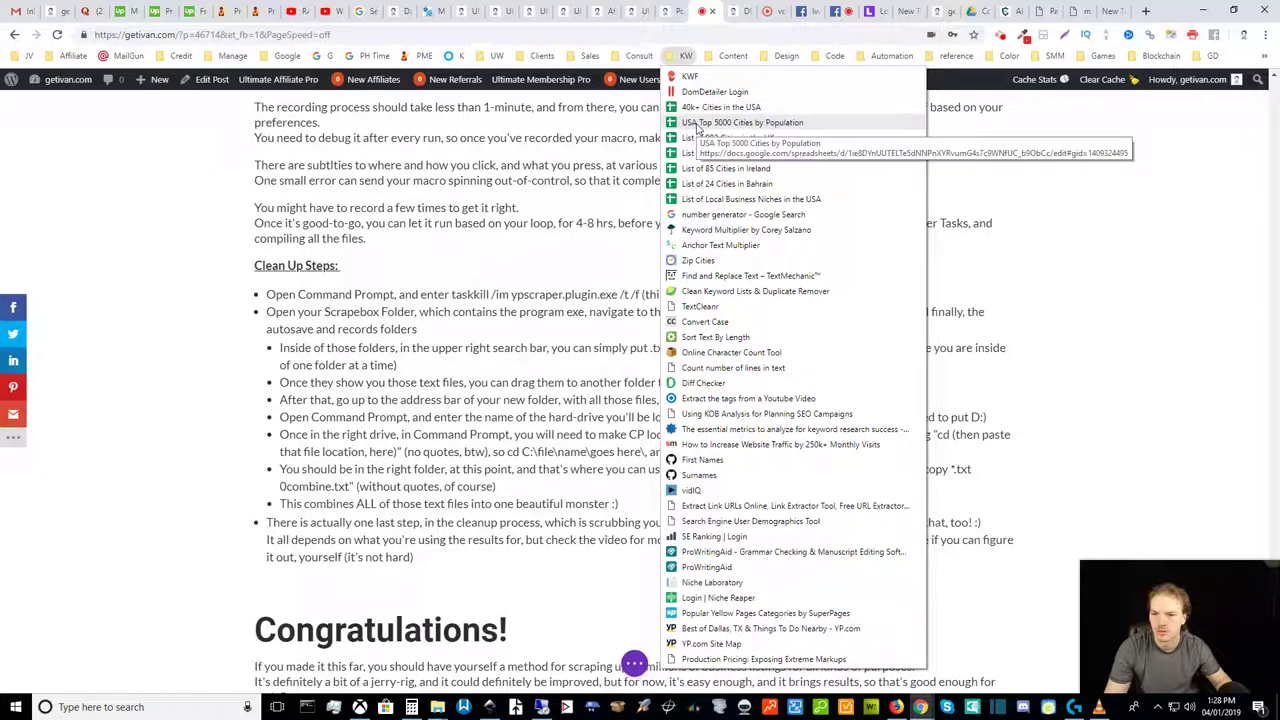
middle_click(700, 125)
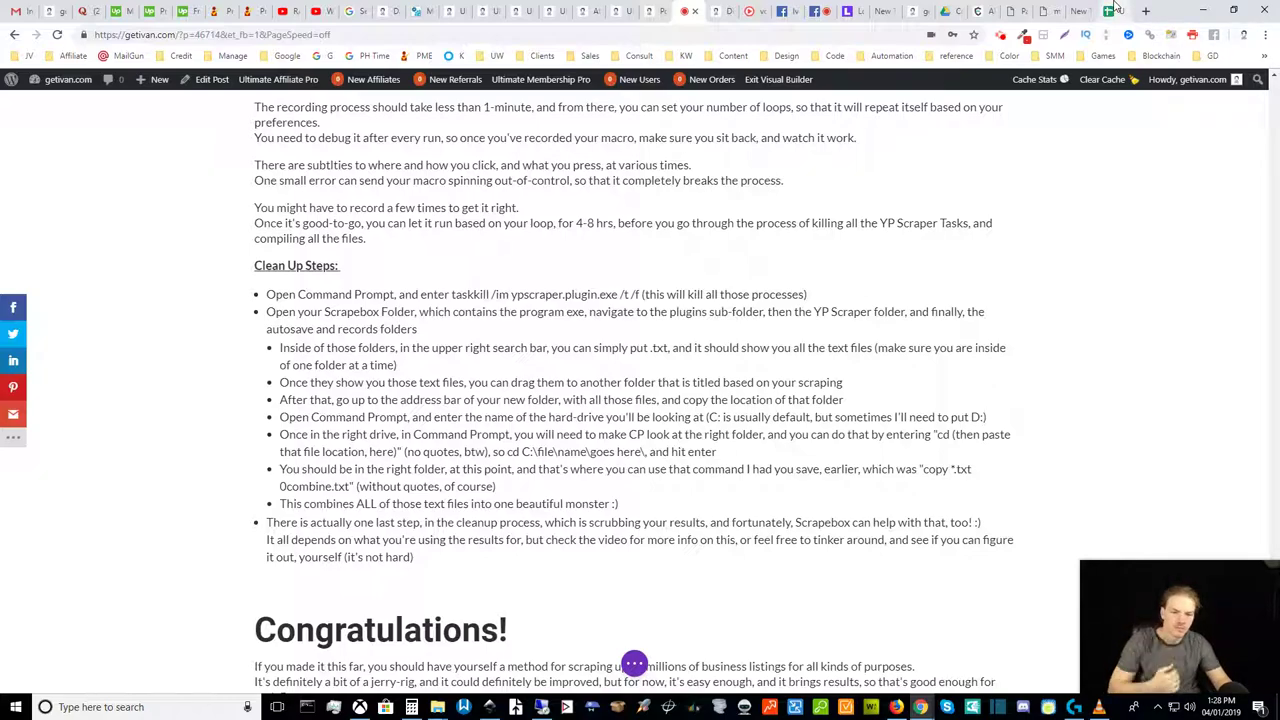
left_click(1113, 10)
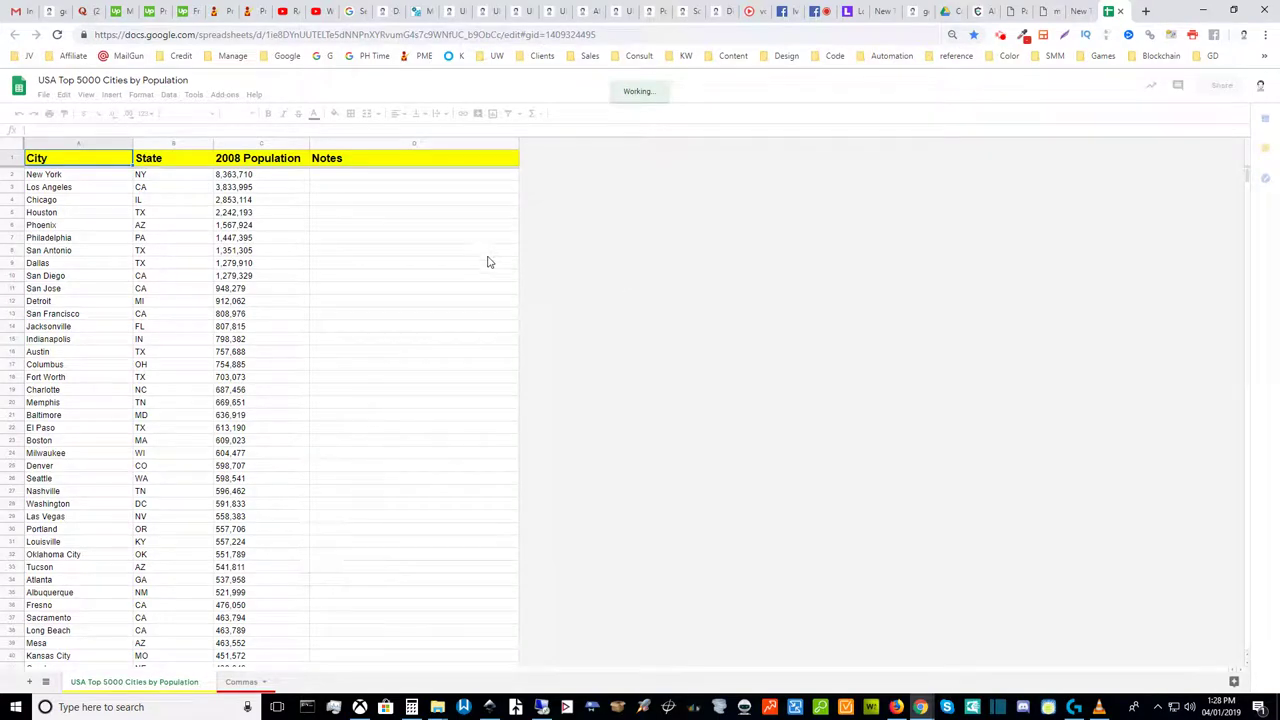
- Create a new blank Google Sheets spreadsheet from the USA Top 5000 Cities by Population file
left_click(42, 96)
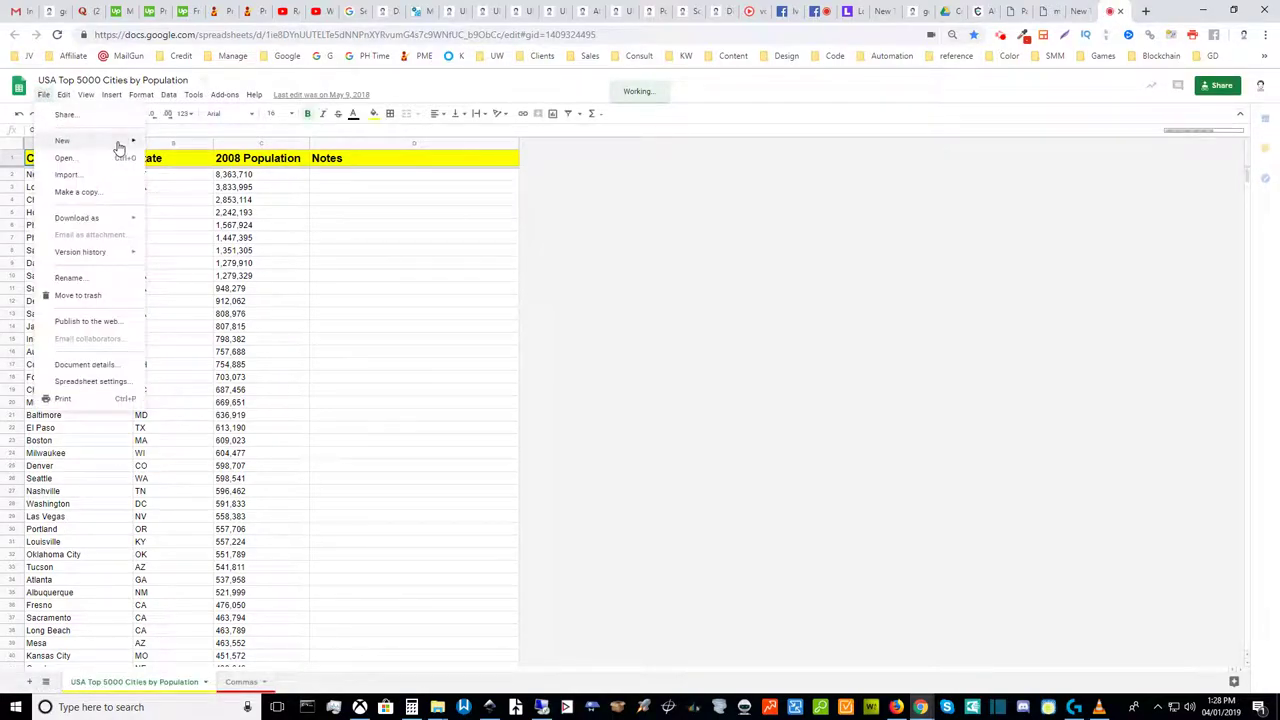
mouse_move(121, 146)
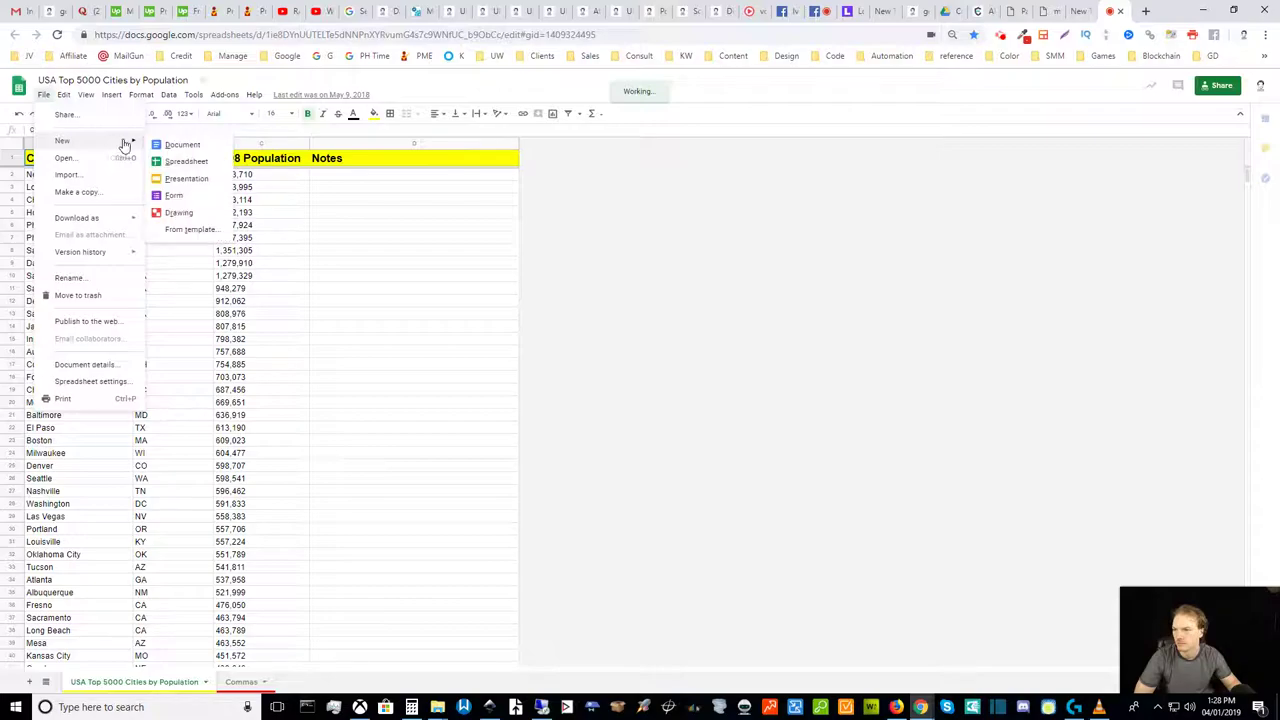
left_click(181, 163)
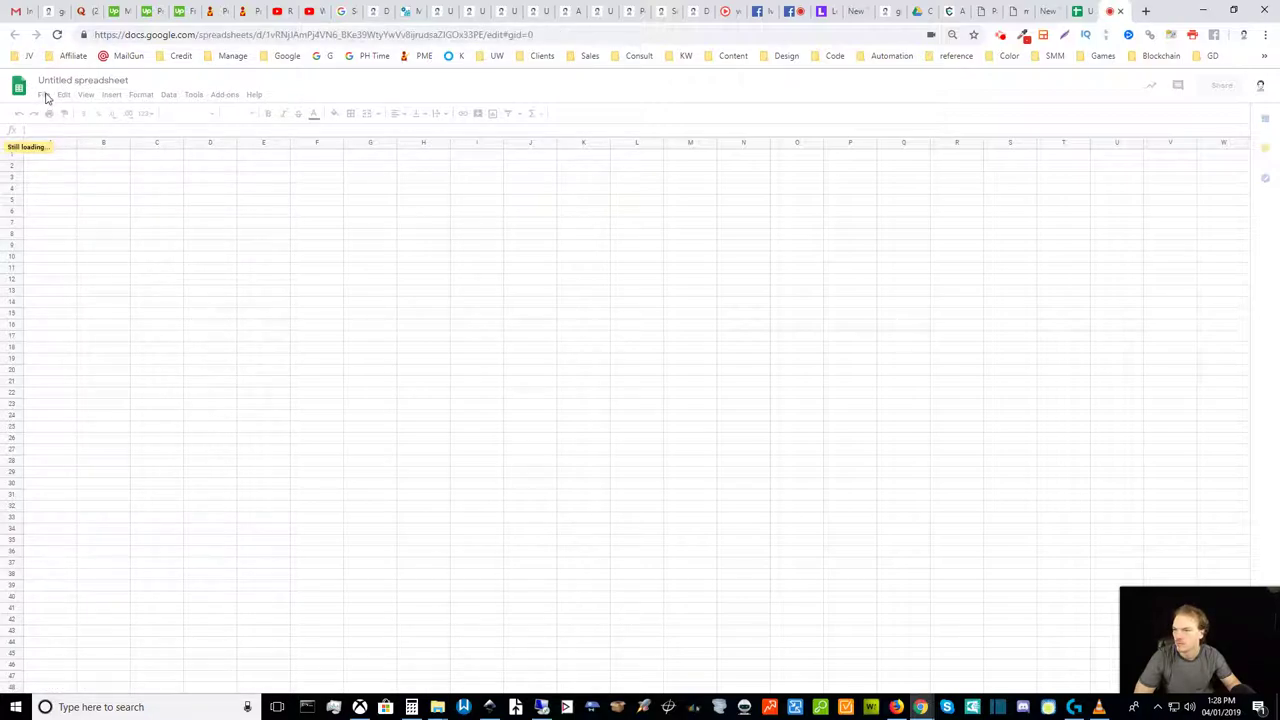
- Close the USA Top 5000 Cities spreadsheet and start importing a file from the device into the untitled spreadsheet
middle_click(1086, 9)
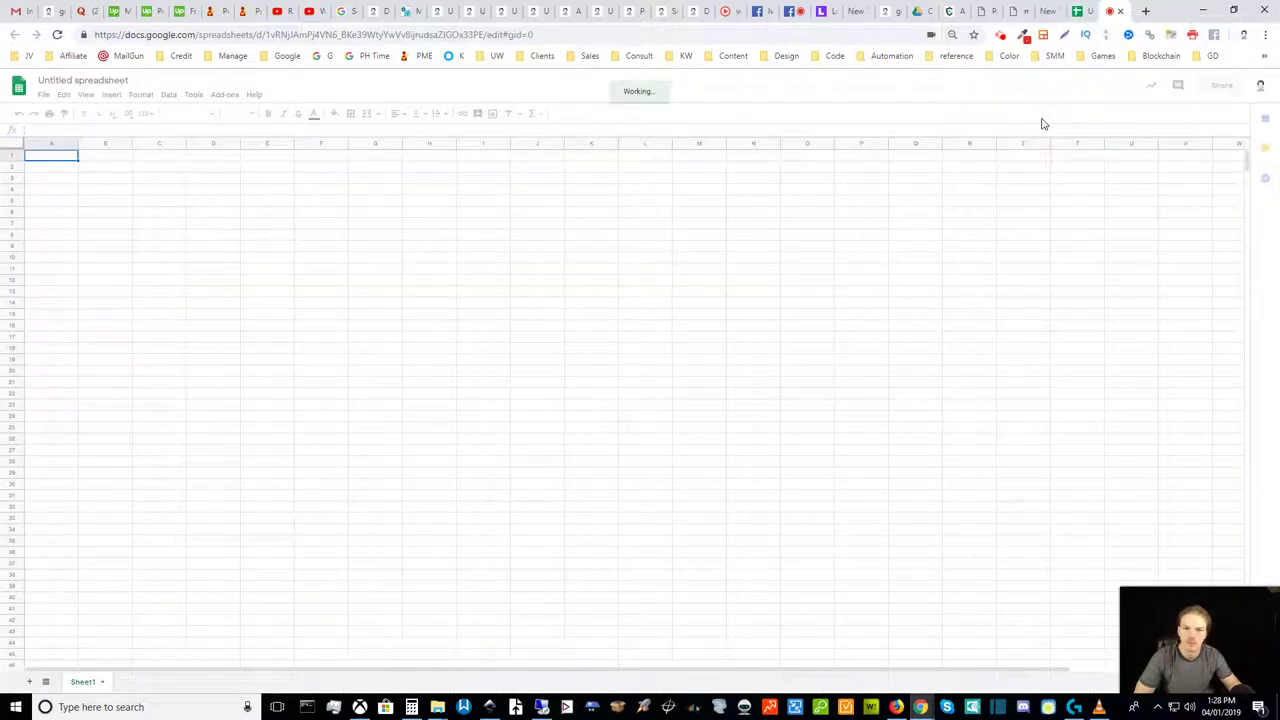
left_click(41, 97)
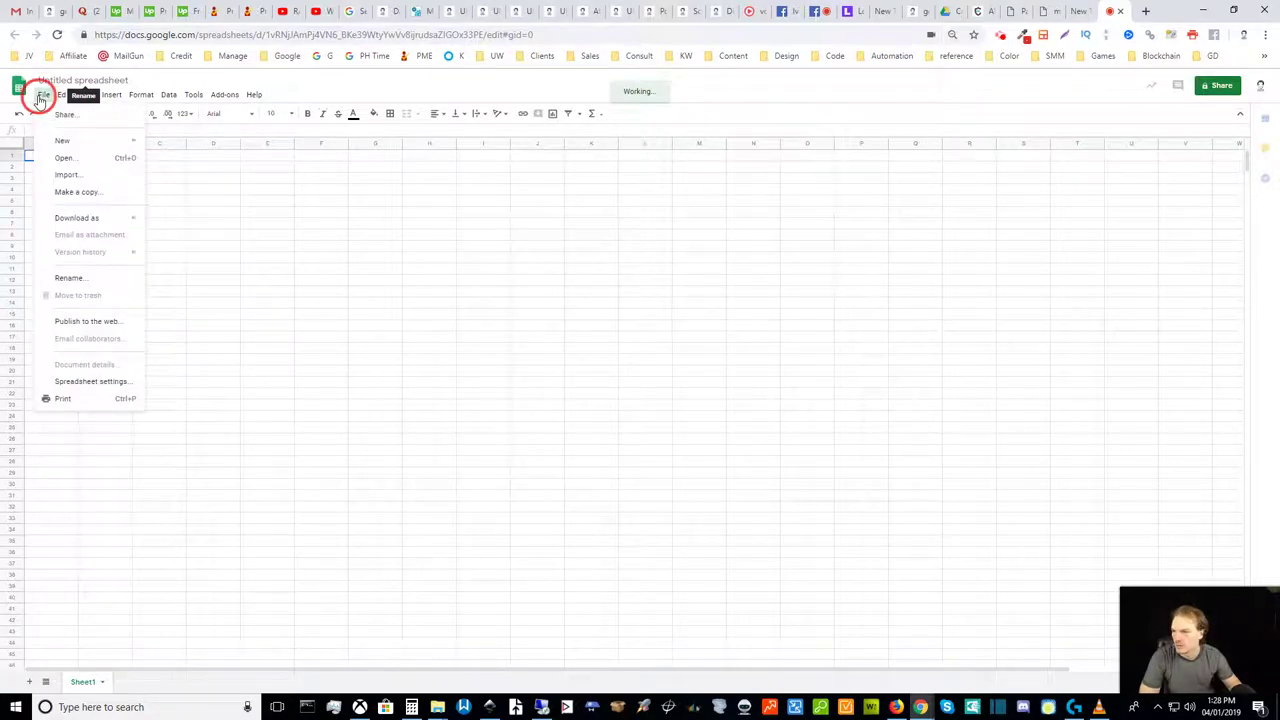
left_click(85, 177)
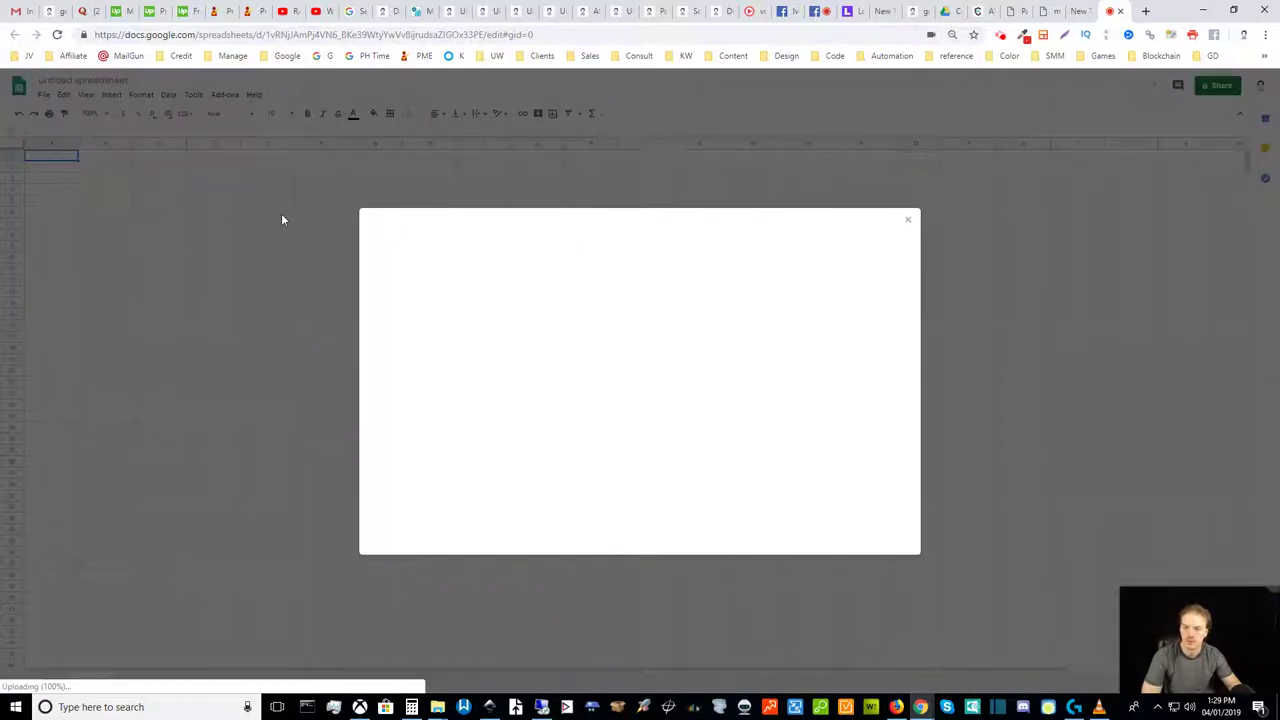
left_click(622, 250)
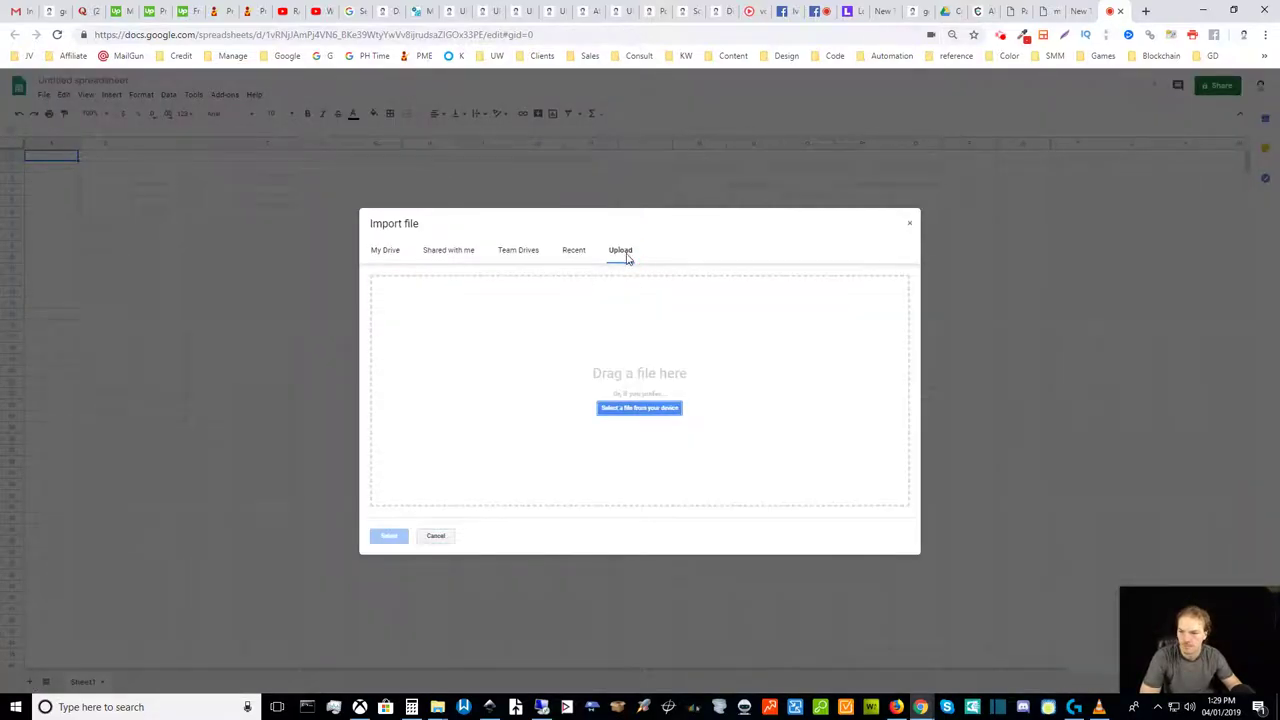
left_click(638, 410)
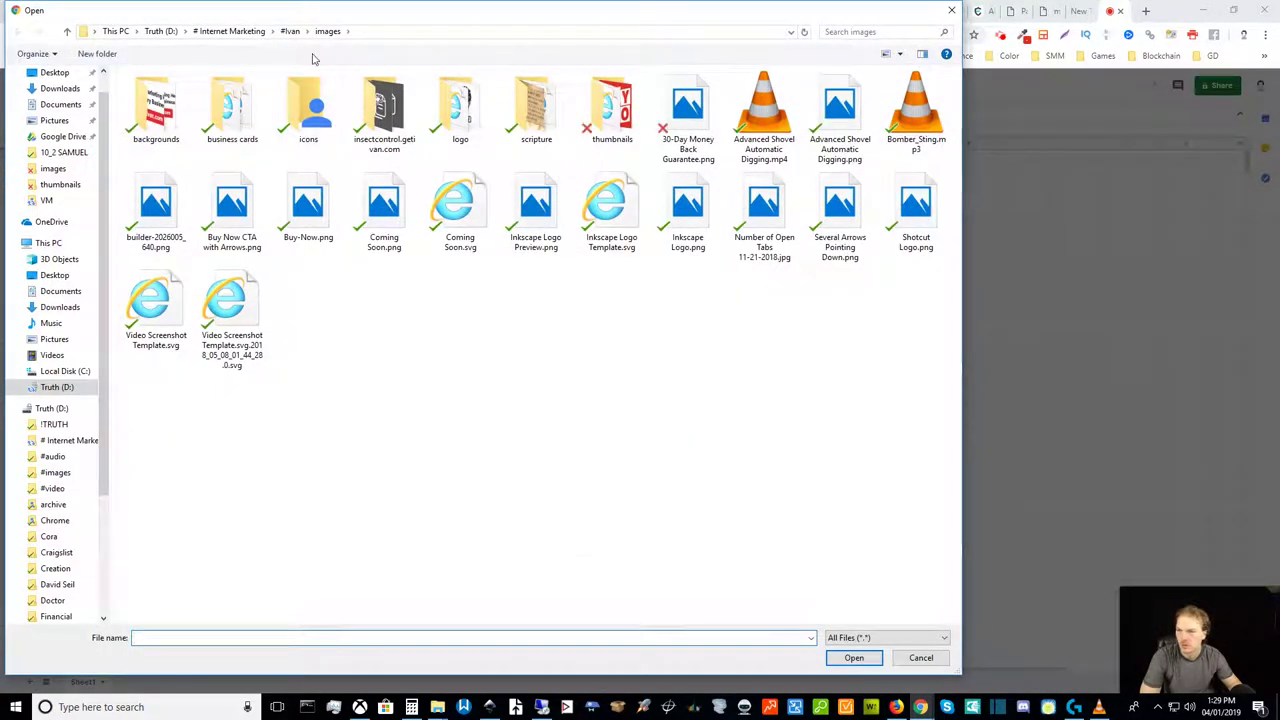
- Upload Scrubbed Podiatrists in the USA.txt from the YP Scrapes folder inside # Internet Marketing > ScrapeBox on the D drive
left_click(262, 32)
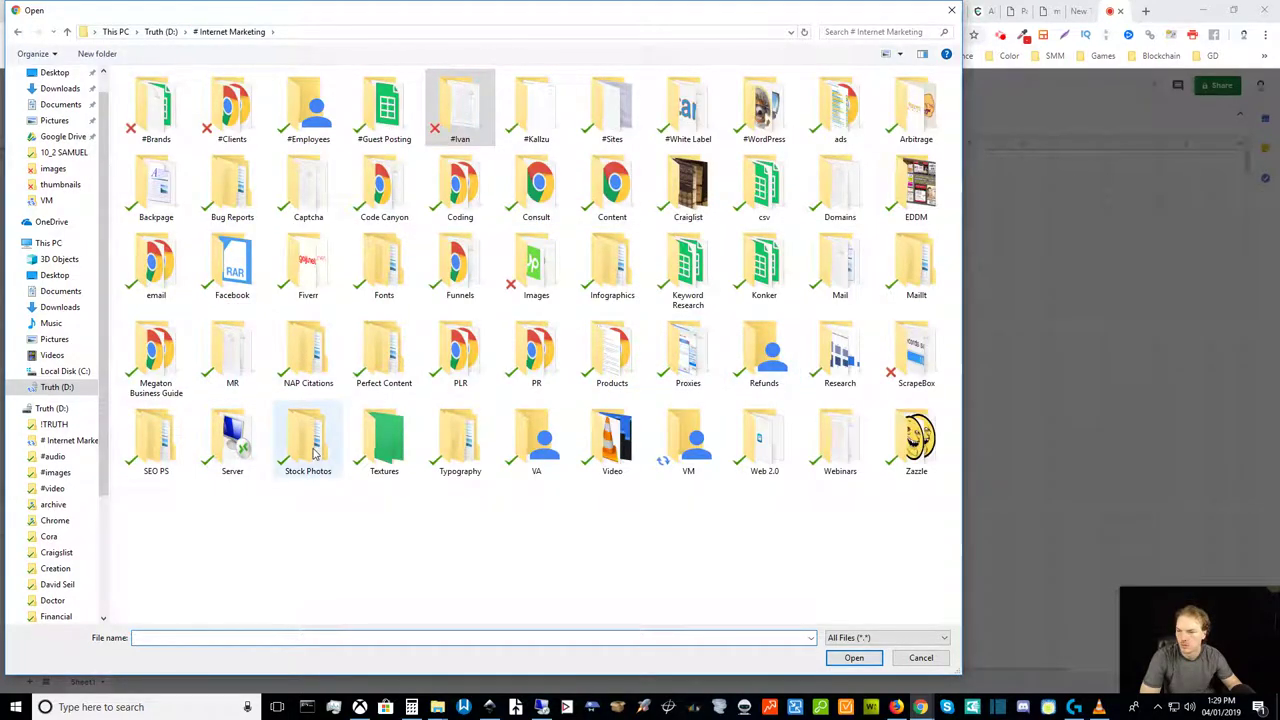
double_click(916, 352)
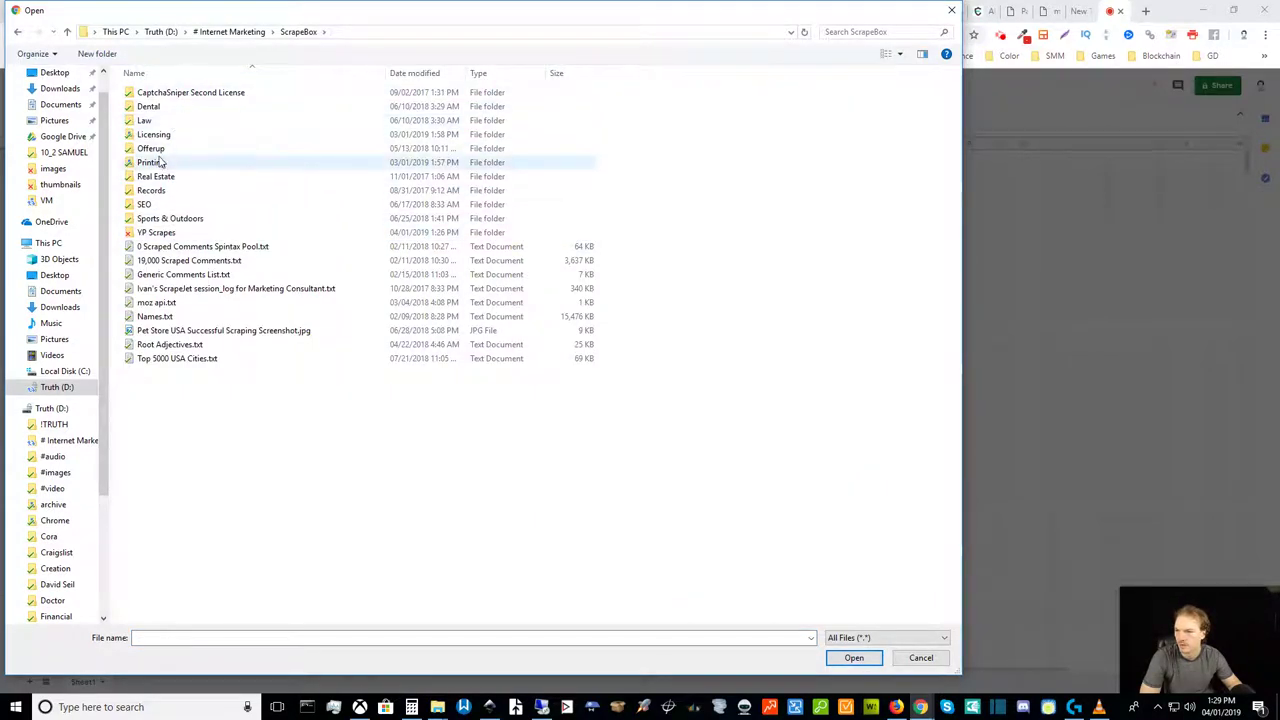
double_click(163, 233)
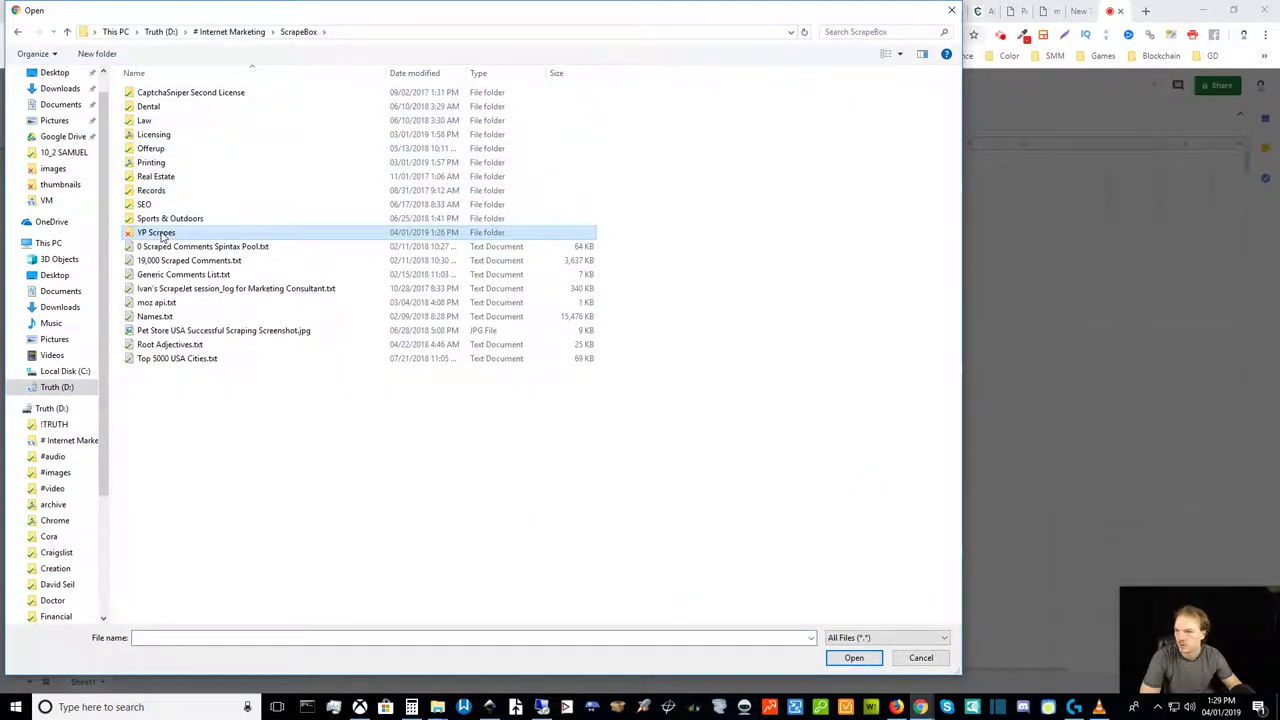
double_click(177, 93)
double_click(177, 93)
double_click(177, 92)
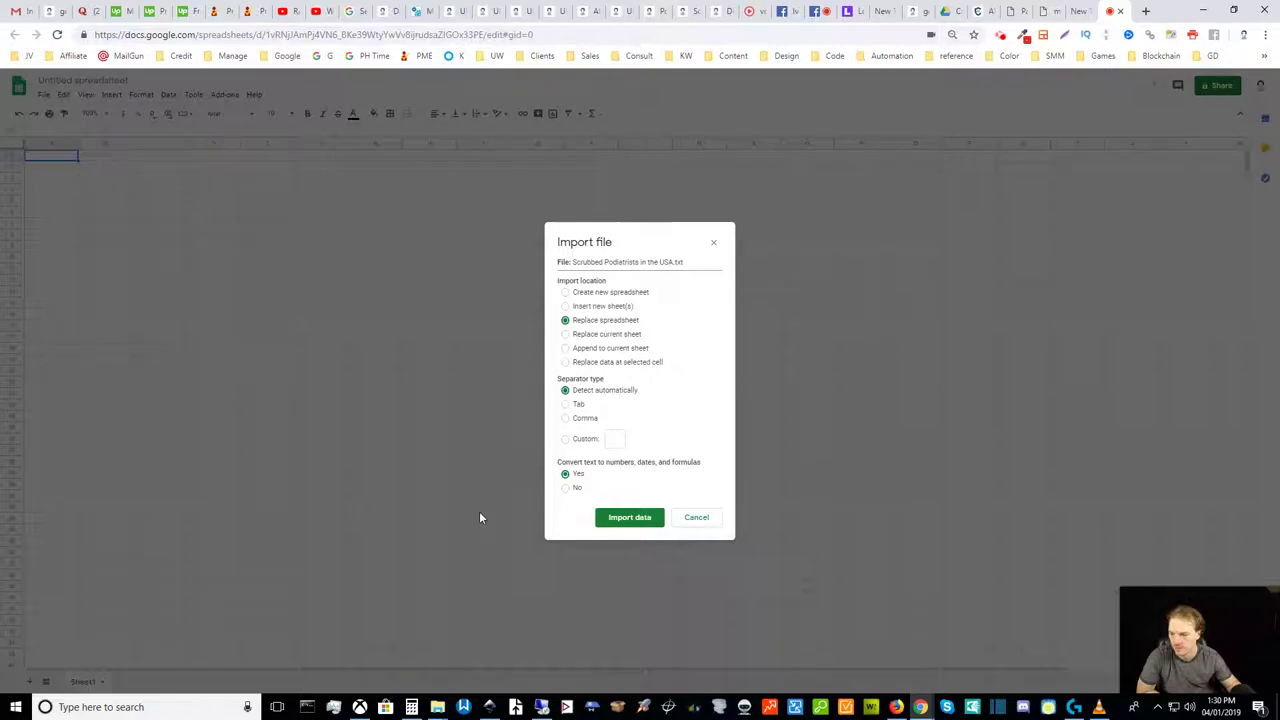
- Import the file with Replace spreadsheet, automatic separator detection and text conversion enabled, and reload the spreadsheet
left_click(613, 520)
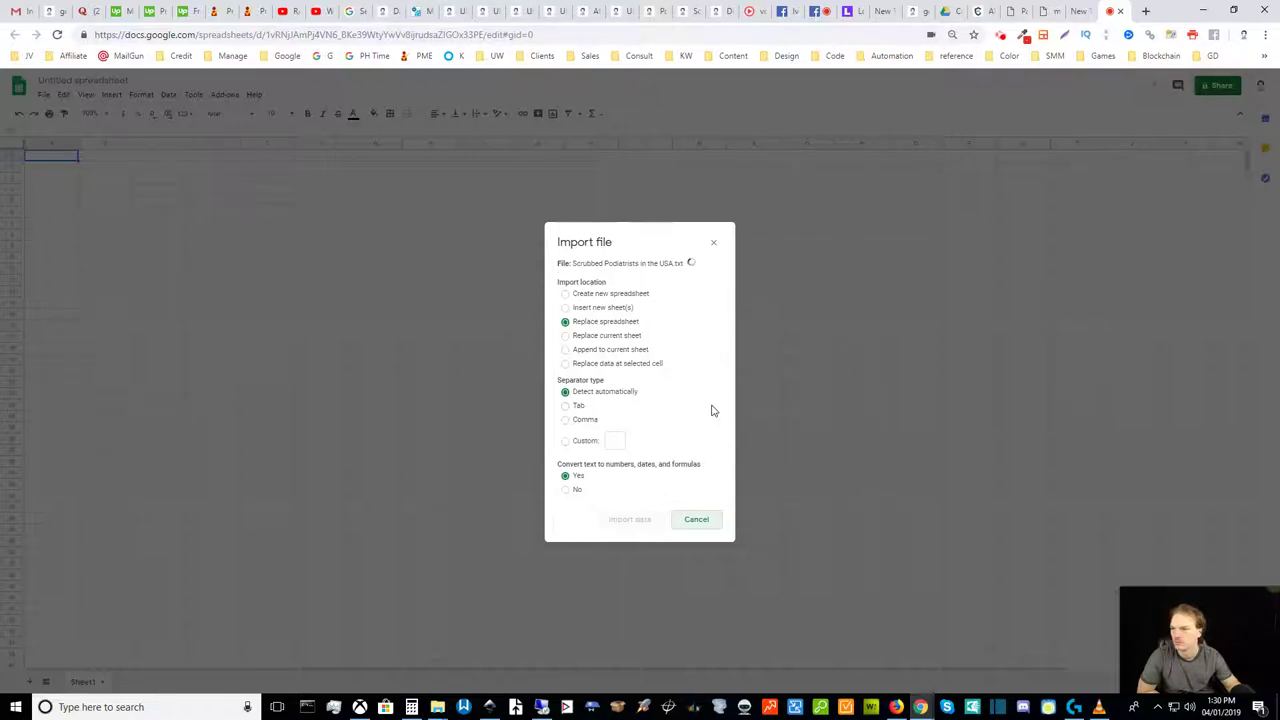
key("Escape")
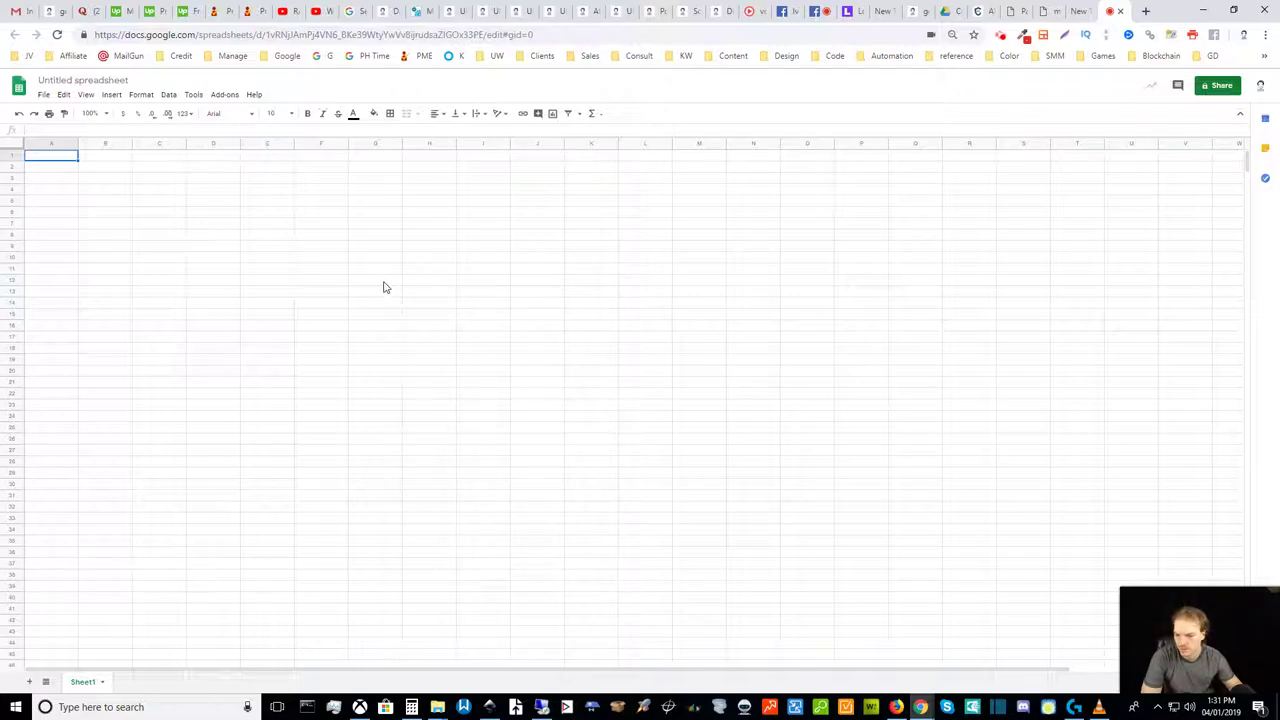
key("F5")
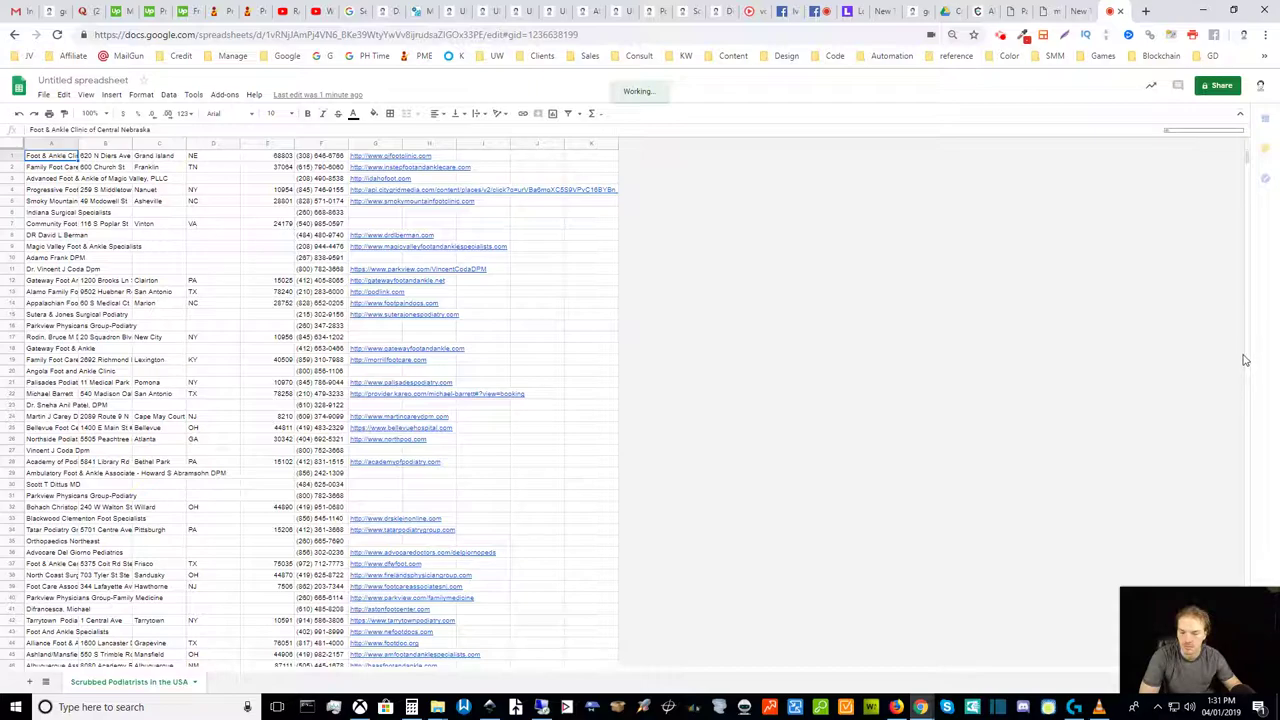
- Examine the imported podiatrist records down to the last row of the sheet, checking the column layout, and return to the first row
left_click_drag(1246, 154, 1237, 215)
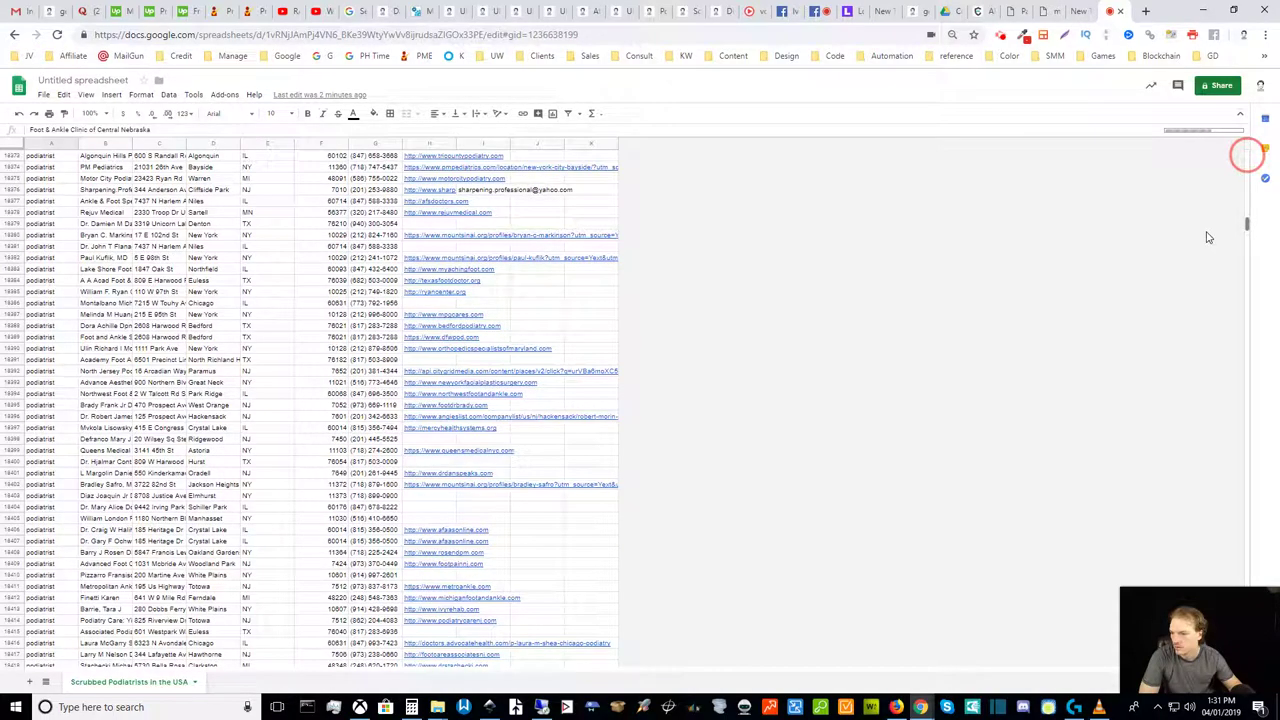
left_click_drag(1207, 237, 1191, 260)
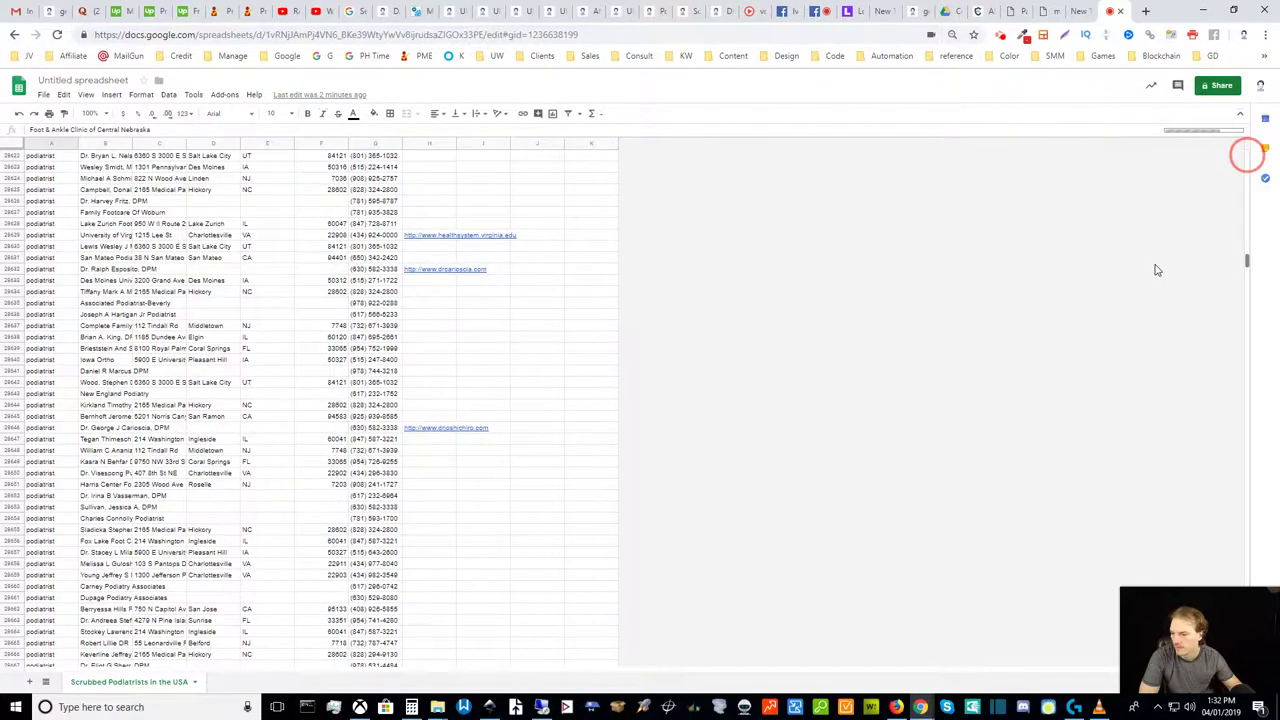
key("ctrl+Home")
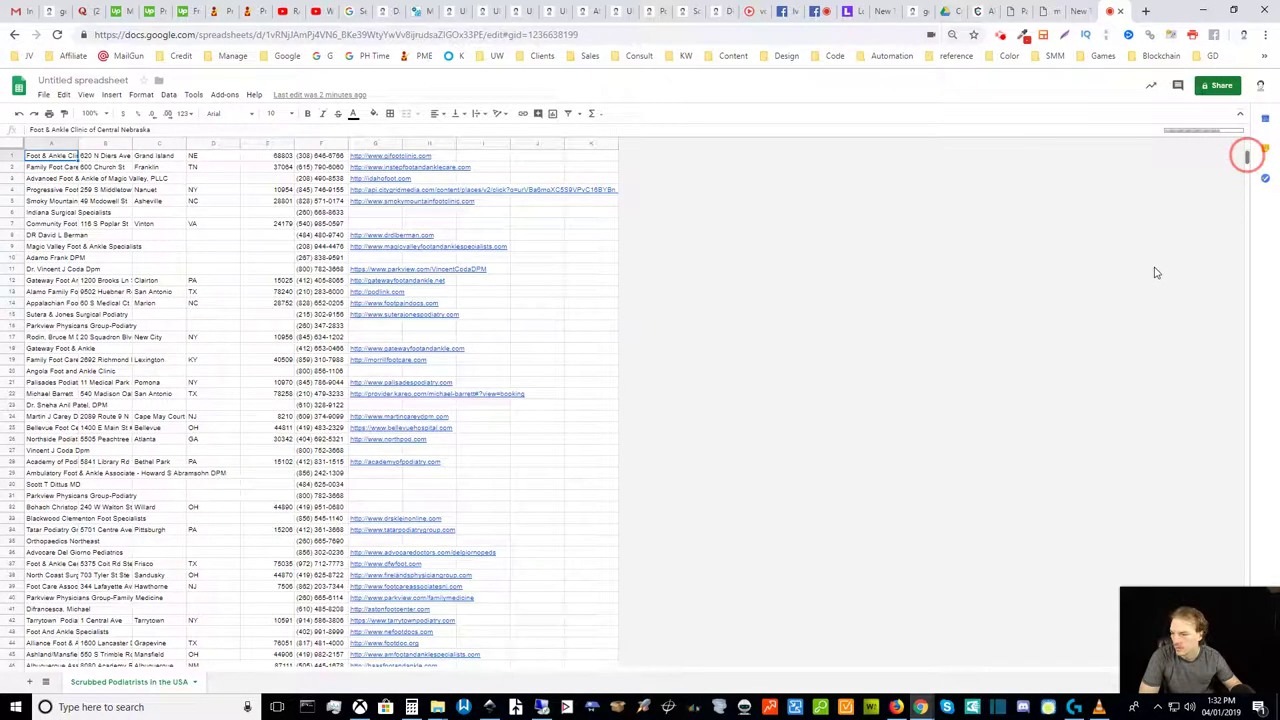
key("ctrl+Down")
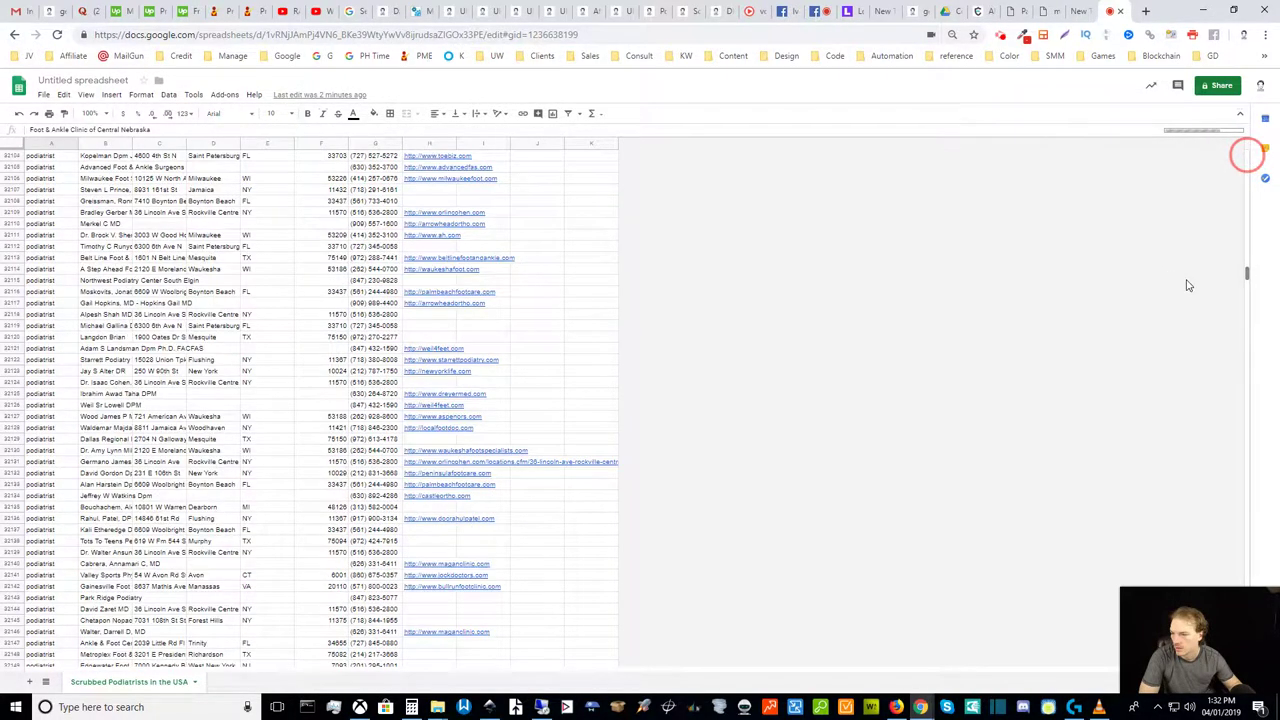
scroll(1188, 292, "down", 20)
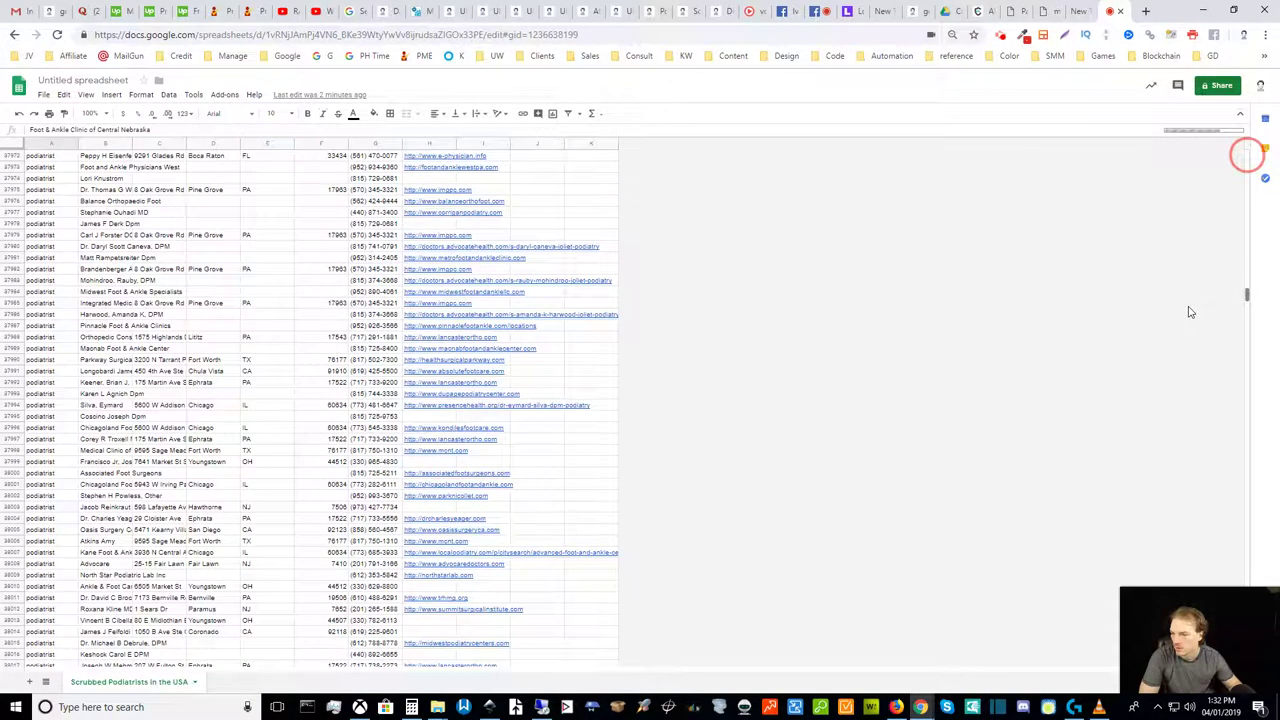
scroll(1188, 312, "down", 20)
scroll(1188, 314, "down", 20)
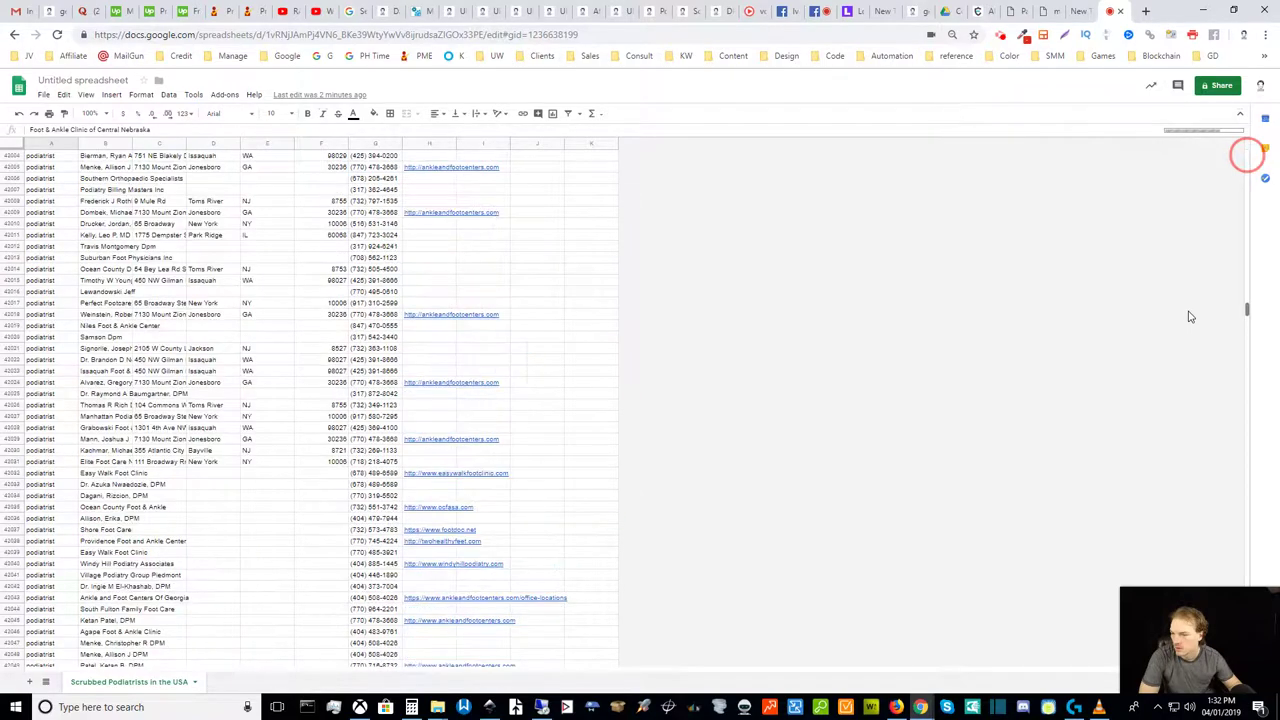
scroll(1190, 320, "down", 20)
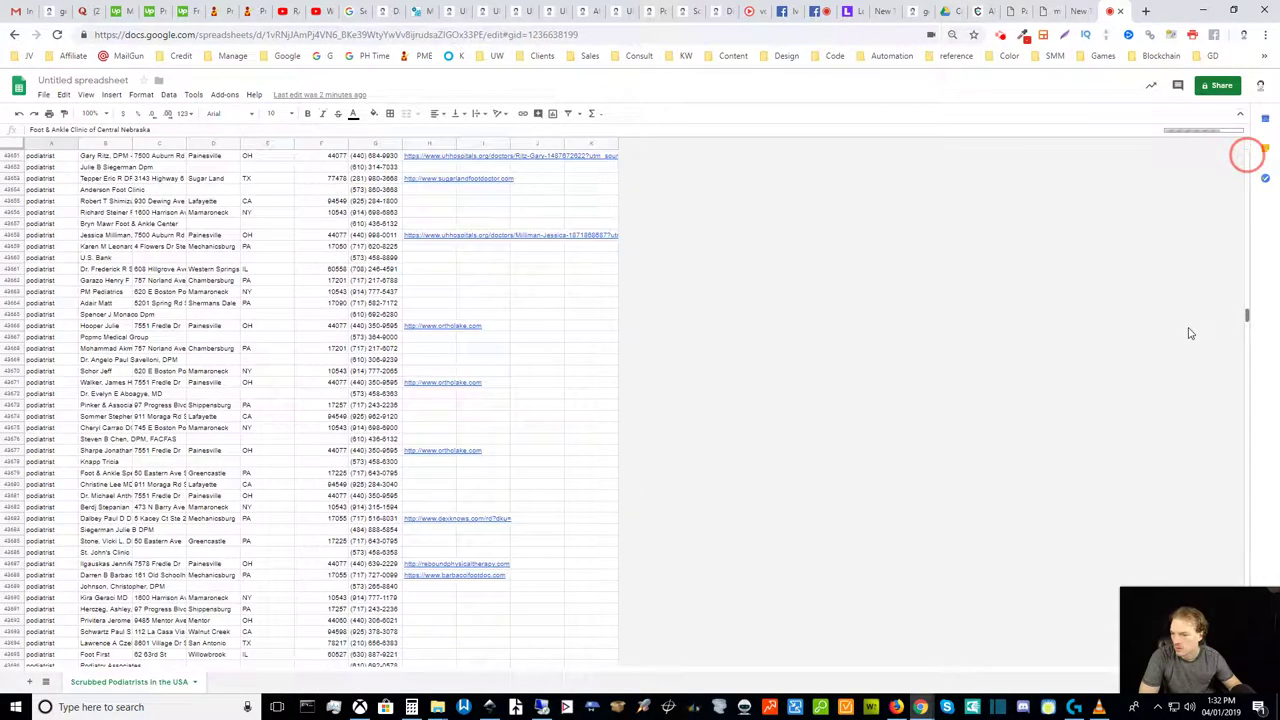
scroll(1190, 350, "down", 20)
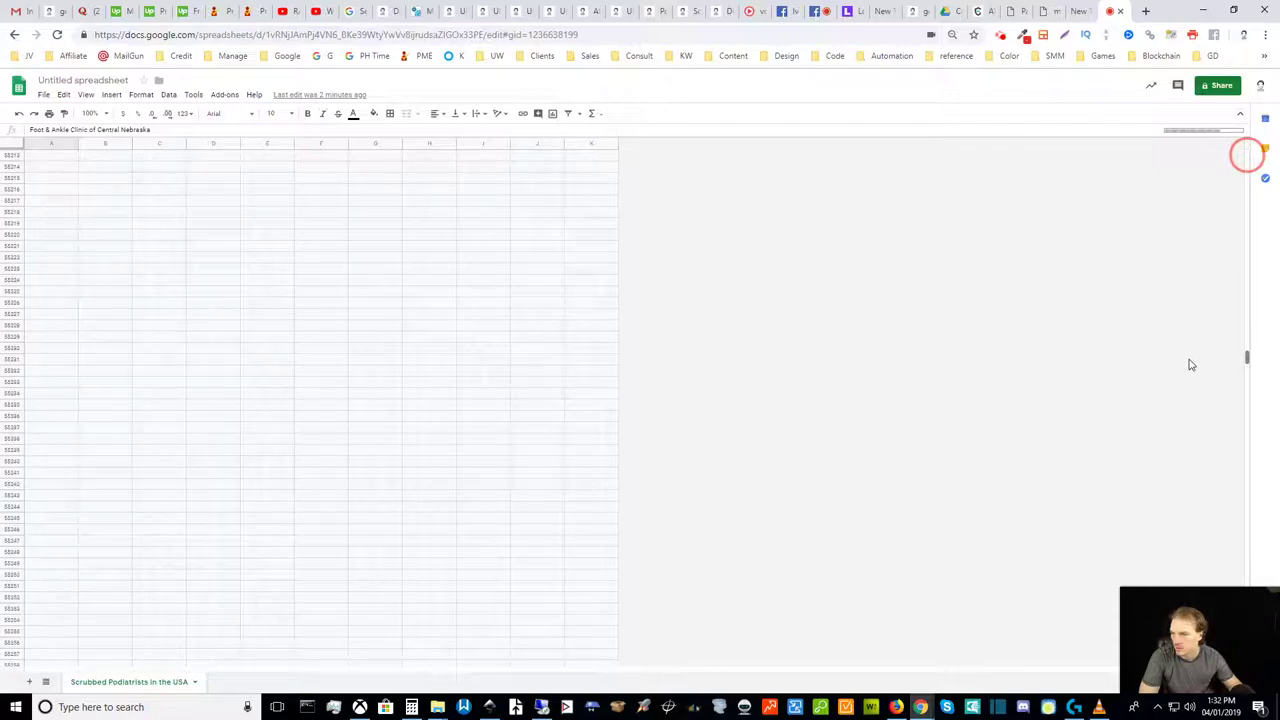
scroll(1190, 363, "down", 15)
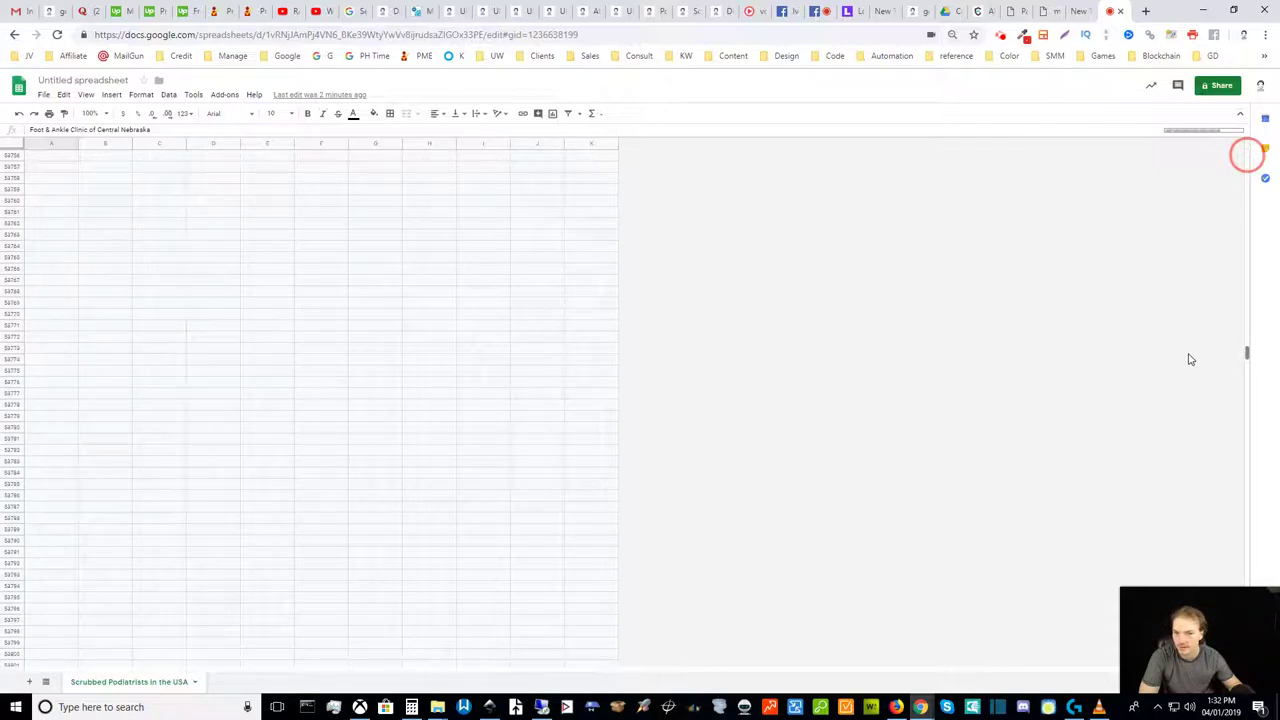
scroll(1190, 355, "up", 15)
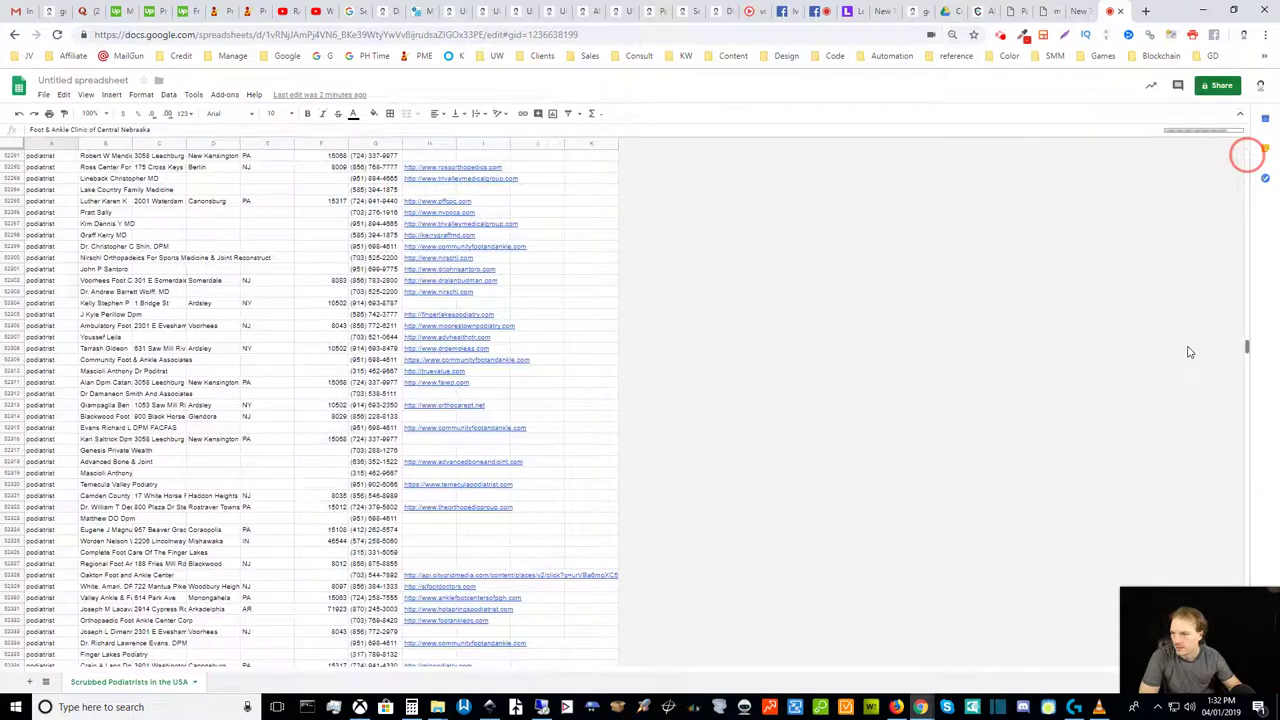
scroll(1190, 362, "down", 15)
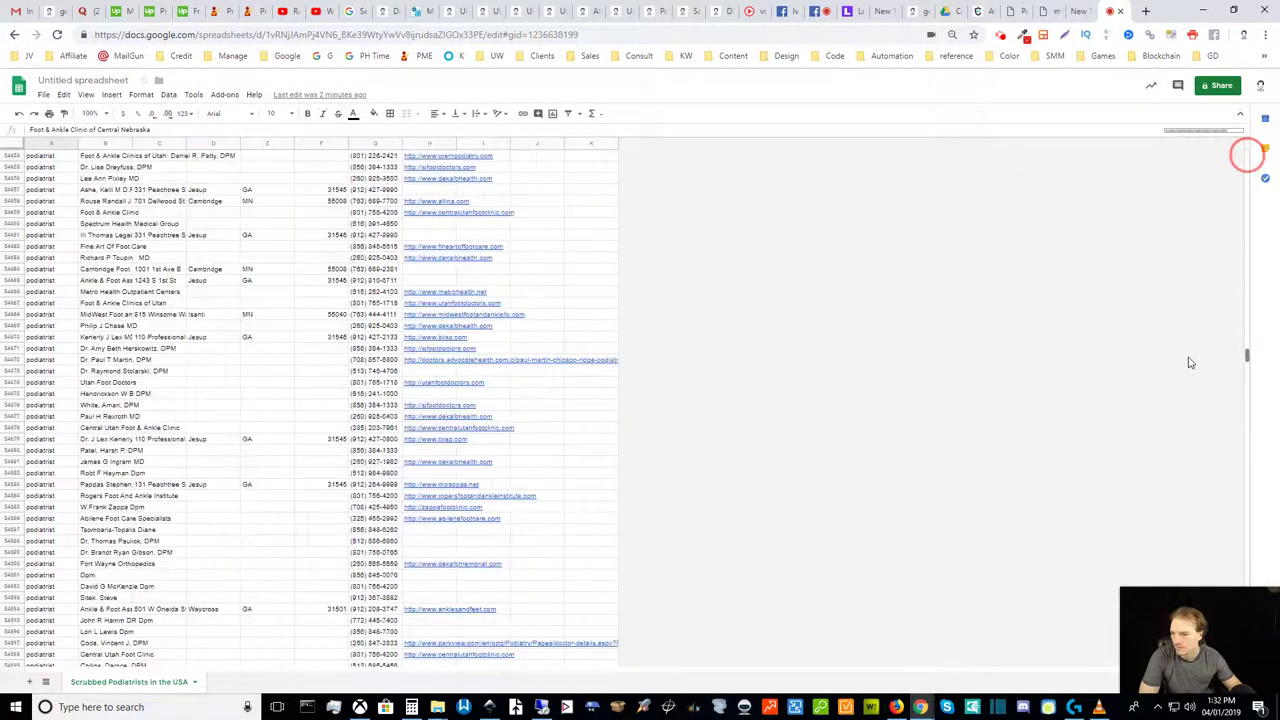
scroll(1190, 368, "down", 20)
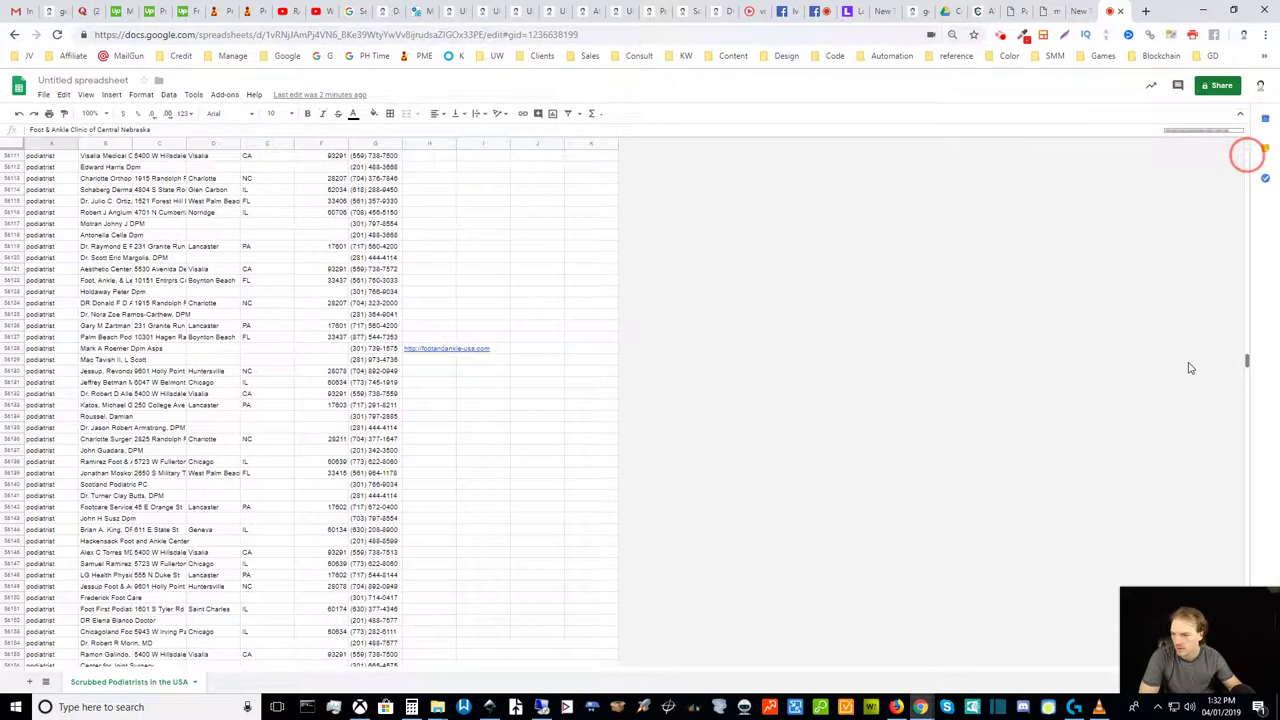
scroll(1190, 380, "down", 20)
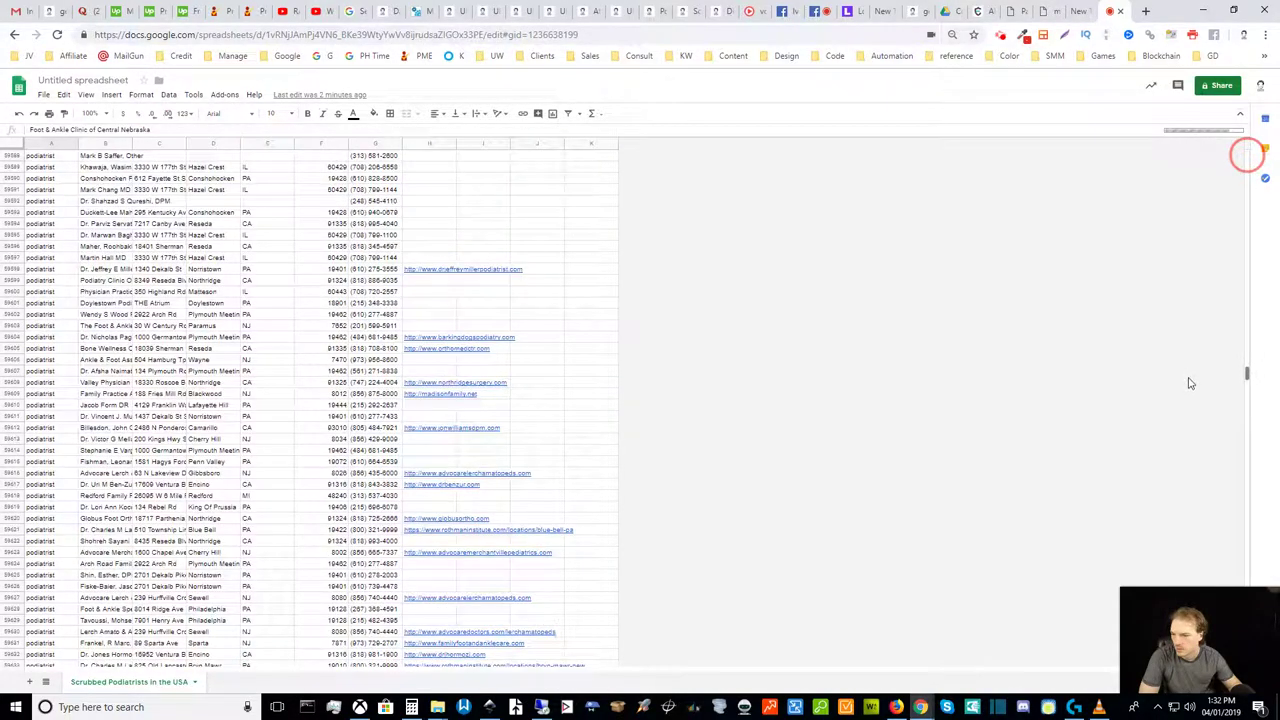
scroll(1190, 400, "down", 20)
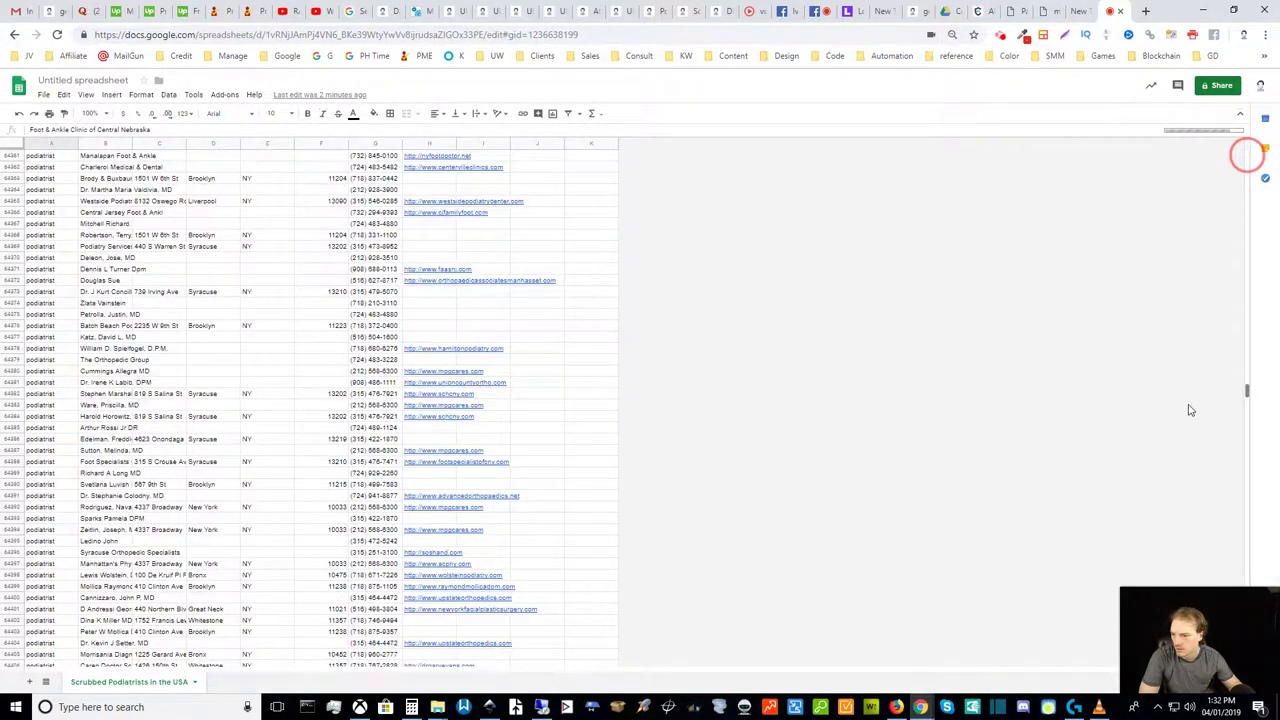
scroll(1190, 412, "down", 5)
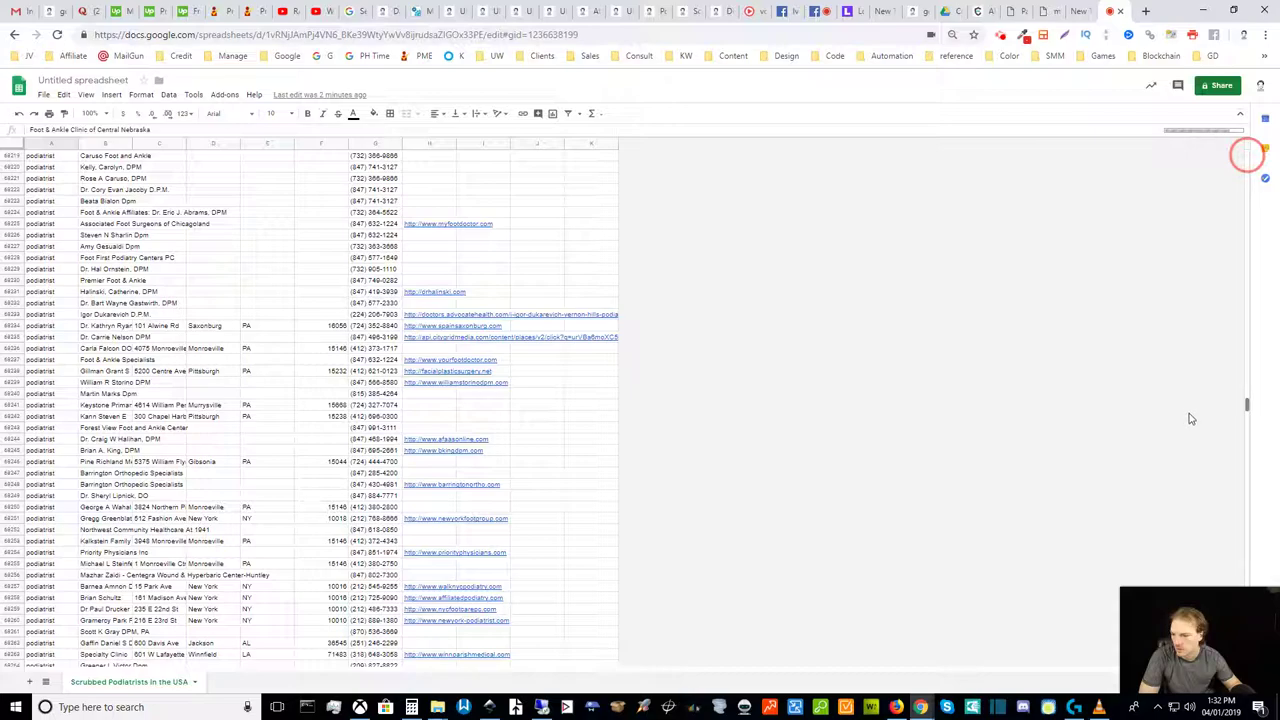
scroll(1193, 424, "down", 5)
scroll(1195, 430, "down", 20)
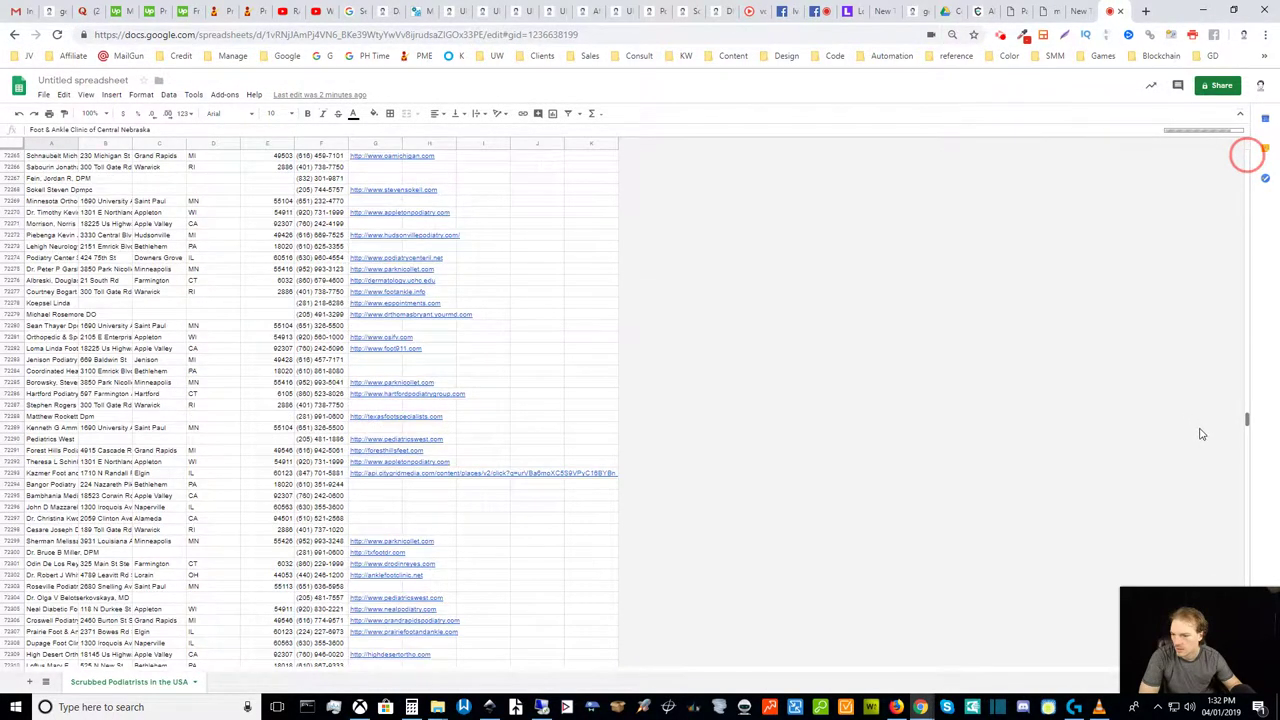
scroll(1201, 437, "down", 20)
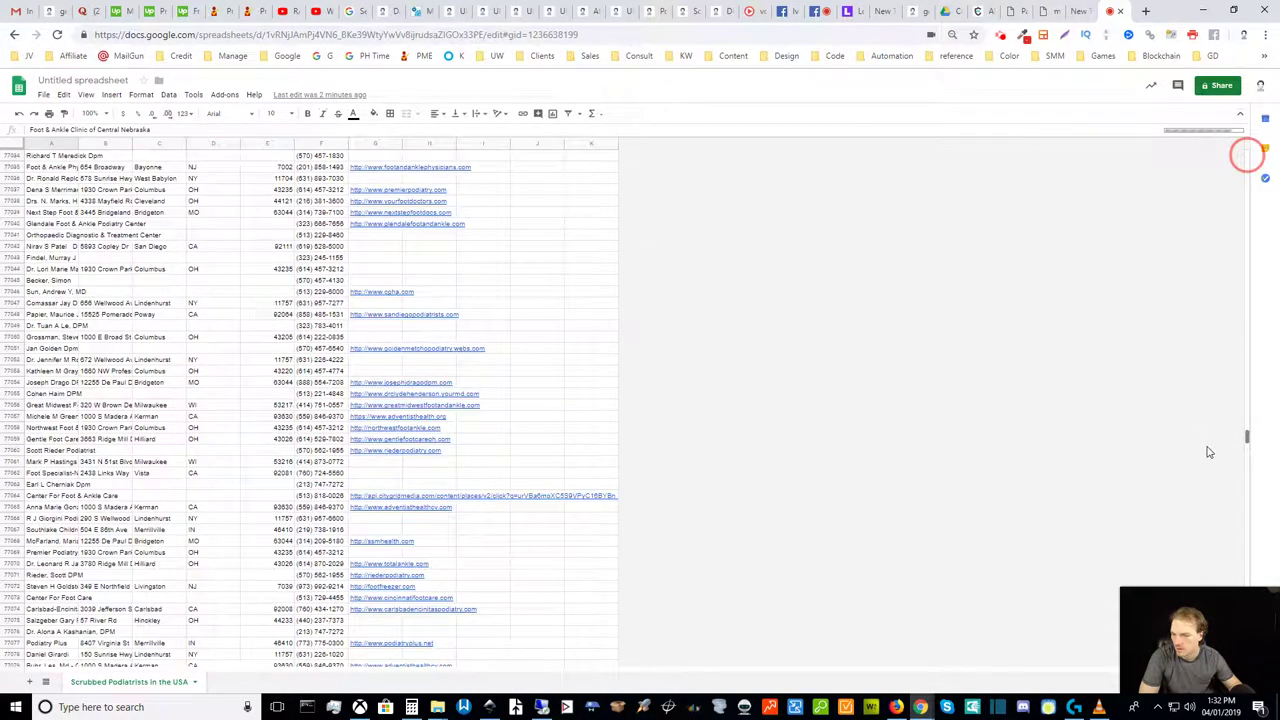
scroll(1212, 470, "down", 20)
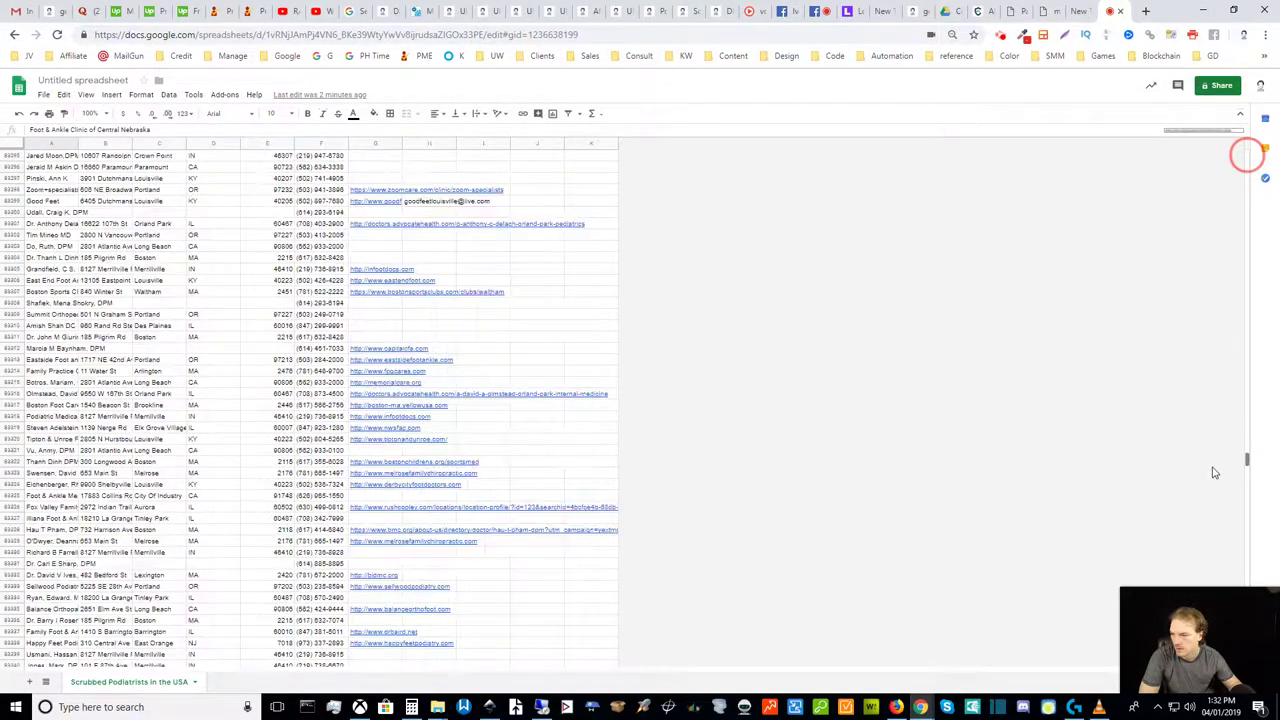
scroll(1226, 505, "down", 20)
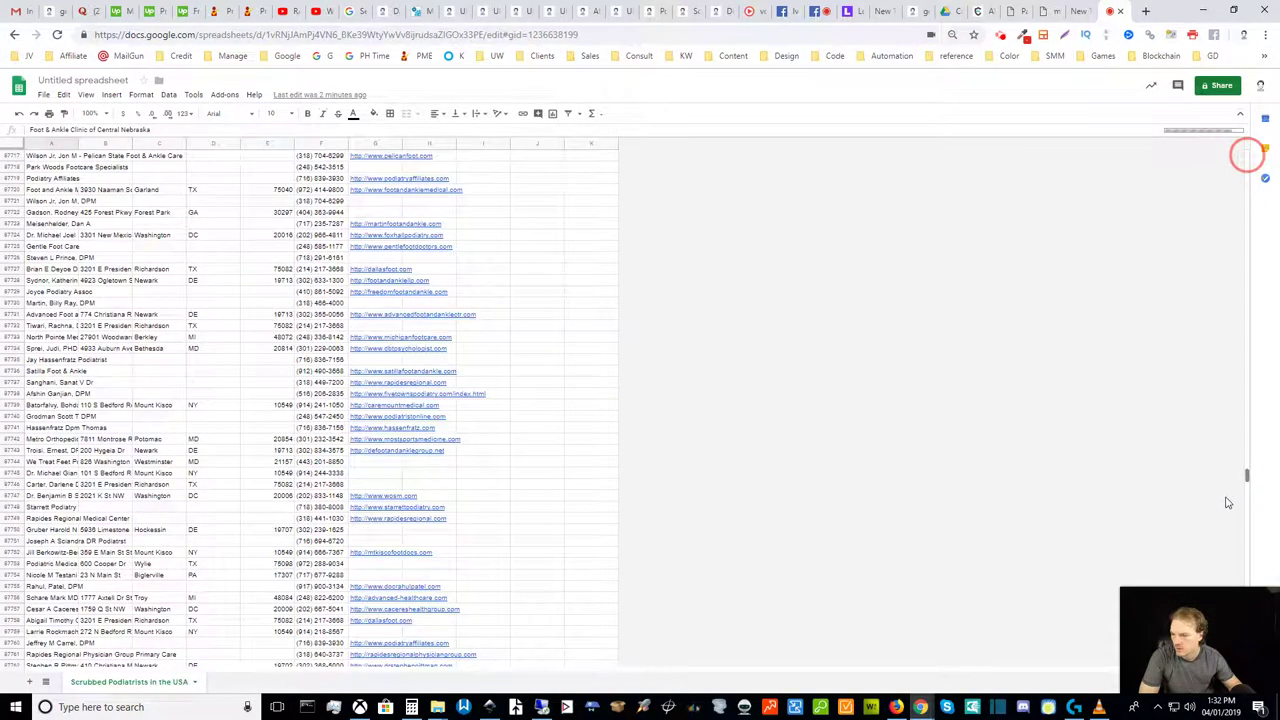
scroll(1234, 526, "down", 3)
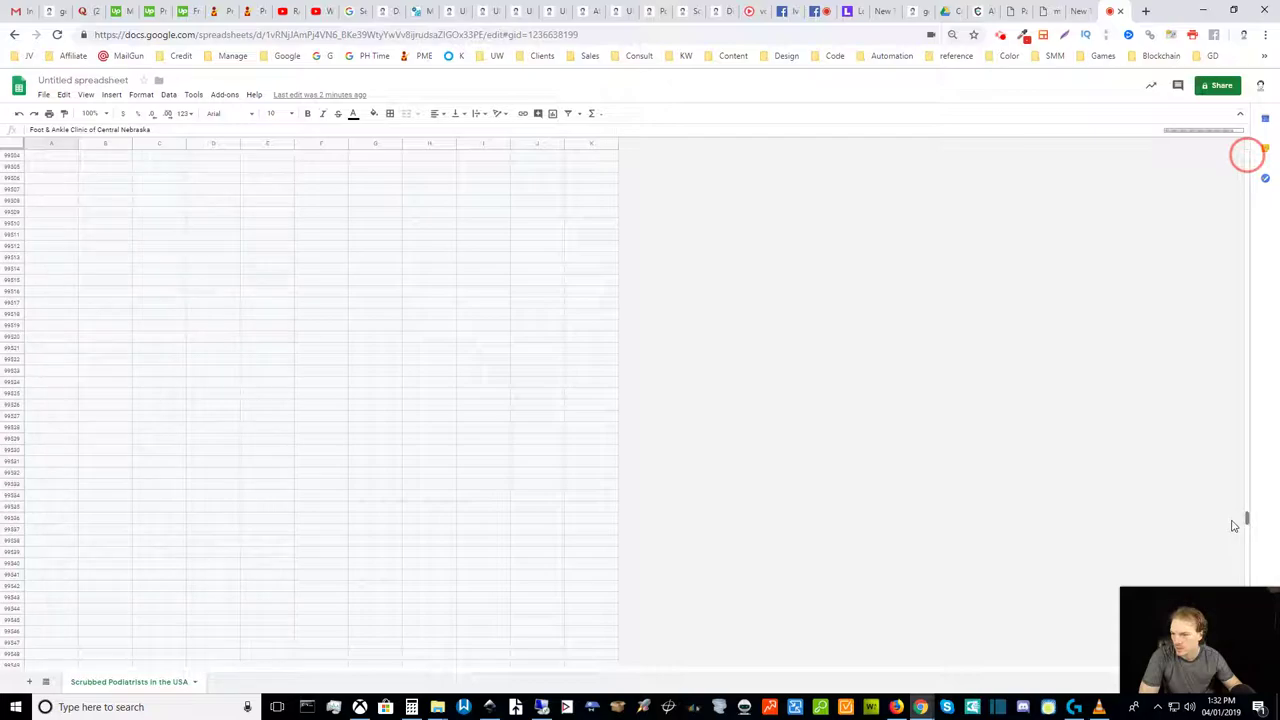
scroll(1237, 527, "down", 5)
left_click_drag(1238, 525, 1244, 557)
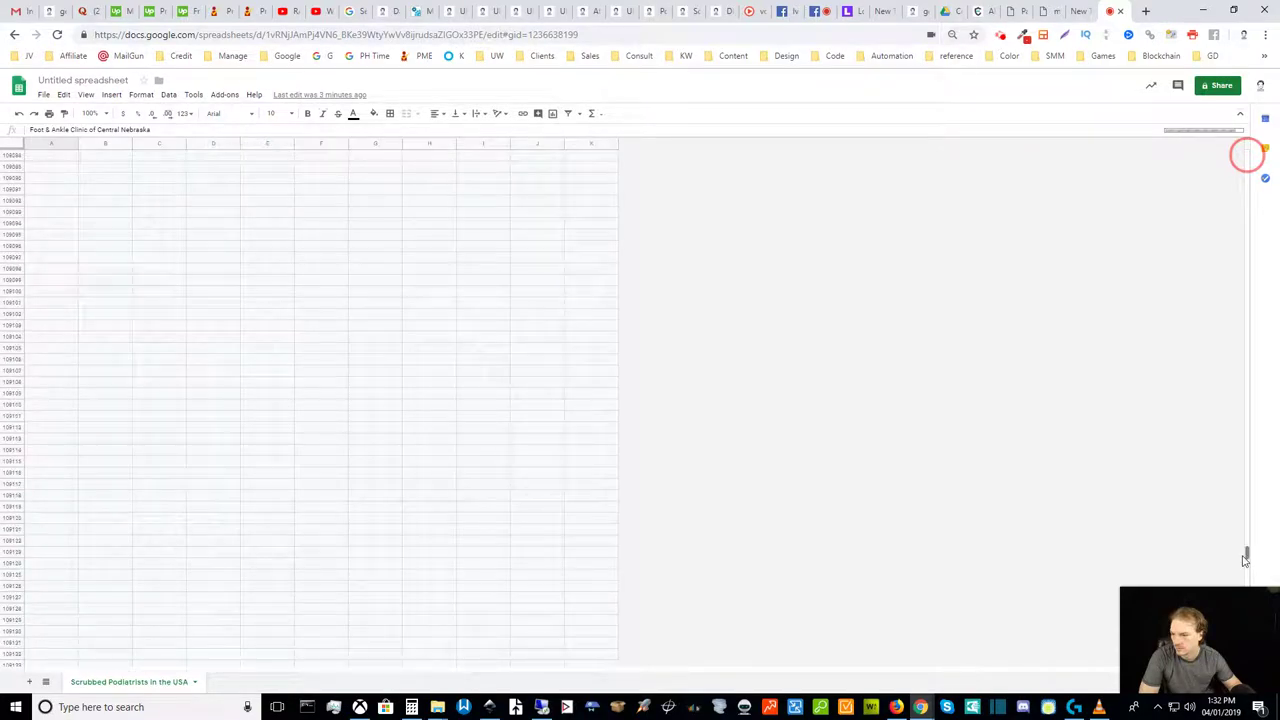
left_click_drag(1245, 560, 1202, 690)
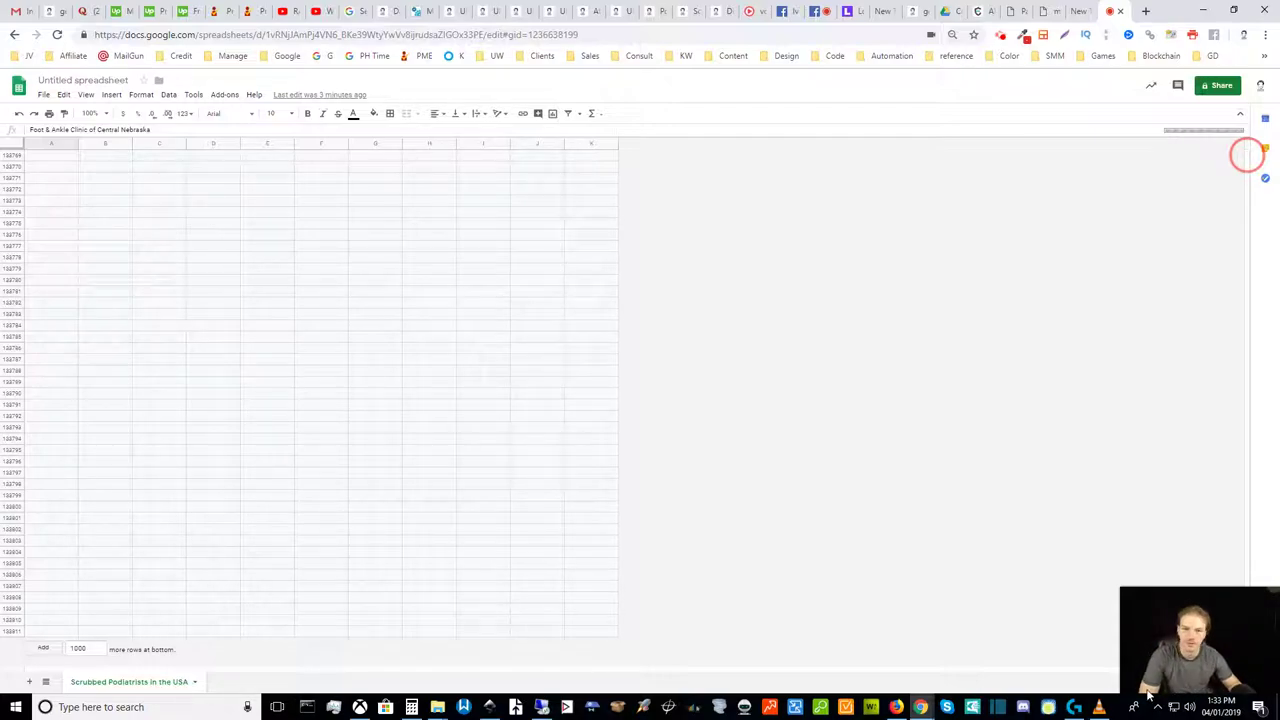
key("ctrl+Home")
left_click_drag(1246, 150, 1238, 147)
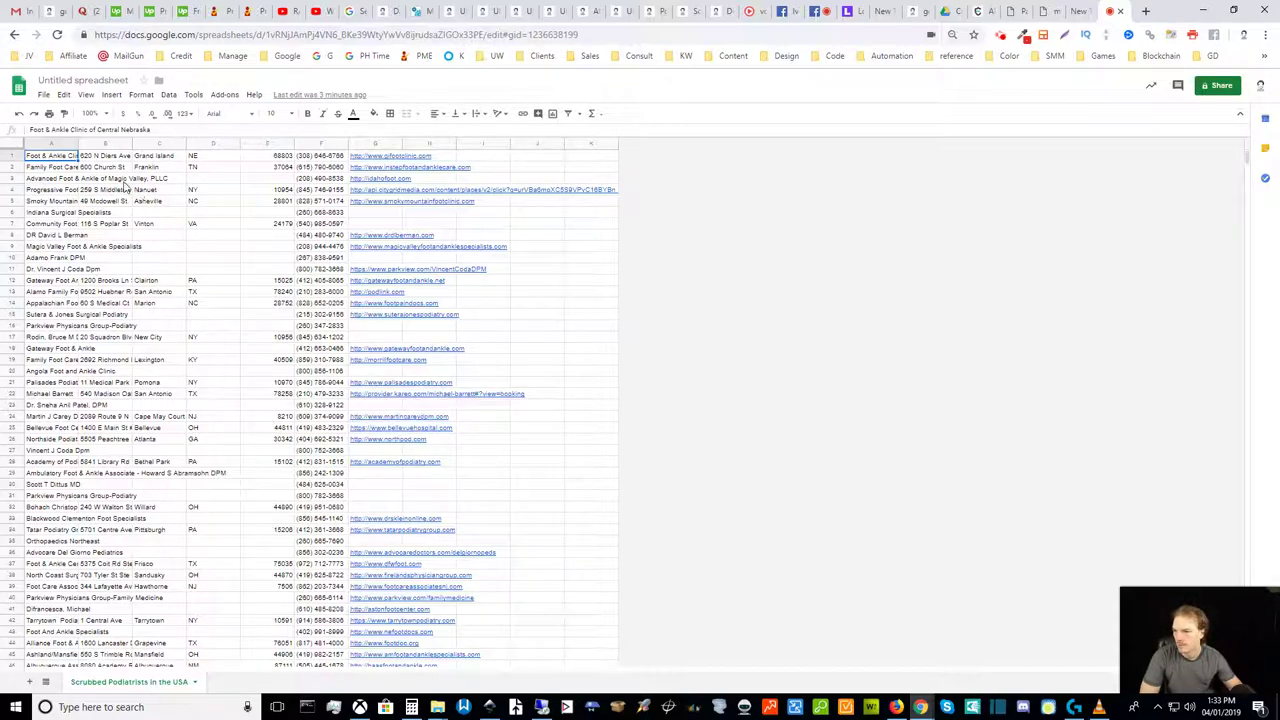
- Set the text wrapping of all cells in the podiatrist sheet to Clip
left_click(14, 146)
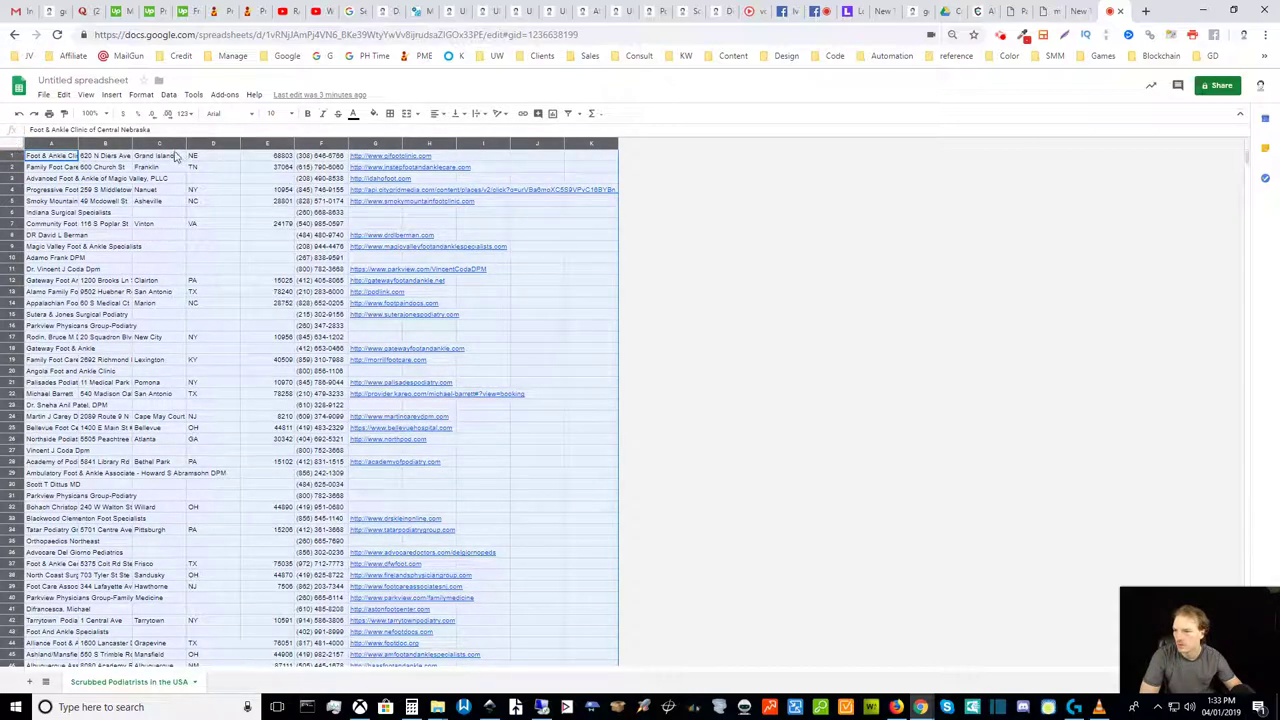
left_click(88, 97)
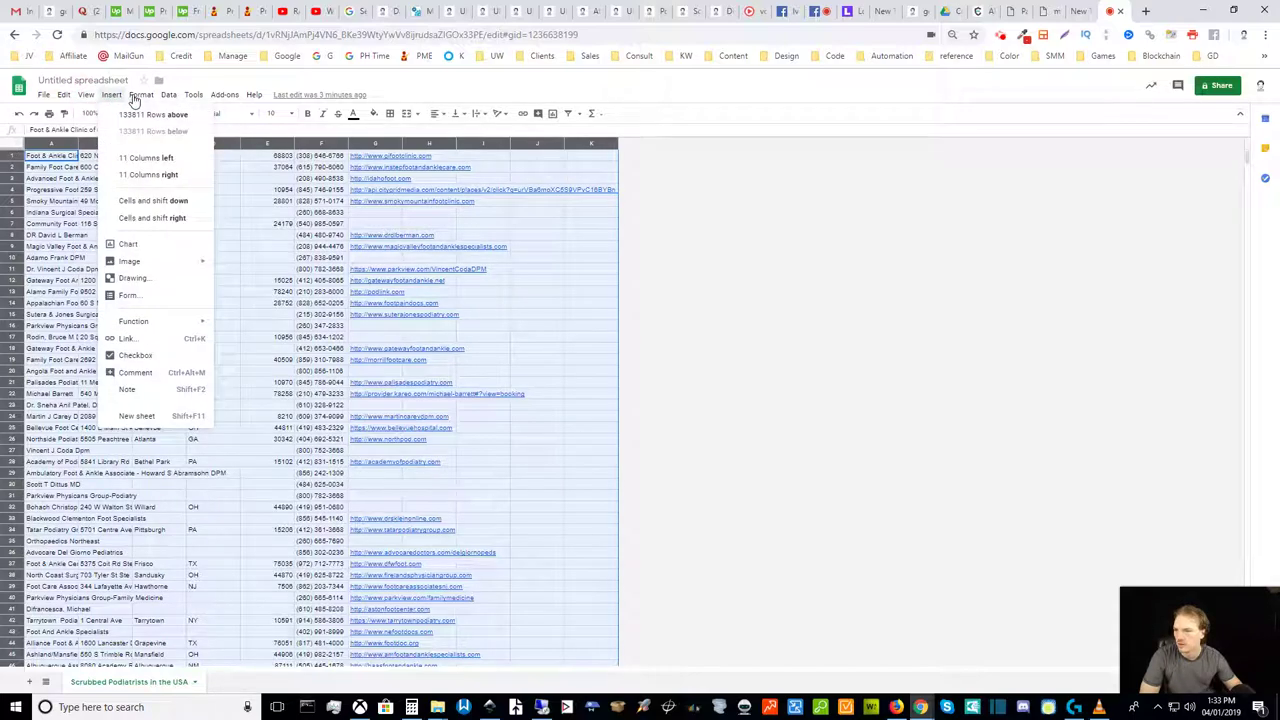
mouse_move(147, 98)
mouse_move(230, 278)
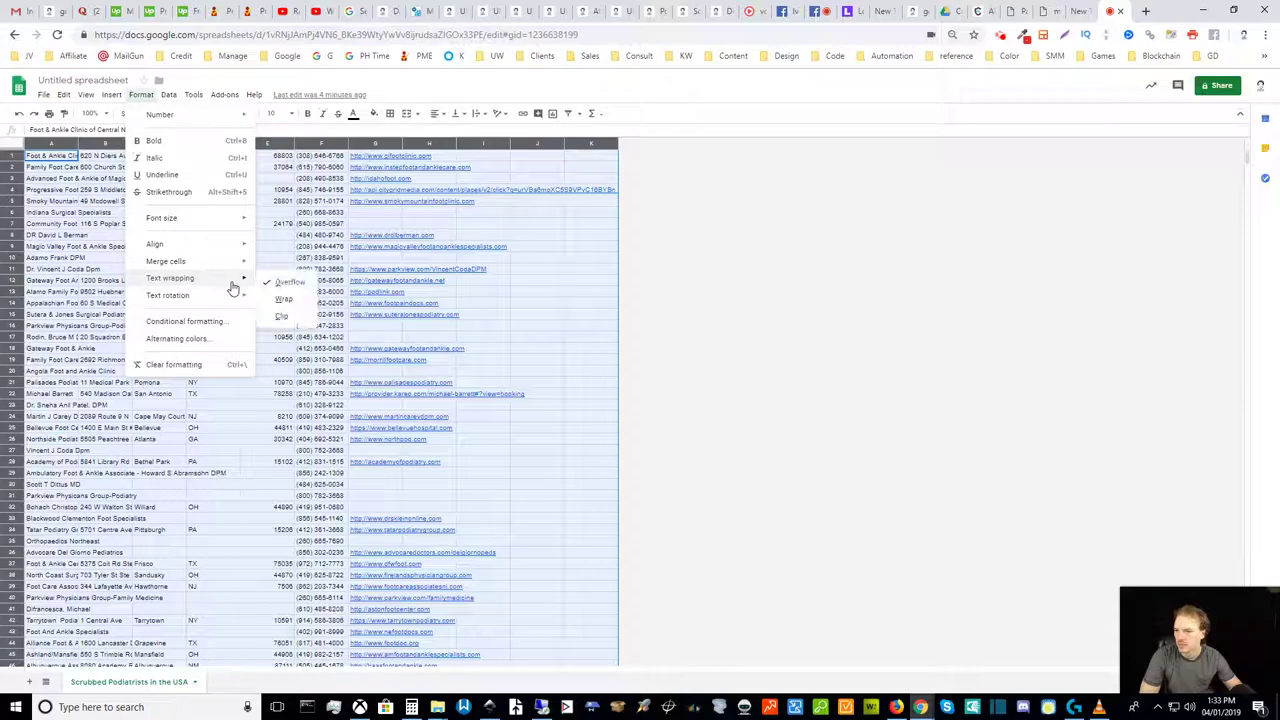
left_click(285, 322)
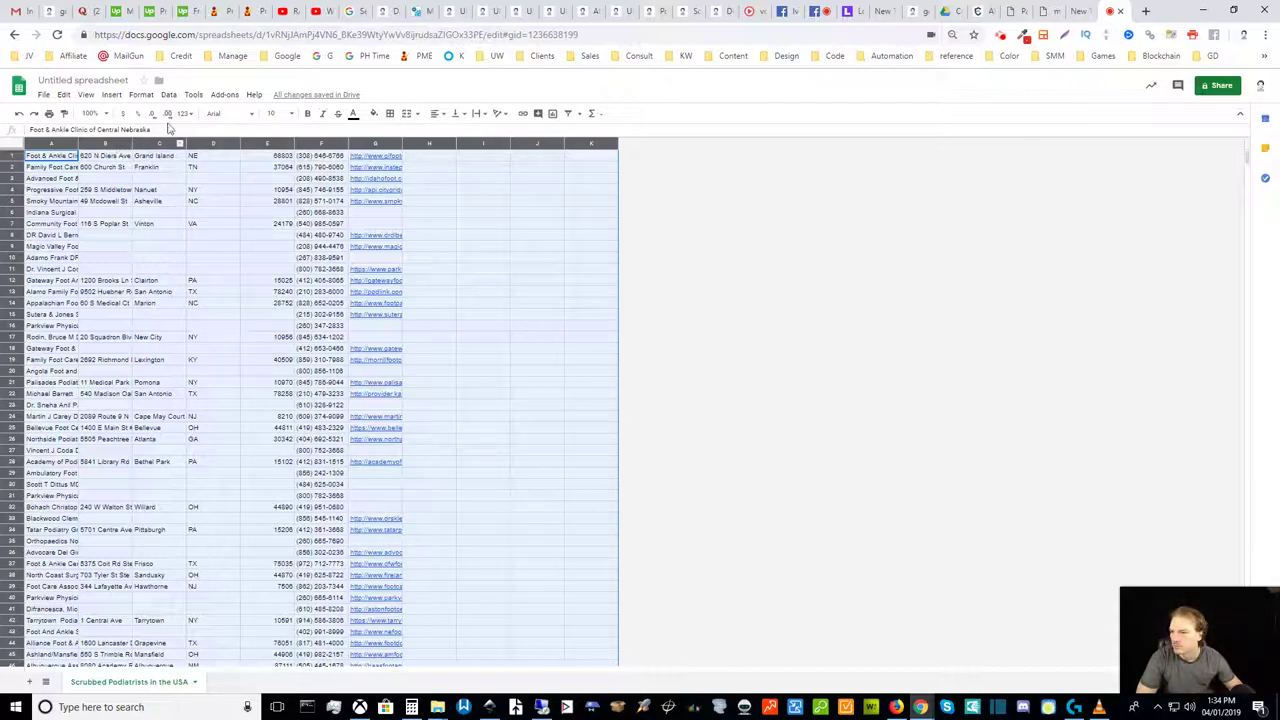
- Left-align the contents of all cells in the podiatrist sheet
left_click(436, 113)
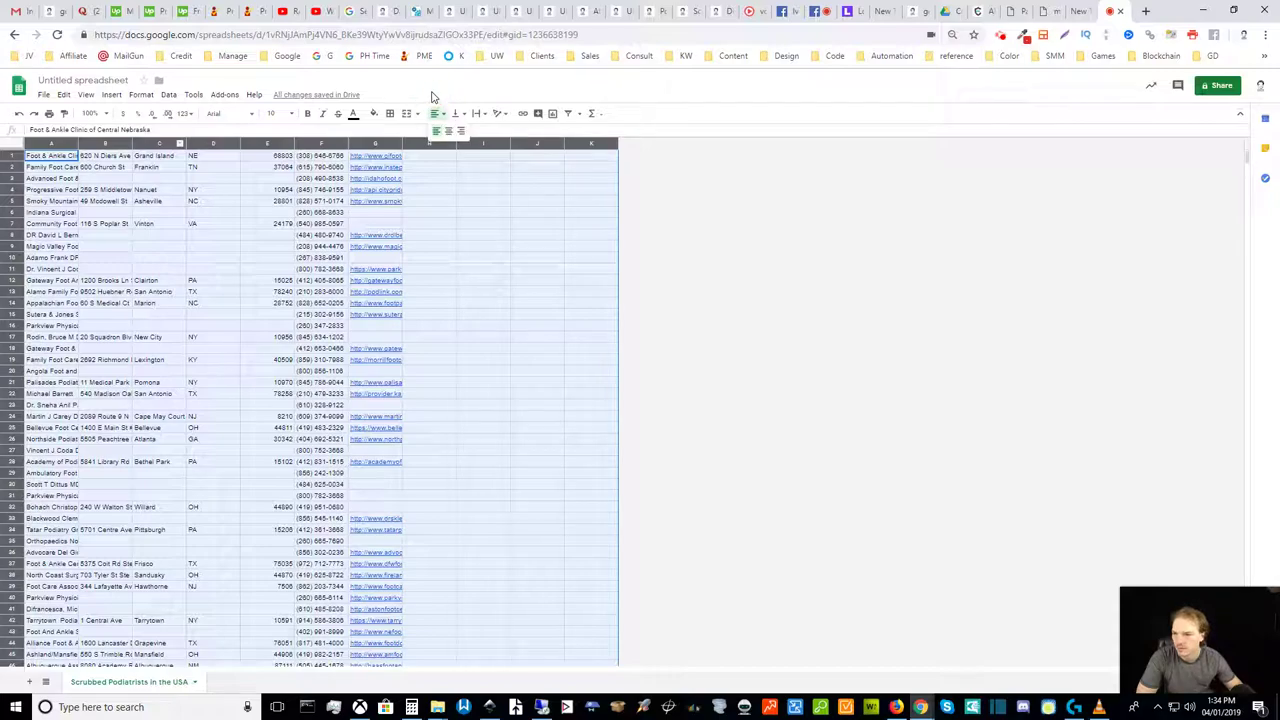
left_click(436, 133)
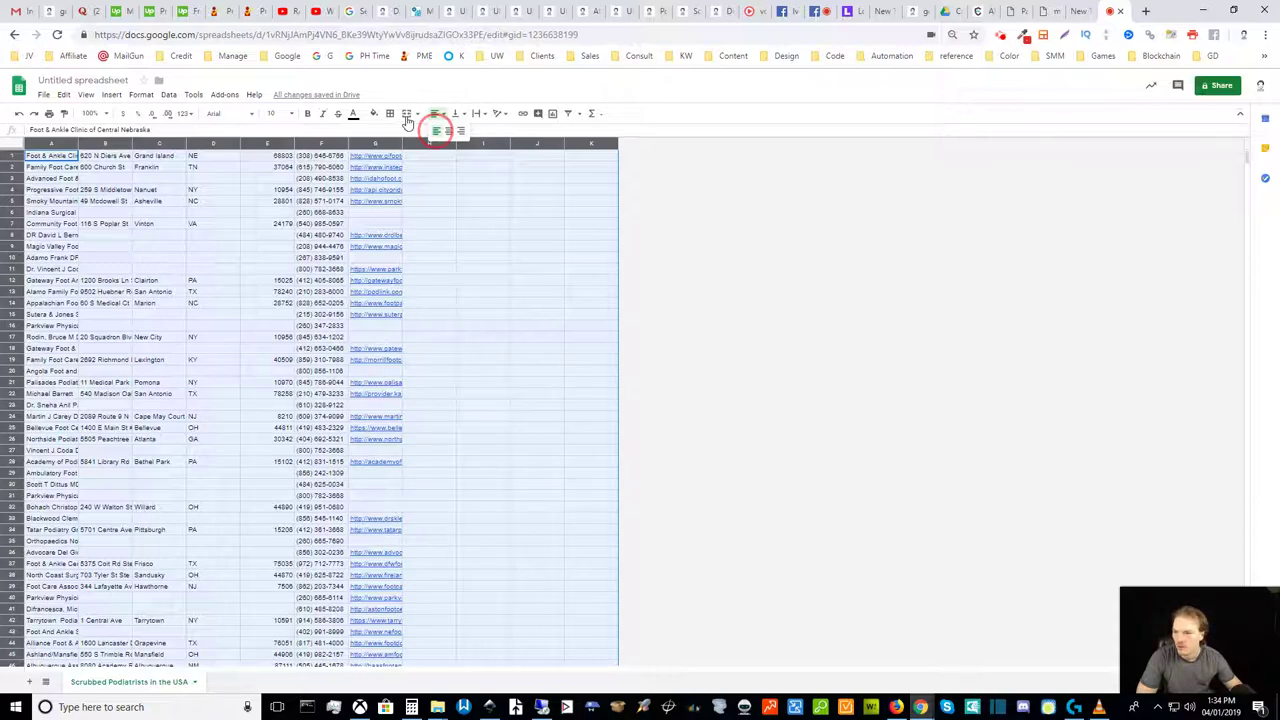
key("ctrl+shift+l")
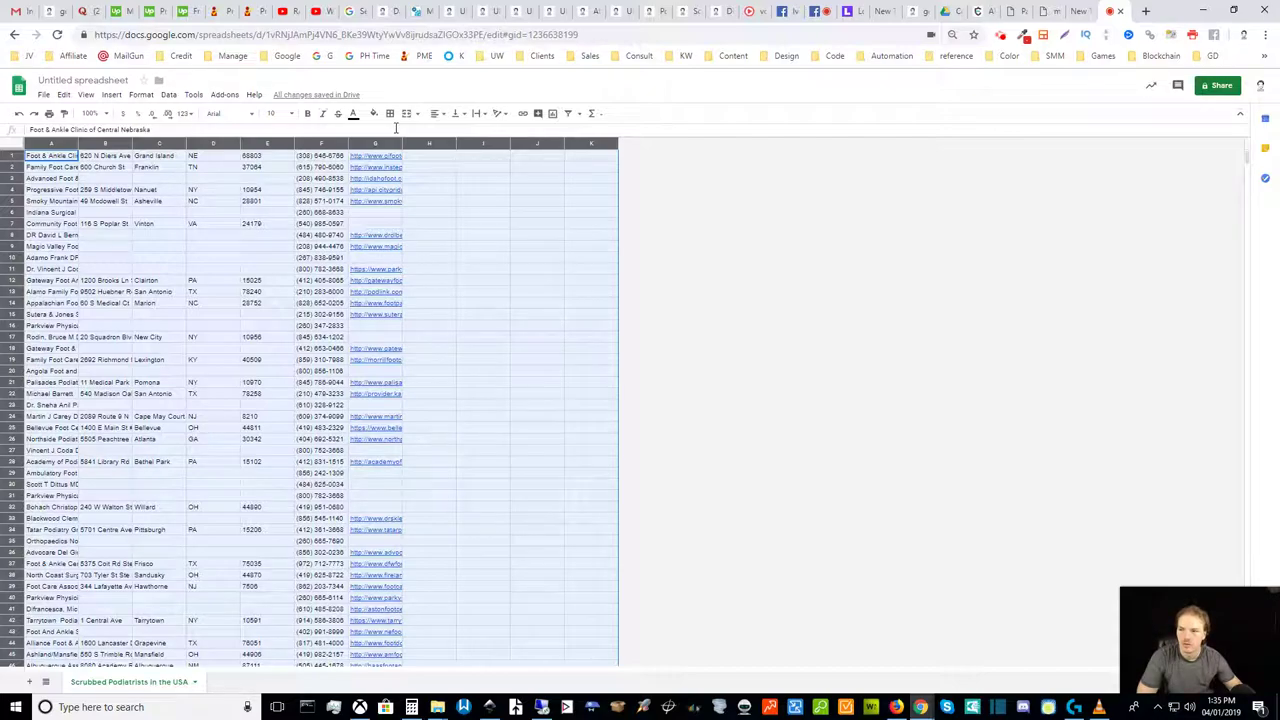
- Look at the ScrapeBox window on the remote desktop and return to the podiatrist spreadsheet
left_click(545, 703)
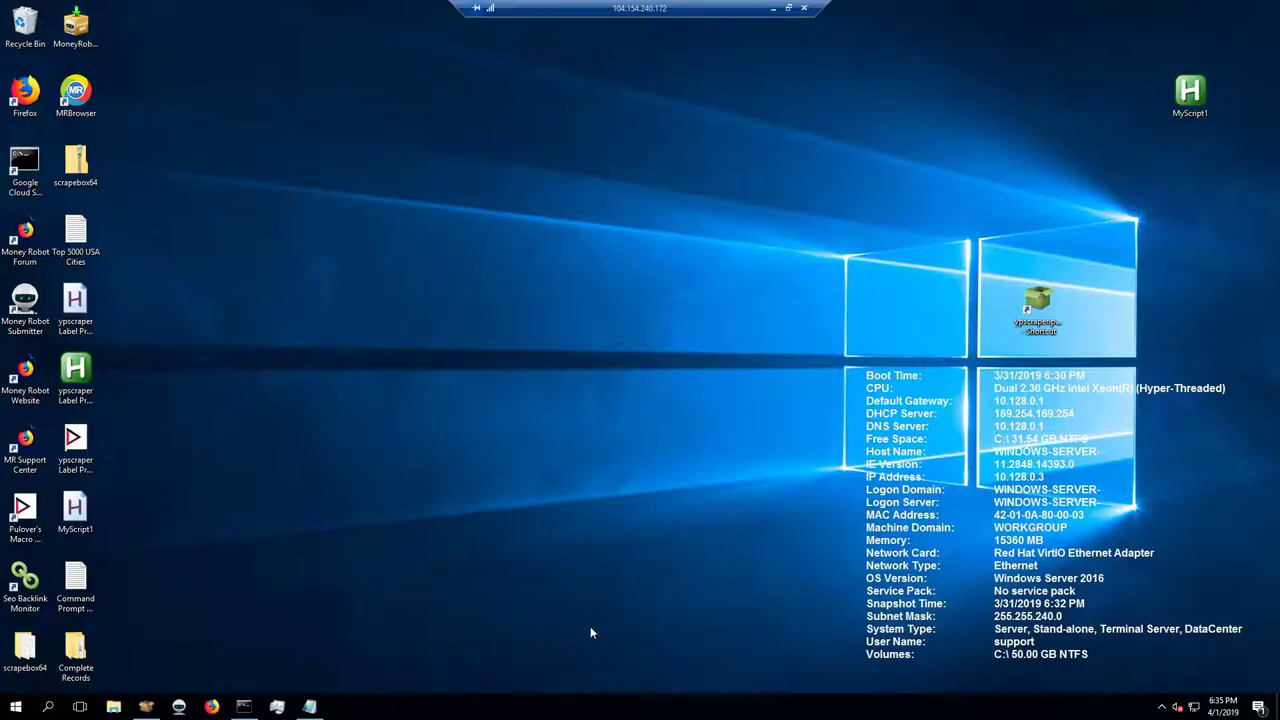
left_click(146, 706)
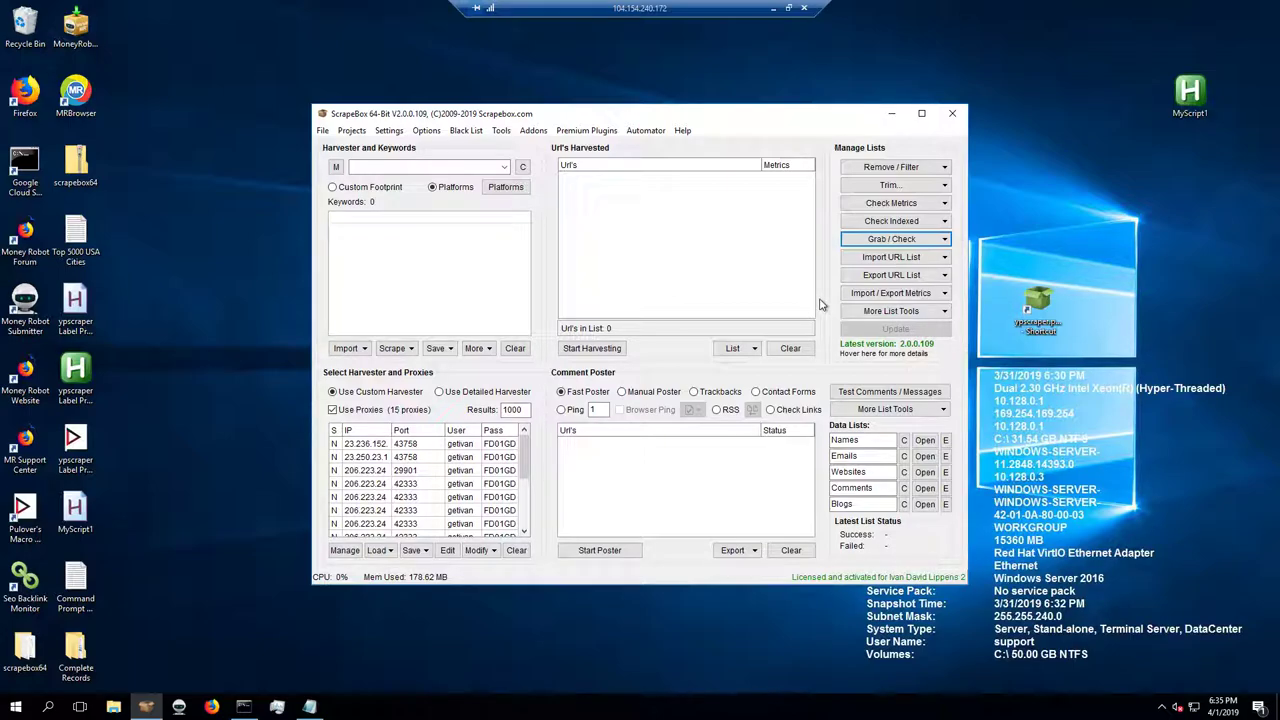
left_click(773, 8)
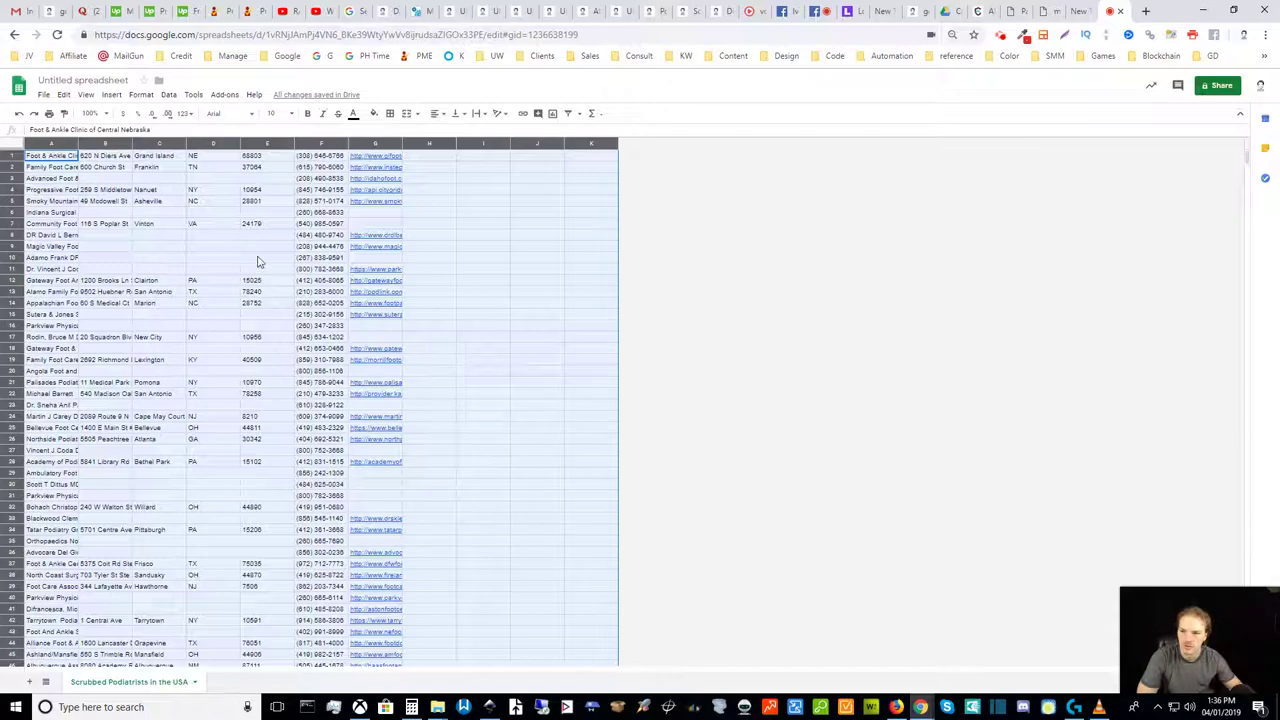
- Look over the phone number and website columns, and select and copy the entire phone number column F
left_click(310, 157)
left_click(314, 144)
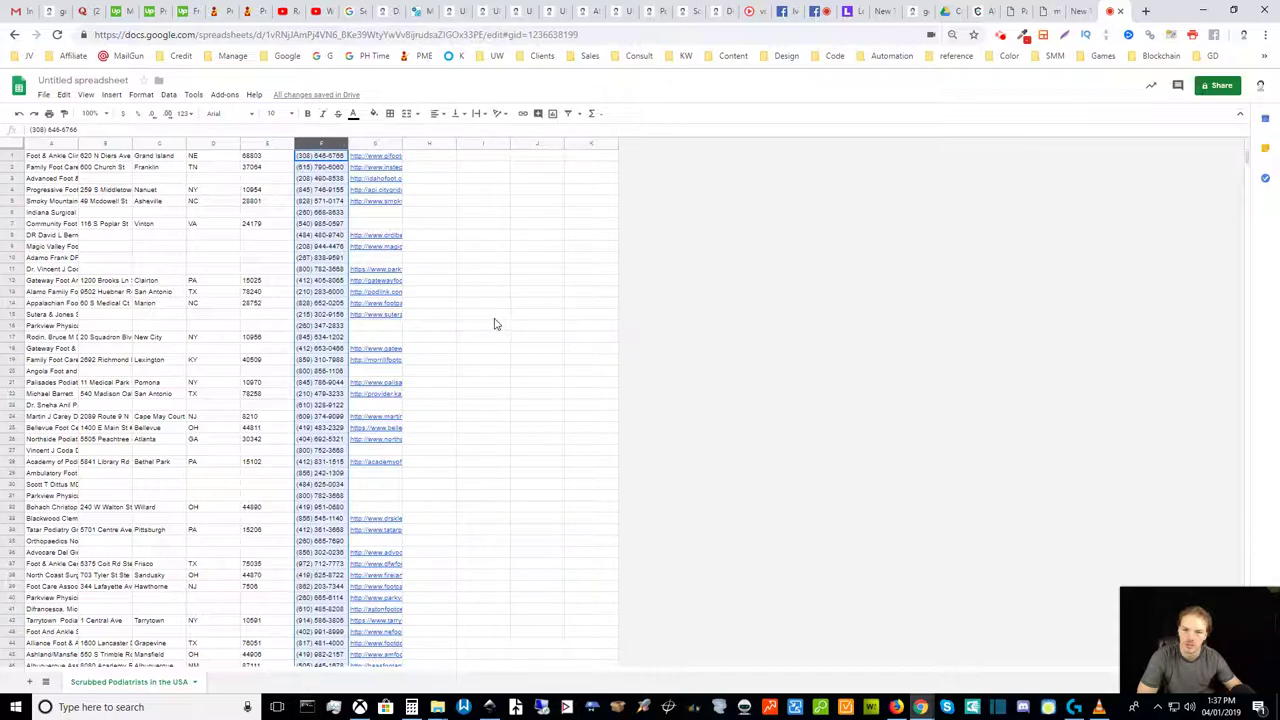
left_click(316, 179)
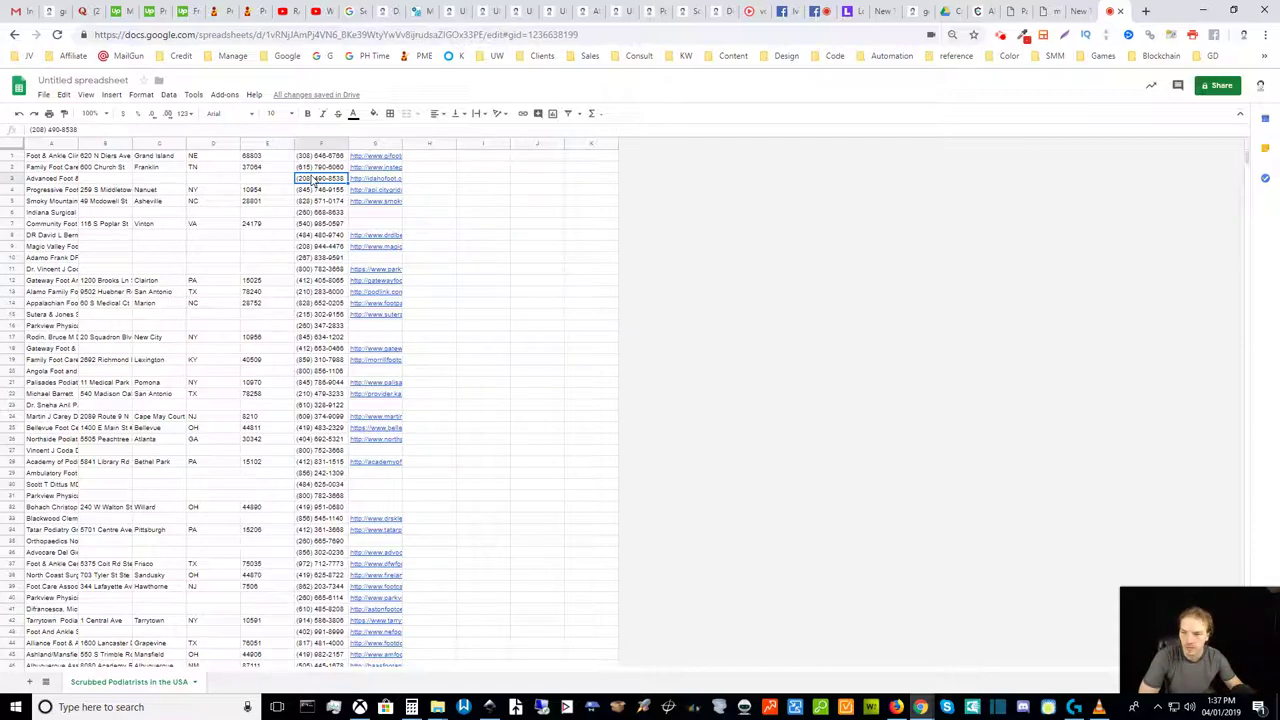
left_click(320, 246)
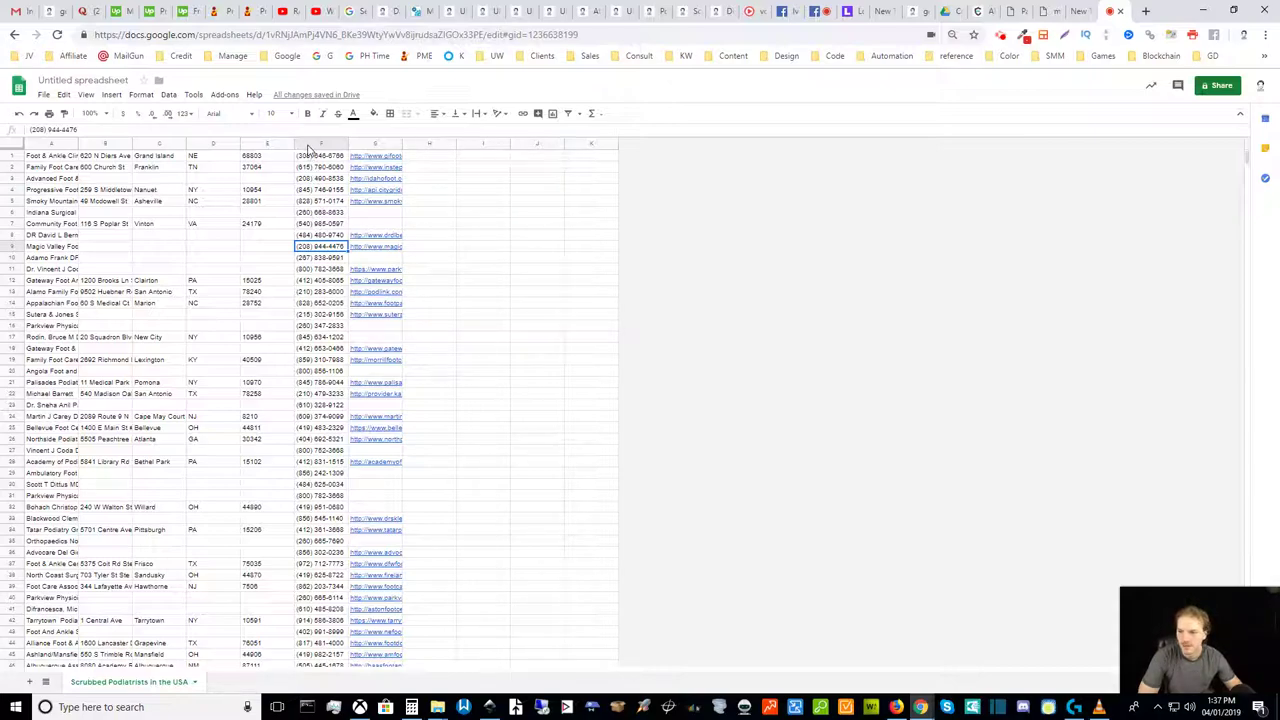
left_click(308, 144)
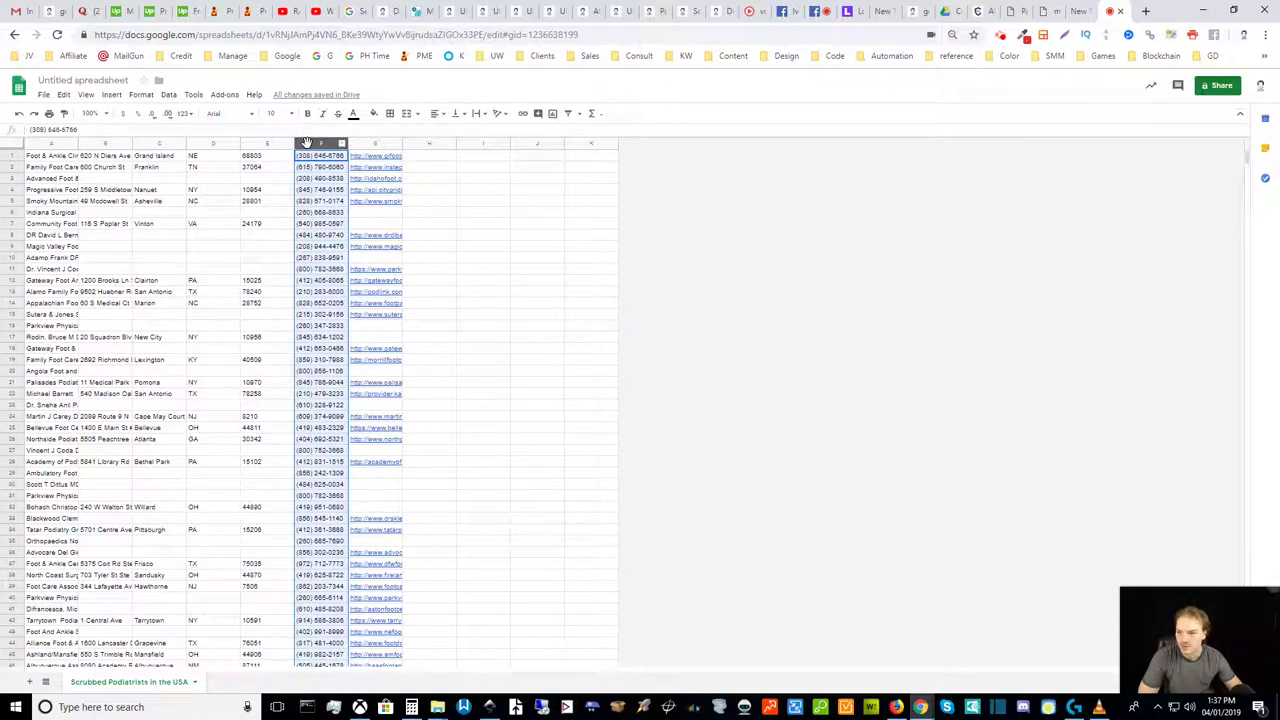
left_click(366, 146)
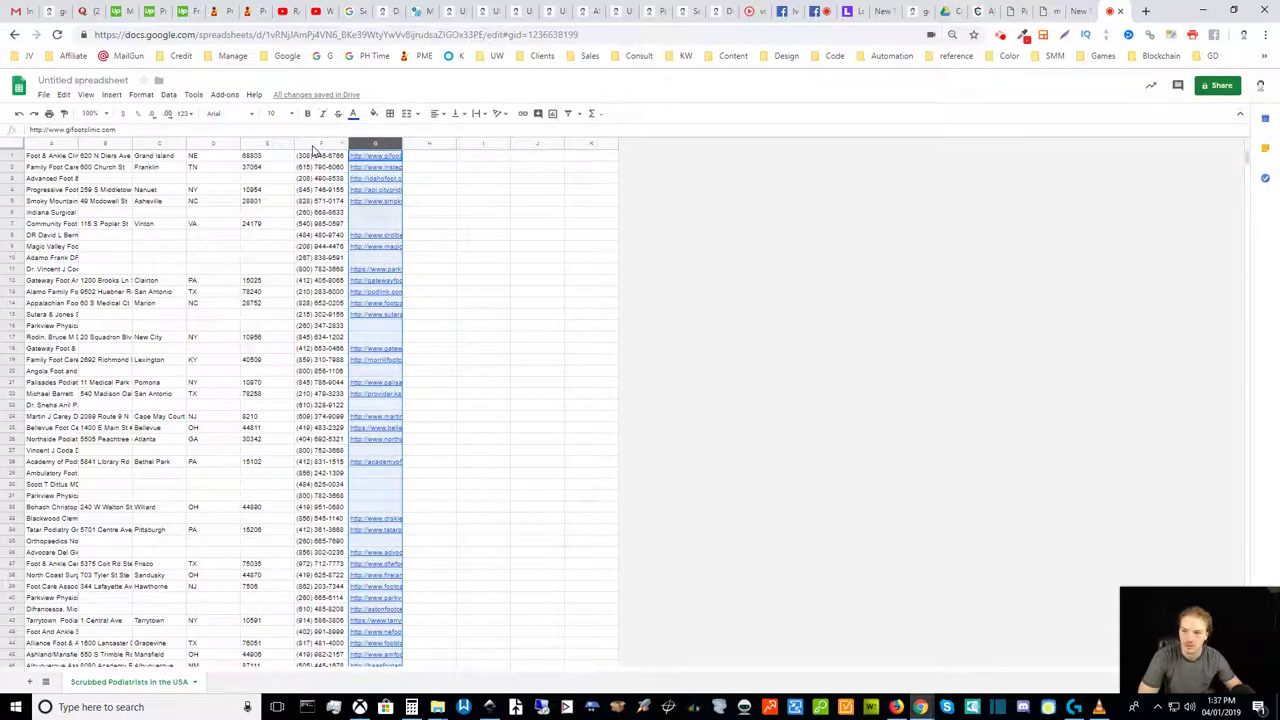
left_click(313, 146)
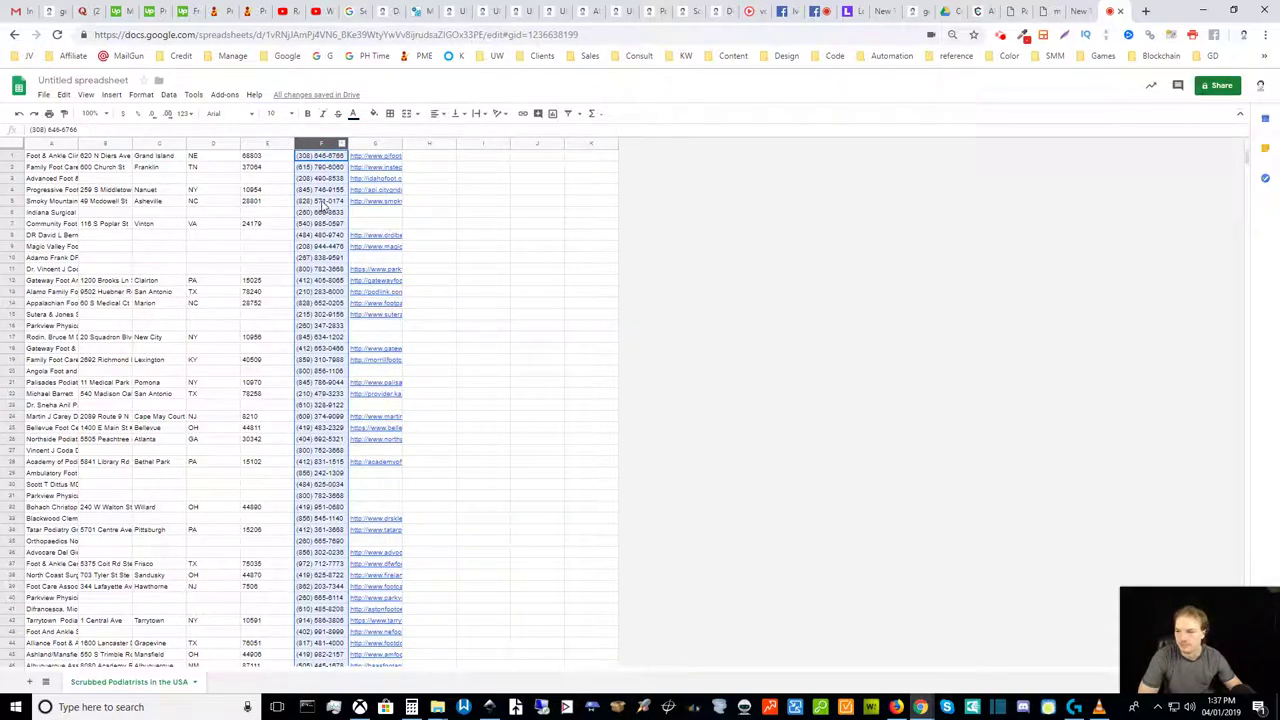
left_click(302, 248)
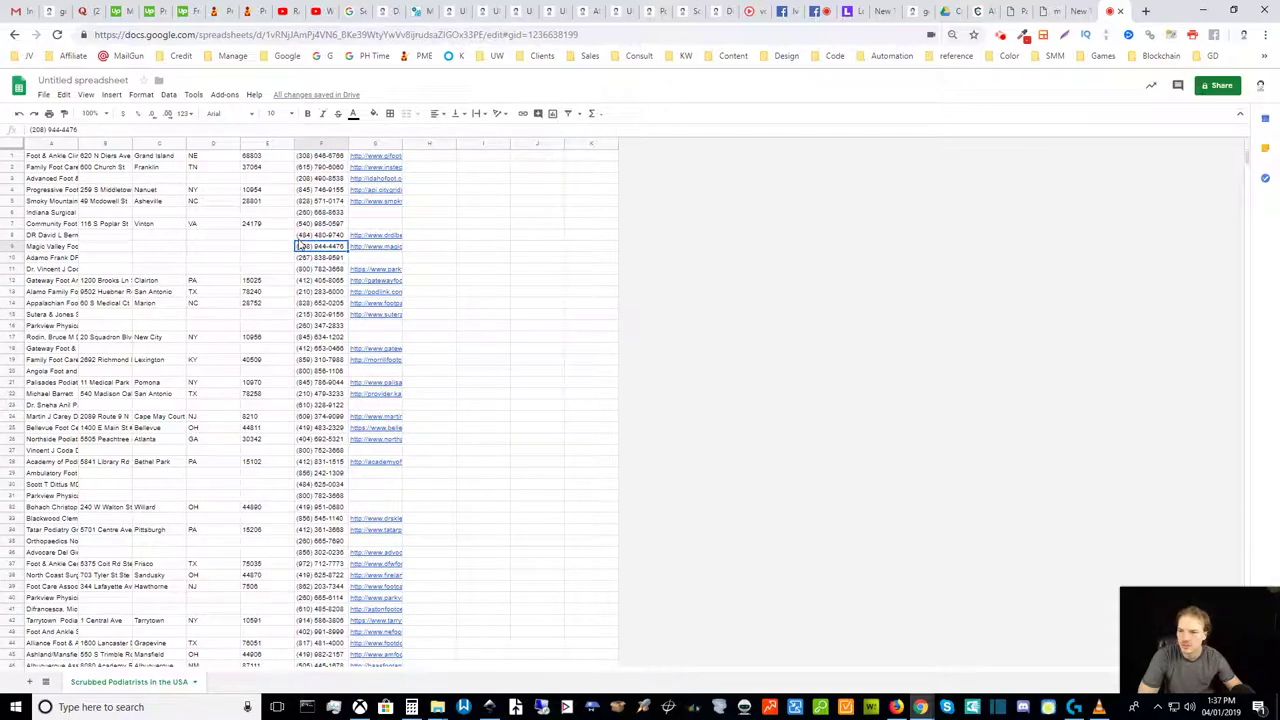
left_click(302, 143)
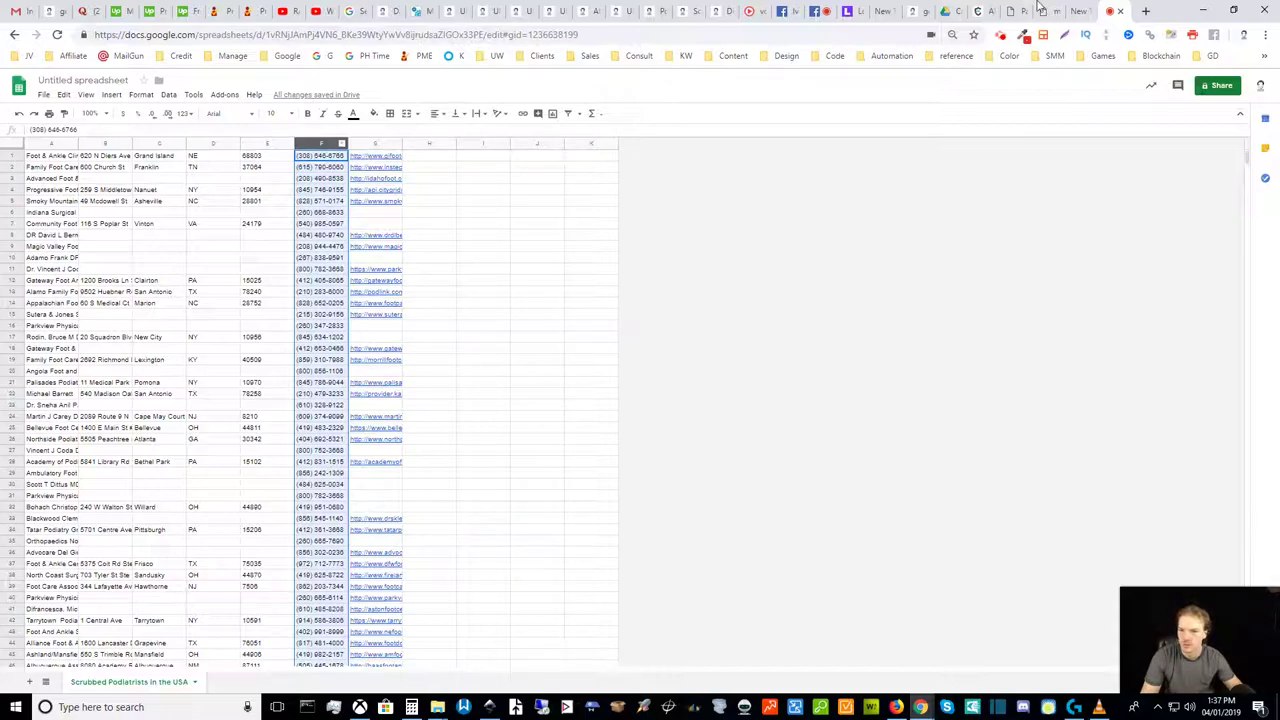
- Open the Validito phone number verification pricing page, validito.com/package/, in a new browser tab
left_click(1145, 11)
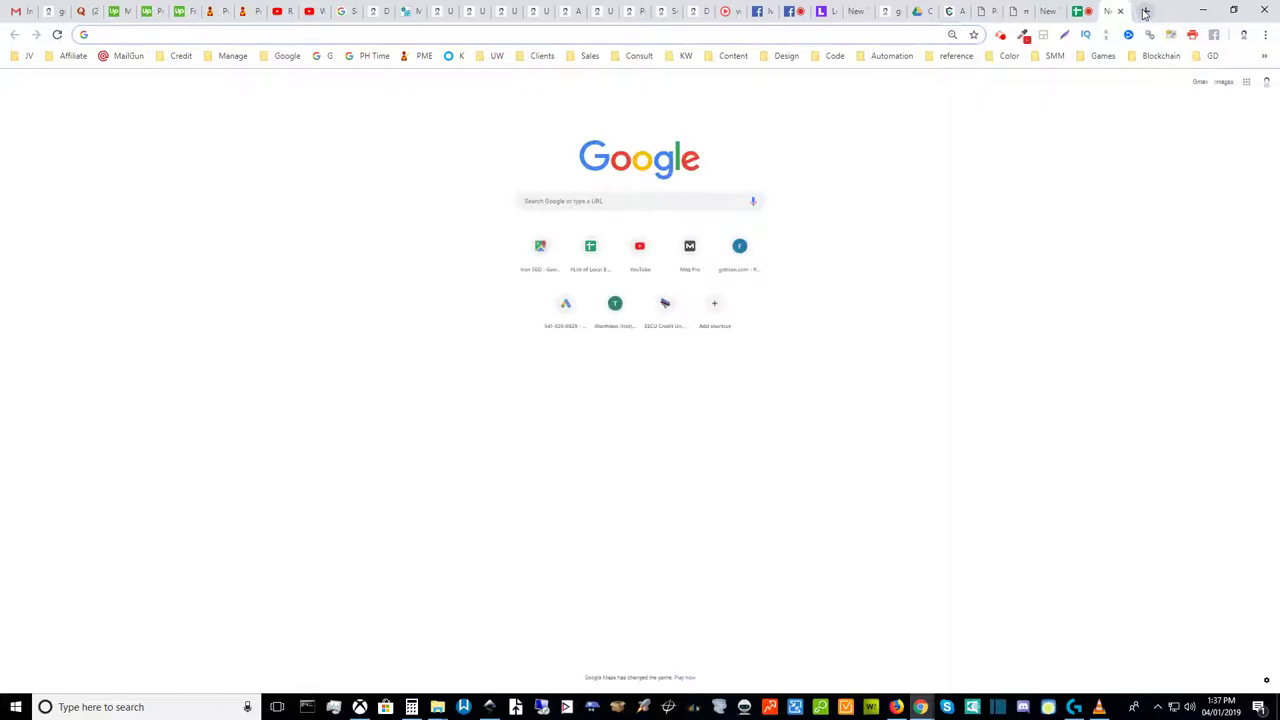
type("phone")
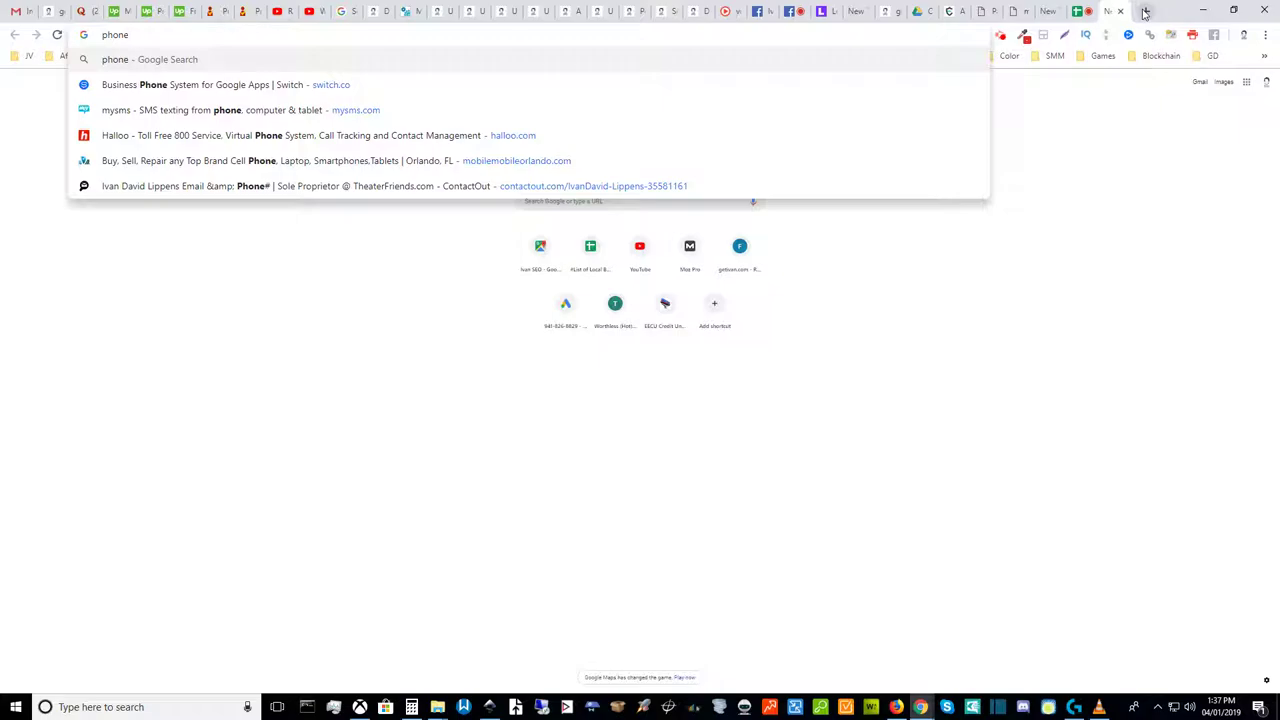
type("ver")
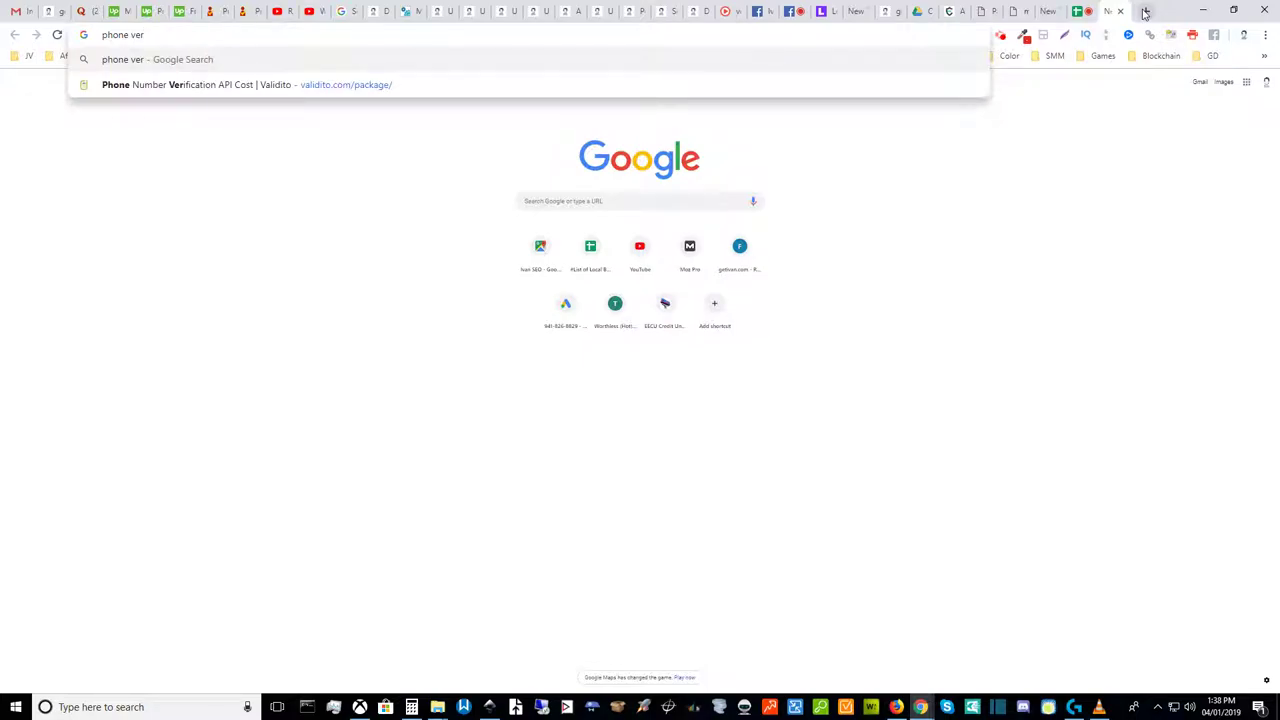
key("Down")
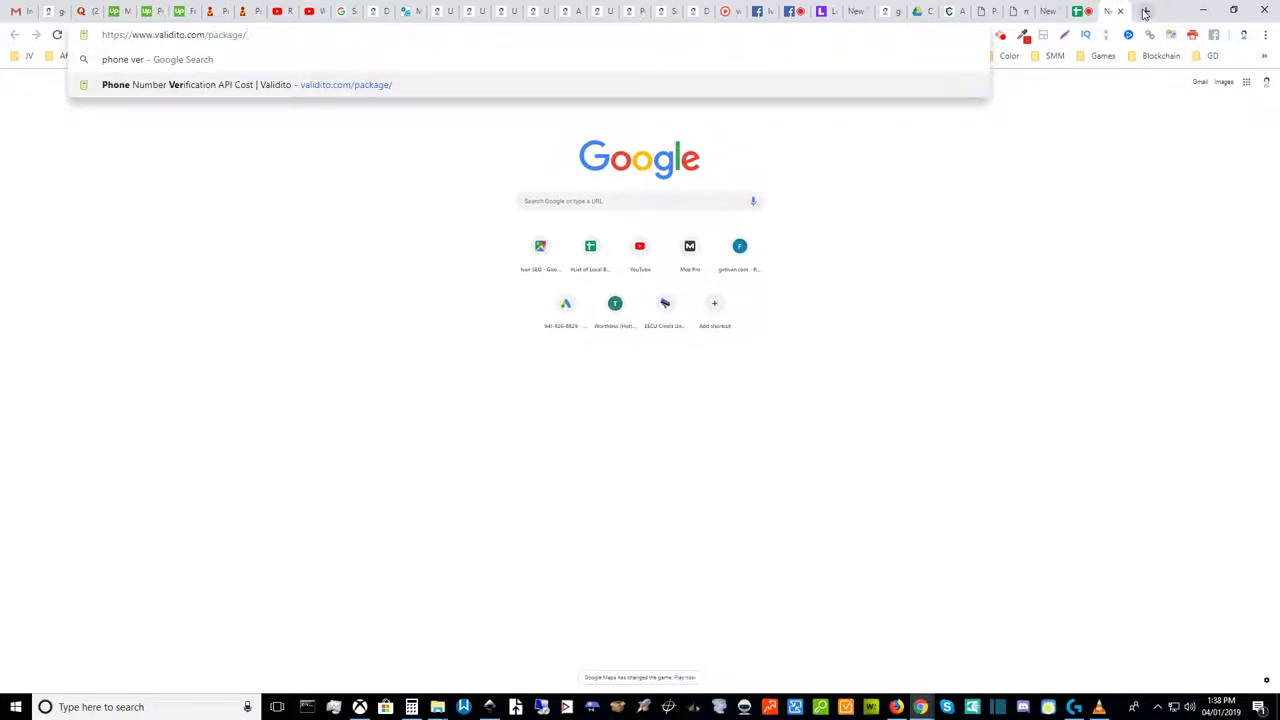
key("Return")
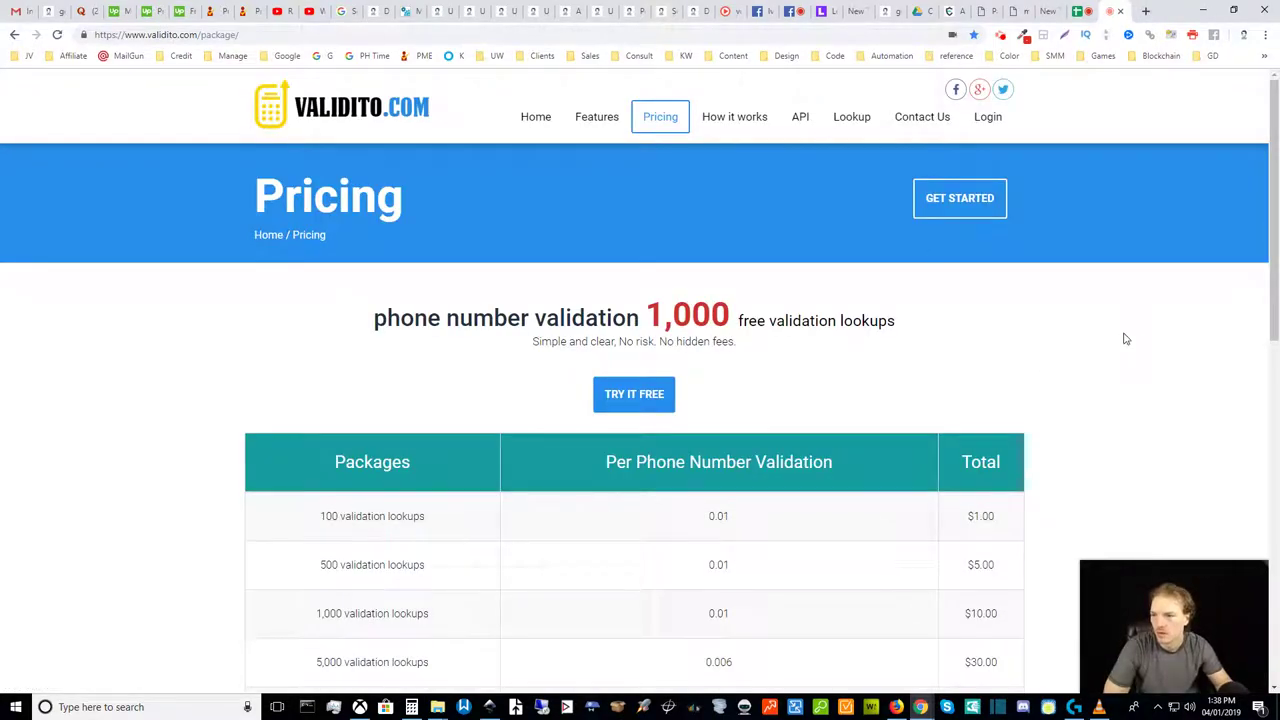
- Examine the Validito pricing table, comparing the per-number rate and total cost of the validation lookup packages
scroll(1140, 443, "down", 2)
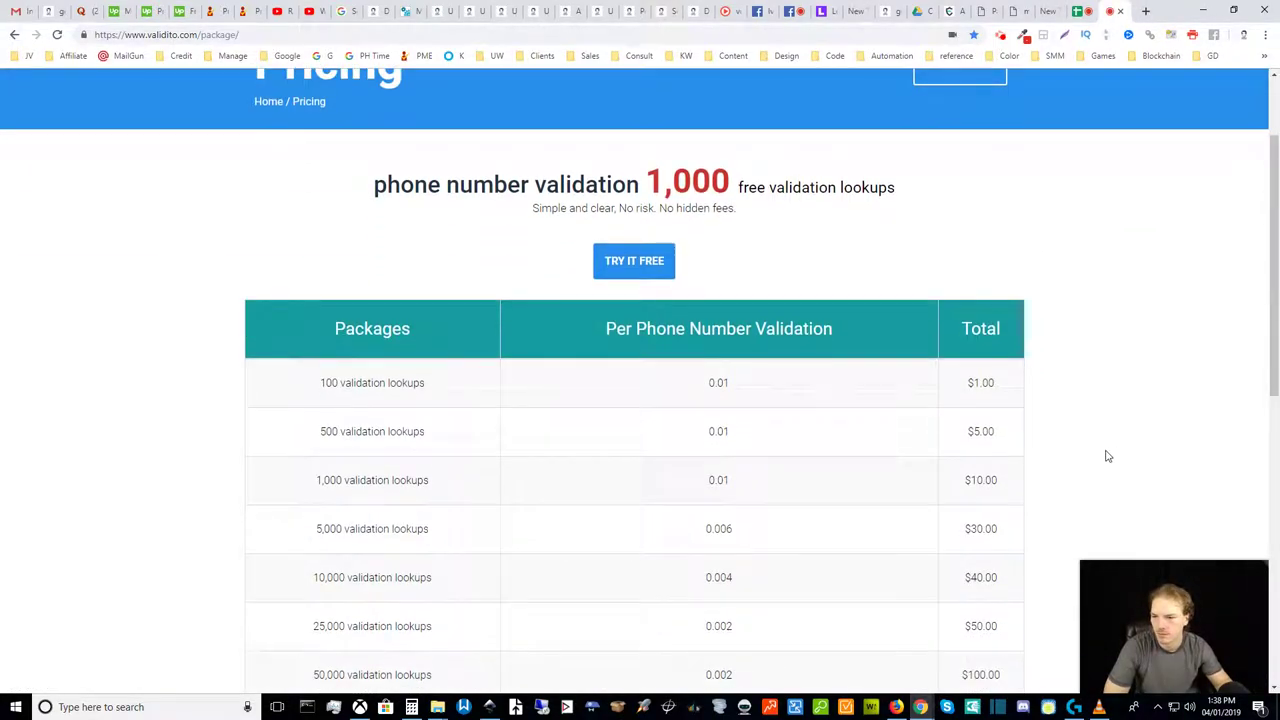
scroll(1107, 456, "down", 1)
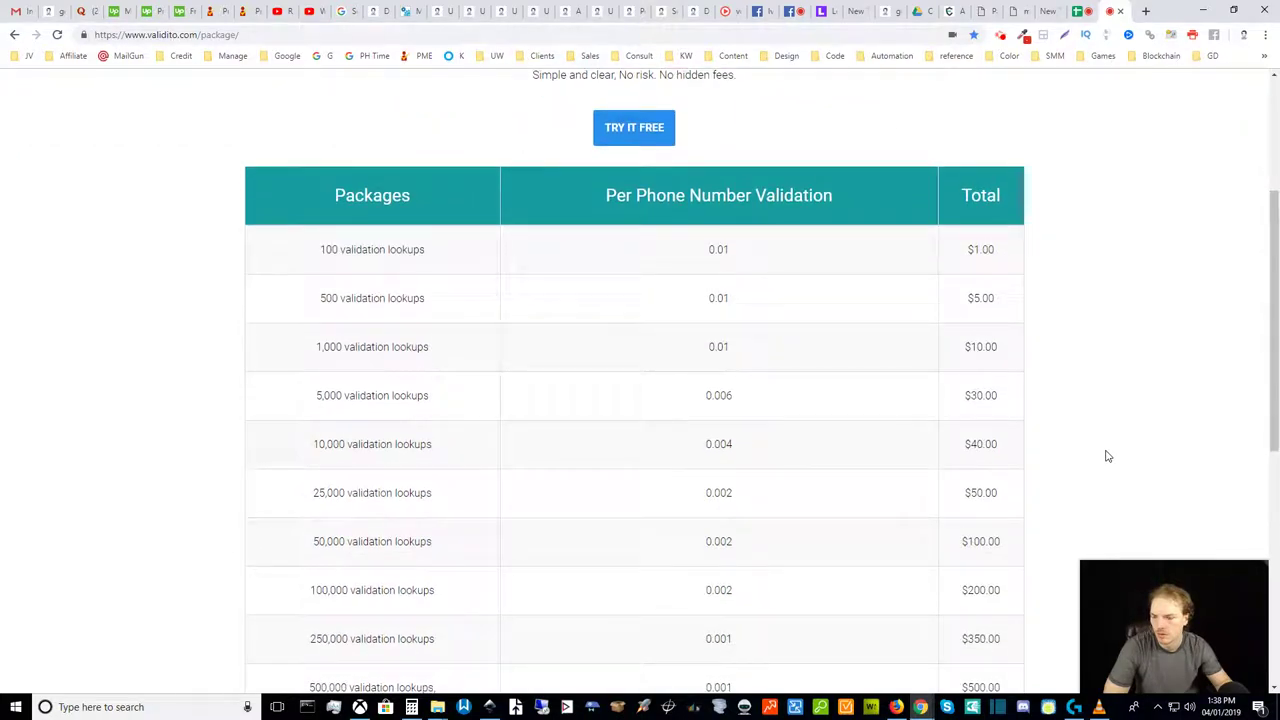
left_click(1077, 9)
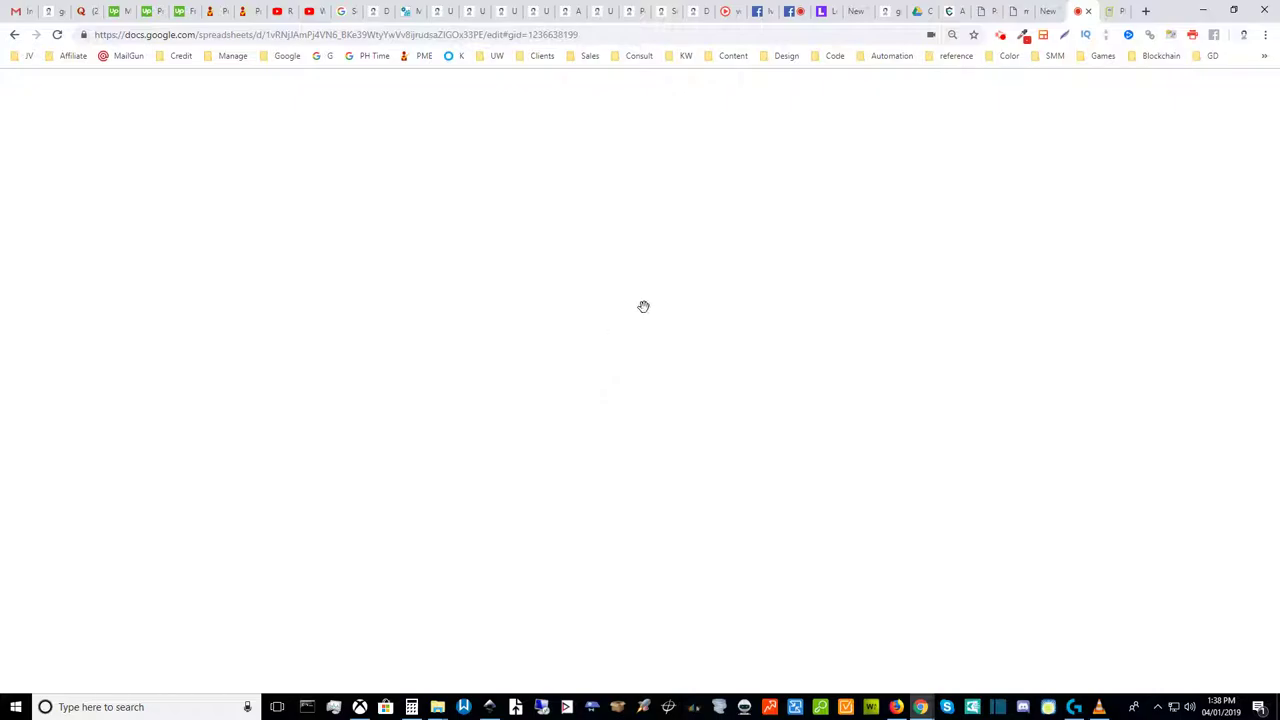
left_click(1110, 10)
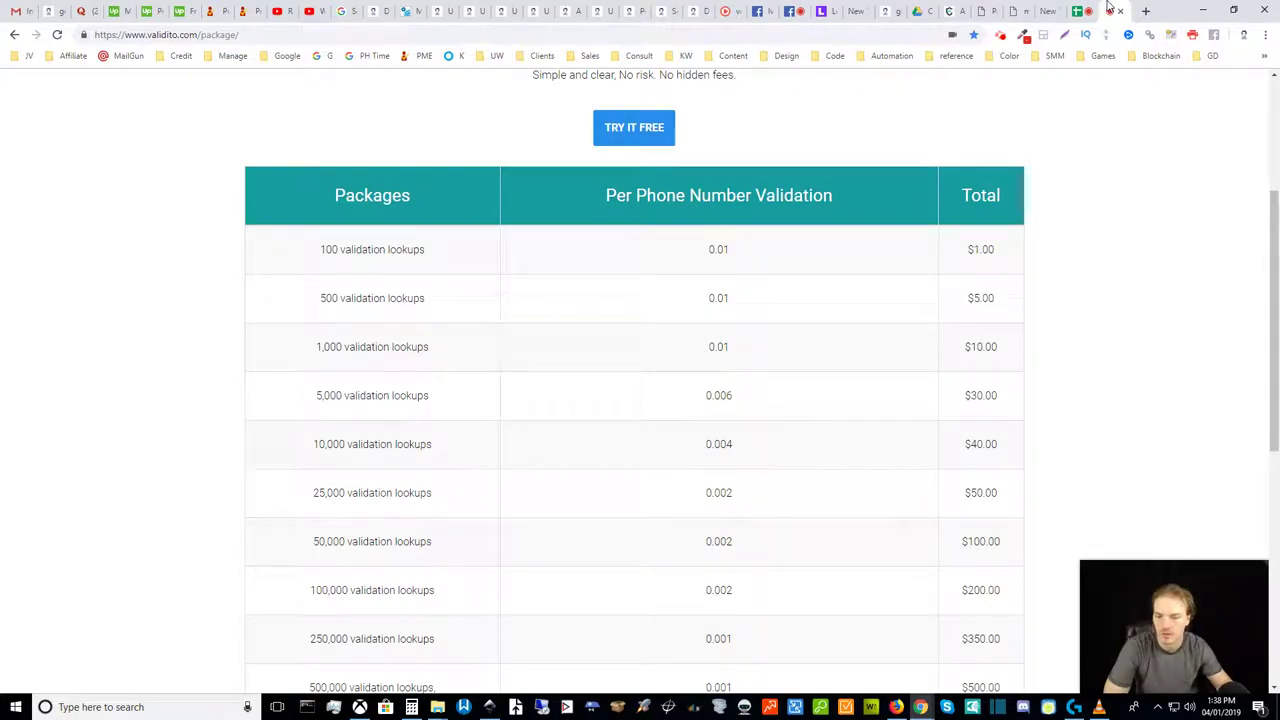
left_click(1088, 9)
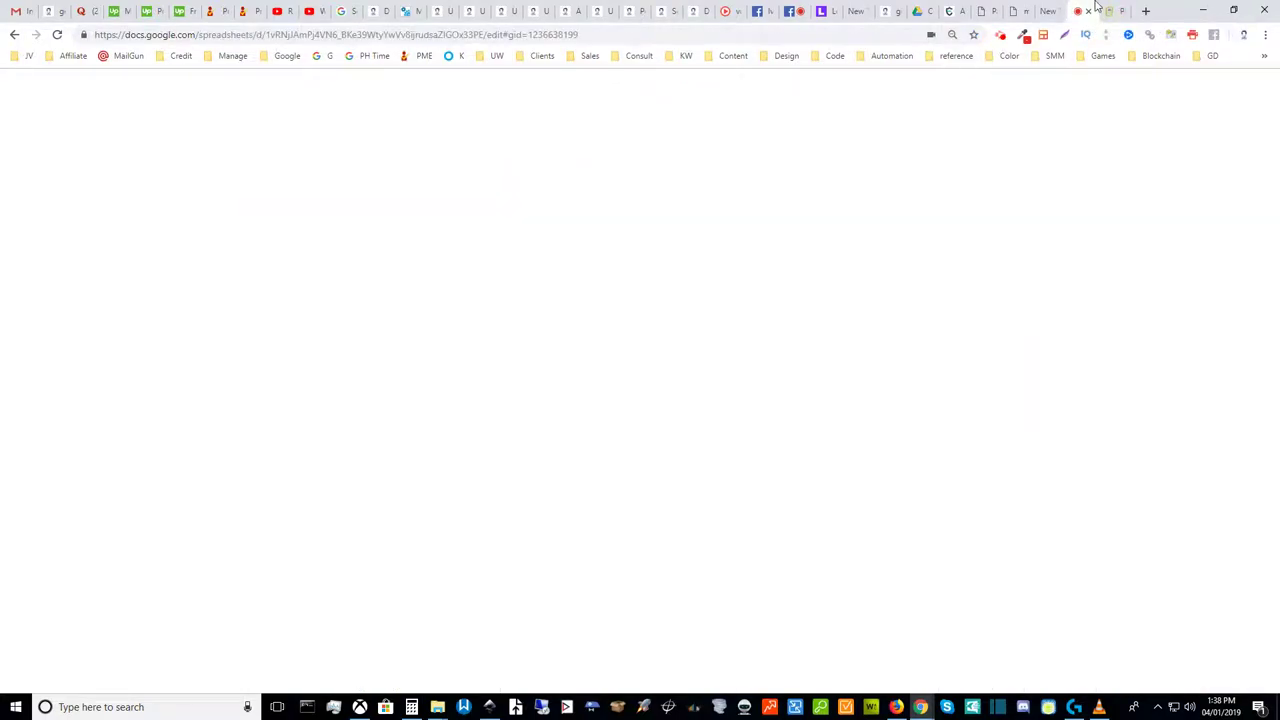
left_click(1118, 9)
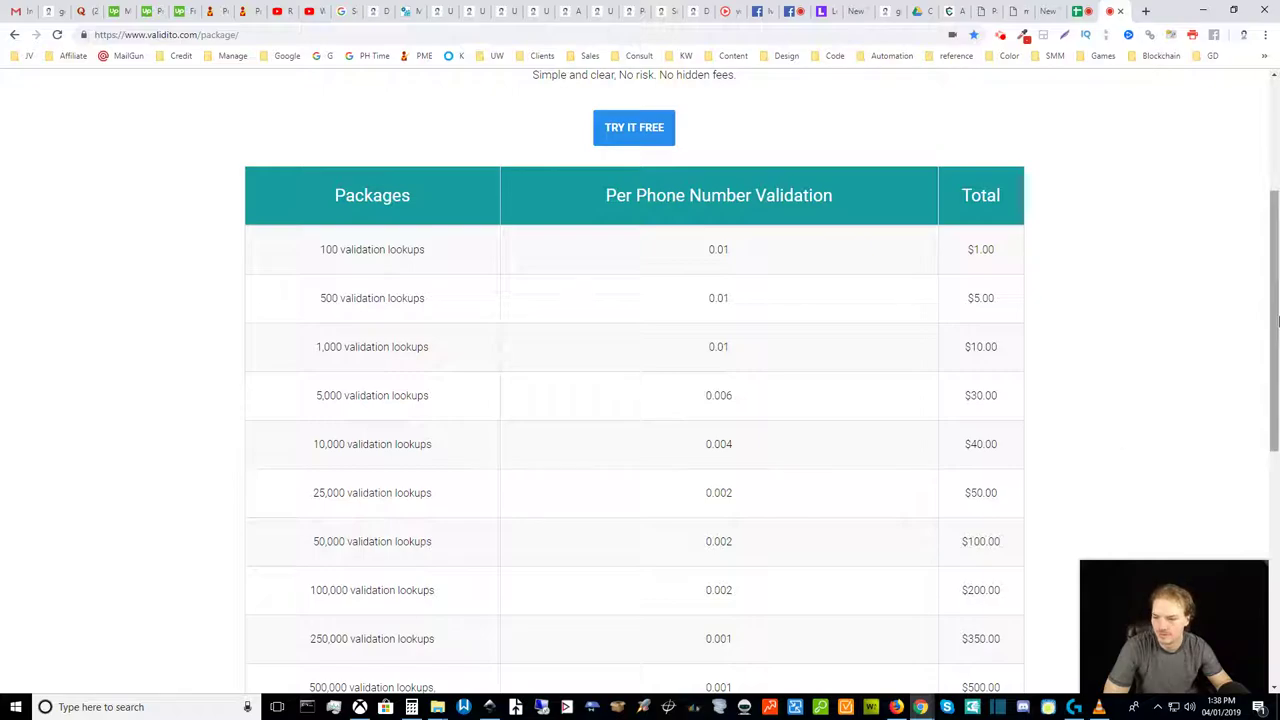
left_click_drag(1274, 355, 1277, 424)
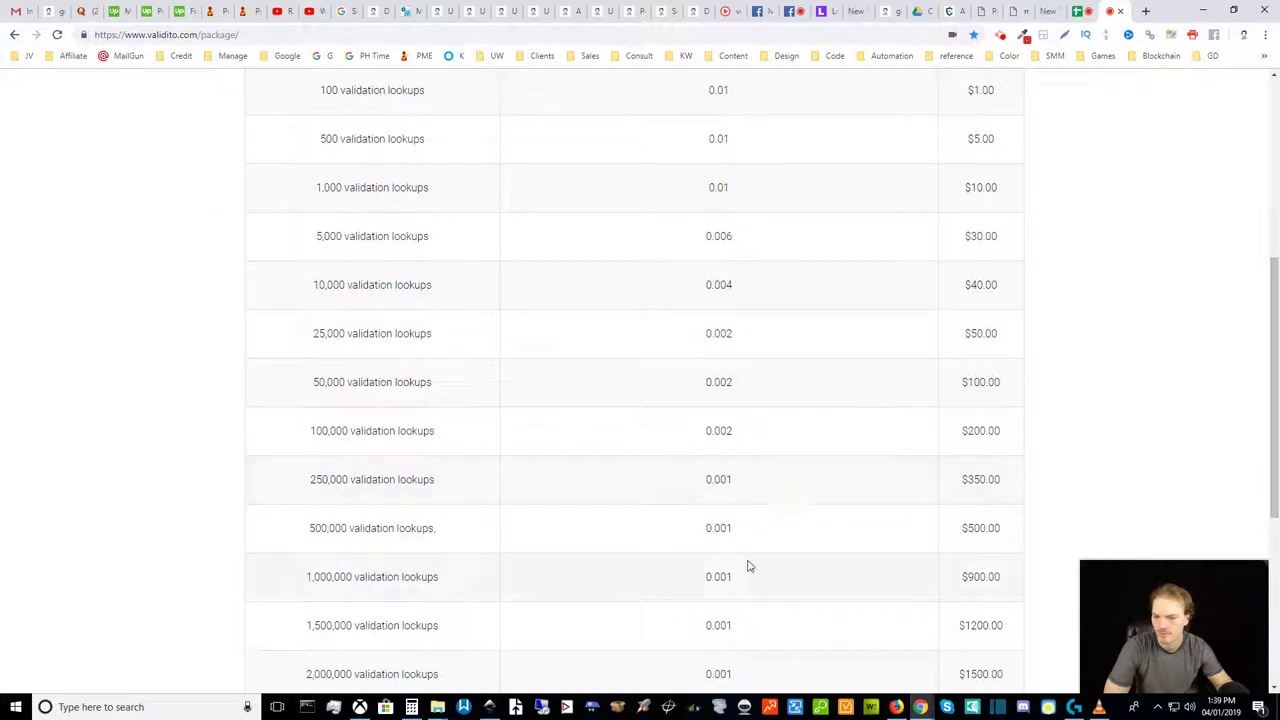
- Return to the podiatrist spreadsheet and select the phone numbers in column F from row 1 through row 133811
left_click(1085, 10)
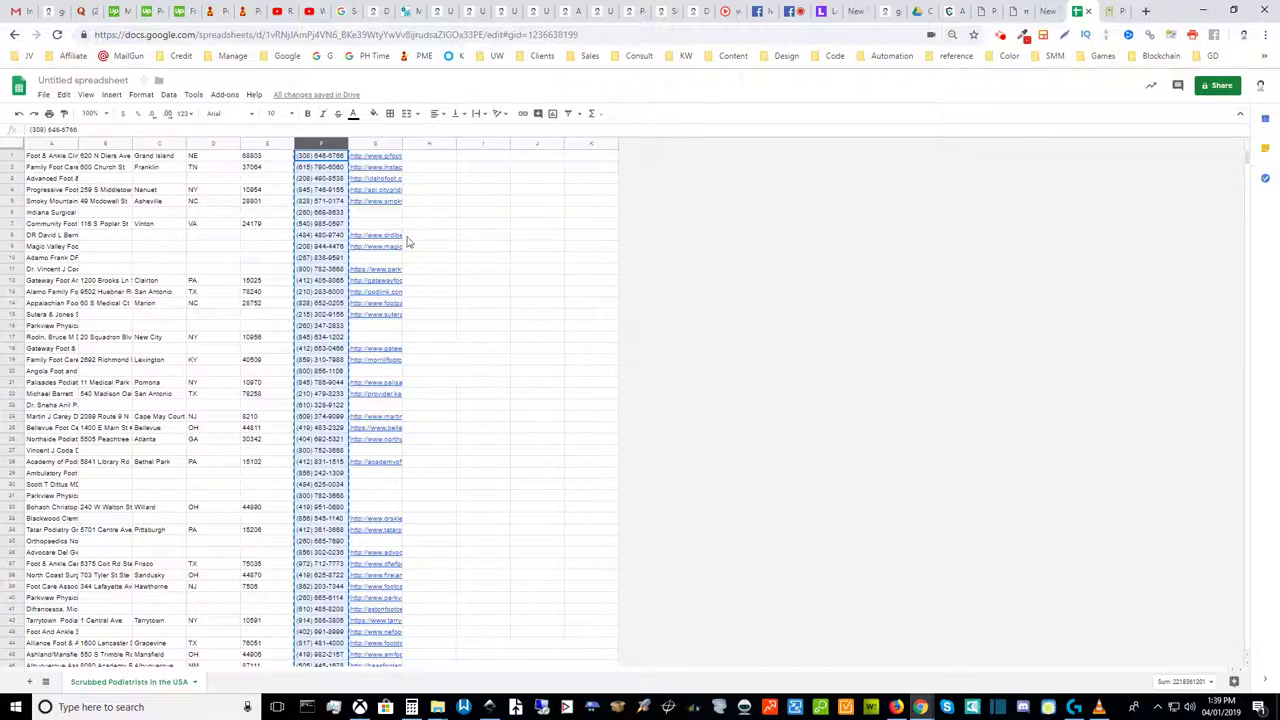
left_click(327, 155)
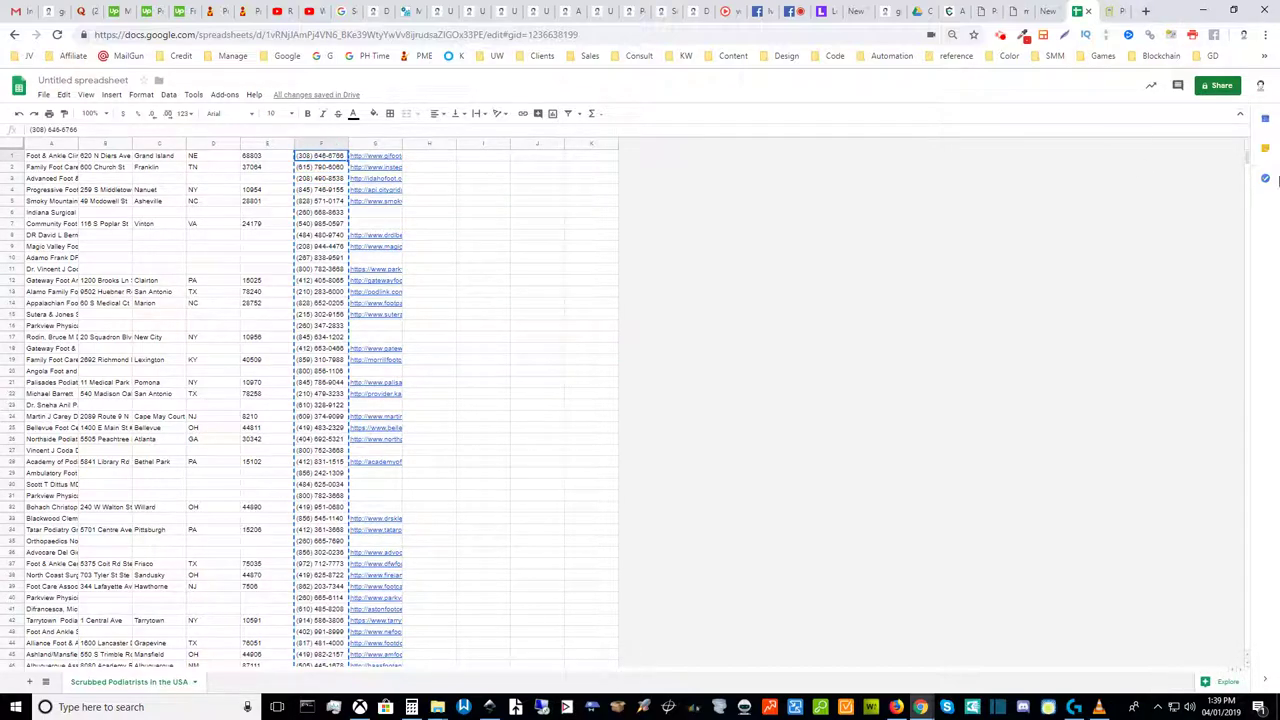
left_click_drag(1248, 158, 1247, 257)
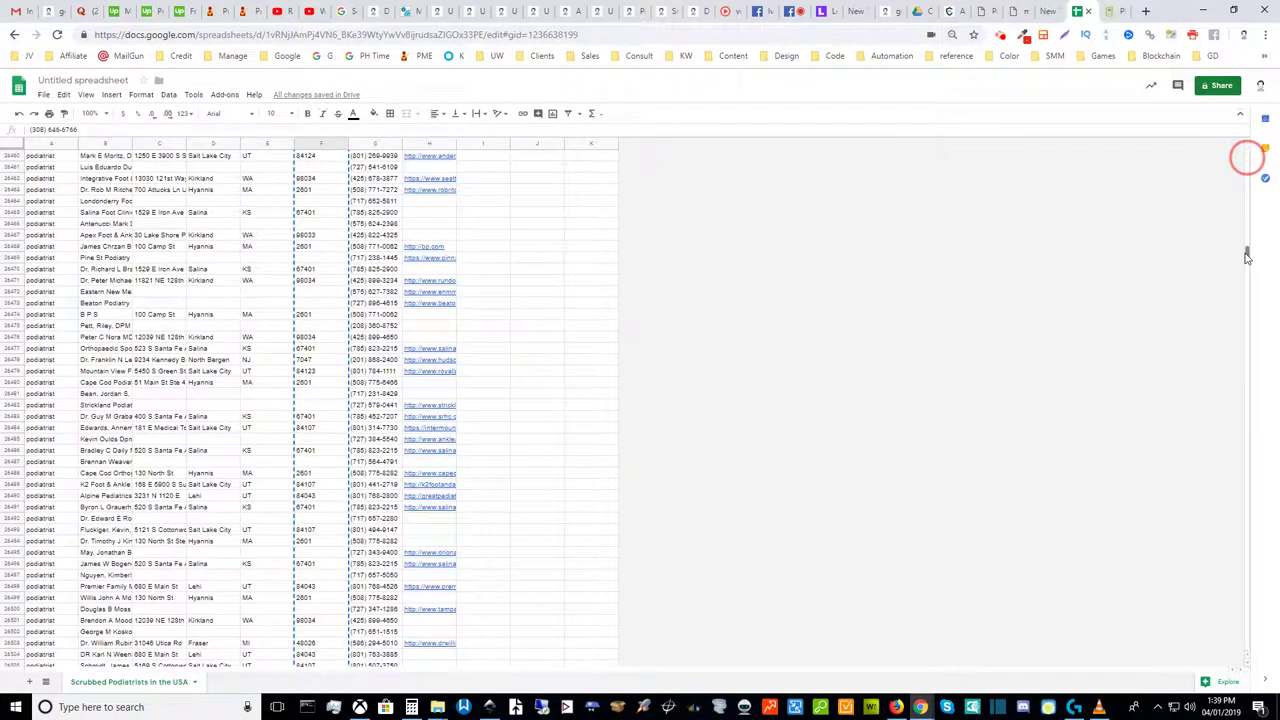
left_click_drag(1244, 541, 1247, 653)
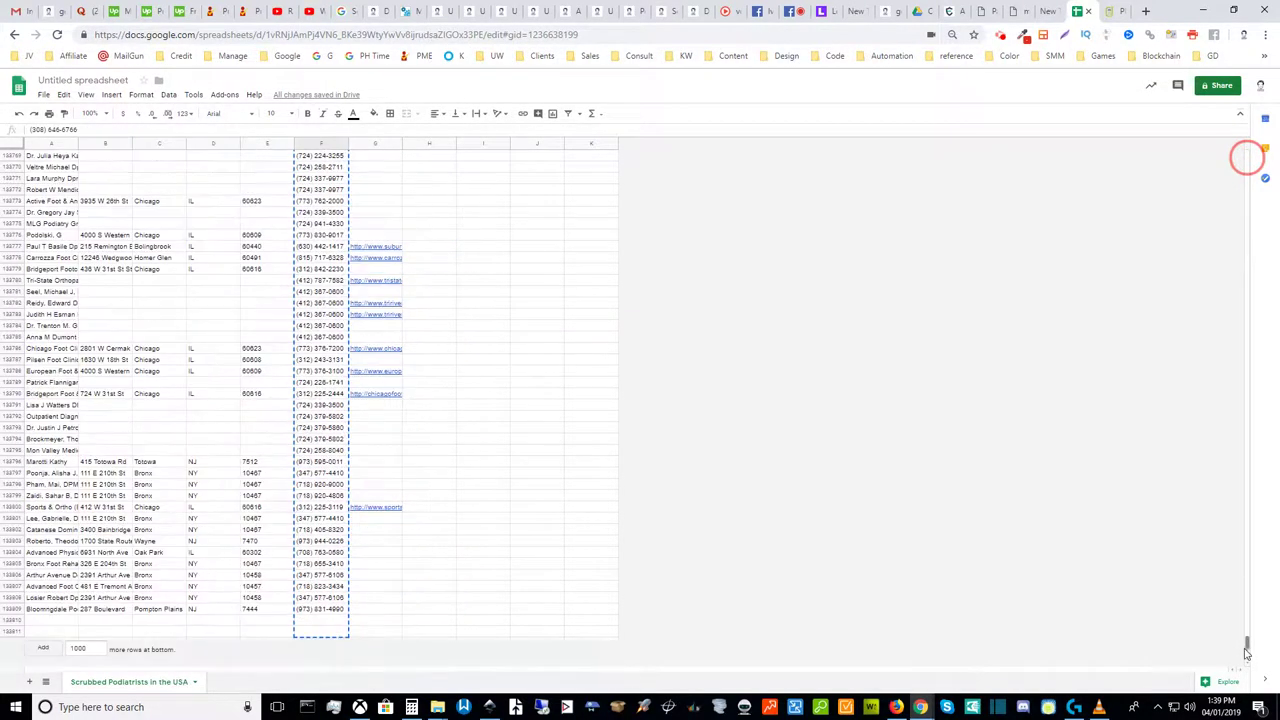
left_click(322, 634, "shift")
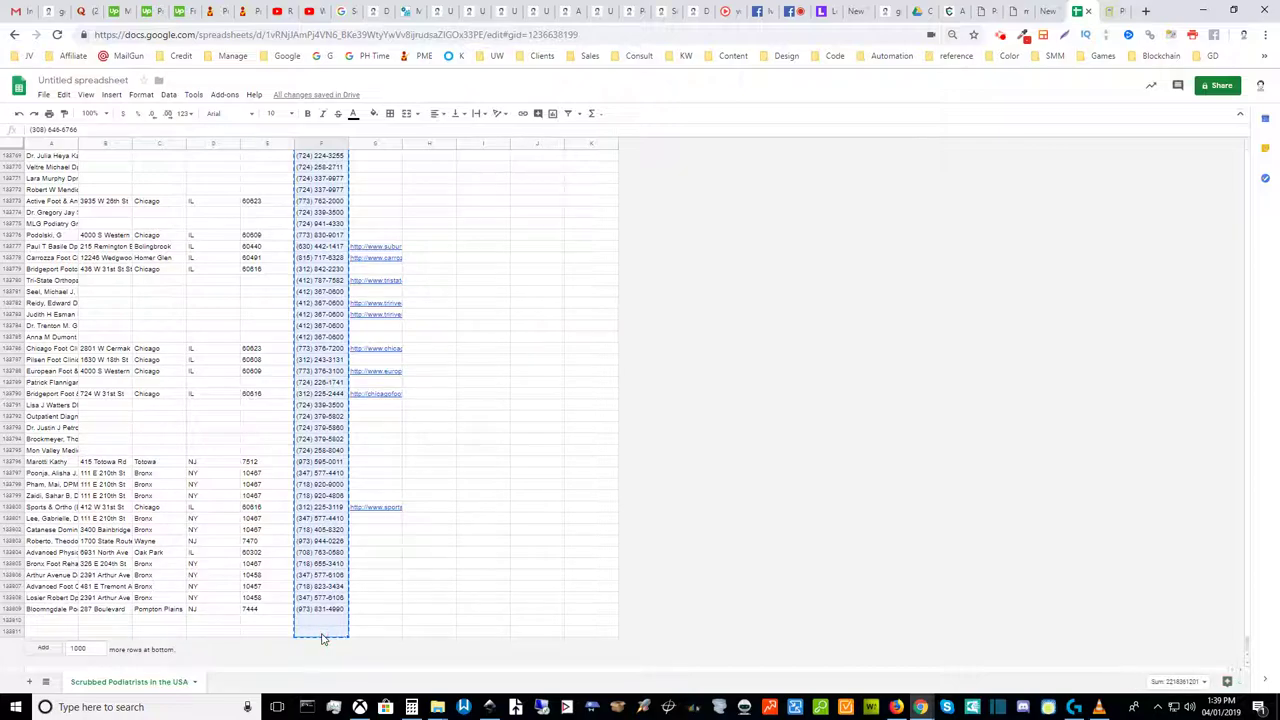
- Check the summary statistics for the selected phone numbers in column F, and look over the records between the last row and row 1
left_click(1210, 682)
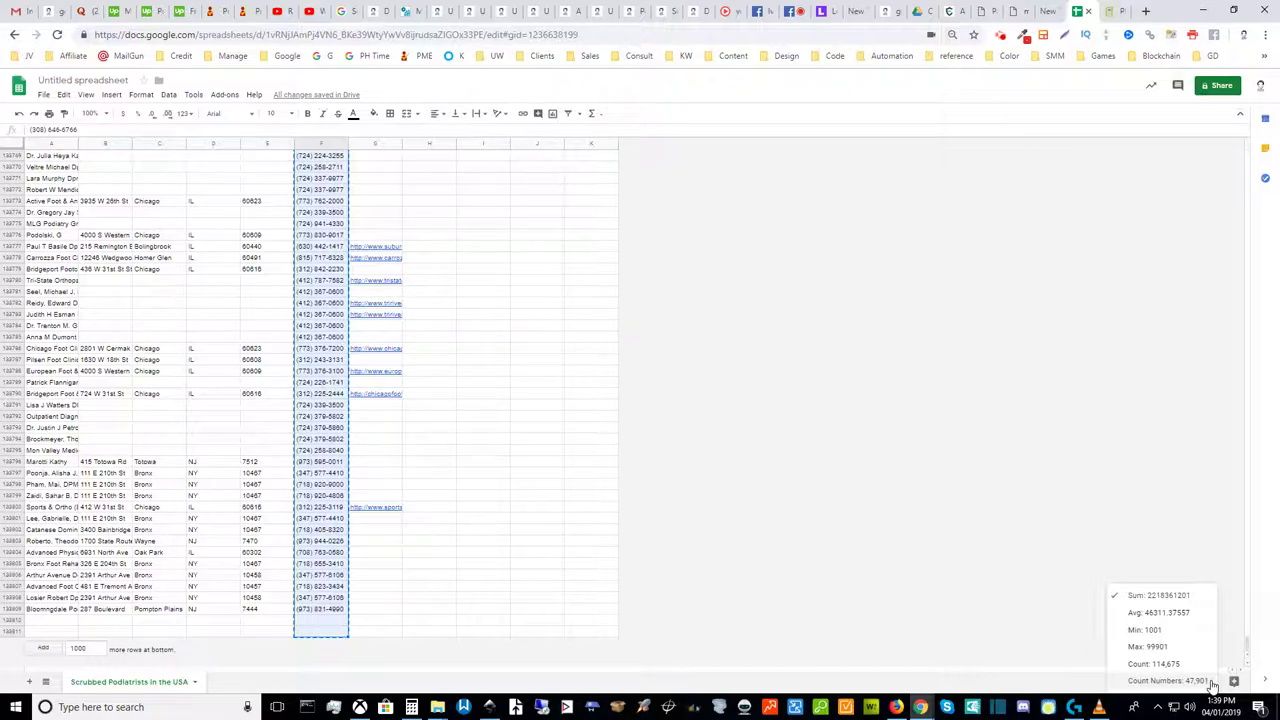
left_click(996, 683)
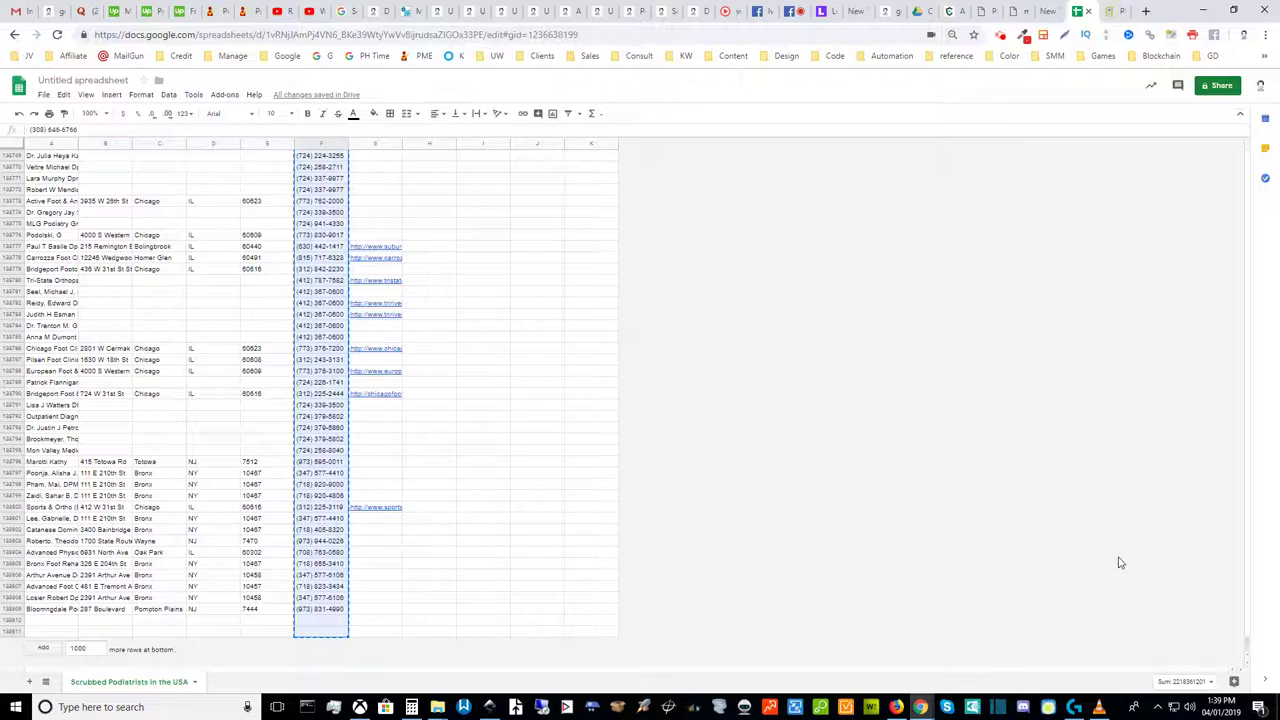
left_click_drag(1249, 645, 1262, 131)
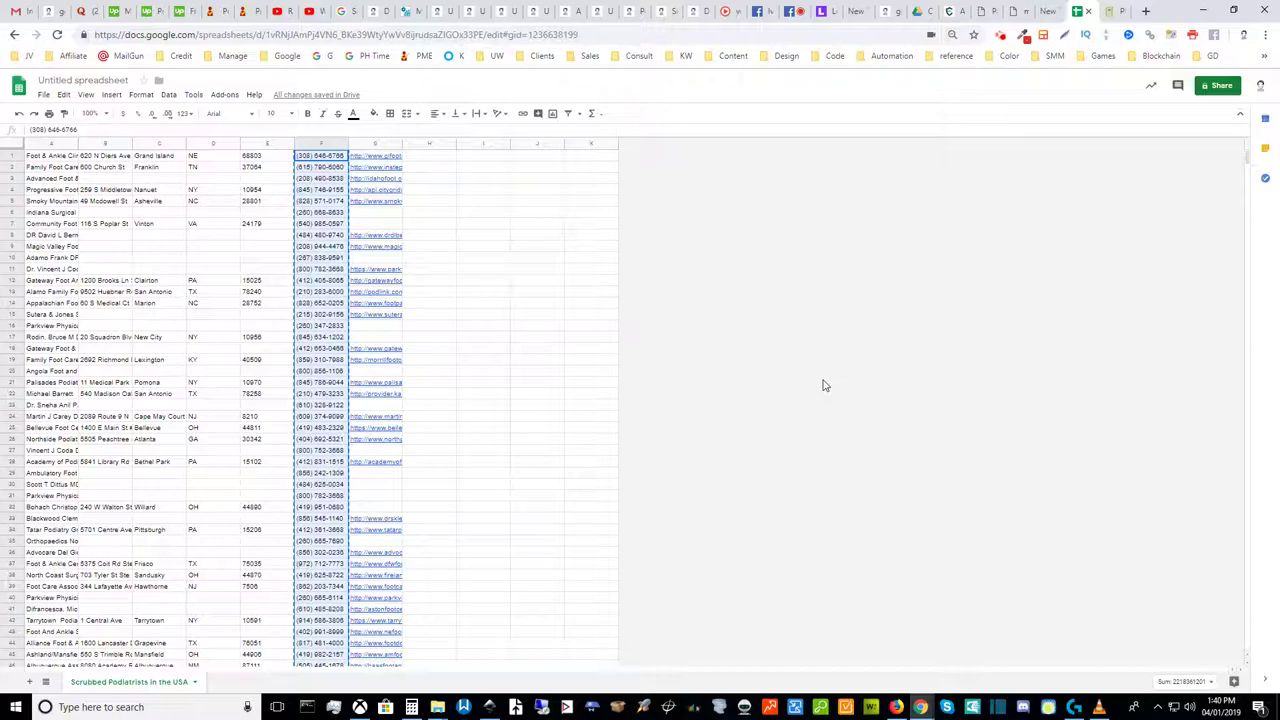
left_click_drag(1247, 157, 1256, 663)
left_click_drag(1275, 540, 1245, 400)
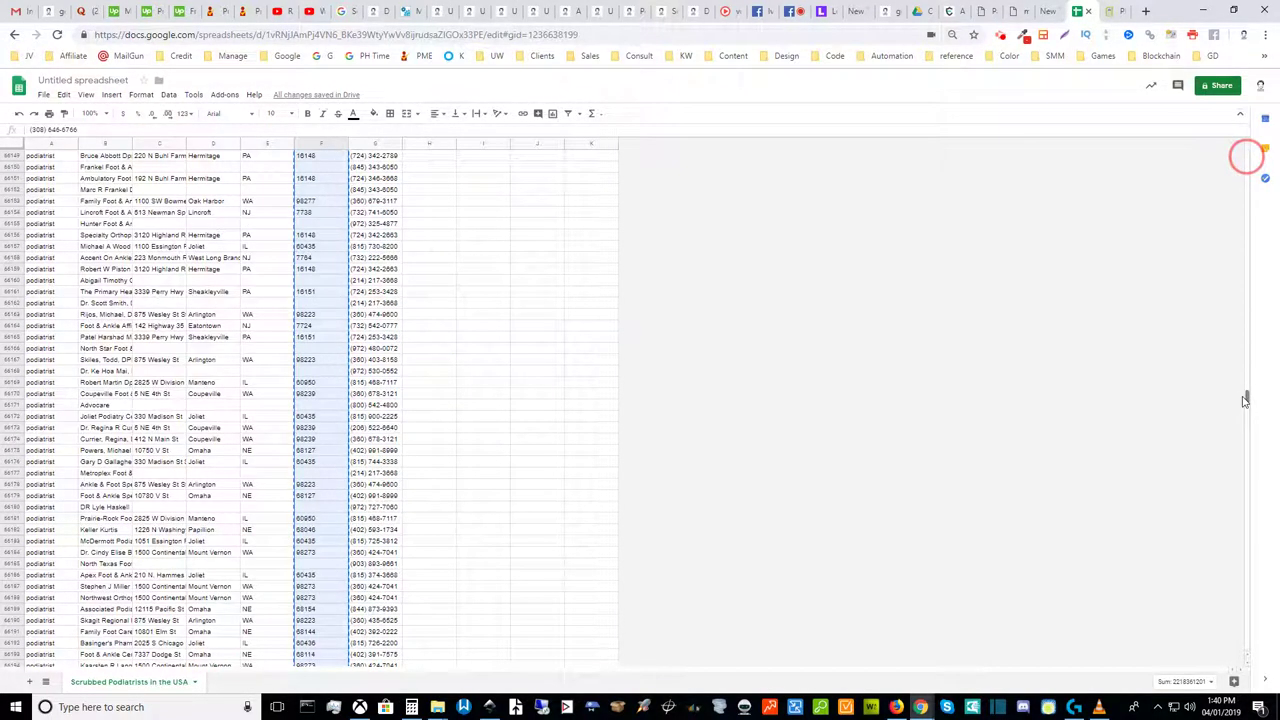
left_click_drag(1245, 399, 1277, 150)
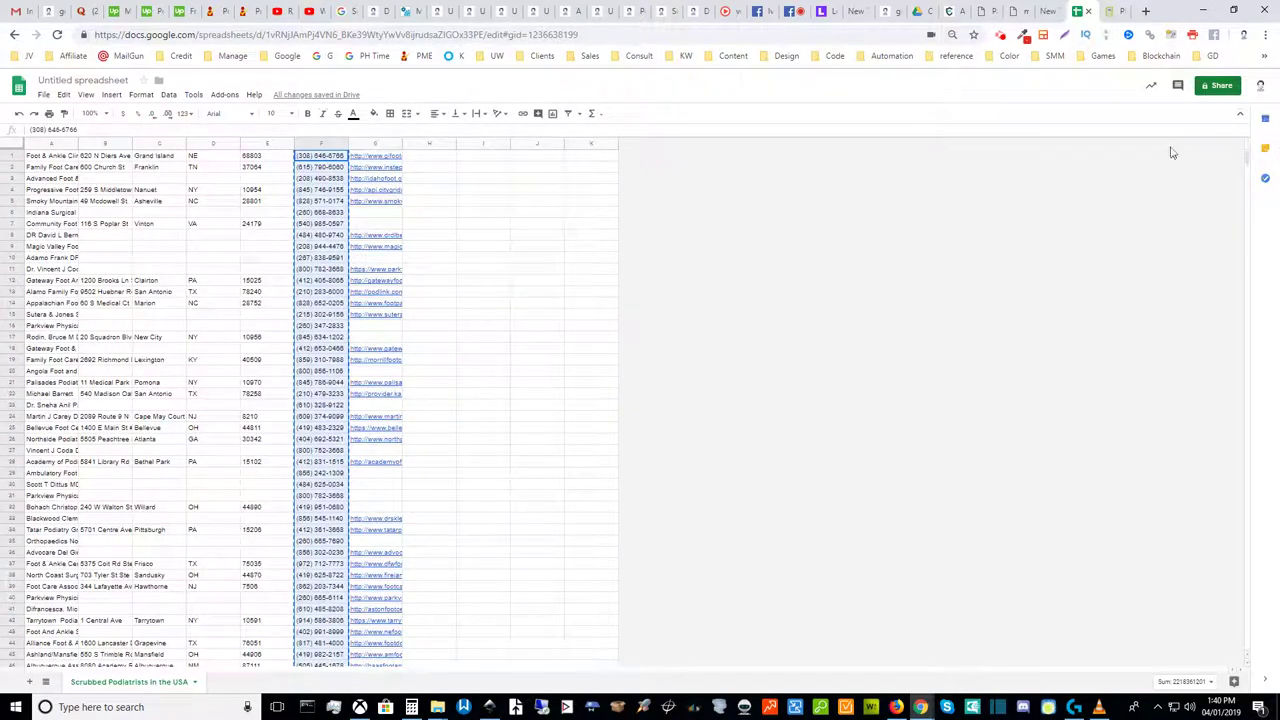
- Select the entire email column I and look through its entries further down the sheet
left_click(479, 158)
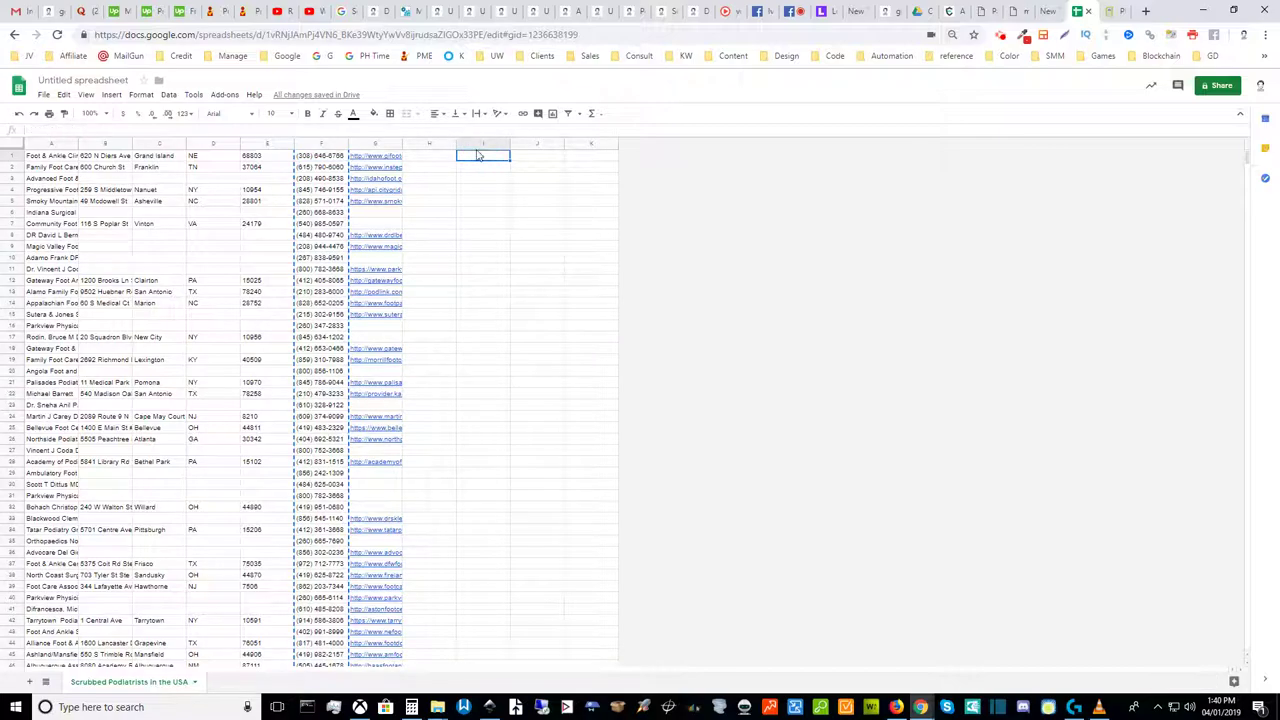
left_click(476, 145)
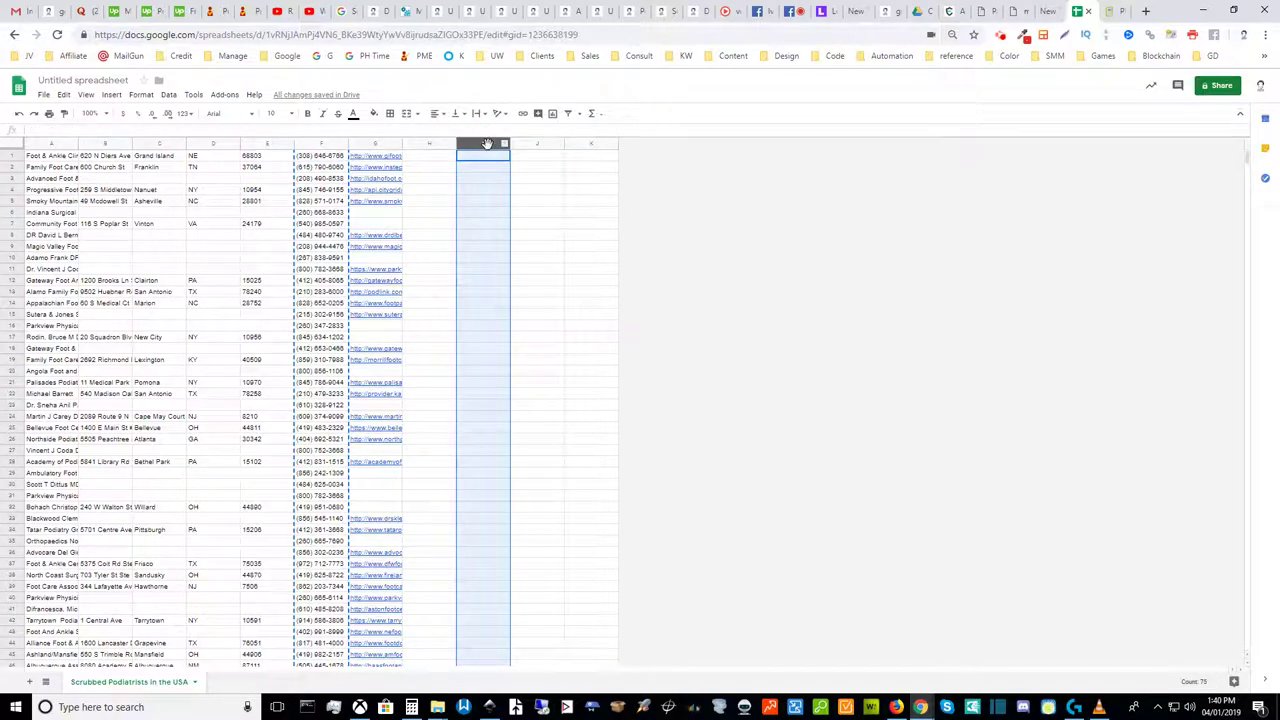
left_click(1248, 158)
left_click_drag(1248, 158, 1234, 182)
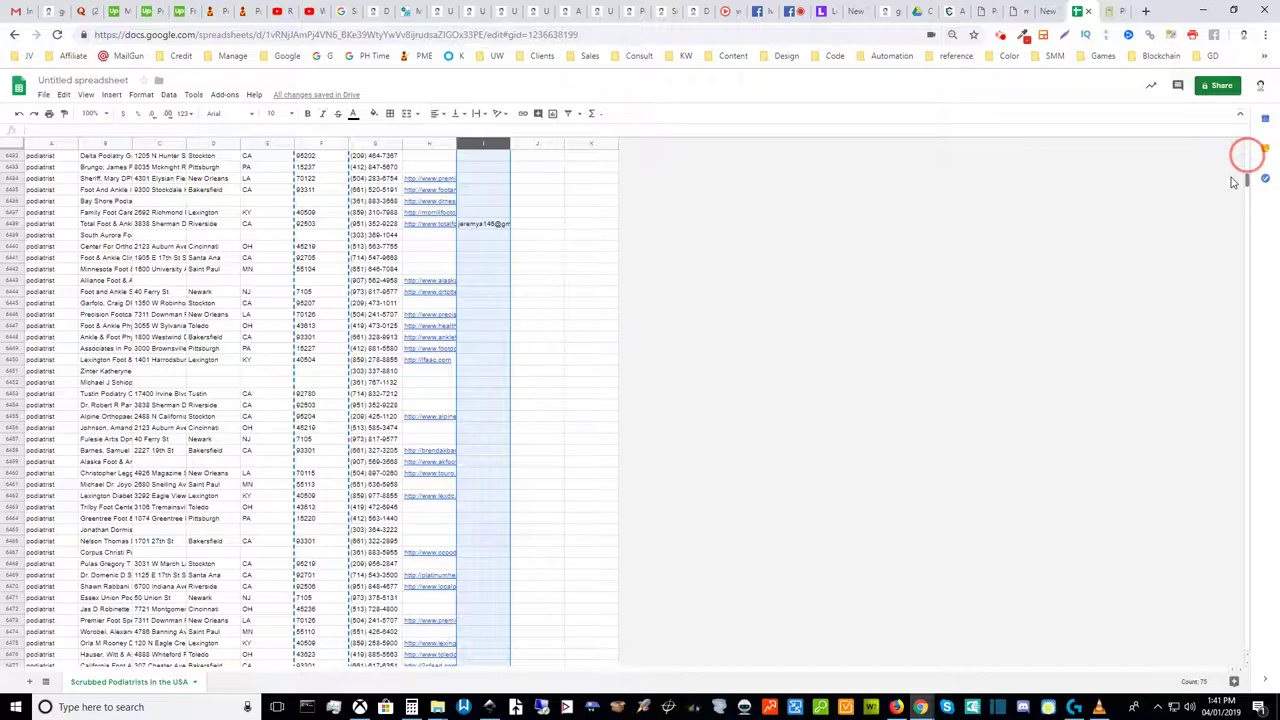
left_click_drag(1232, 178, 1229, 175)
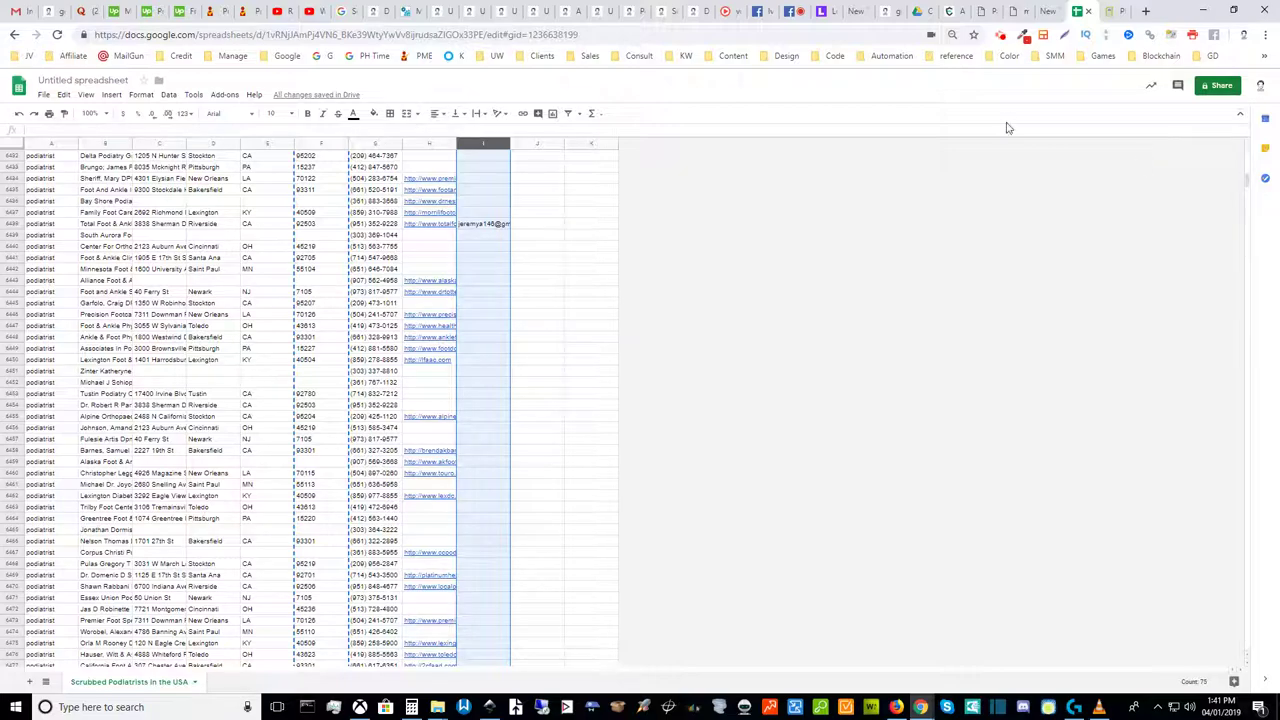
left_click(760, 10)
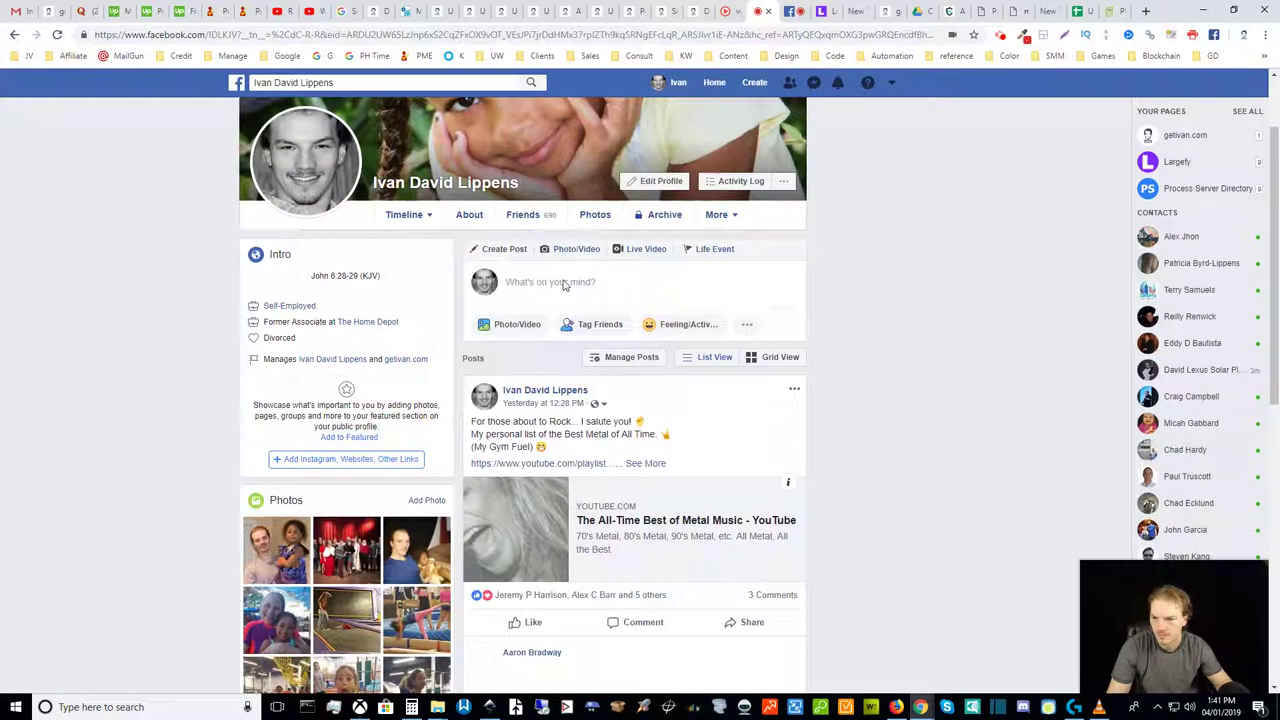
left_click(566, 282)
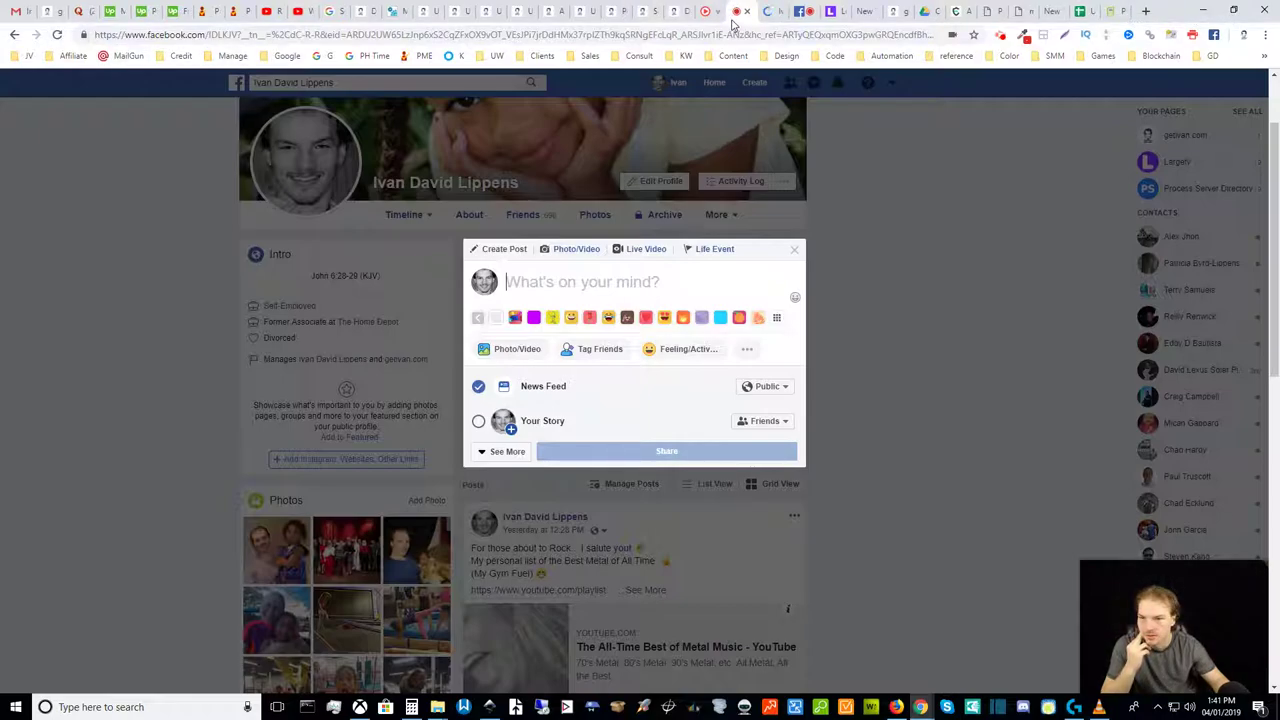
left_click(1100, 8)
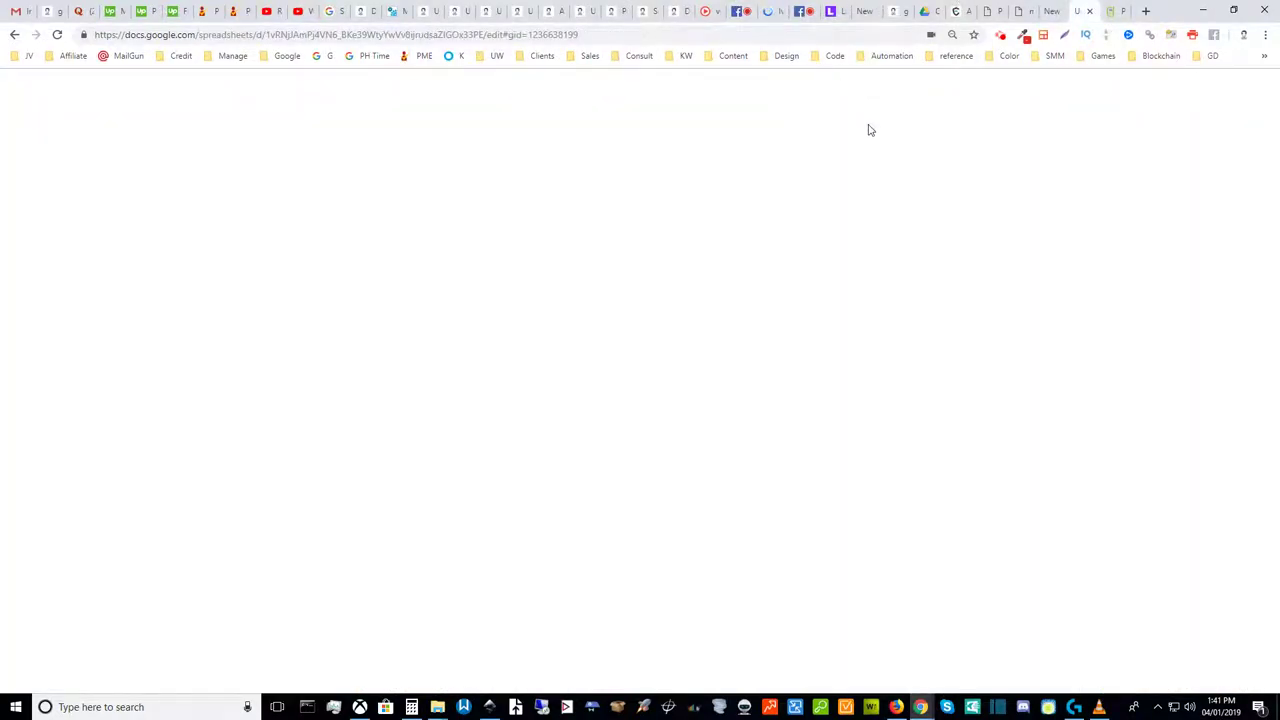
left_click(1117, 9)
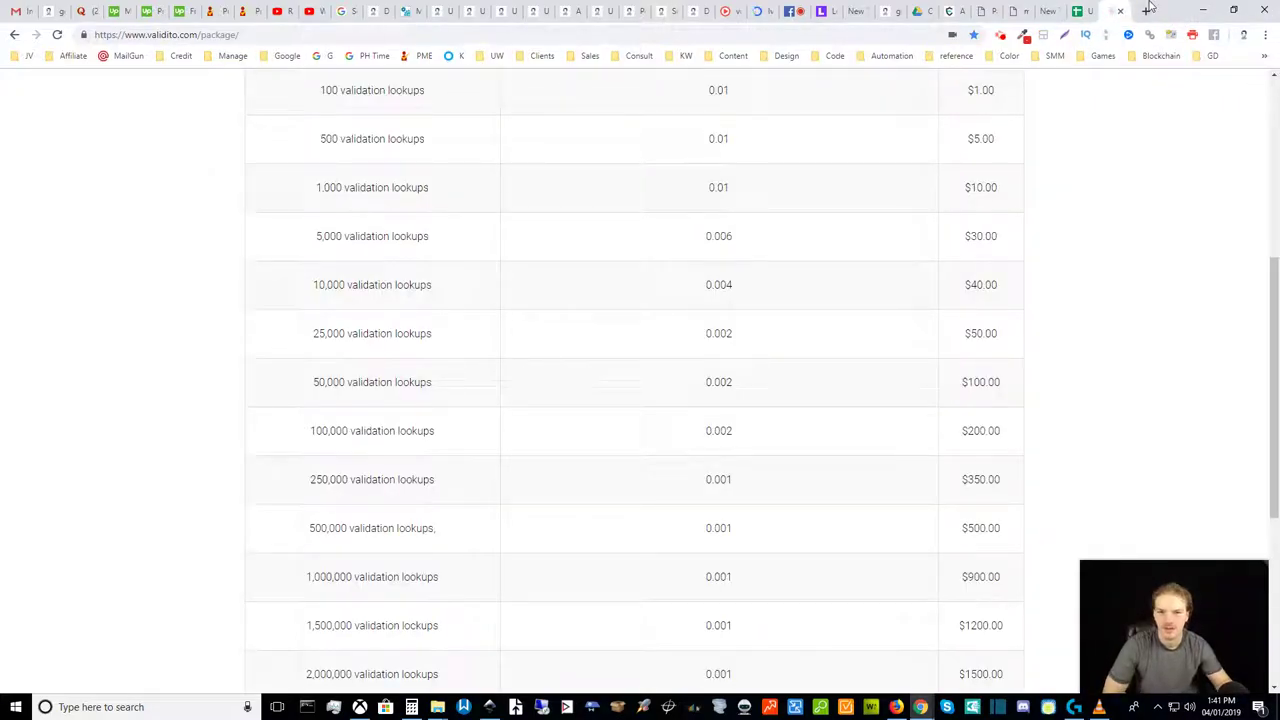
left_click(1095, 9)
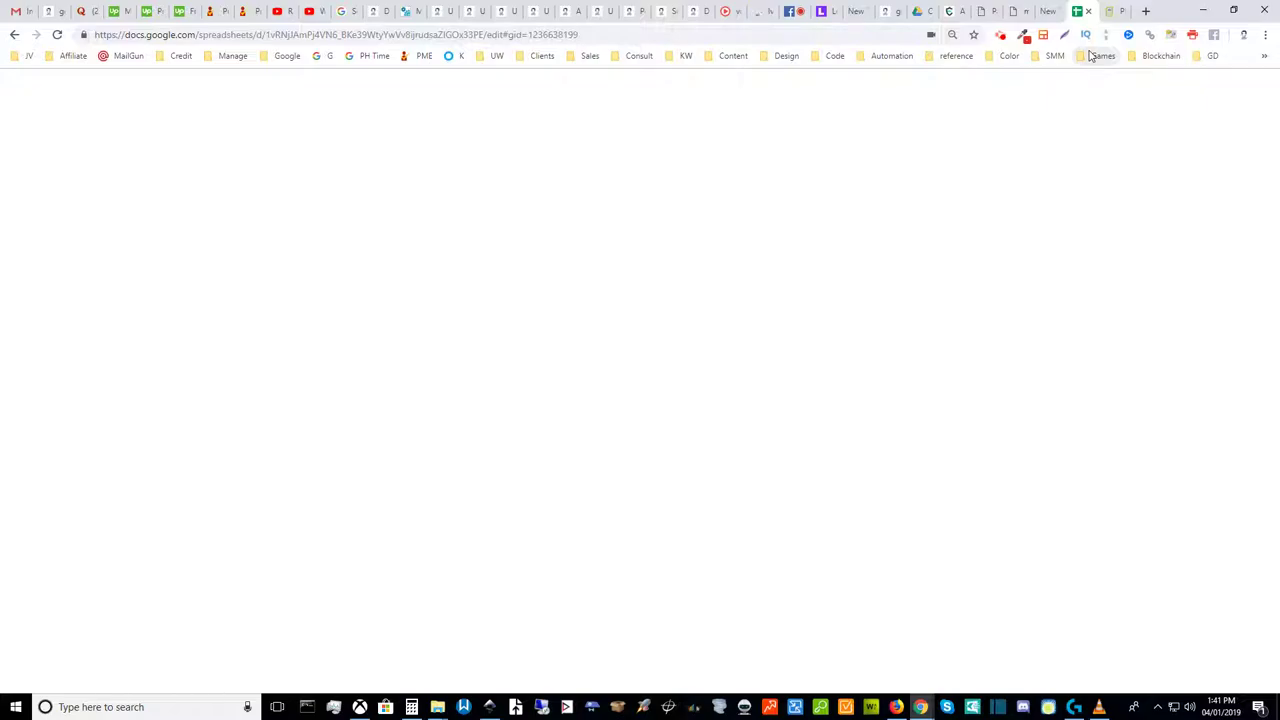
- Search Google for "email verification" in a new browser tab and look over the results
left_click(1146, 9)
type("email verification")
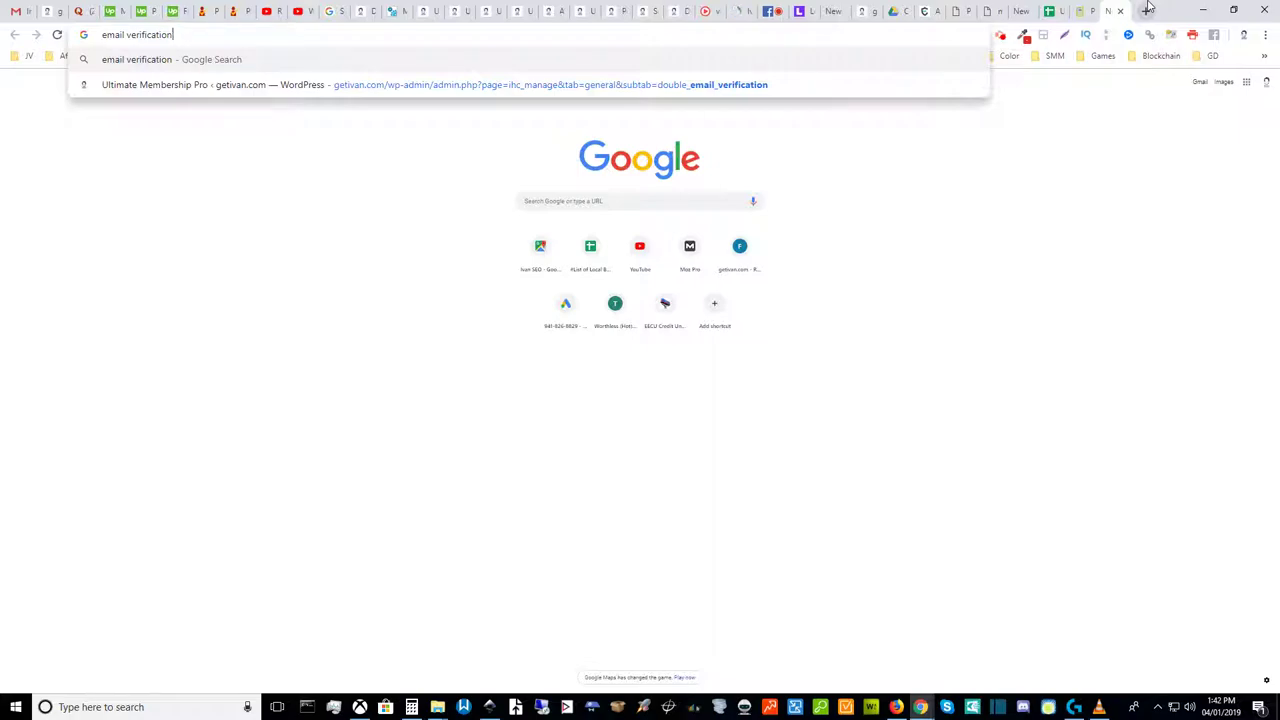
key("Return")
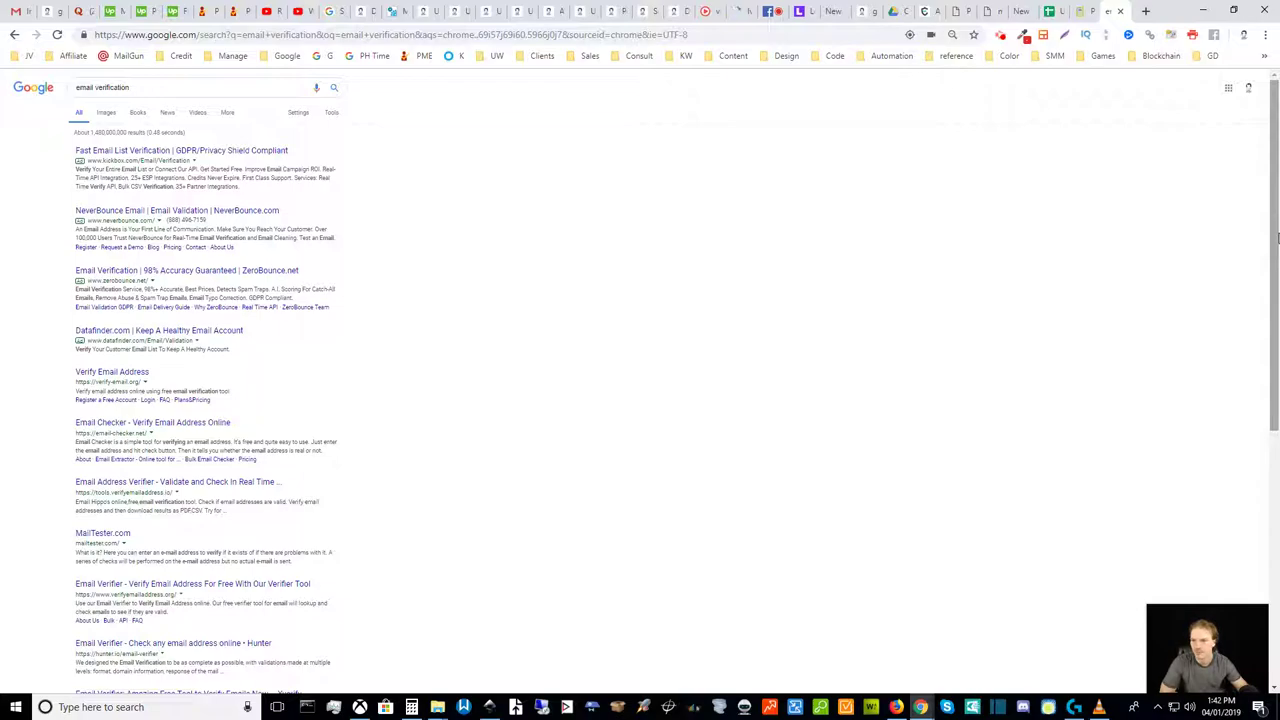
left_click_drag(1276, 237, 1277, 268)
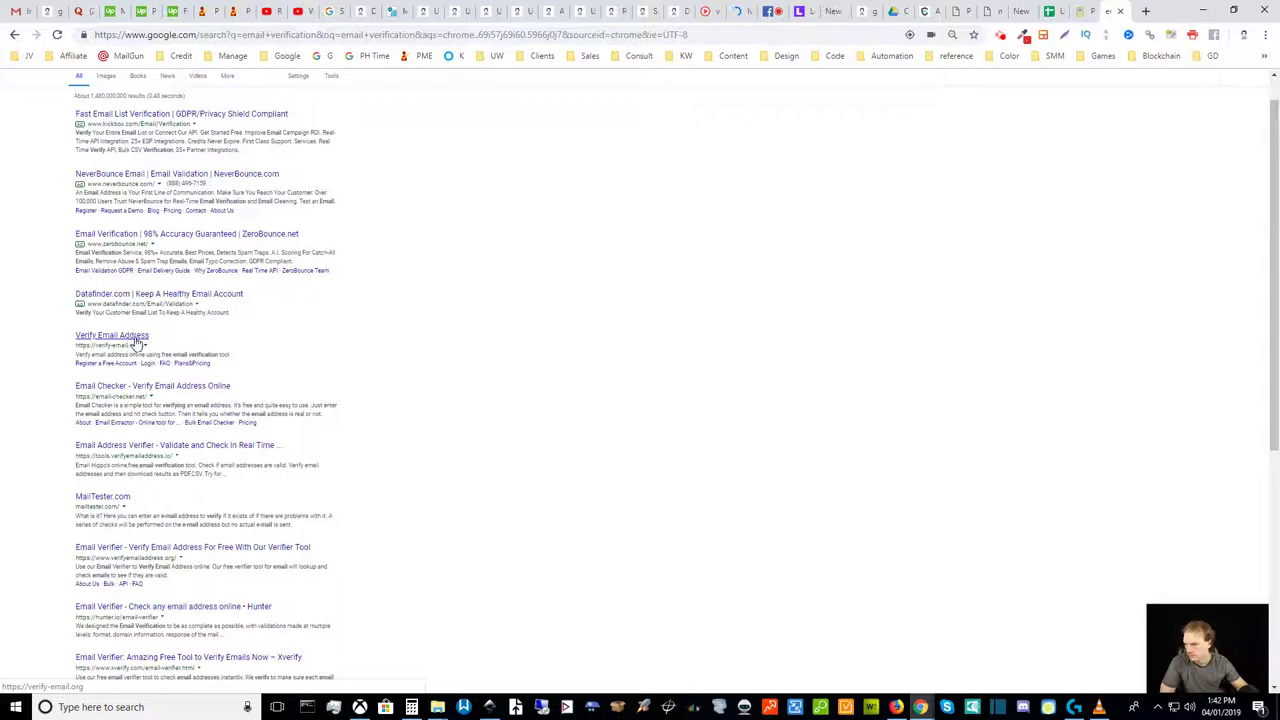
scroll(143, 297, "up", 1)
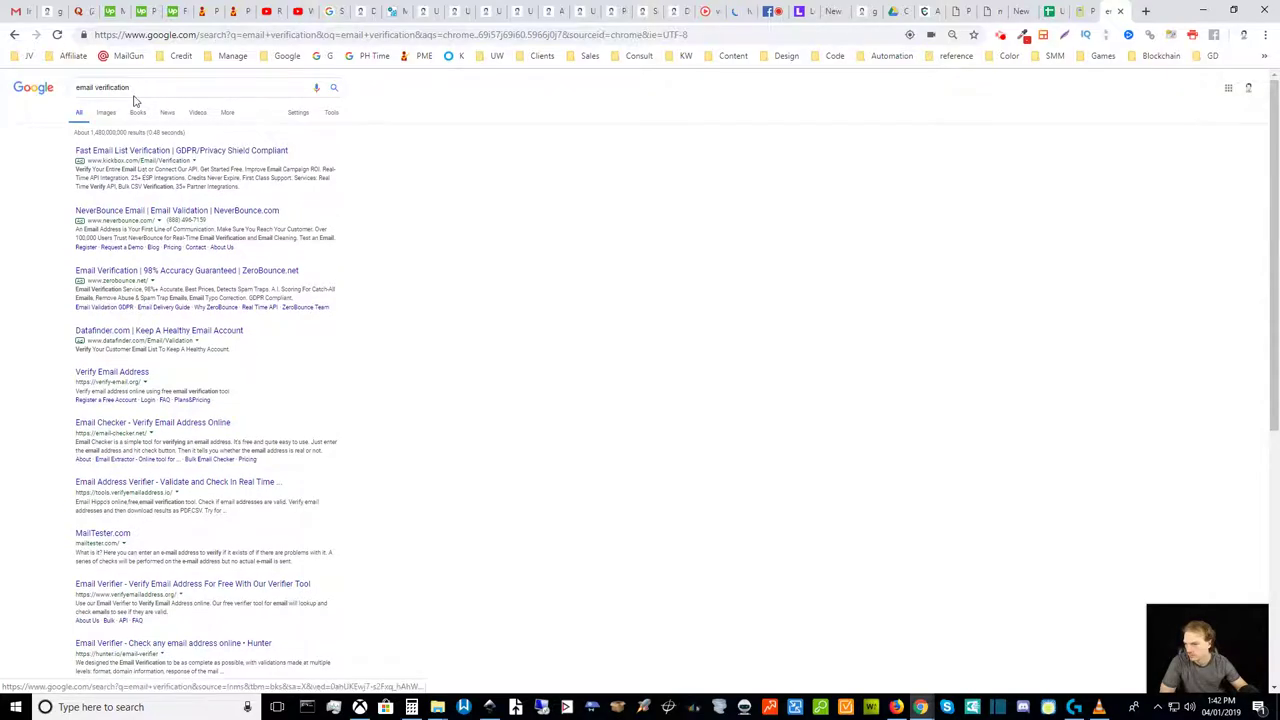
- Refine the Google search to "bulk email verification"
left_click(79, 88)
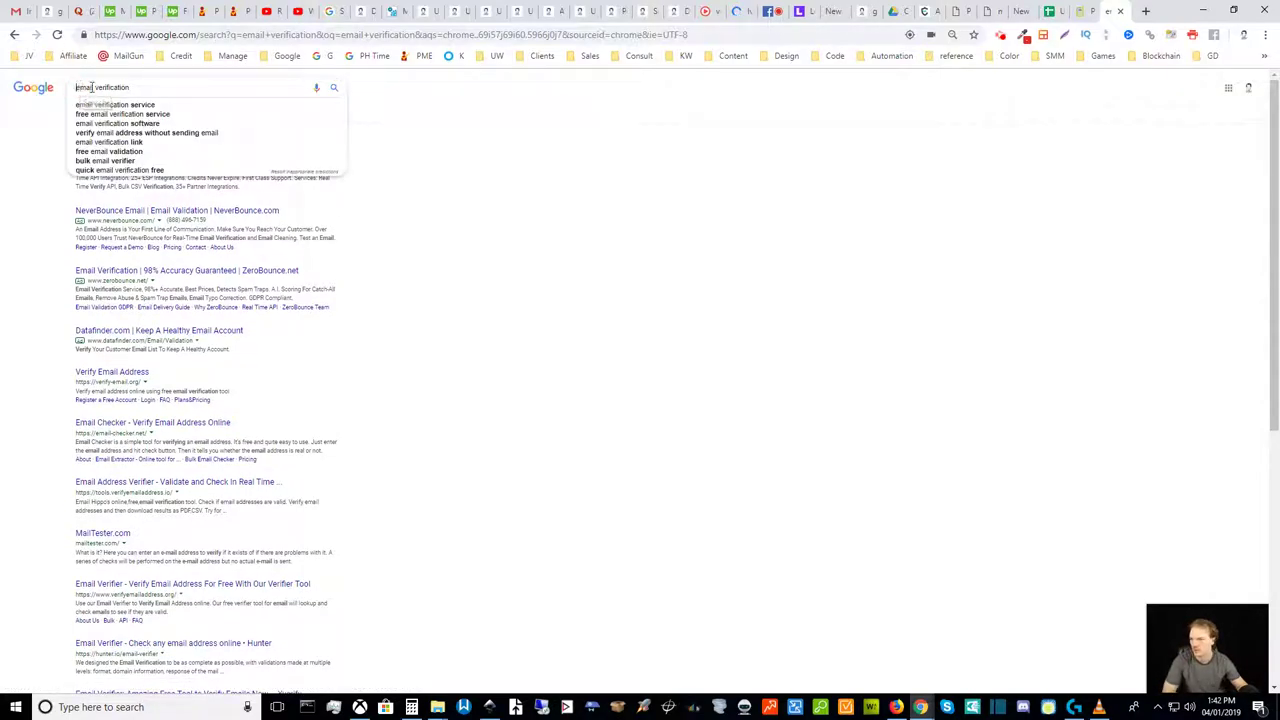
type("bulk")
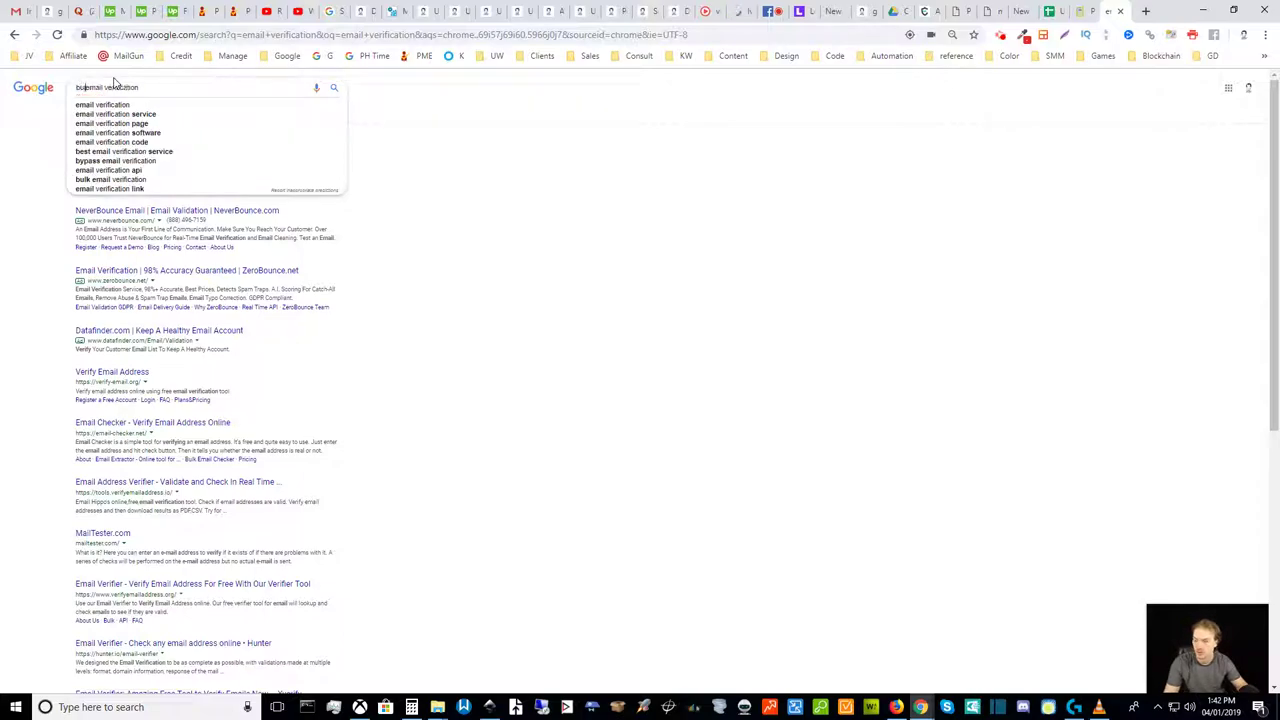
key("Return")
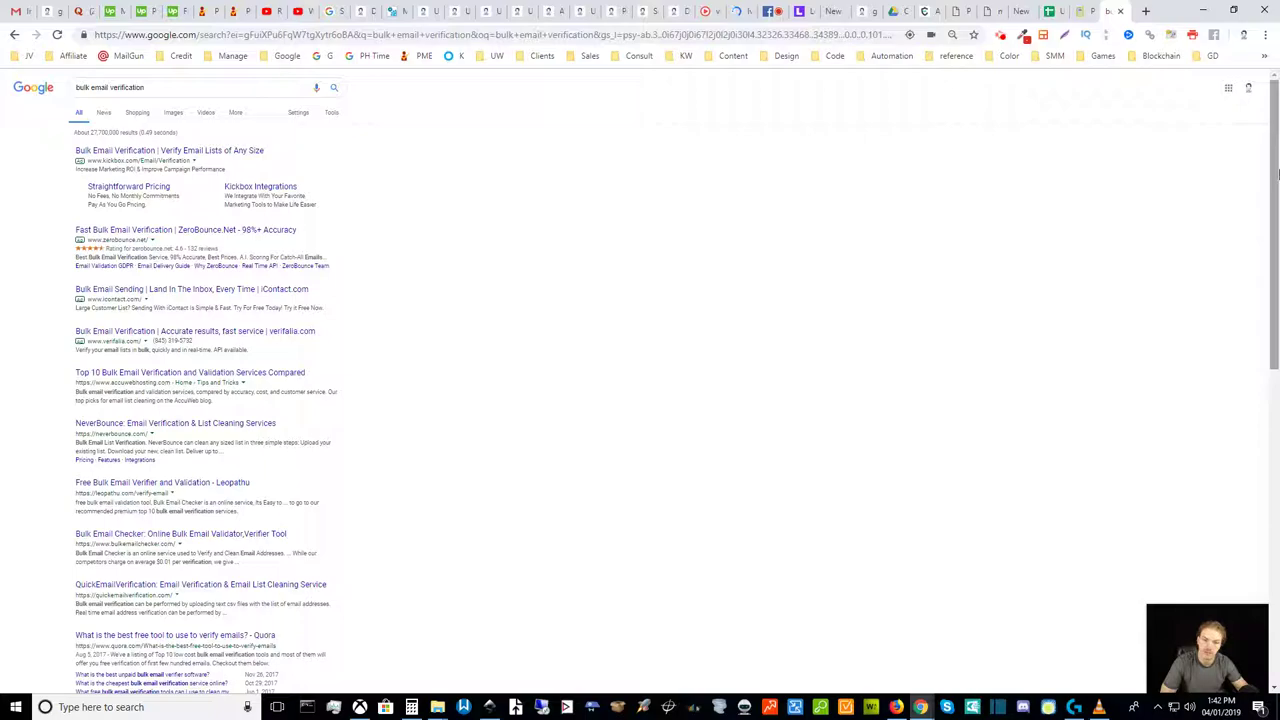
- Open the NeverBounce search result in a new browser tab and go to its pricing page
left_click_drag(1277, 175, 1277, 245)
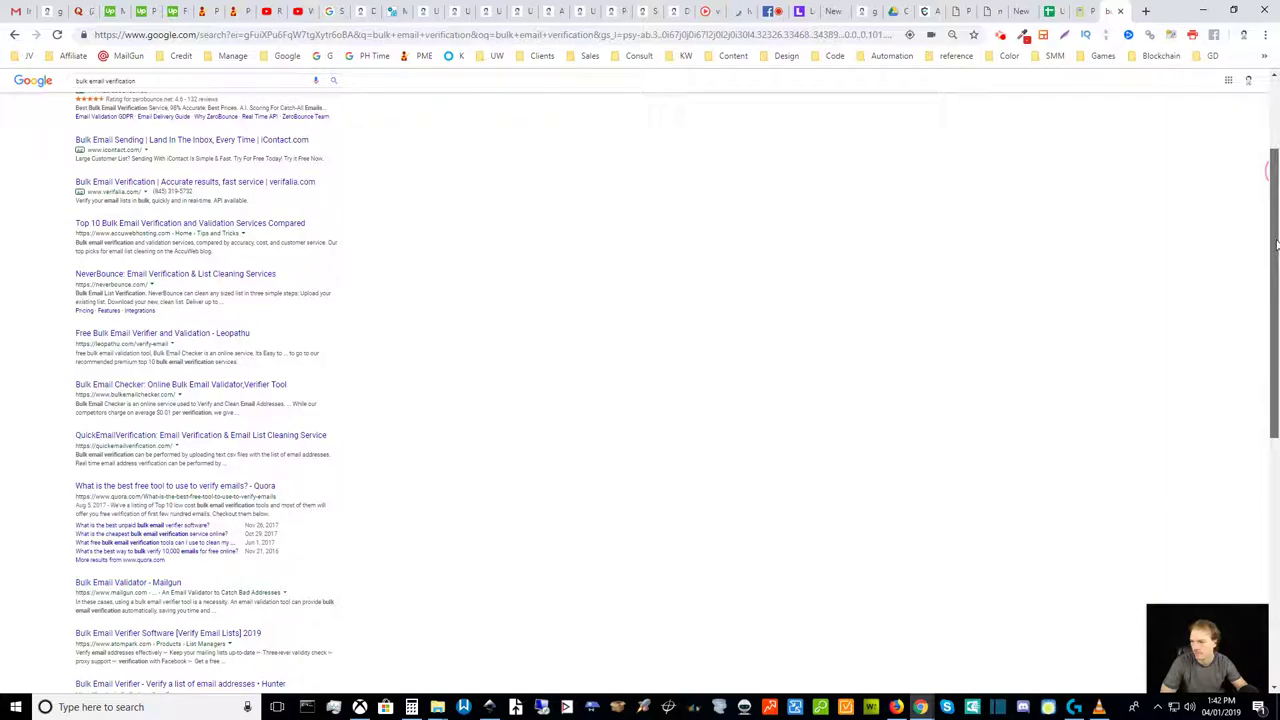
middle_click(219, 277)
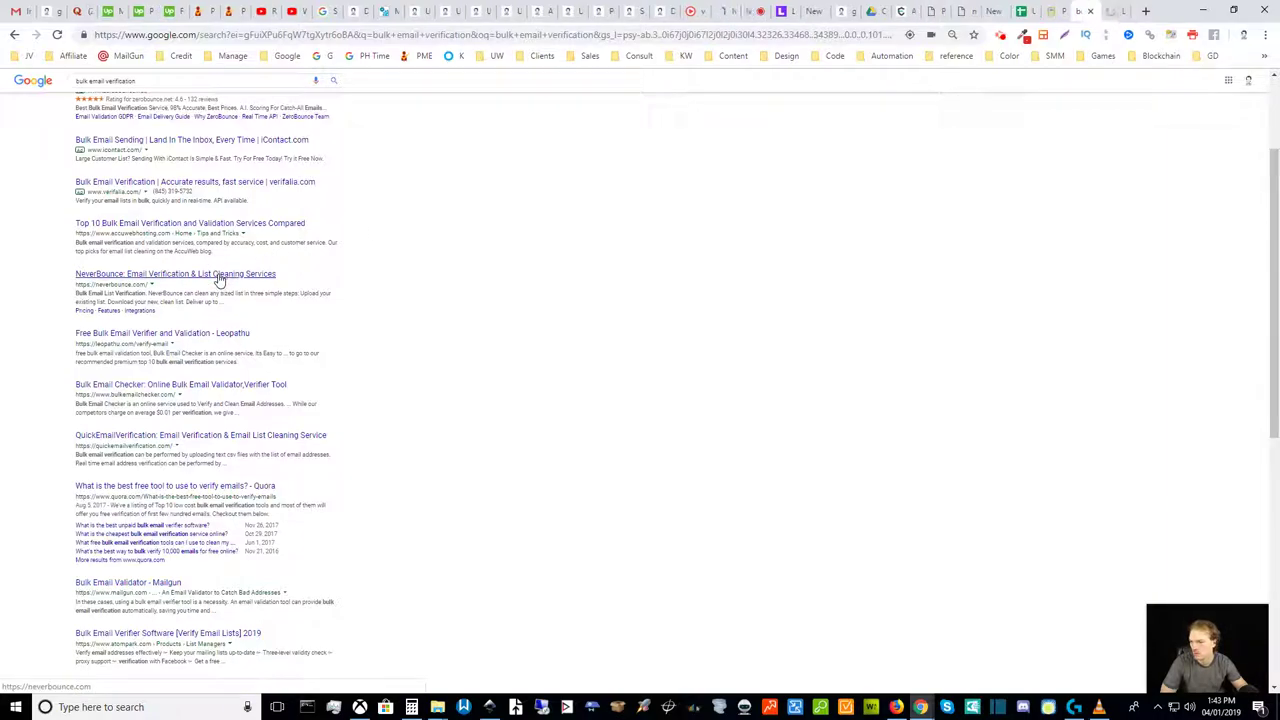
left_click(1116, 10)
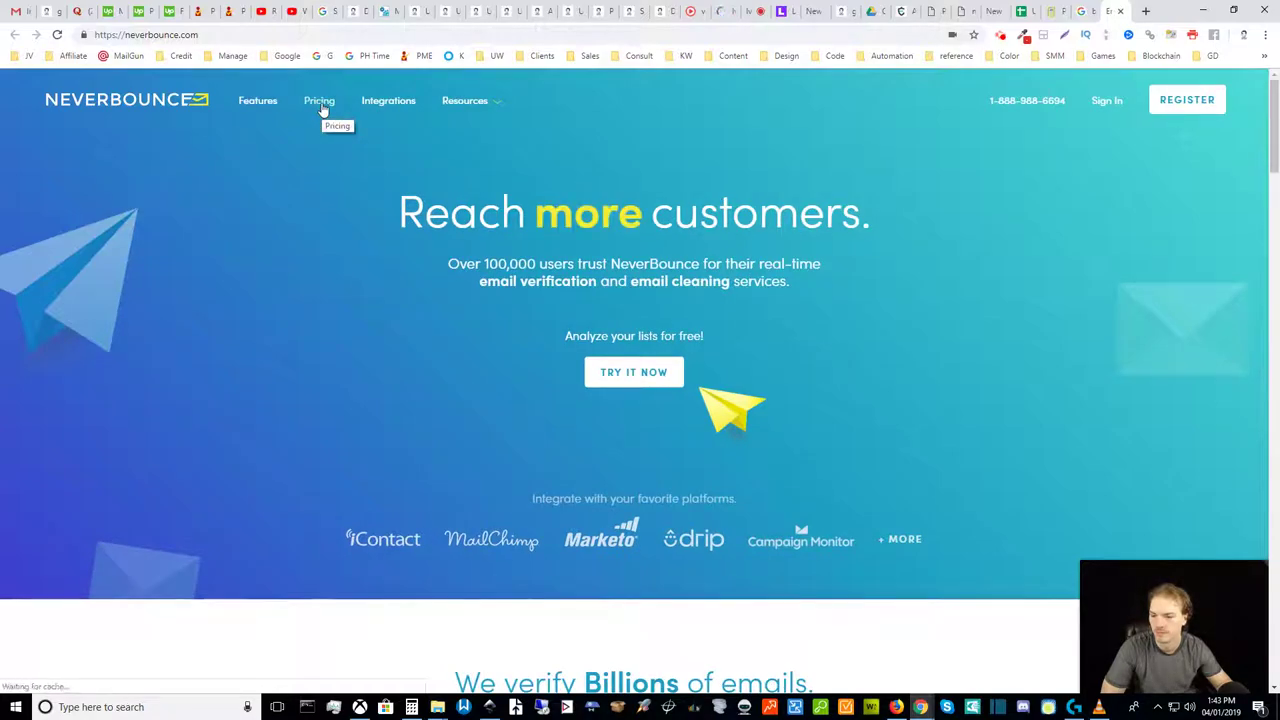
left_click(318, 102)
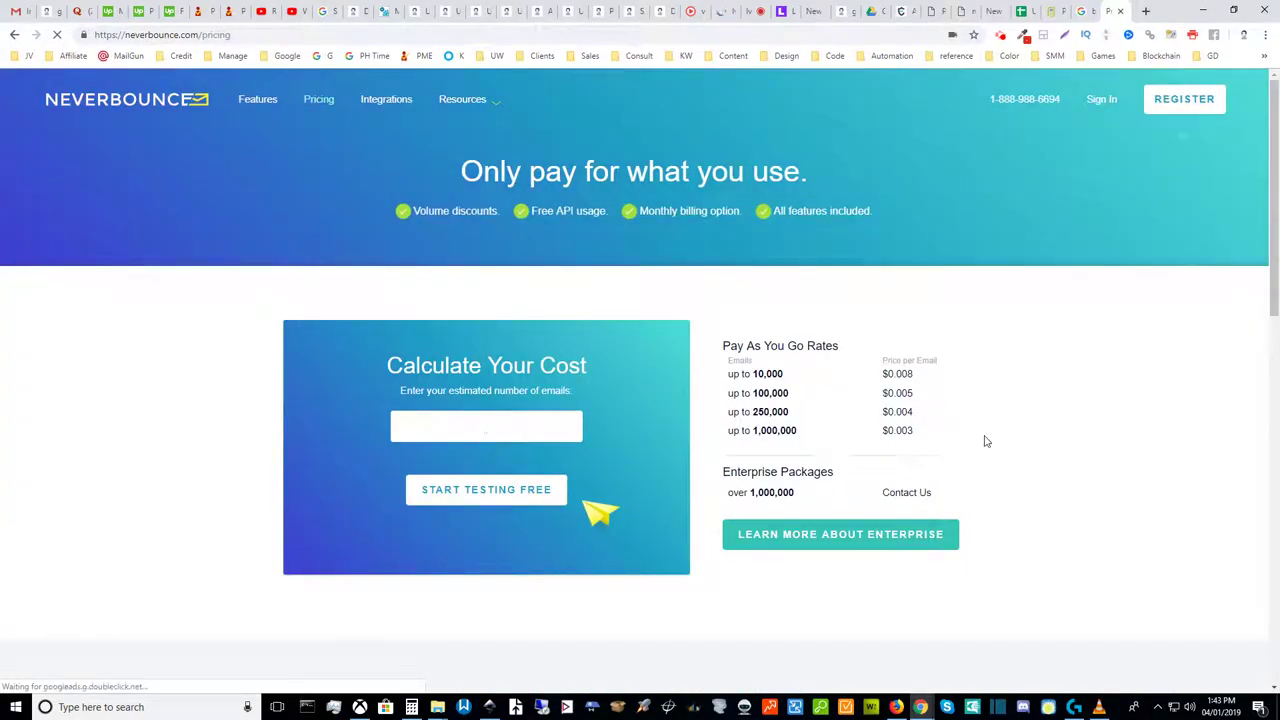
- Calculate NeverBounce's verification cost for 10,000 emails and for 100,000 emails
left_click(505, 426)
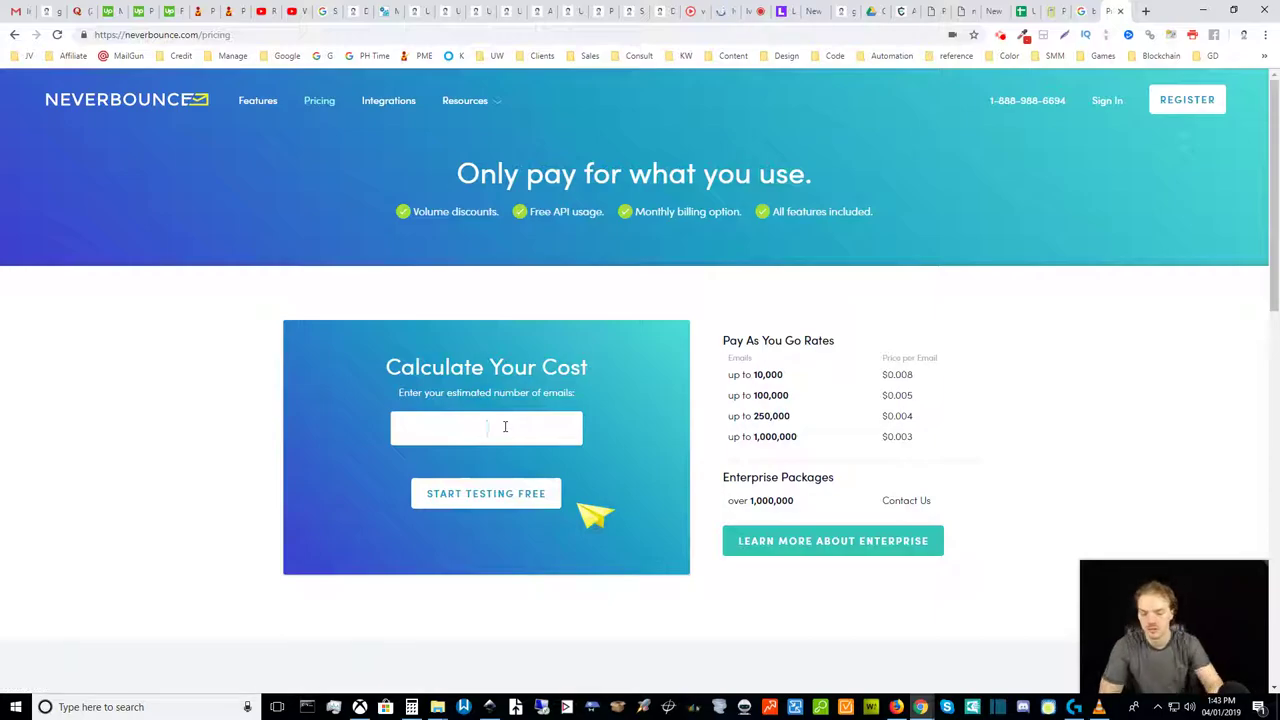
type("10,000")
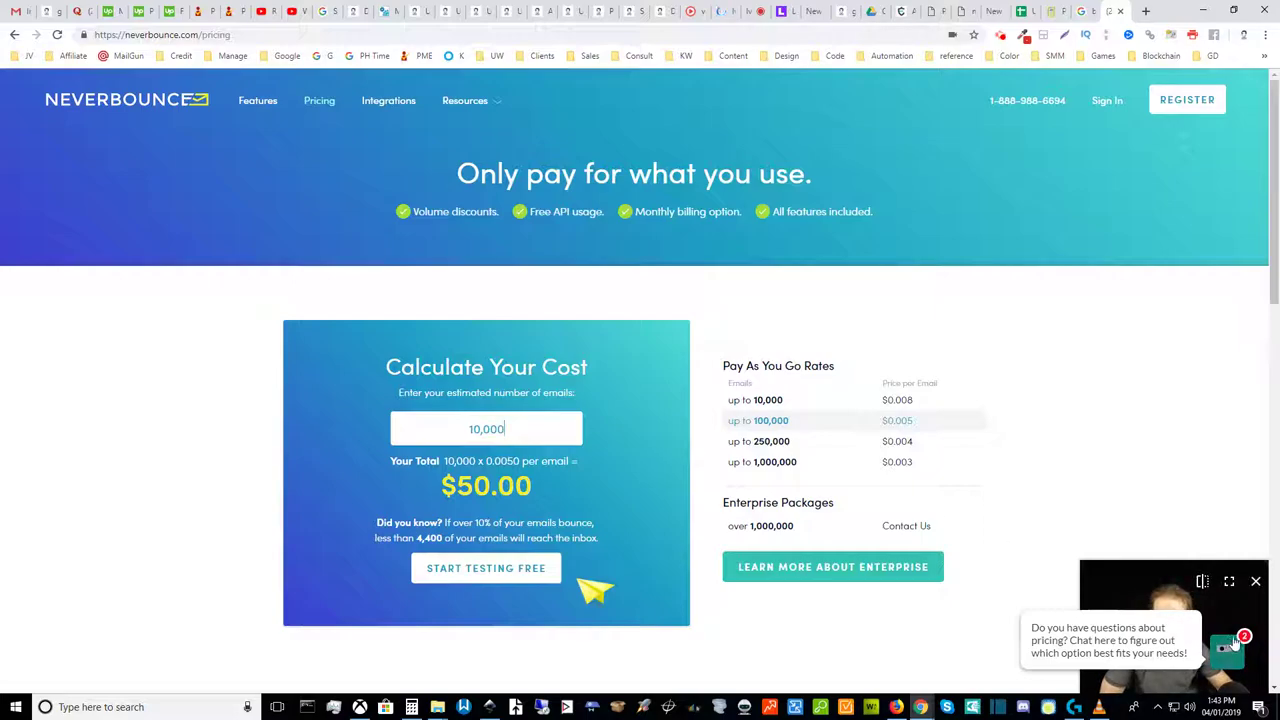
left_click(497, 428)
type("0")
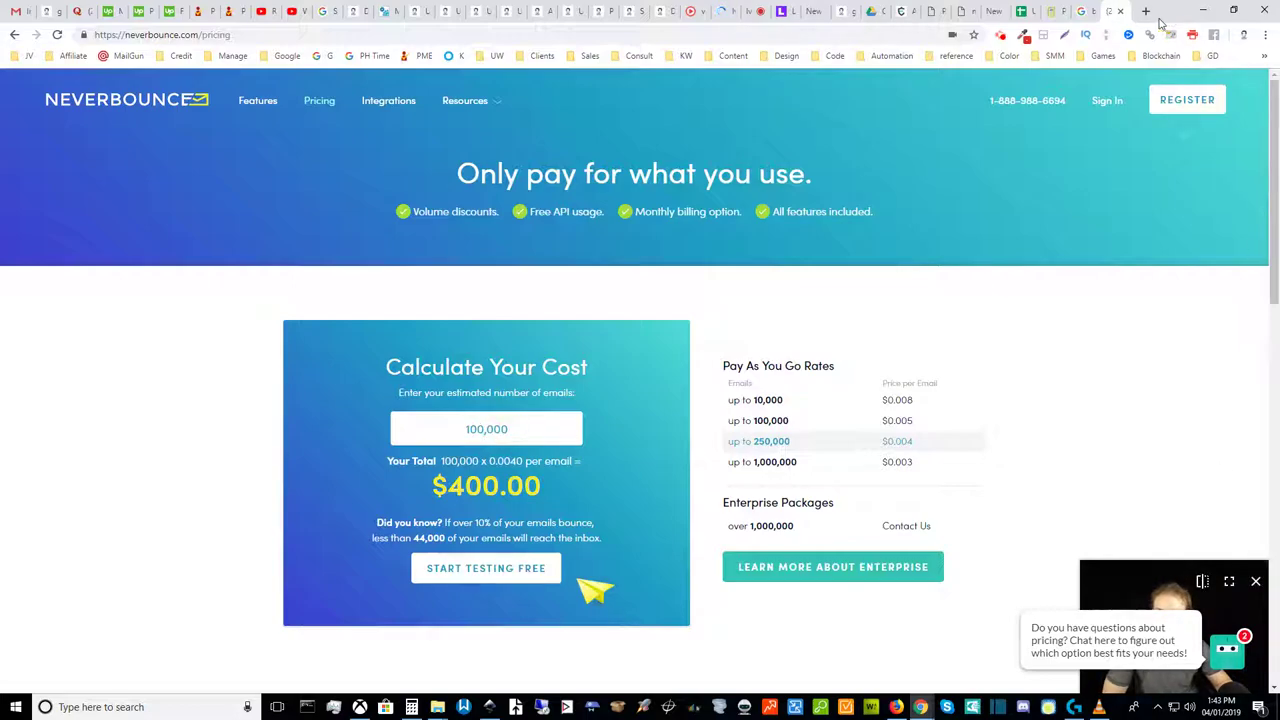
- Close the NeverBounce pricing and Google search tabs, returning to the Validito package pricing page
mouse_move(1121, 22)
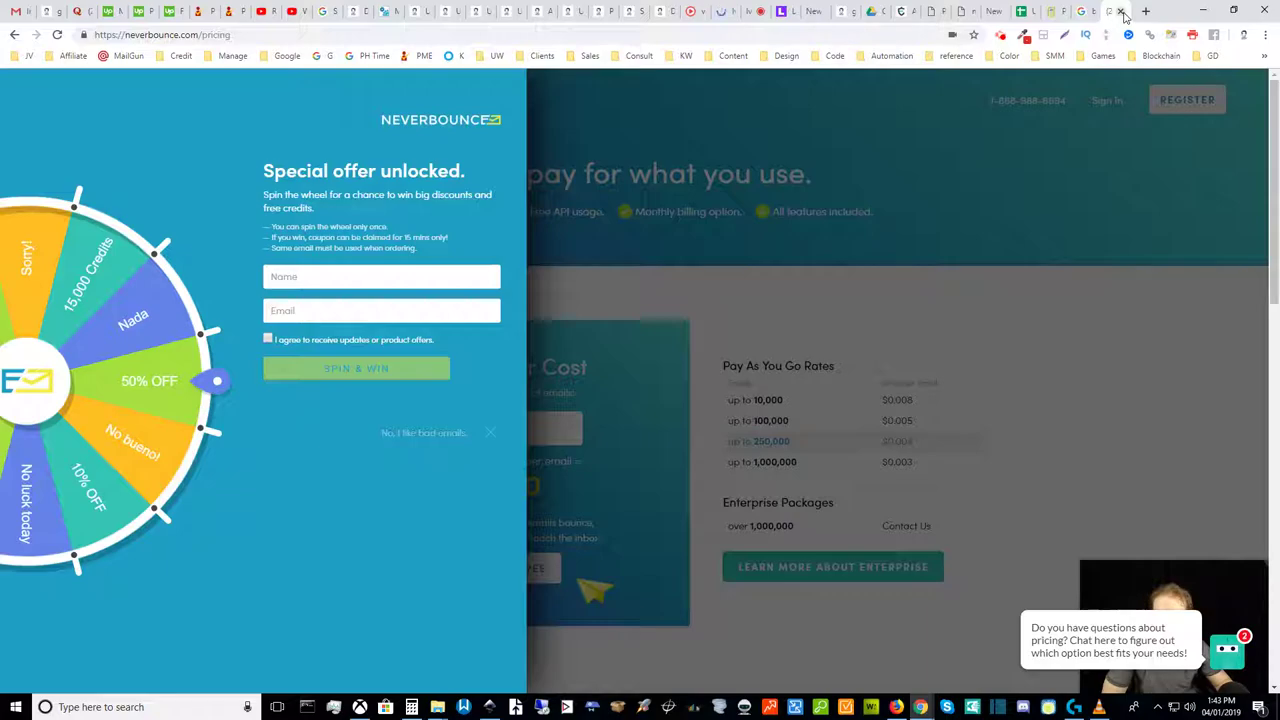
left_click(1121, 11)
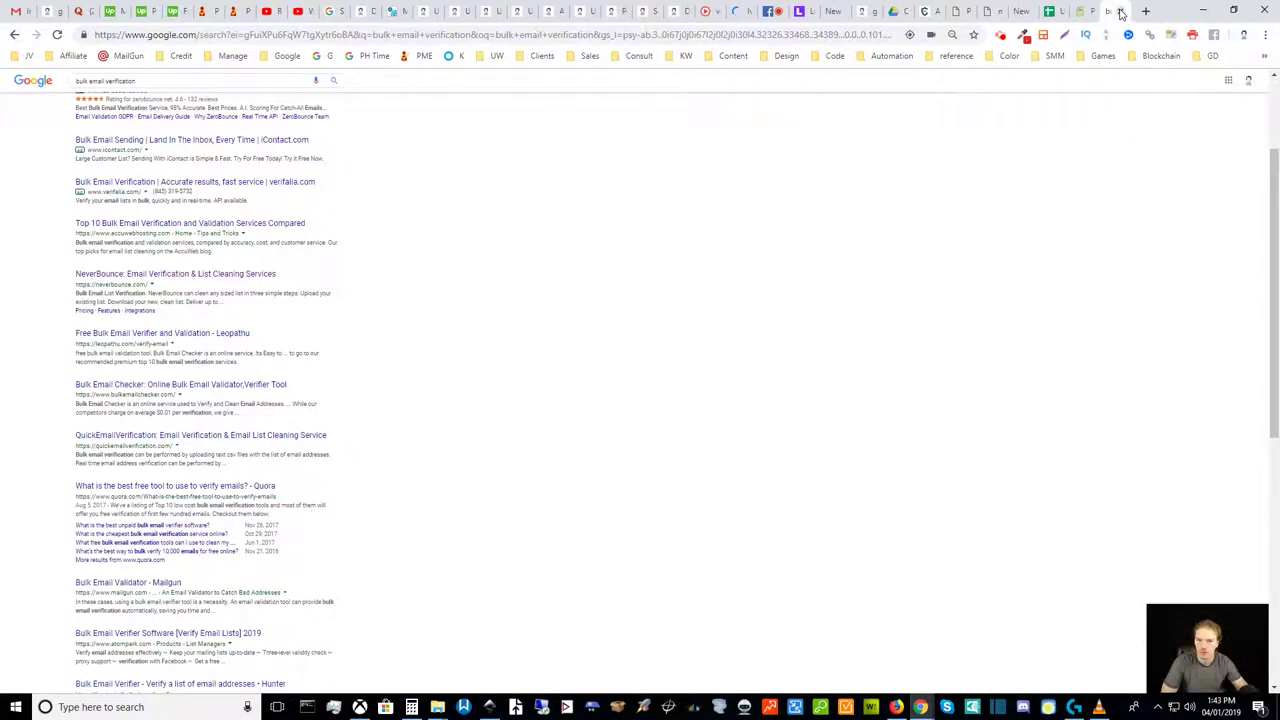
left_click(1121, 11)
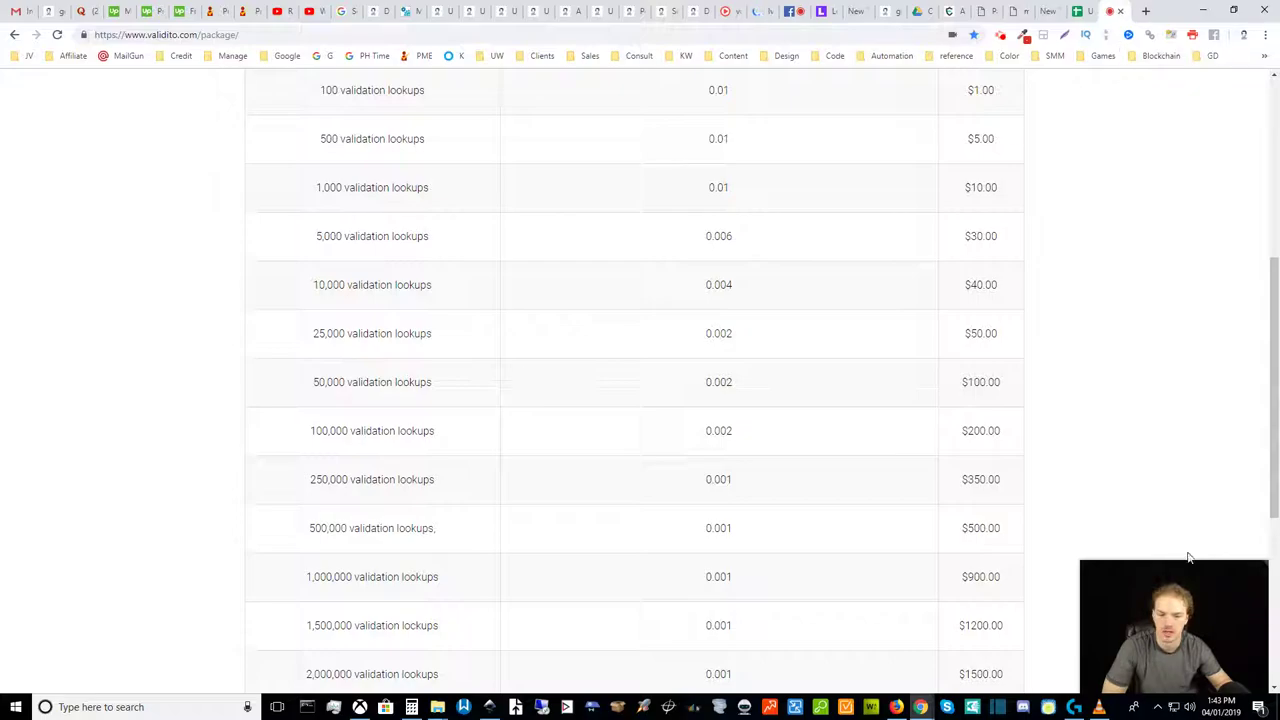
left_click(1229, 583)
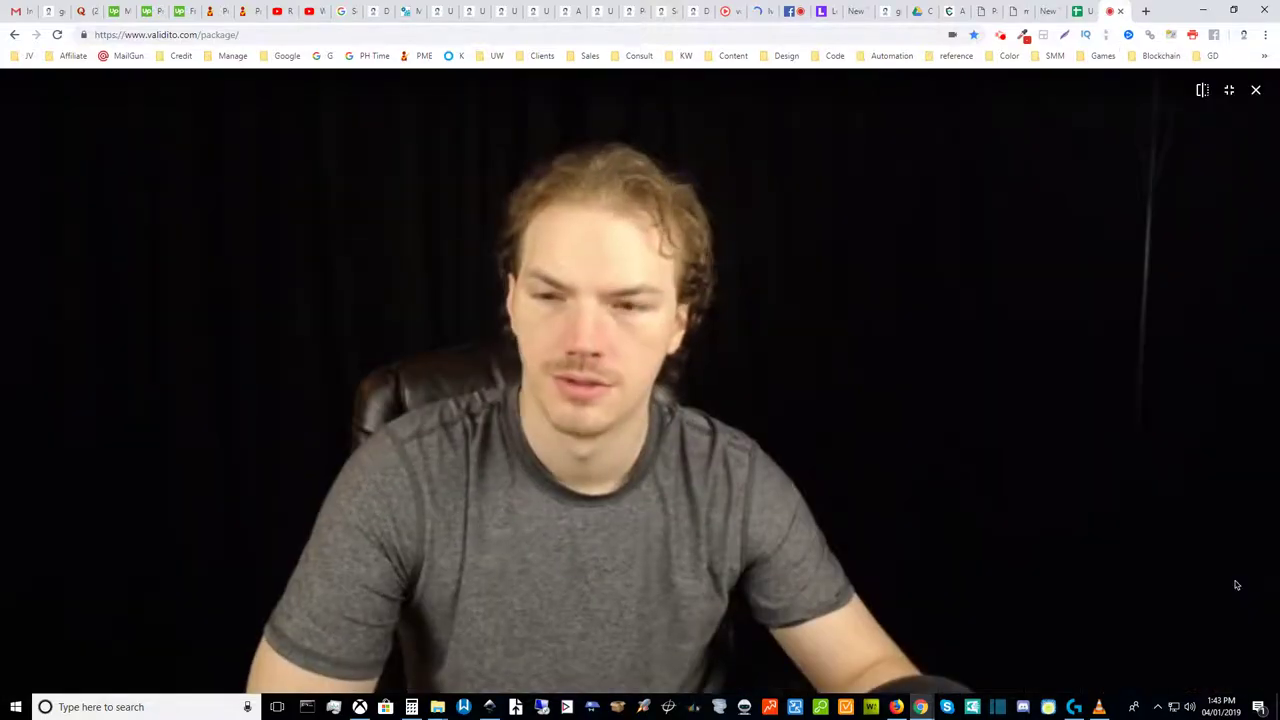